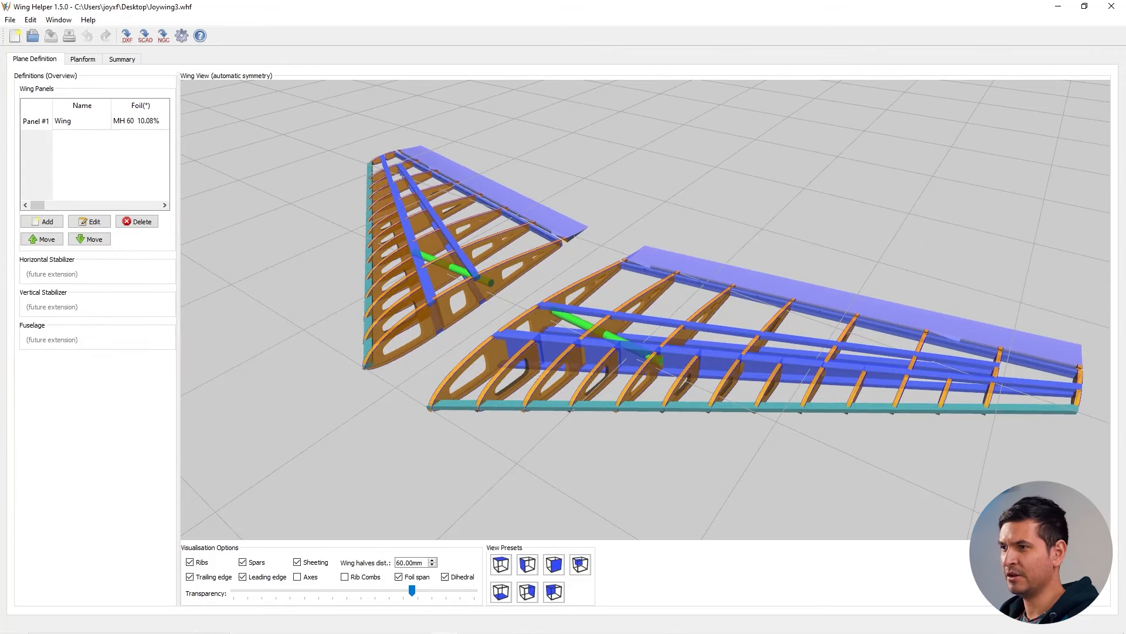
View the Joywing3 wing from above and select the Wing panel in the panel list.
left_click_drag(645, 311, 646, 368)
scroll(645, 310, "down", 4)
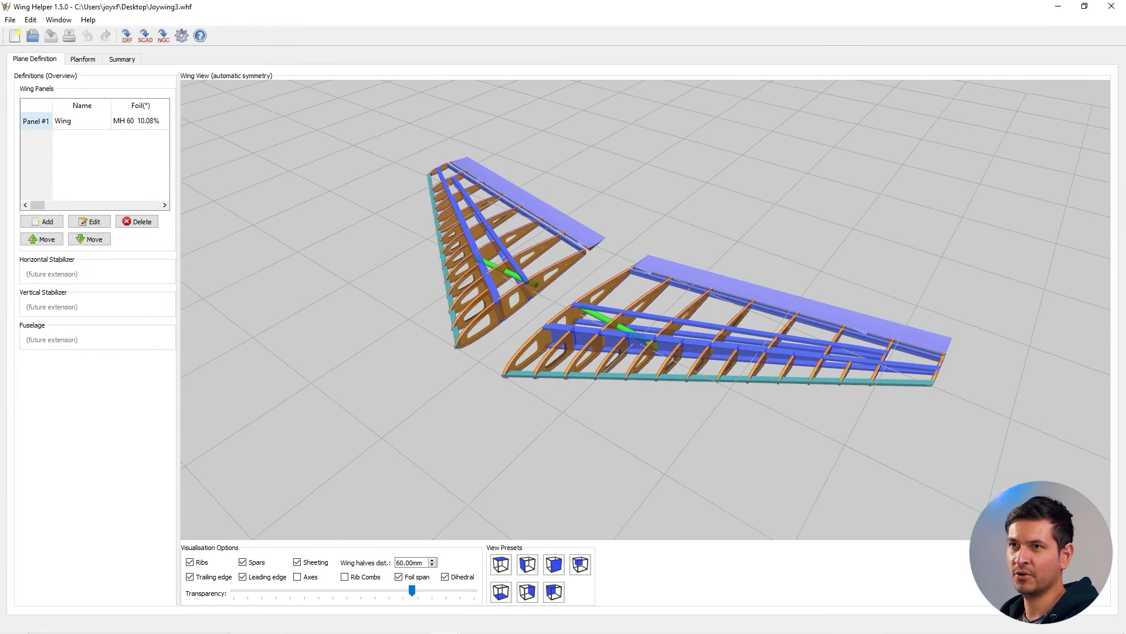
left_click(38, 121)
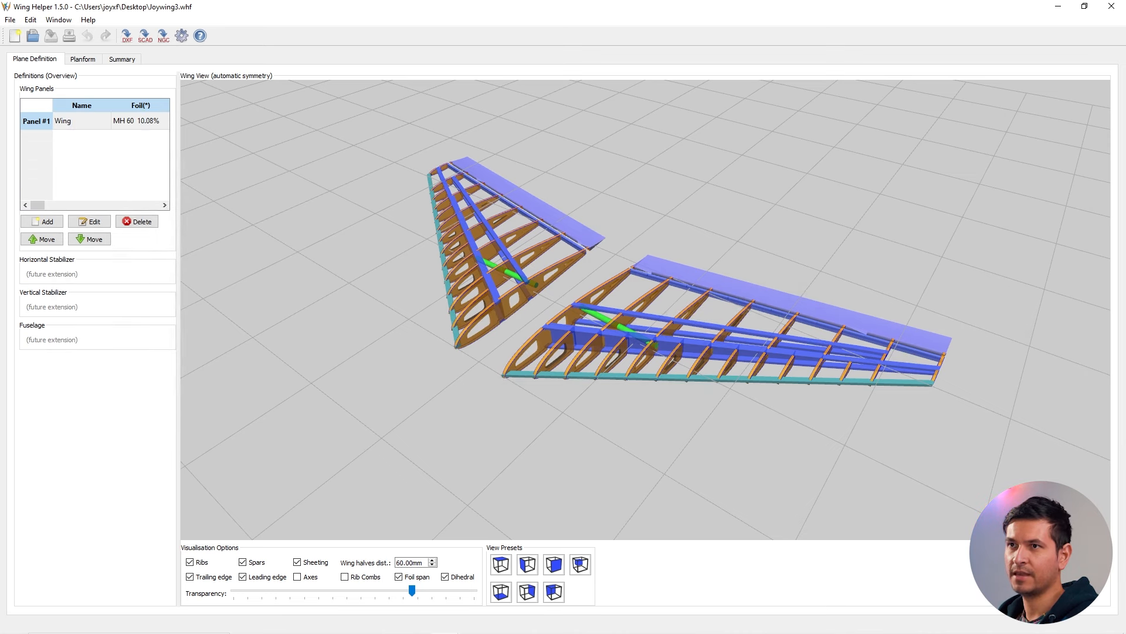
left_click(93, 221)
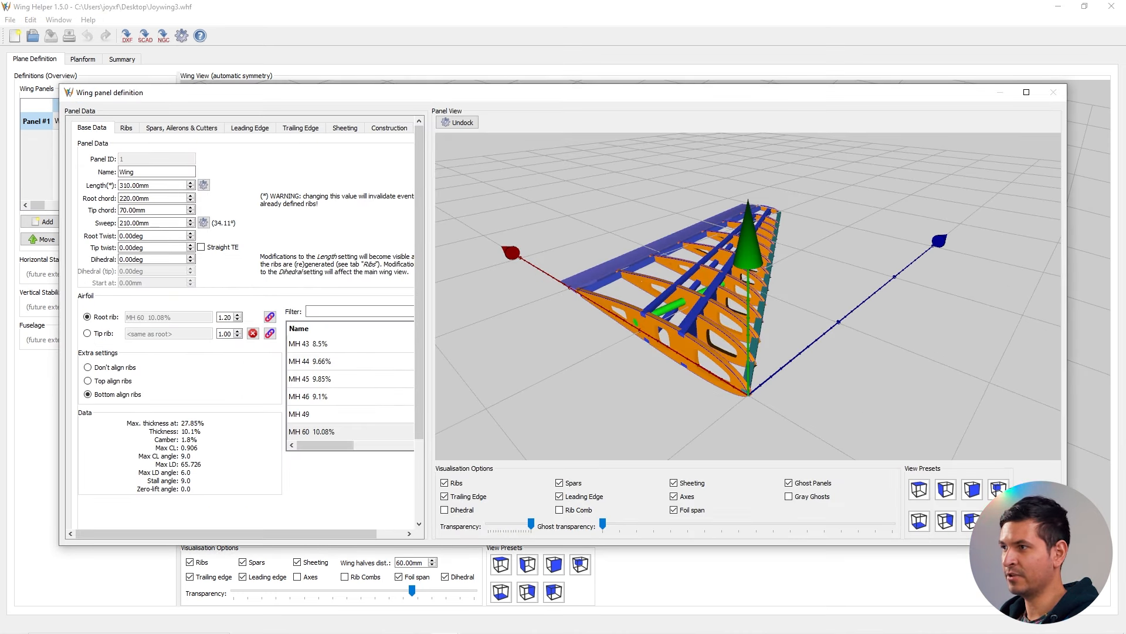
left_click_drag(757, 282, 863, 369)
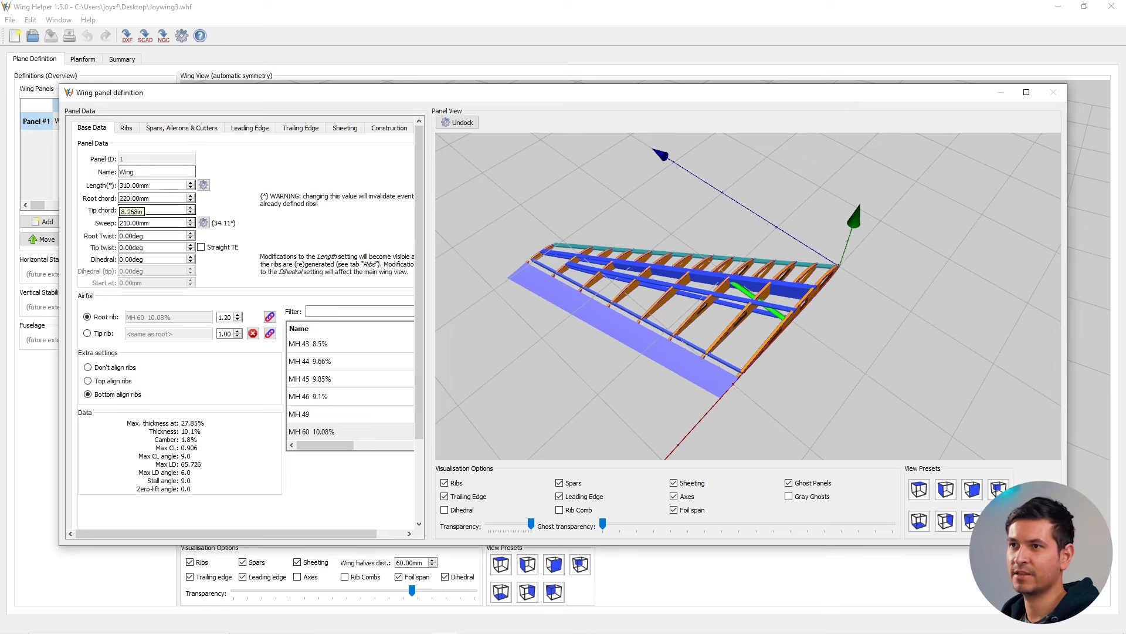
left_click(126, 128)
left_click(182, 127)
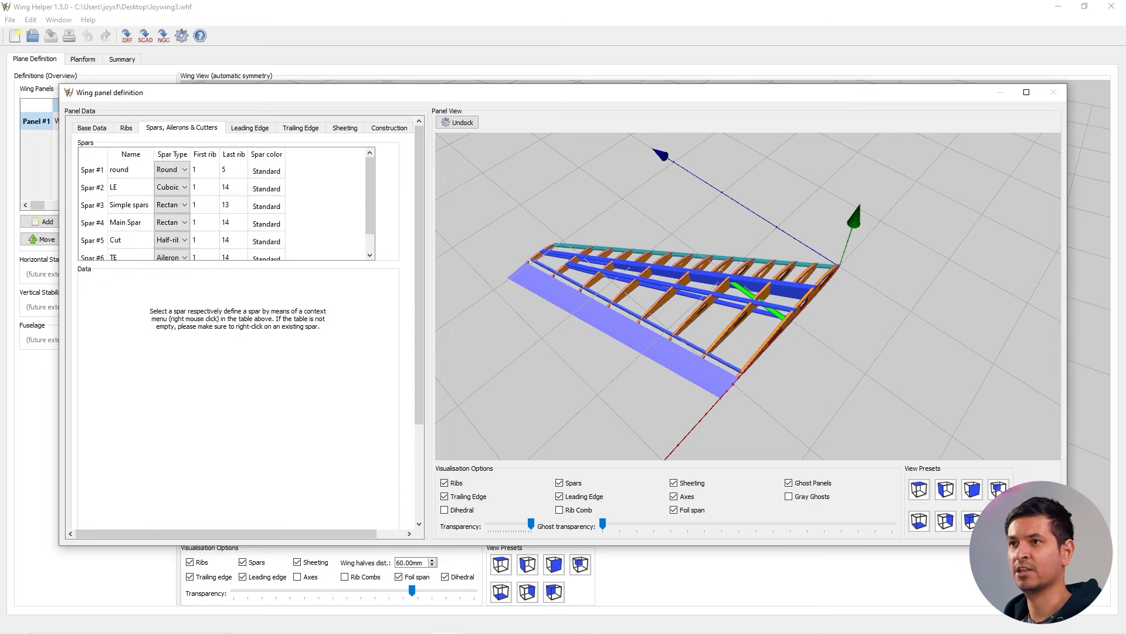
left_click(250, 128)
left_click(301, 128)
left_click(345, 127)
left_click(389, 128)
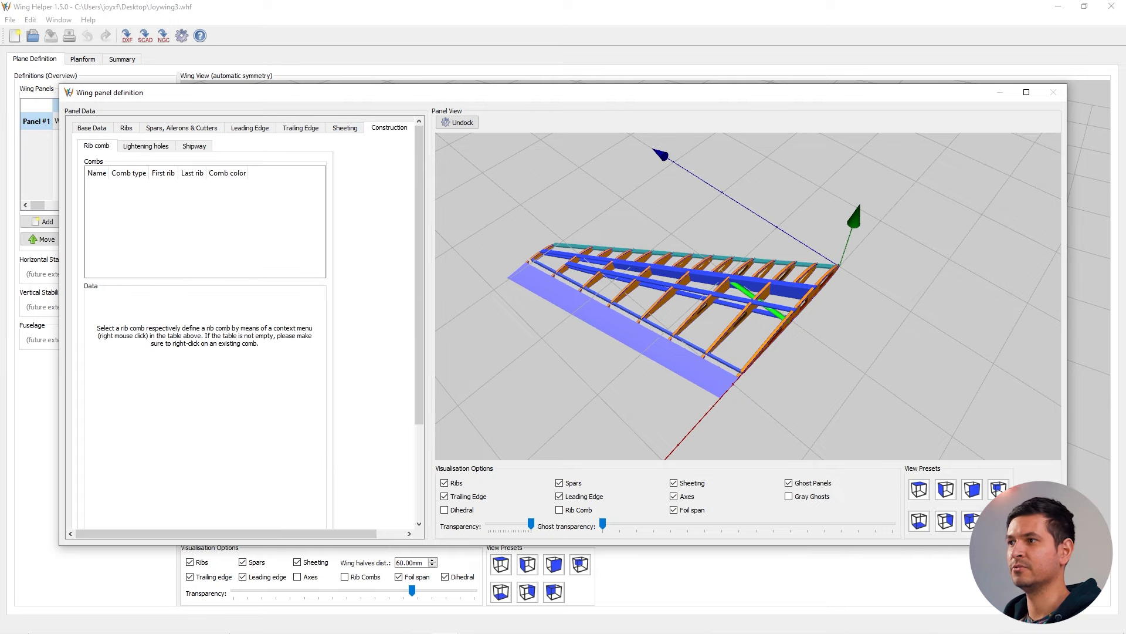
mouse_move(748, 329)
middle_mouse_down()
mouse_move(726, 265)
mouse_move(745, 315)
middle_mouse_up()
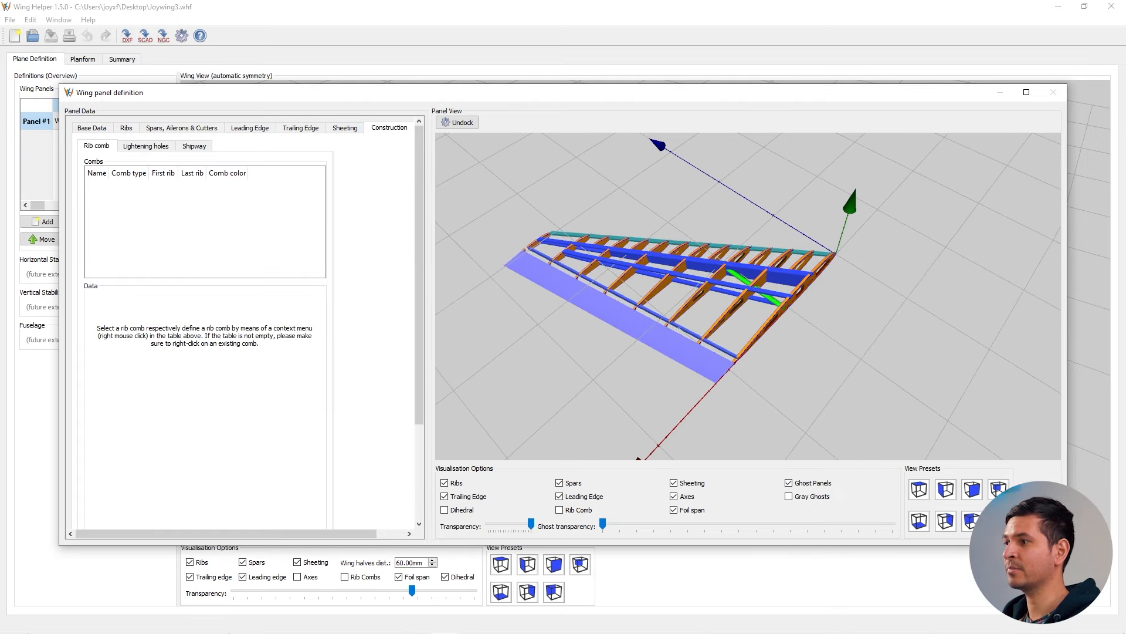
key("Escape")
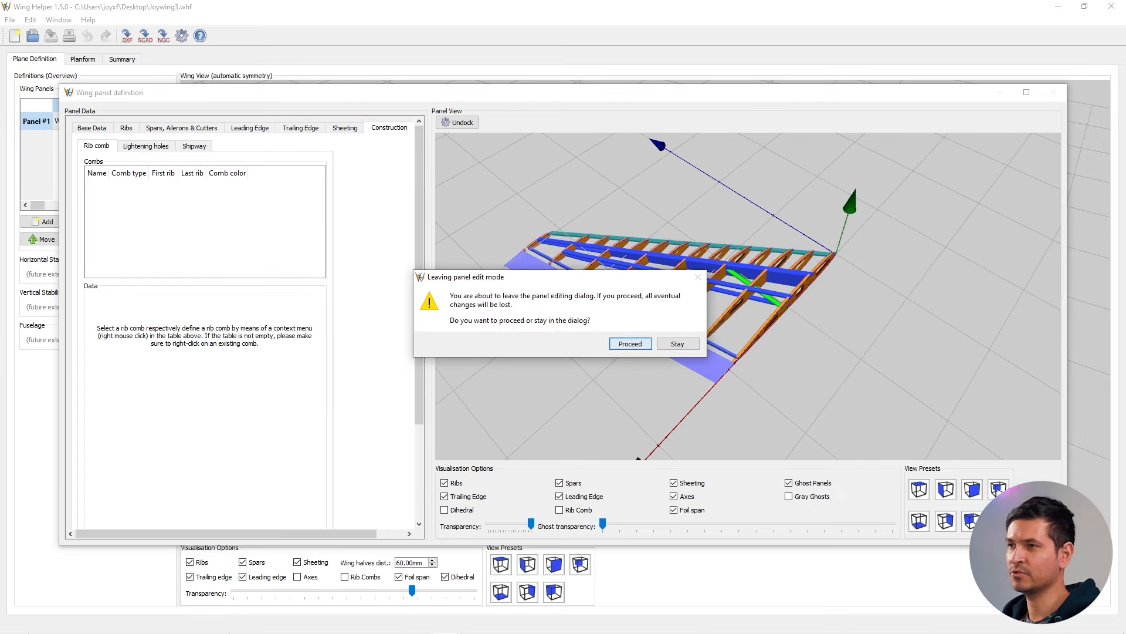
key("Return")
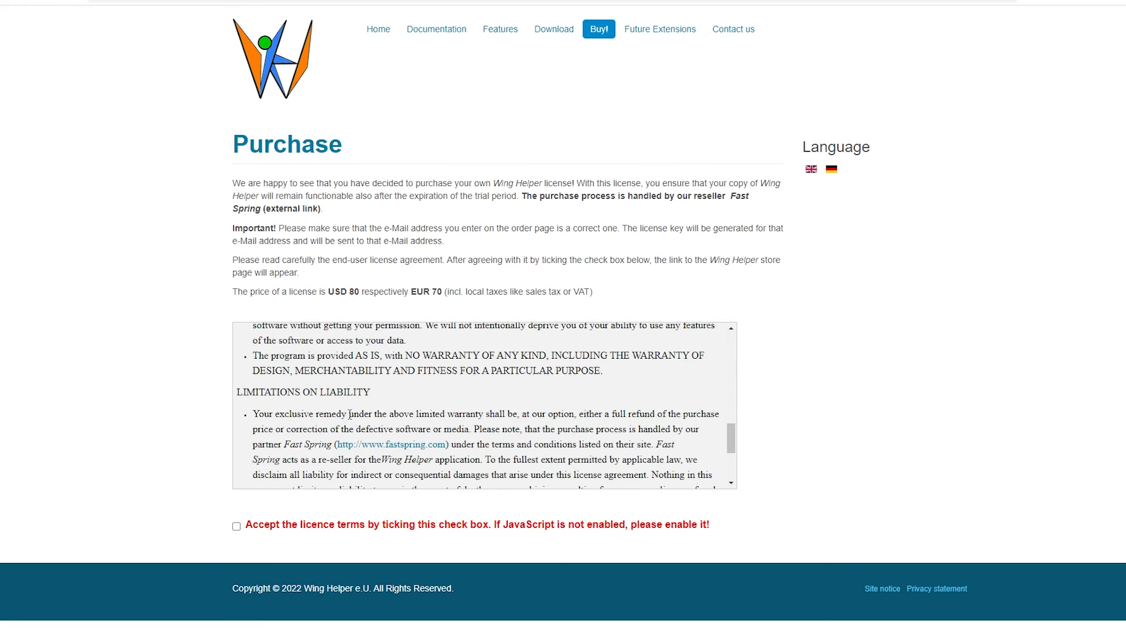
Accept the licence terms, apply coupon JOYPLANES and proceed to the Wing Helper store.
scroll(349, 414, "down", 2)
left_click(236, 527)
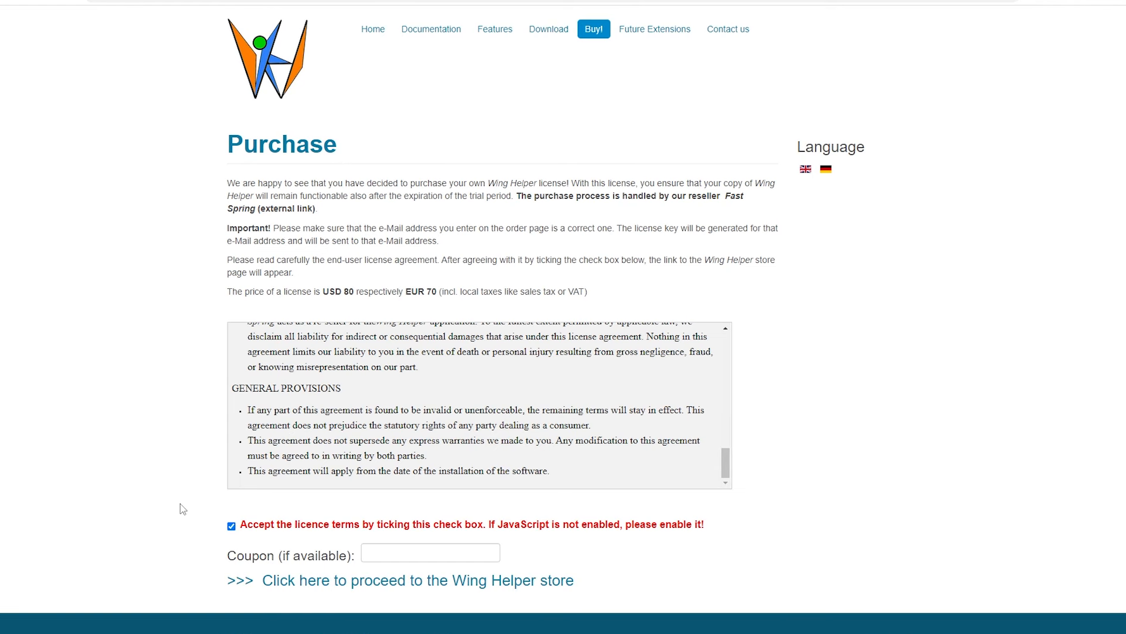
scroll(181, 505, "down", 1)
left_click(380, 530)
type("JOYPLANES")
left_click(588, 536)
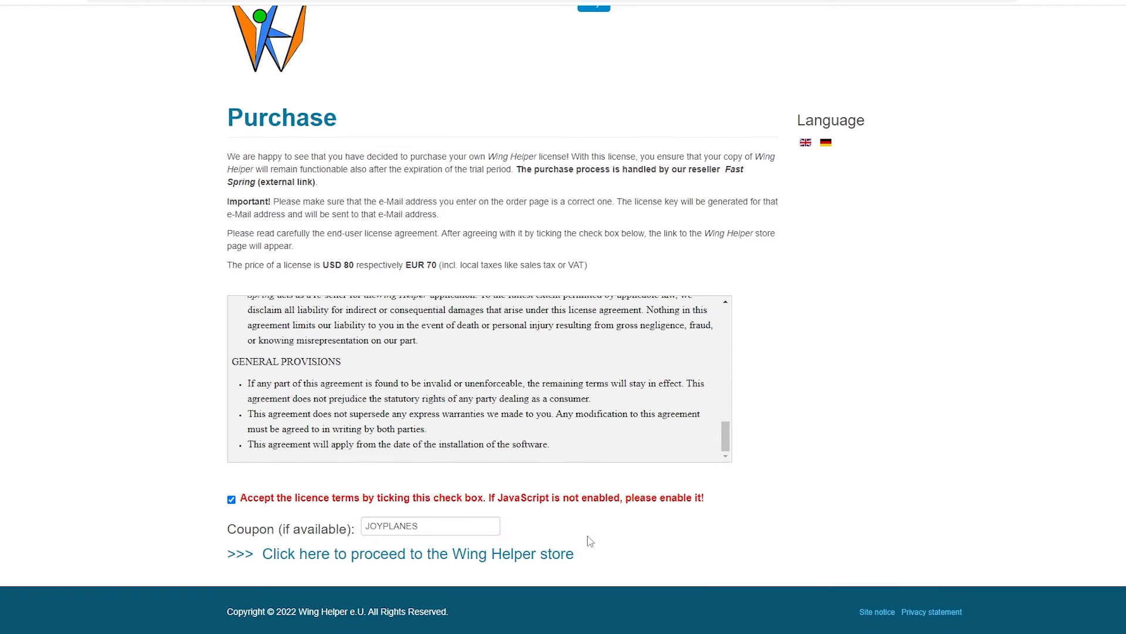
left_click(399, 556)
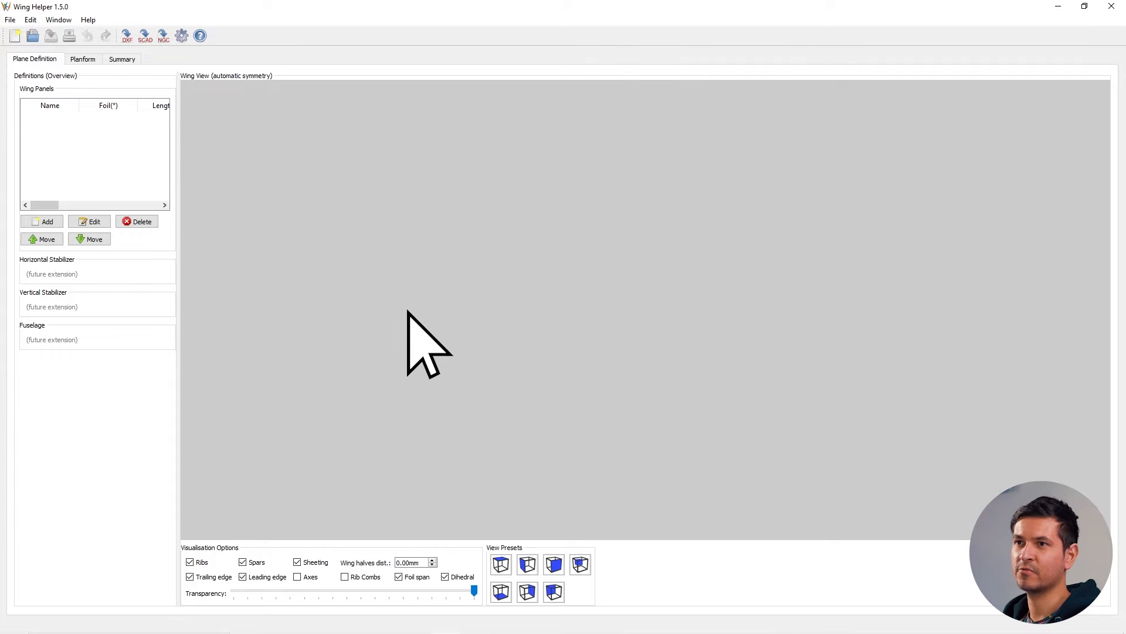
Add a new wing panel to the empty design and position its definition window.
left_click(39, 219)
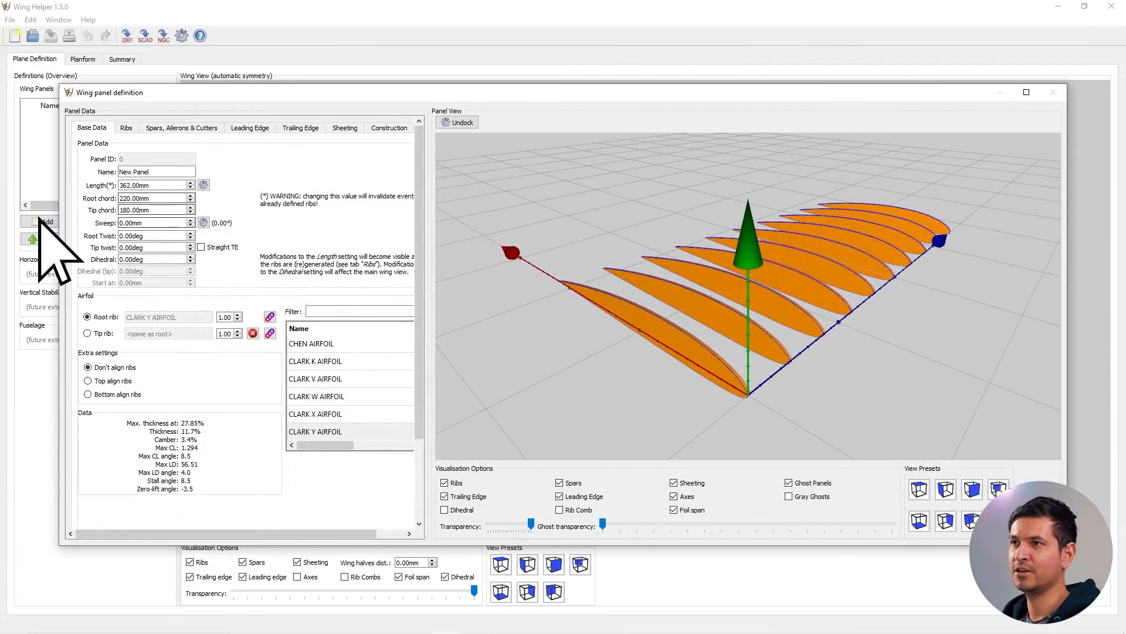
mouse_move(301, 80)
left_mouse_down()
mouse_move(351, 107)
mouse_move(380, 105)
mouse_move(296, 92)
mouse_move(304, 79)
left_mouse_up()
scroll(754, 279, "up", 2)
scroll(754, 279, "down", 1)
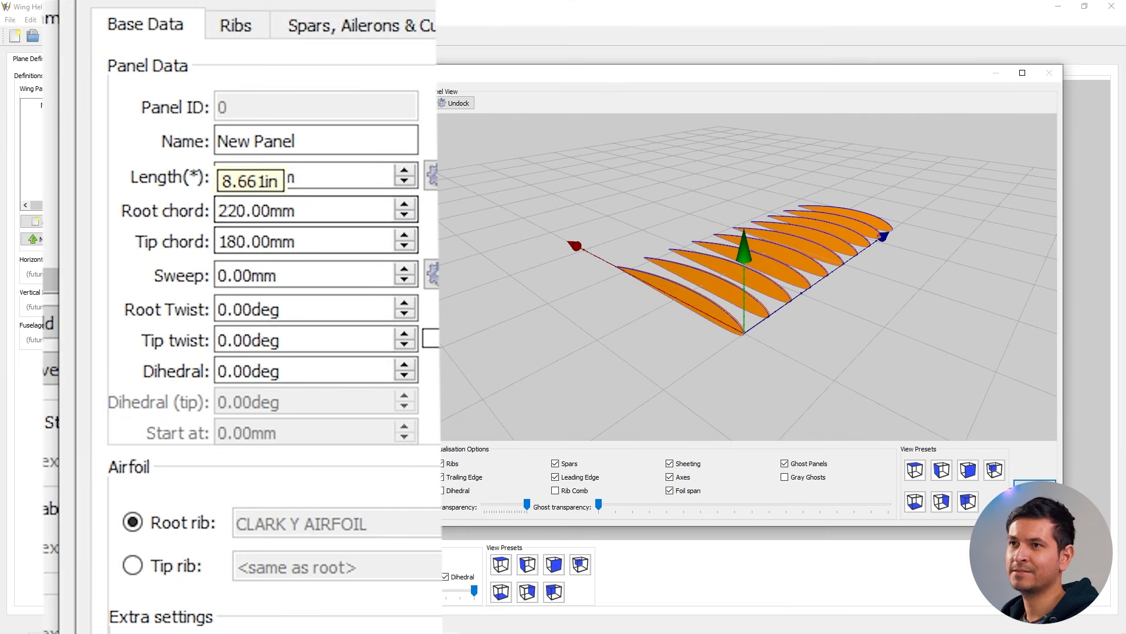
Keep the 362 mm length and set both root and tip chords to 150 mm.
key("Tab")
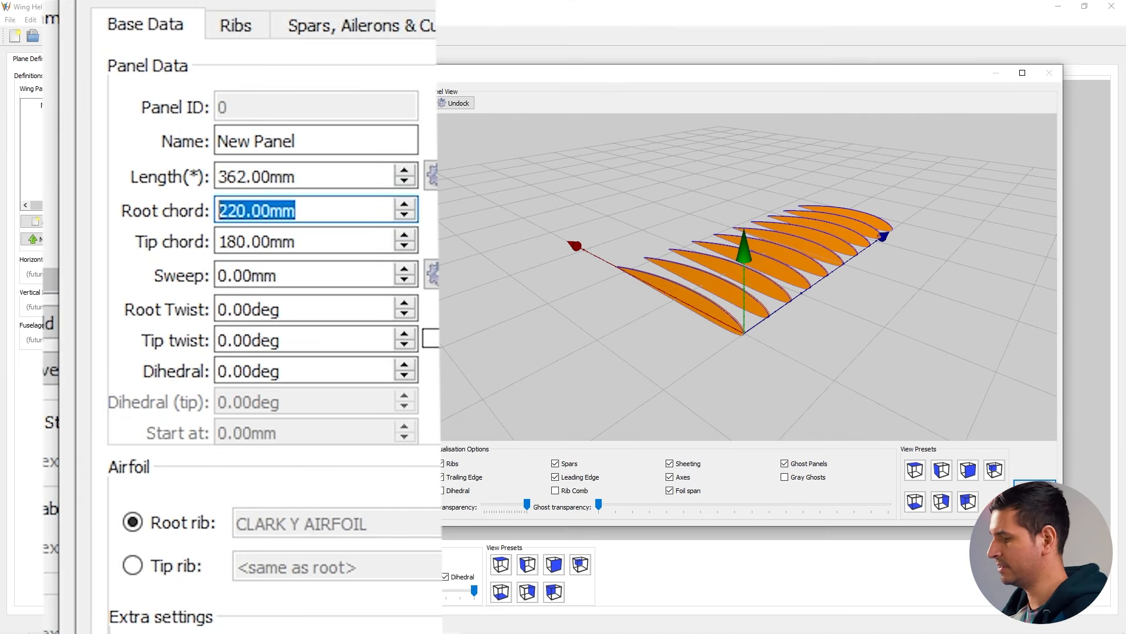
type("1")
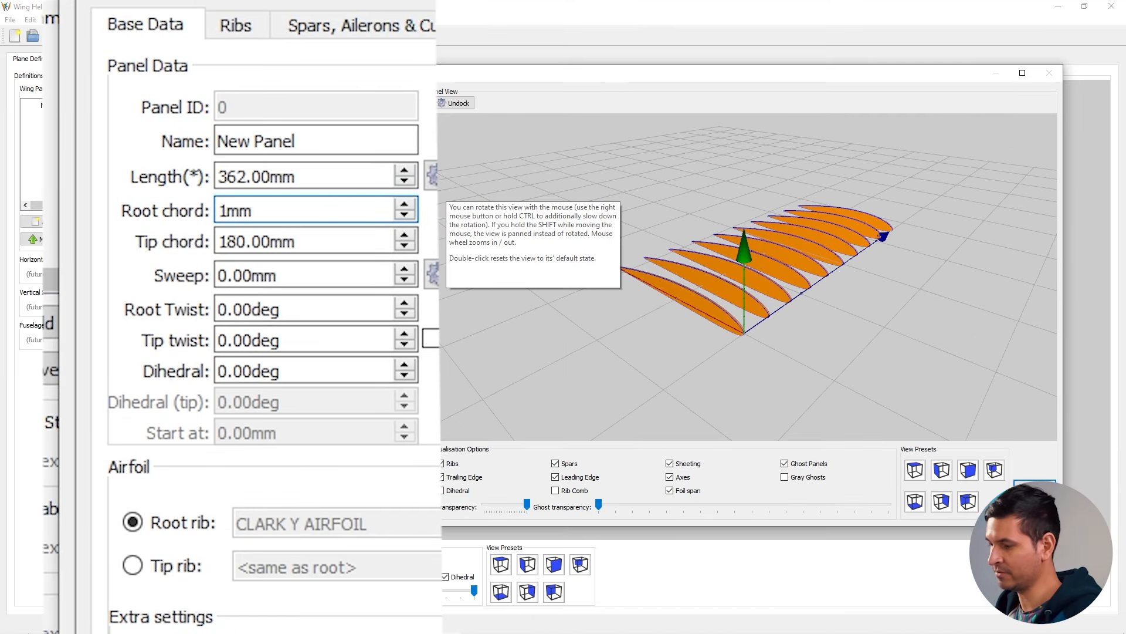
type("50")
key("Tab")
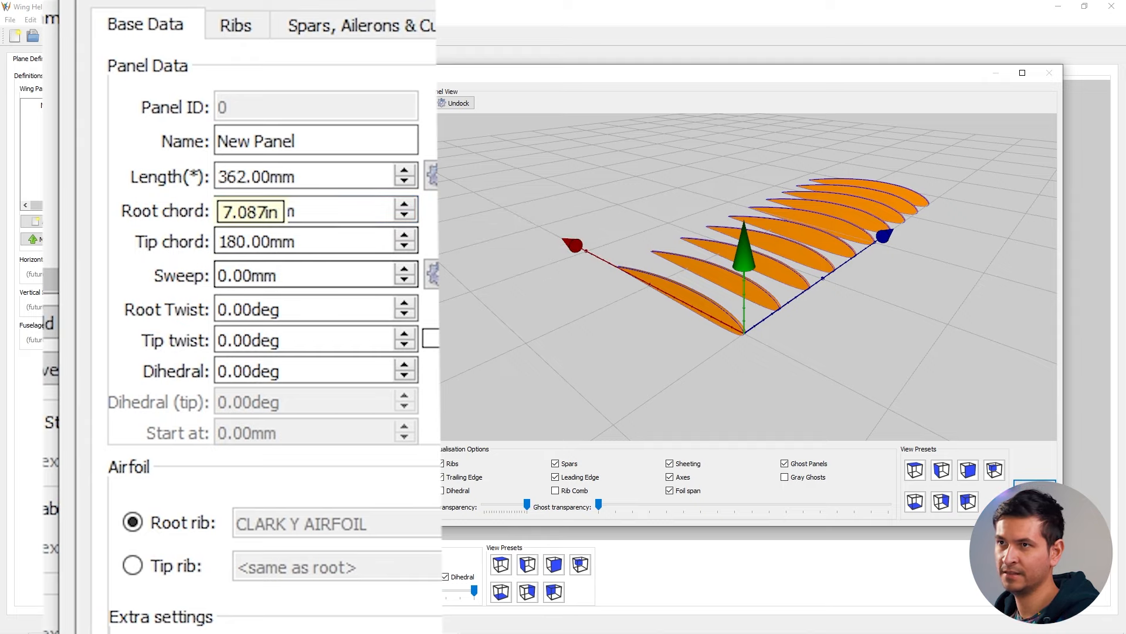
double_click(257, 242)
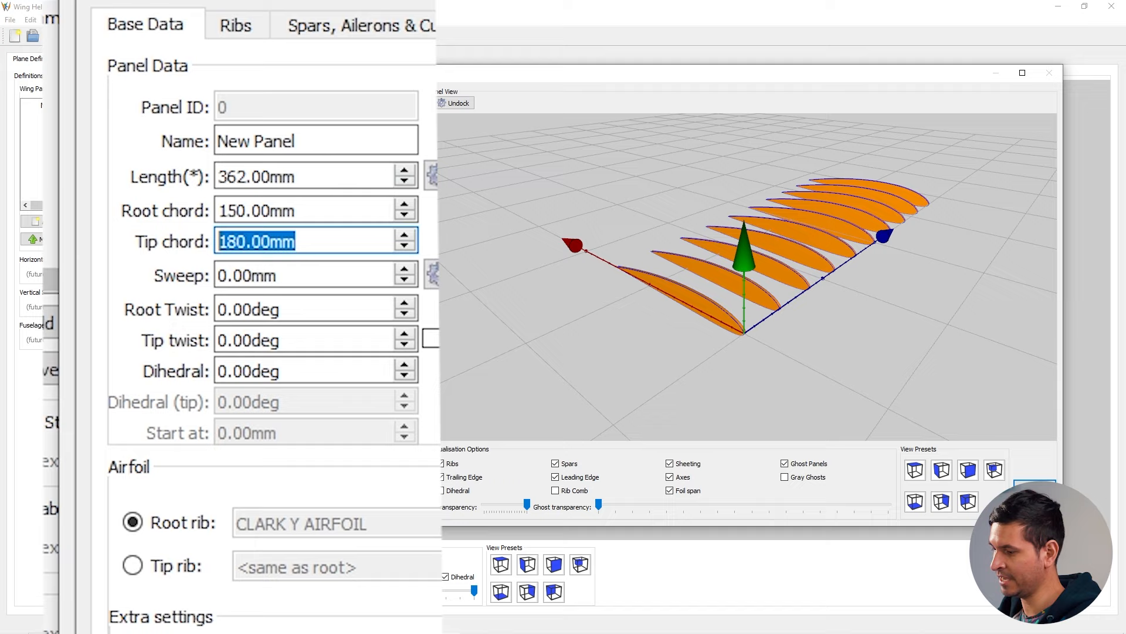
type("150")
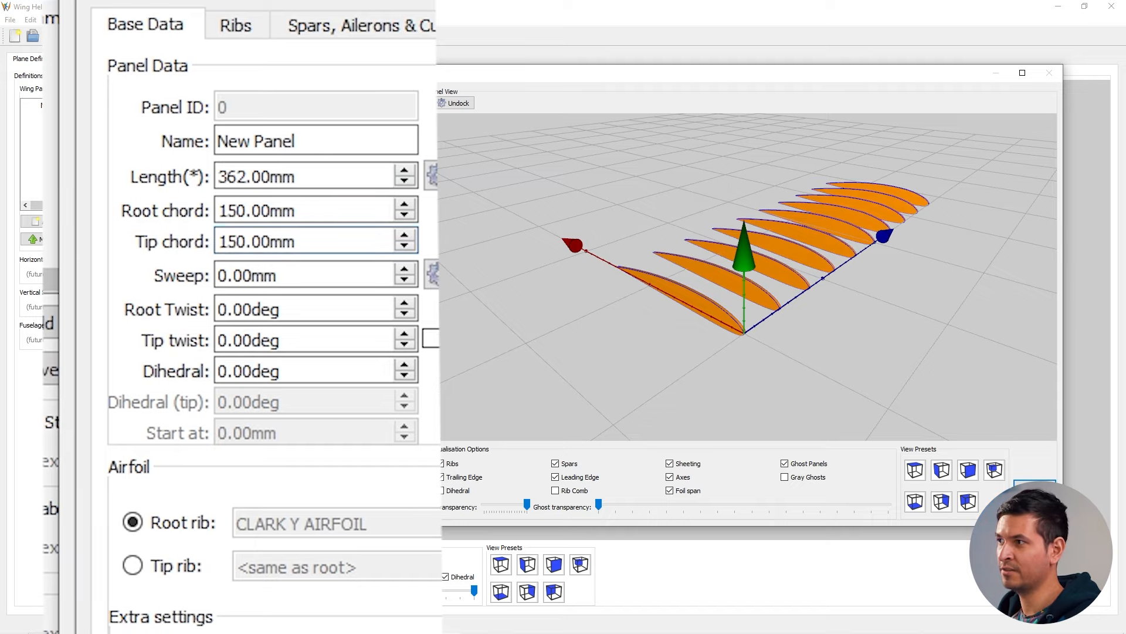
left_click_drag(748, 235, 707, 202)
right_click_drag(751, 258, 539, 279)
left_click_drag(651, 258, 611, 282)
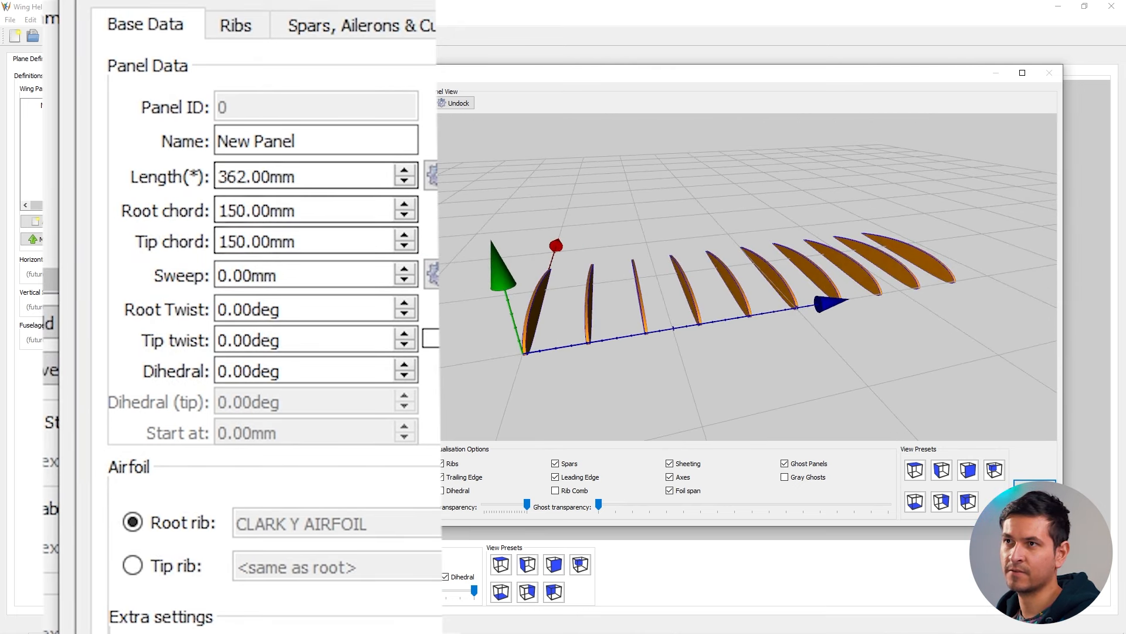
Rename the panel to 'Inner pannel'.
double_click(311, 176)
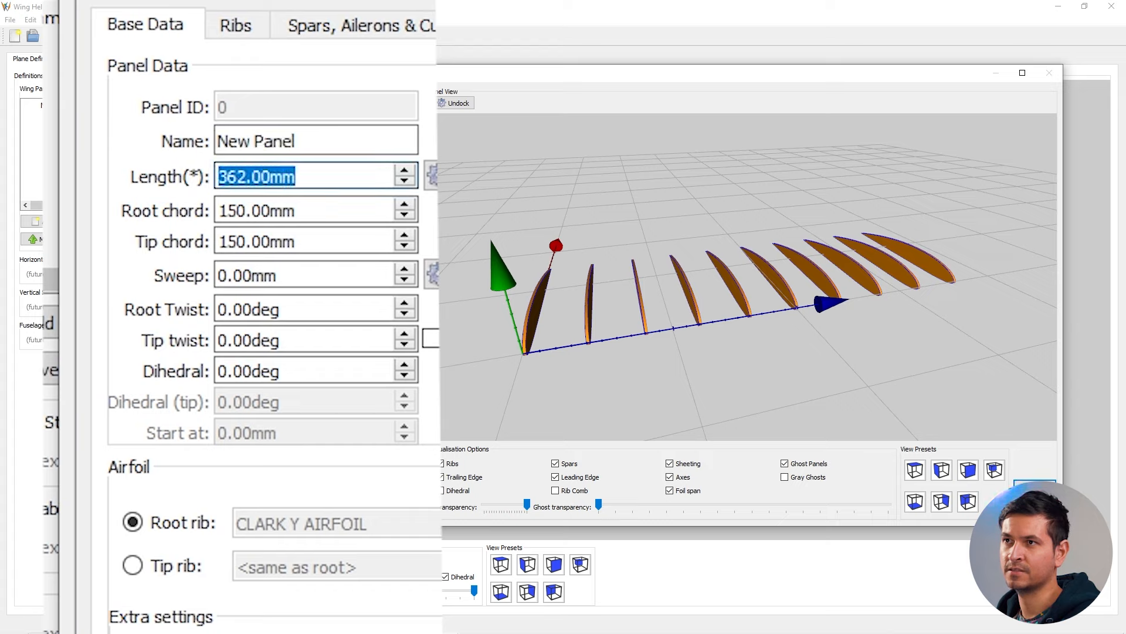
left_click(311, 177)
left_click_drag(265, 142, 218, 142)
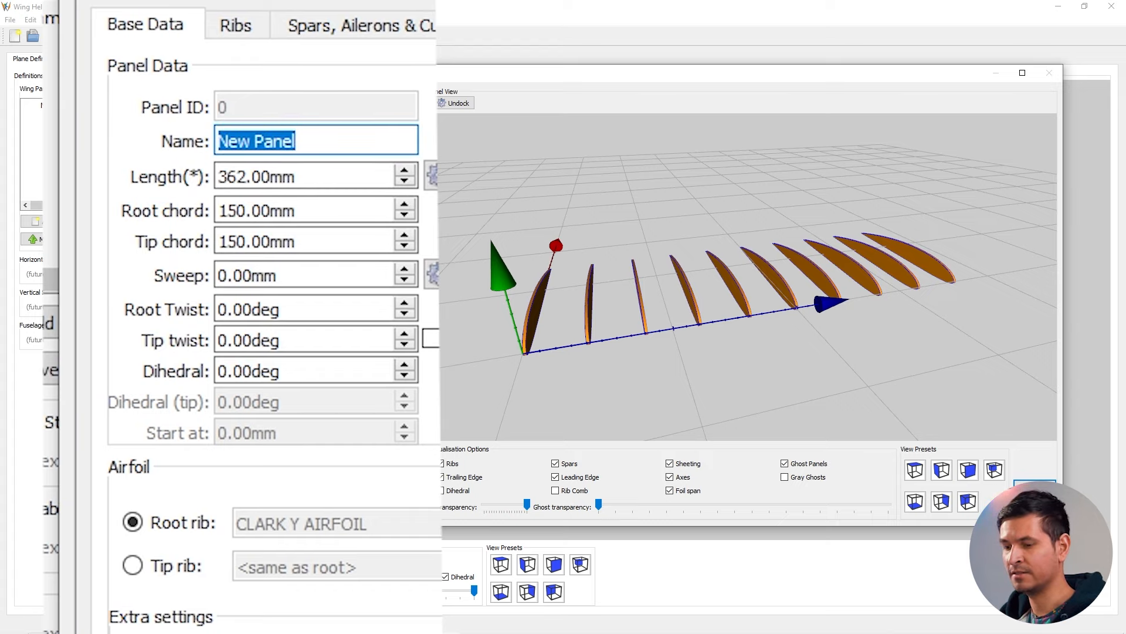
type("Inner")
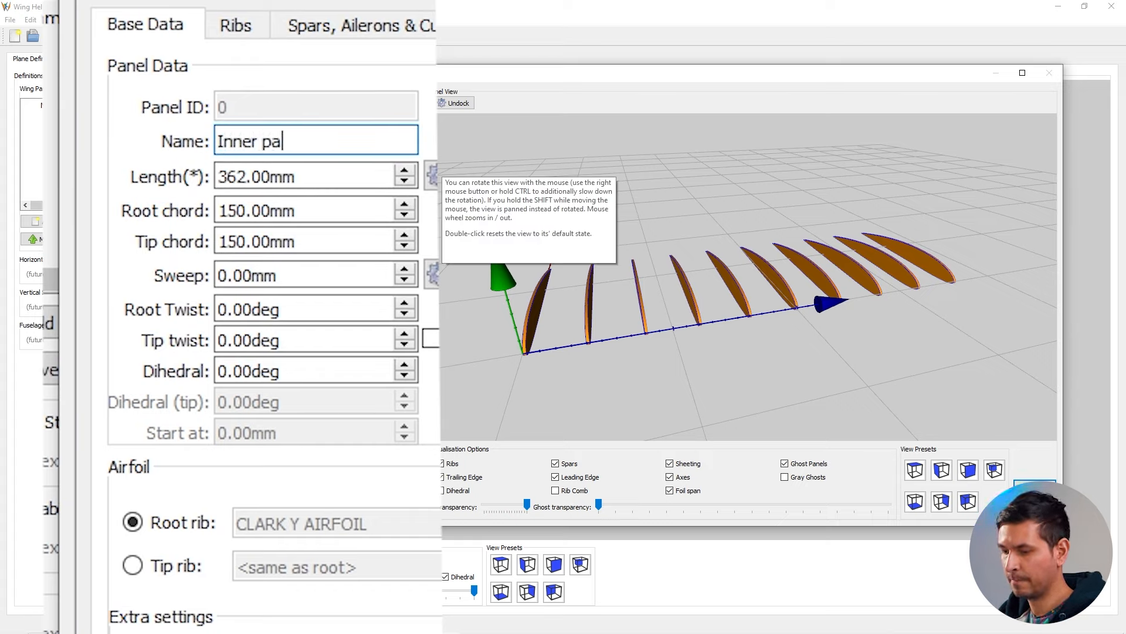
key("Tab")
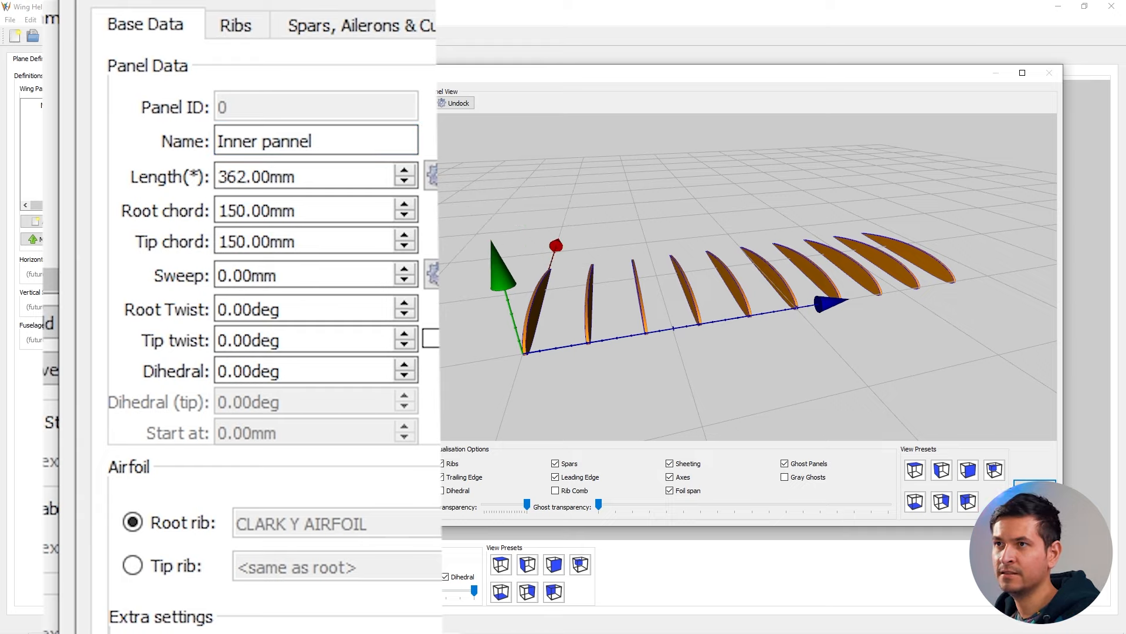
Try a 100 mm sweep, then set the sweep back to 0.
key("Tab")
key("Tab")
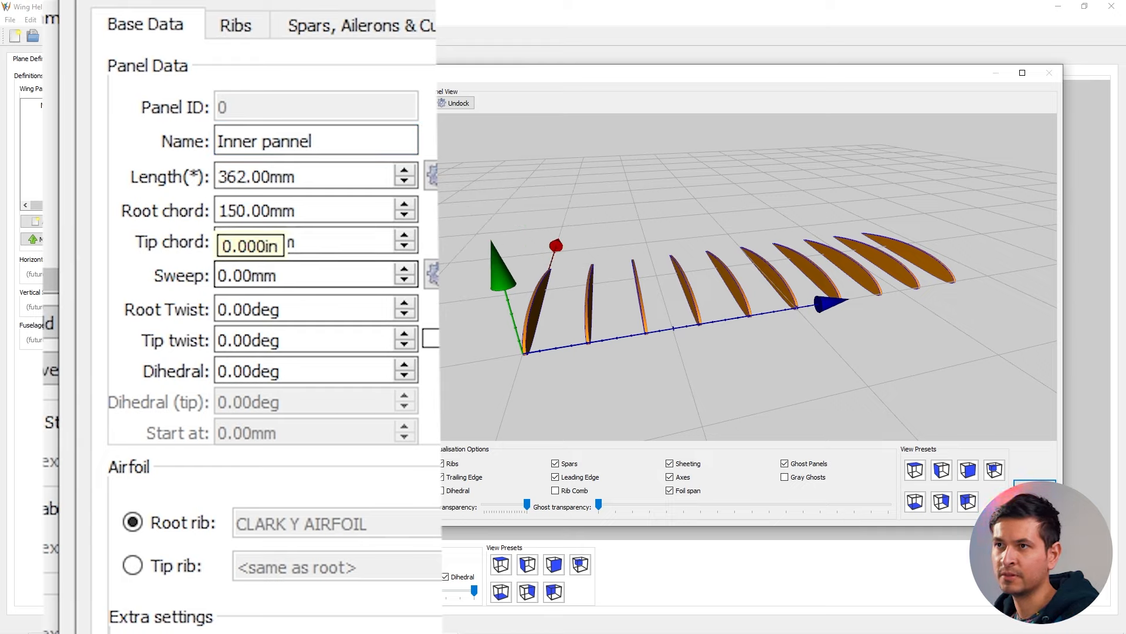
double_click(252, 276)
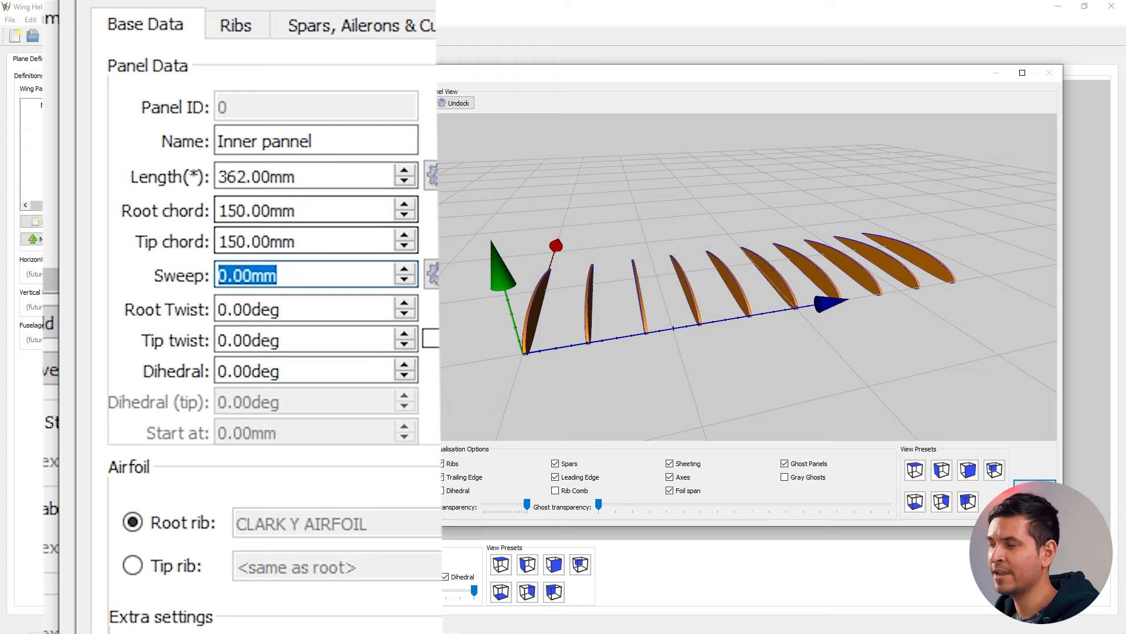
left_click_drag(675, 234, 780, 226)
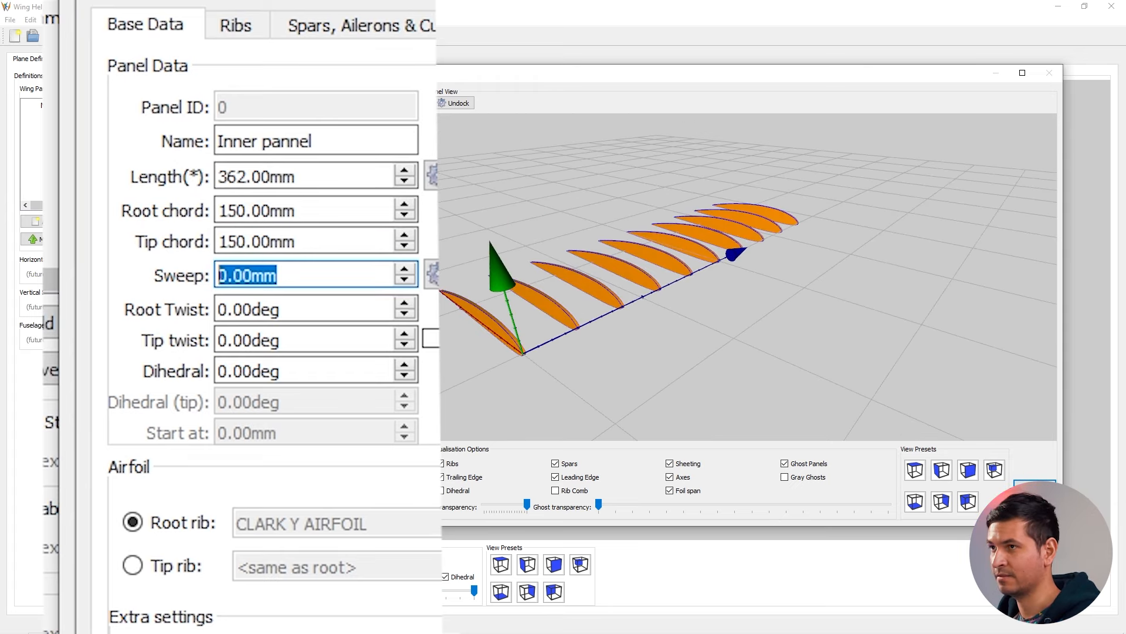
type("100")
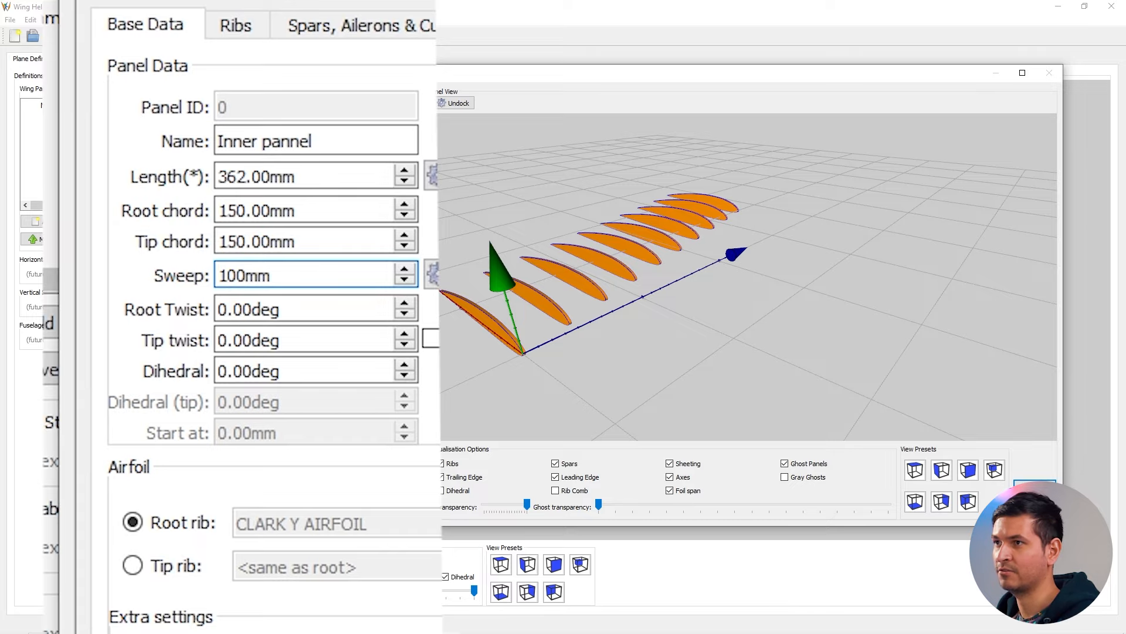
left_click_drag(716, 252, 546, 299)
scroll(657, 305, "down", 3)
left_click_drag(646, 299, 739, 264)
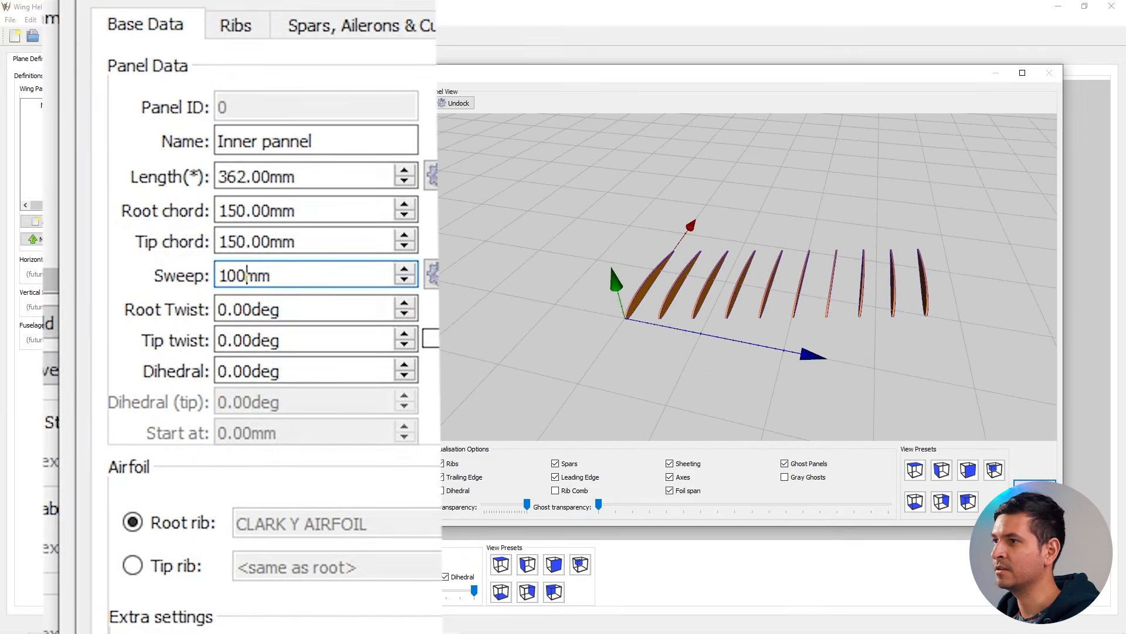
double_click(247, 274)
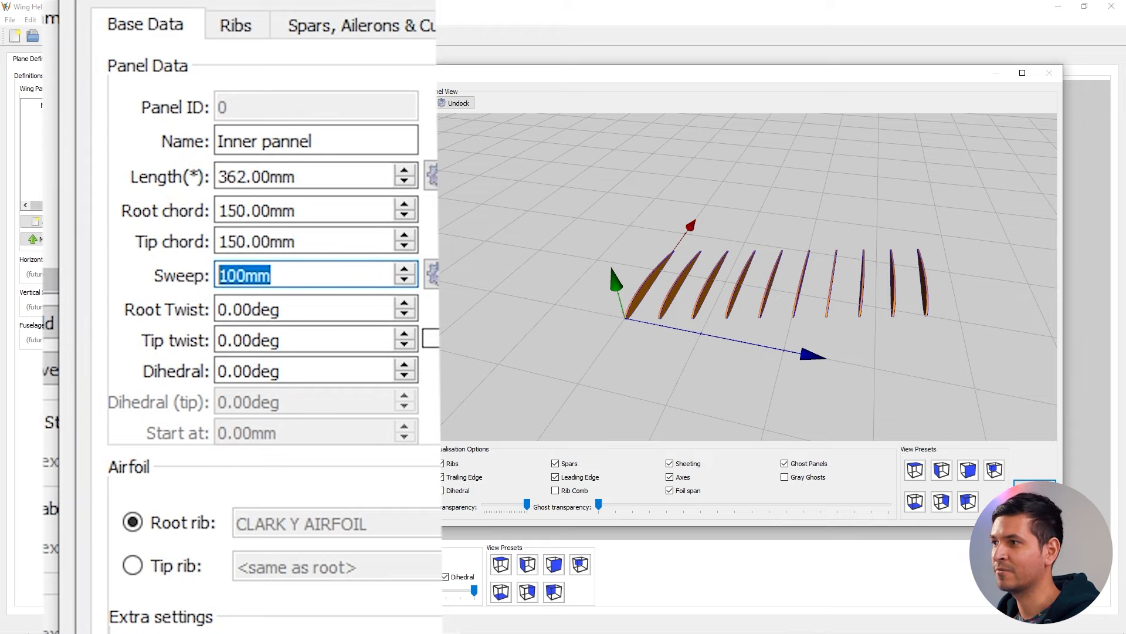
left_click_drag(762, 282, 742, 308)
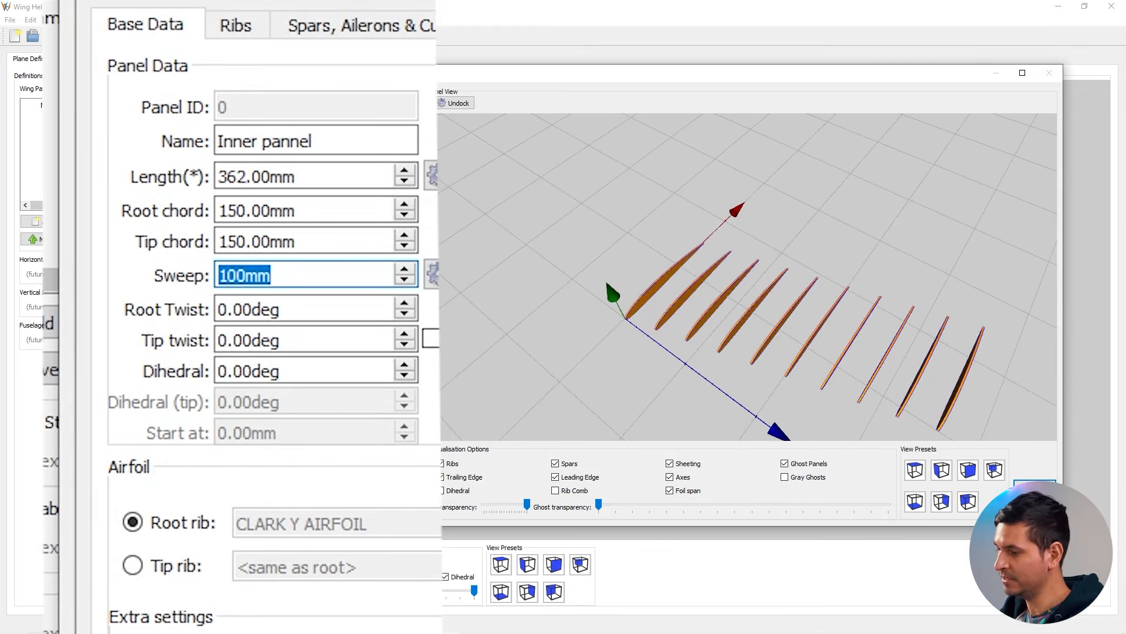
type("0")
key("Return")
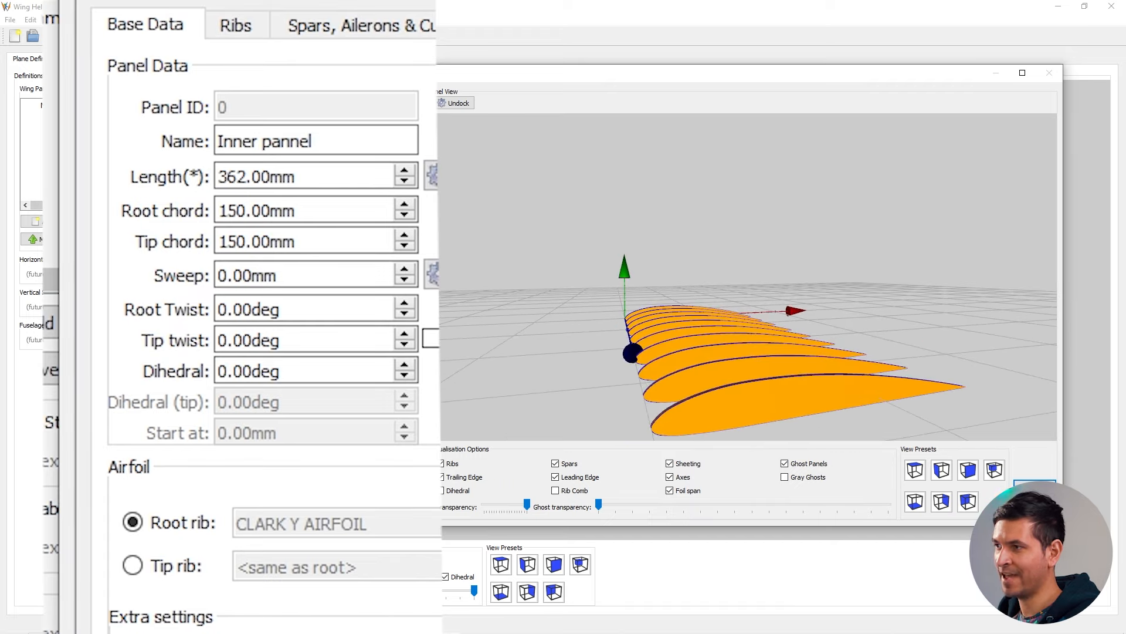
Try tip twist values between 4 and -12 degrees, then set the tip twist to 0.
left_click(252, 341)
key("Up")
key("Up")
key("Up")
key("Up")
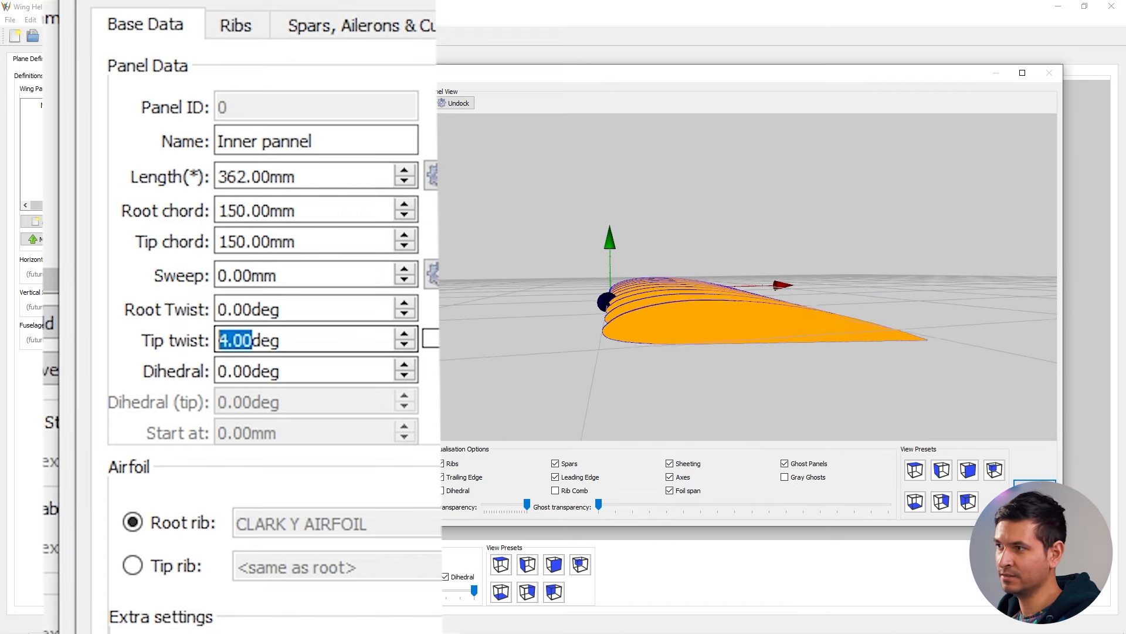
key("Down")
key("Down")
key("Down")
key("Down")
key("Down")
key("Down")
key("Down")
key("Down")
key("Down")
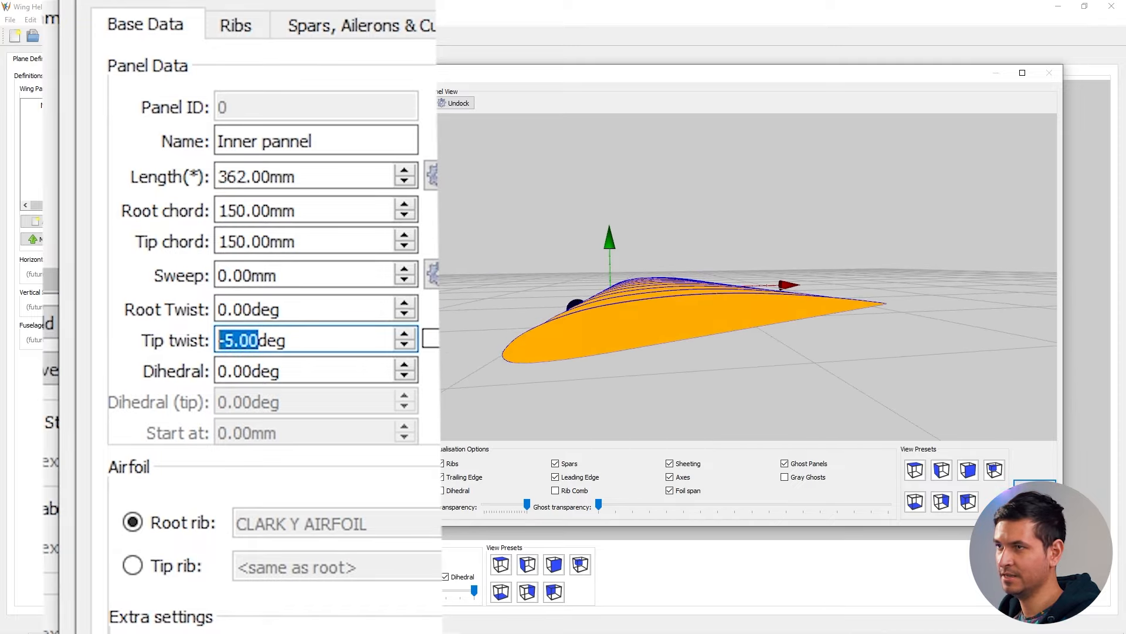
key("Down")
key("Down")
key("Down")
key("Down")
key("Down")
key("Down")
key("Down")
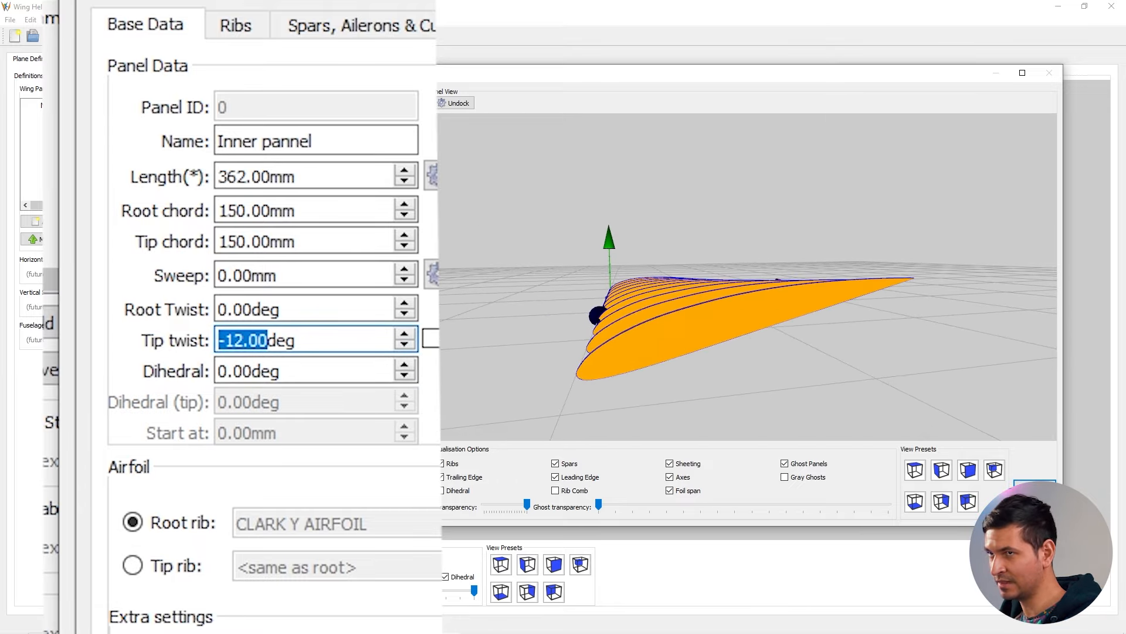
key("Up")
key("Up")
key("Up")
key("Up")
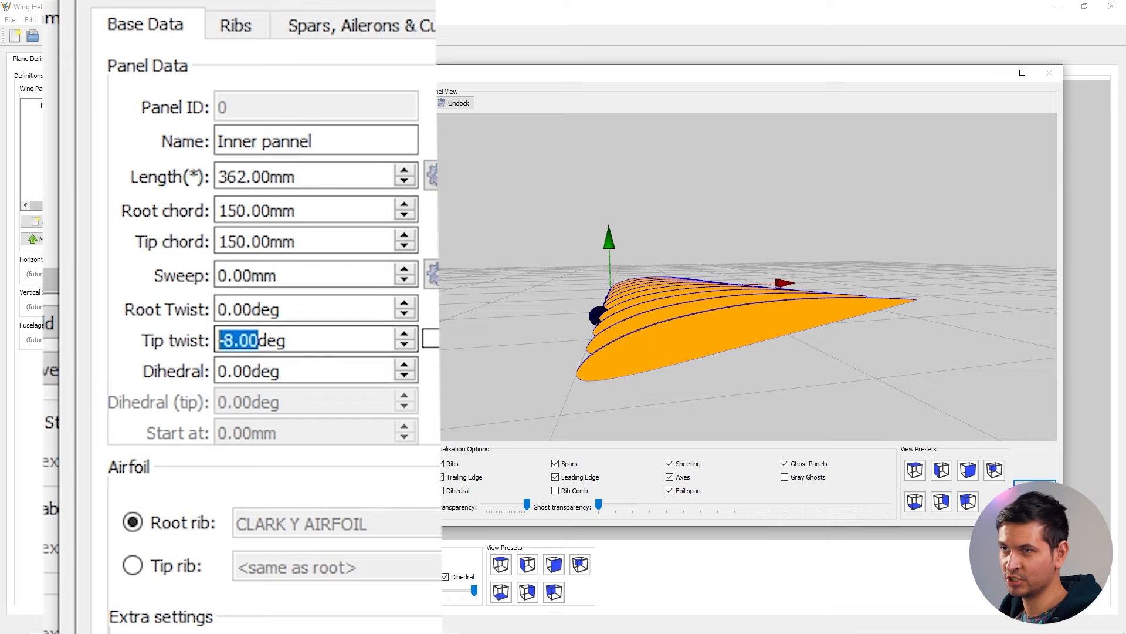
type("0")
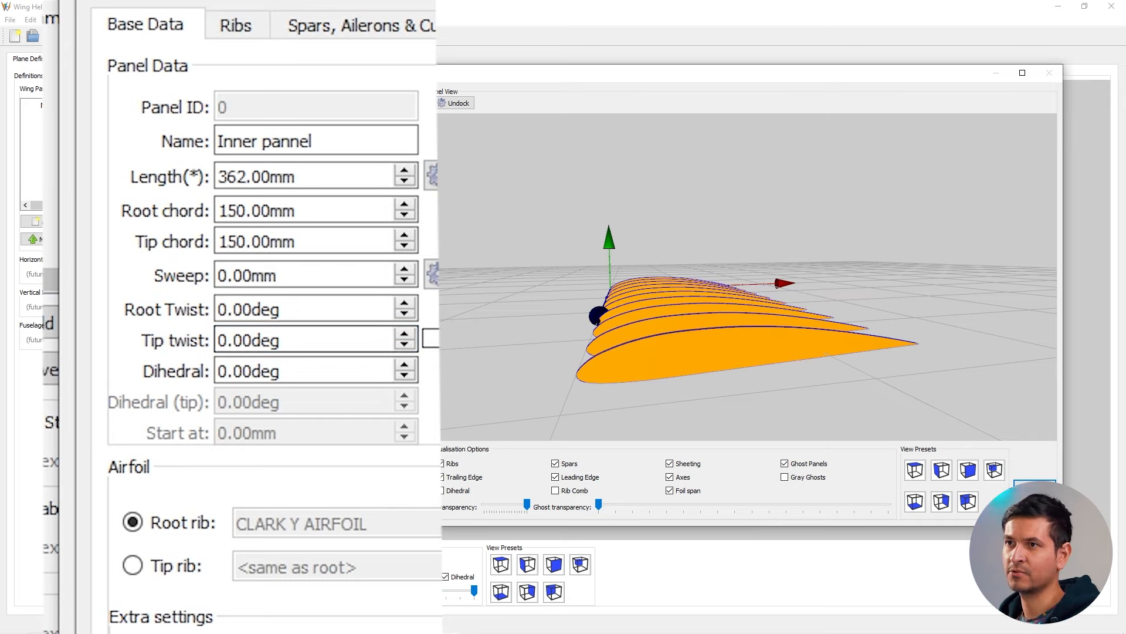
Set the panel dihedral to 6 degrees.
key("Tab")
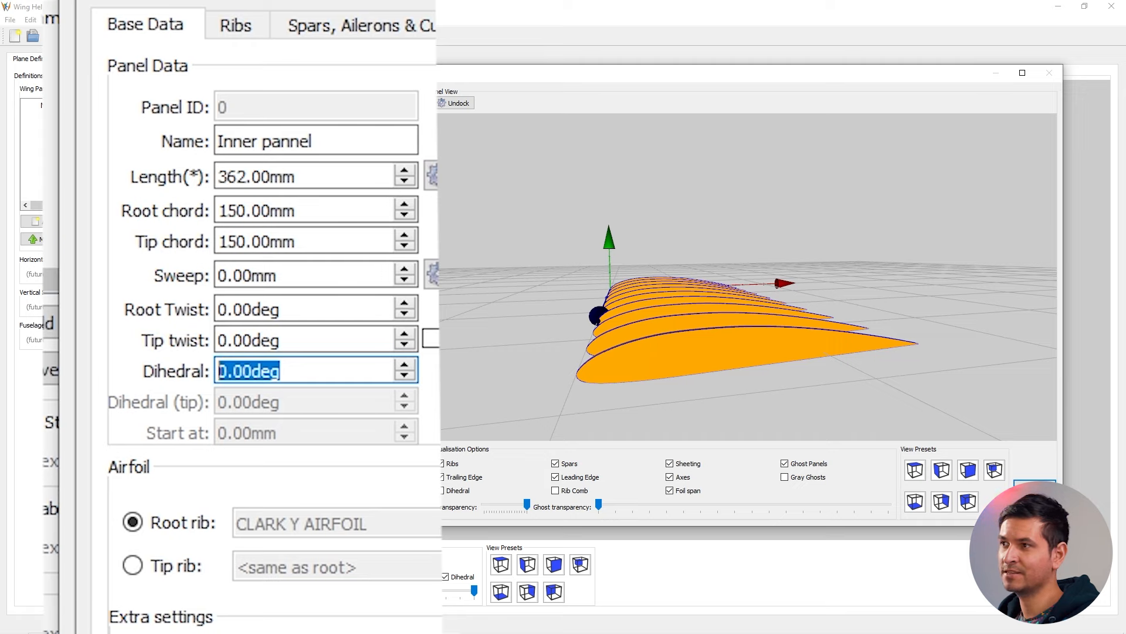
left_click_drag(747, 276, 833, 288)
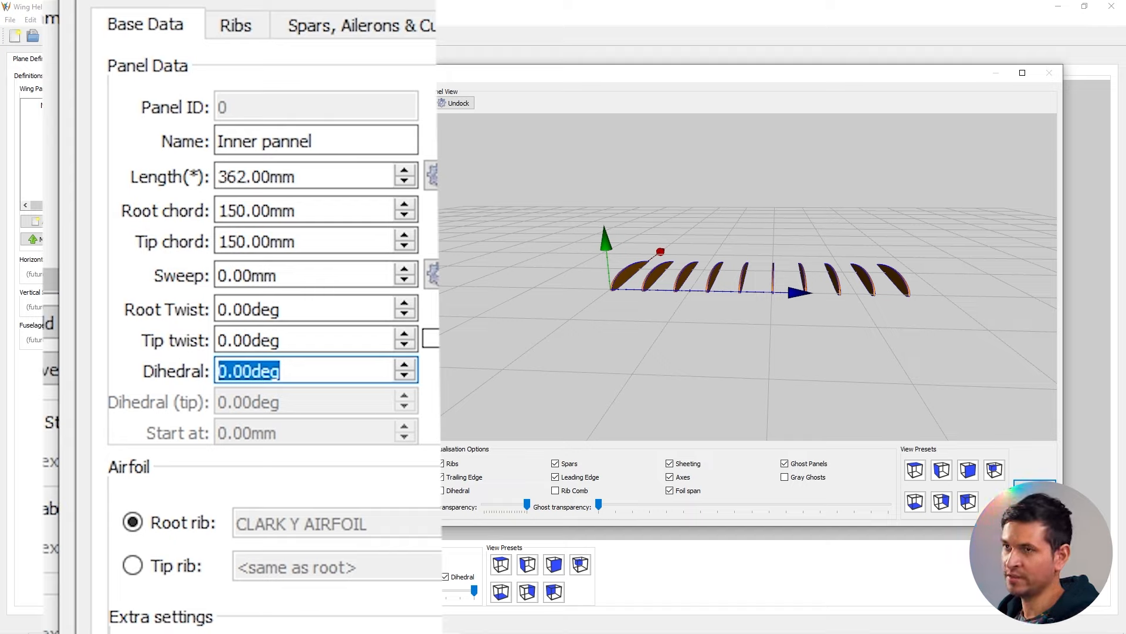
type("6")
key("Return")
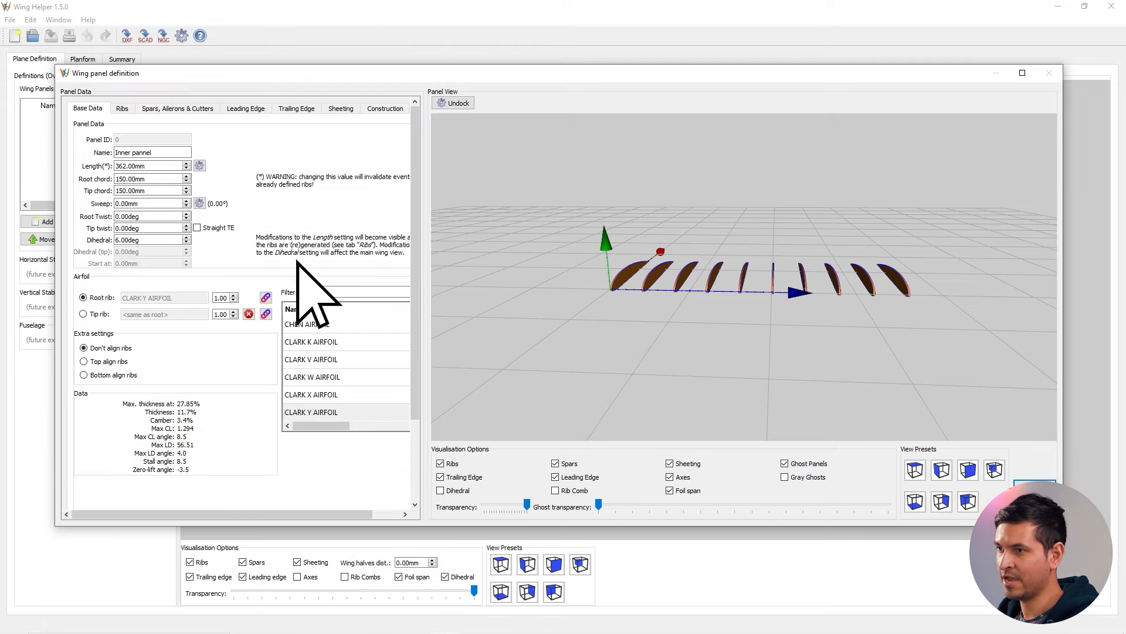
Show the dihedral in the 3-D preview and toggle the ribs off and back on.
left_click(441, 490)
left_click_drag(674, 352, 730, 355)
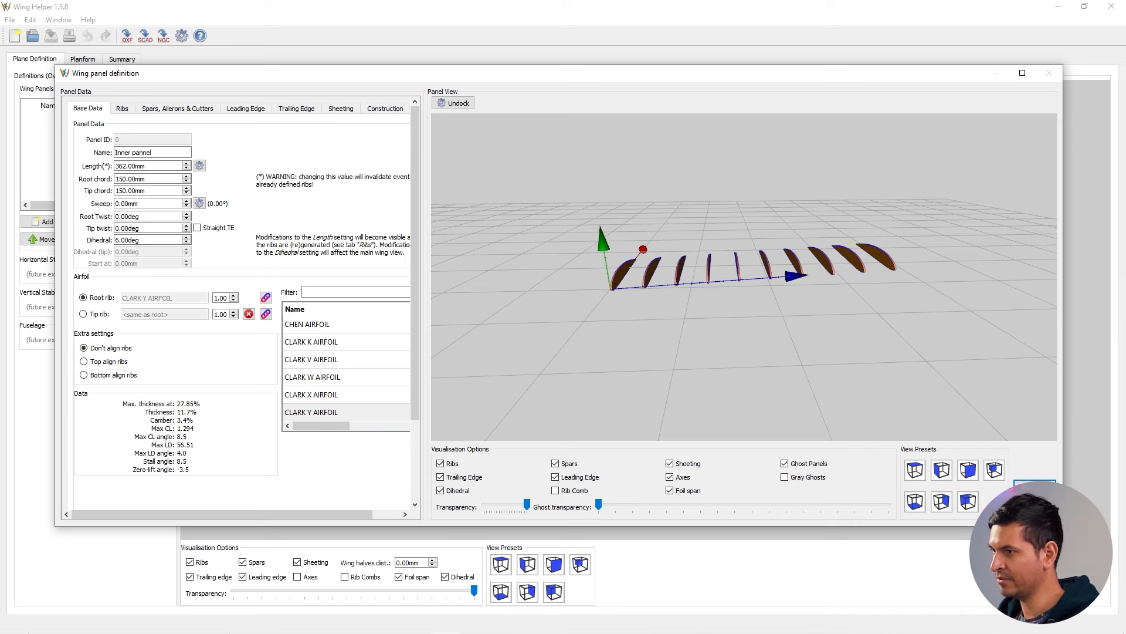
left_click_drag(669, 294, 584, 339)
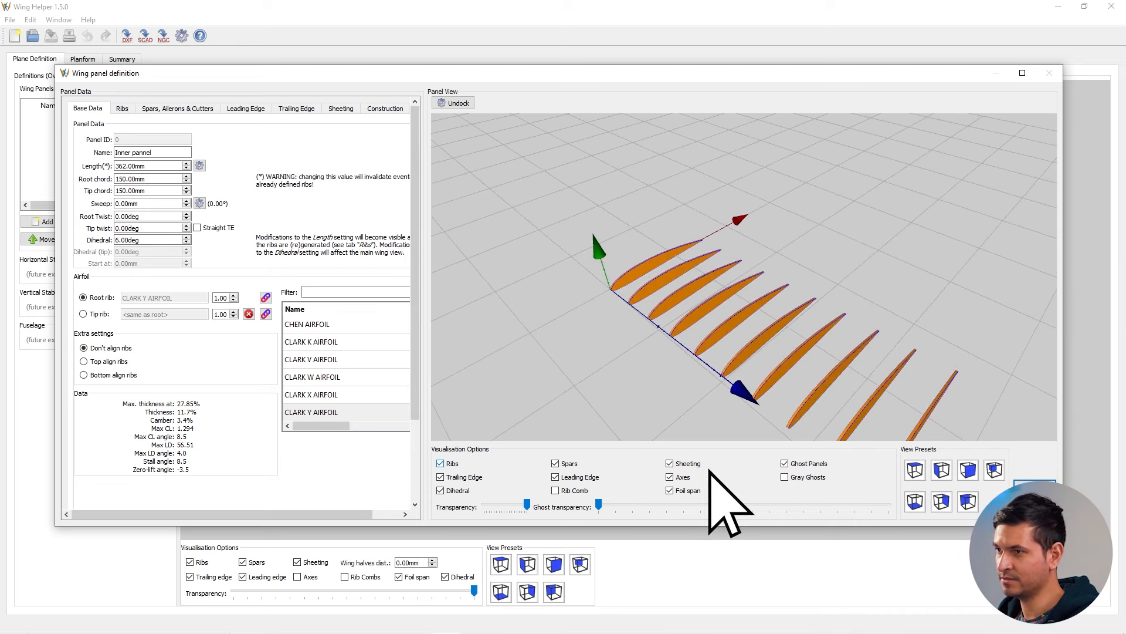
left_click(441, 463)
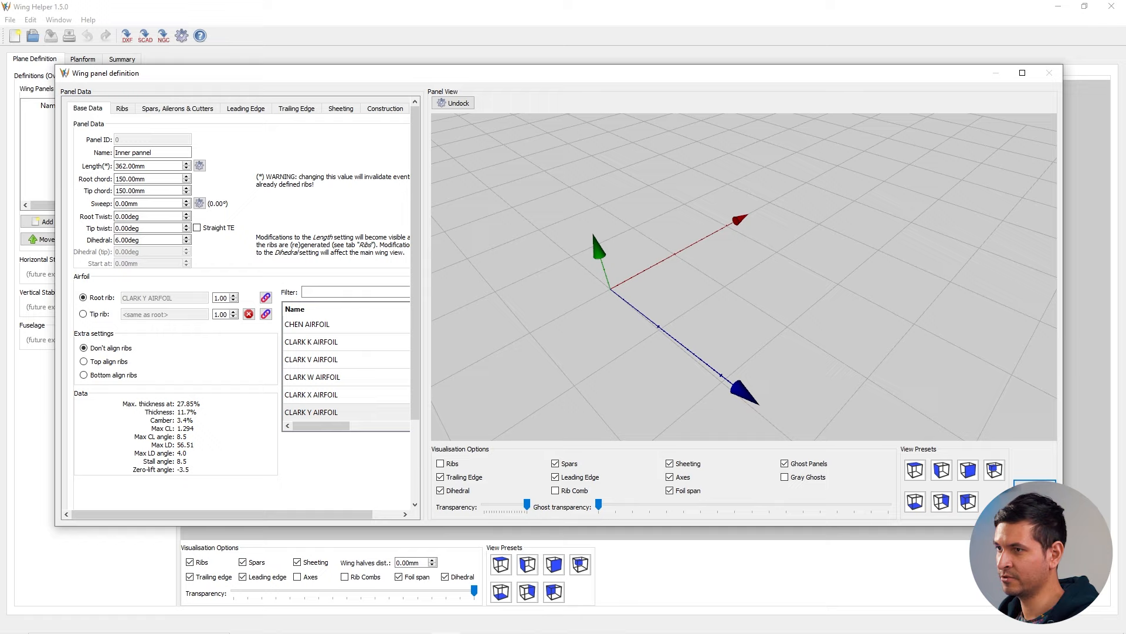
left_click(441, 464)
left_click_drag(733, 329, 783, 279)
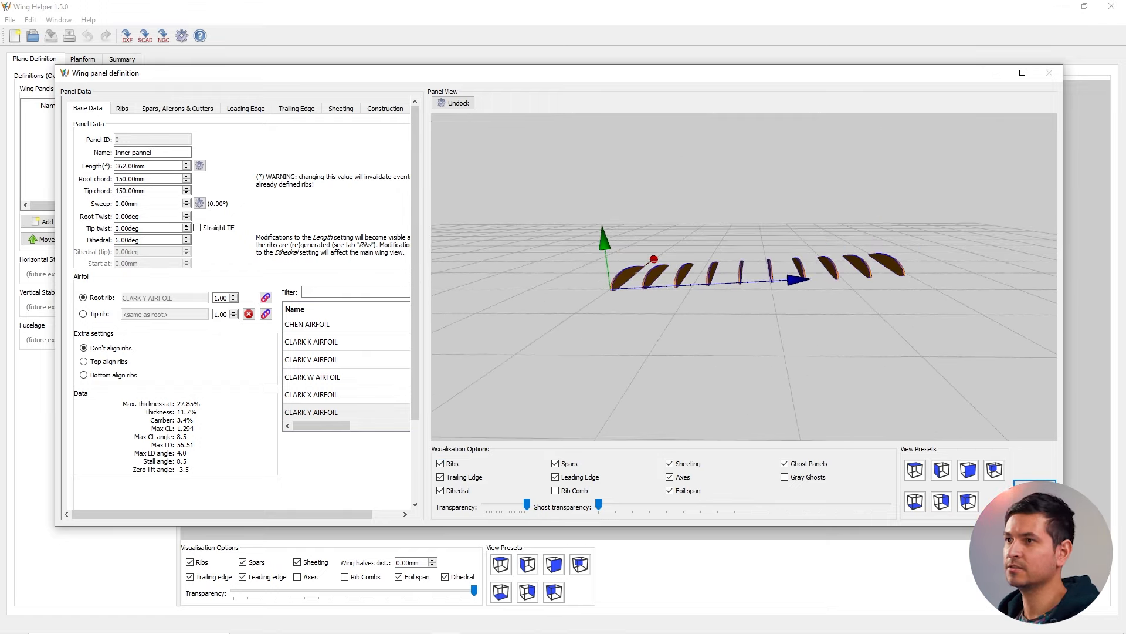
Widen the Panel Data pane so the airfoil list fits fully.
left_click_drag(426, 305, 476, 305)
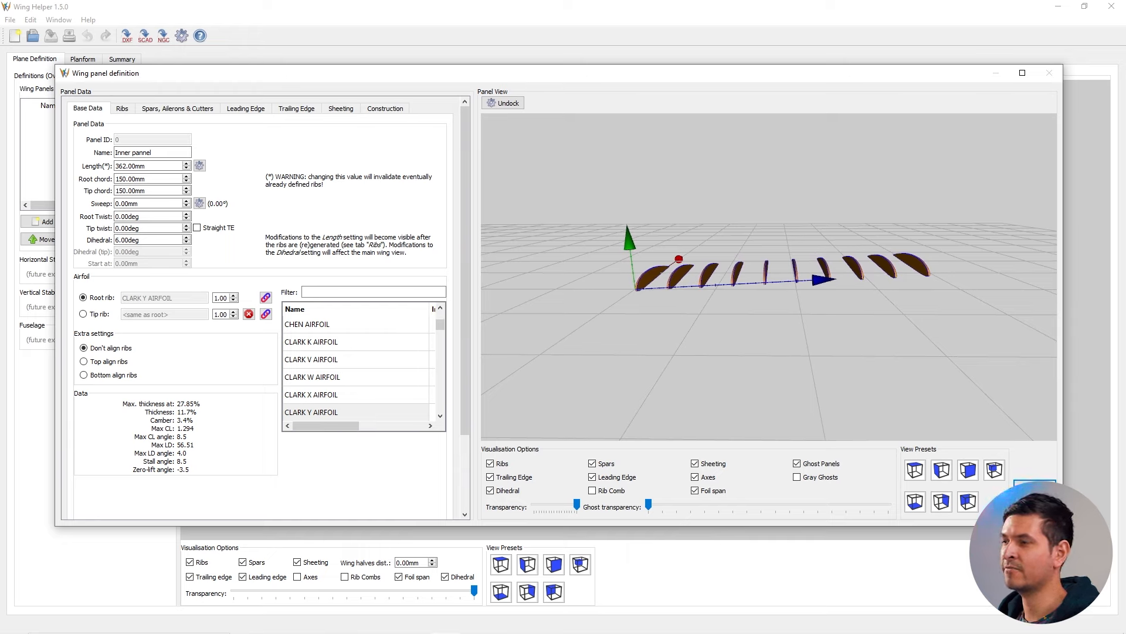
left_click_drag(728, 329, 786, 330)
mouse_move(440, 324)
left_mouse_down()
mouse_move(440, 388)
mouse_move(440, 331)
left_mouse_up()
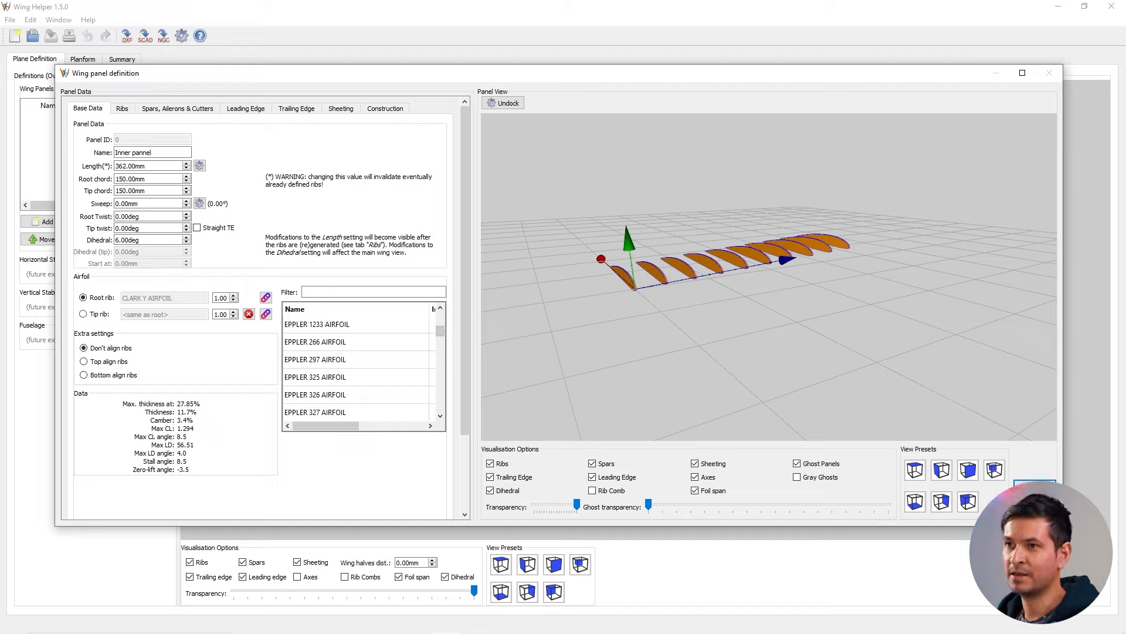
Try EPPLER 297, EPPLER 326, AG13 and AG24 for the tip rib, settling on AG46c -03f.
left_click(355, 359)
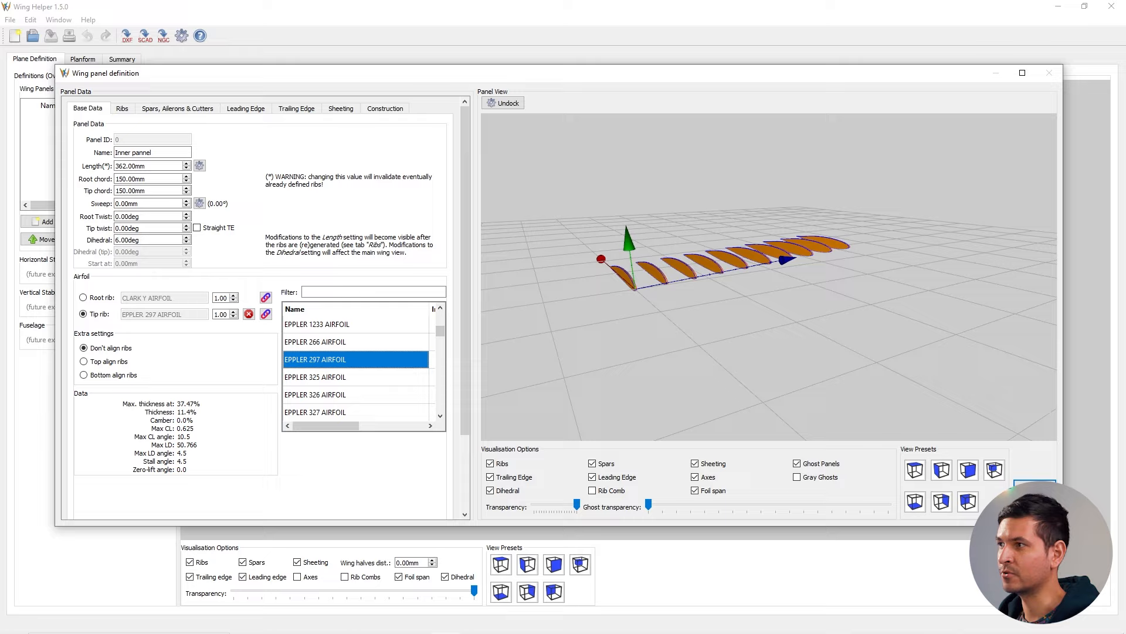
left_click_drag(821, 340, 698, 306)
left_click_drag(795, 286, 873, 316)
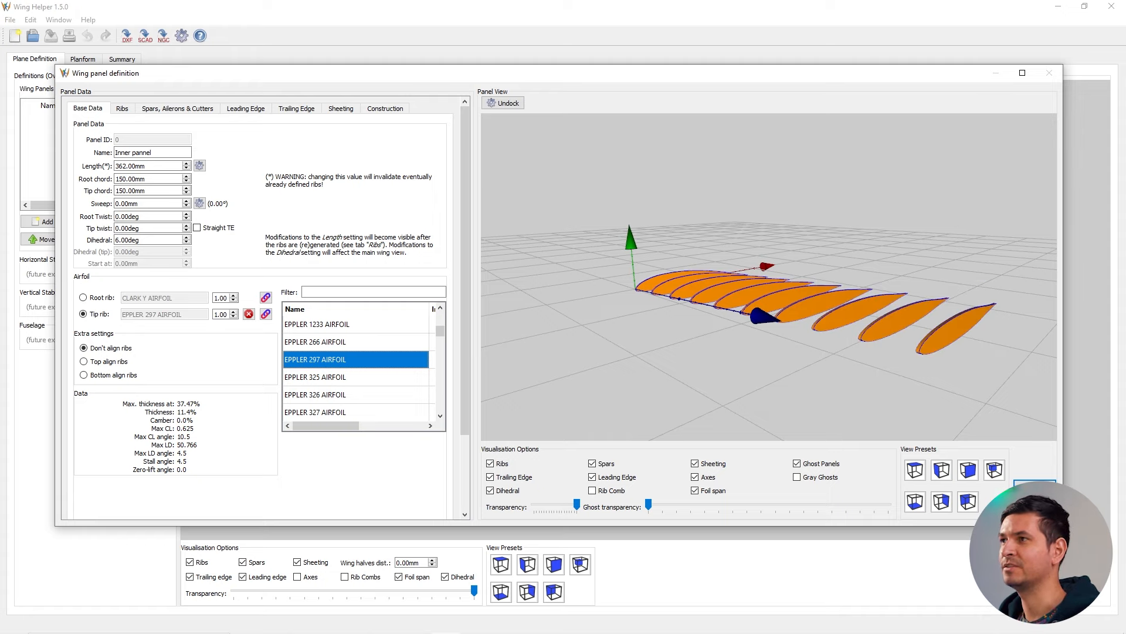
left_click_drag(632, 72, 613, 52)
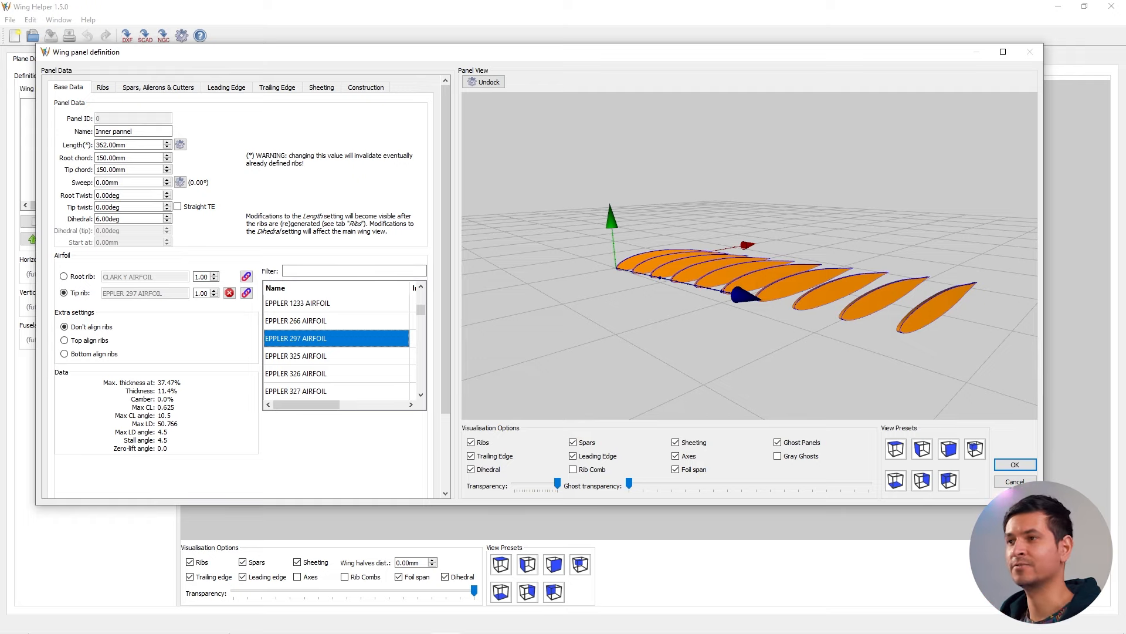
left_click(296, 374)
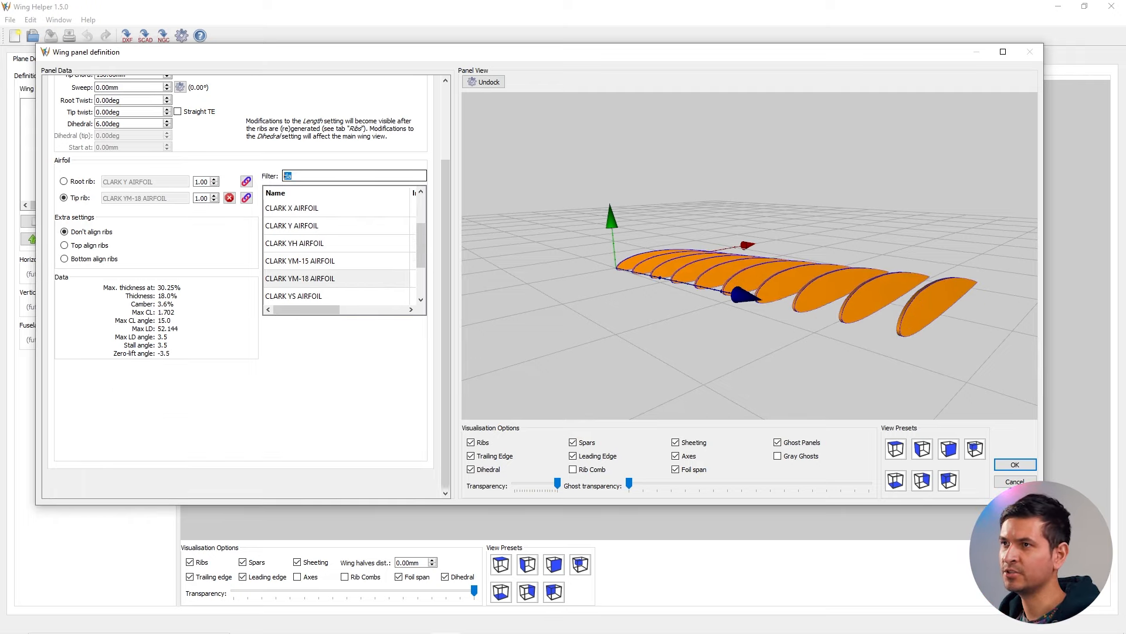
double_click(292, 176)
key("BackSpace")
left_click(336, 225)
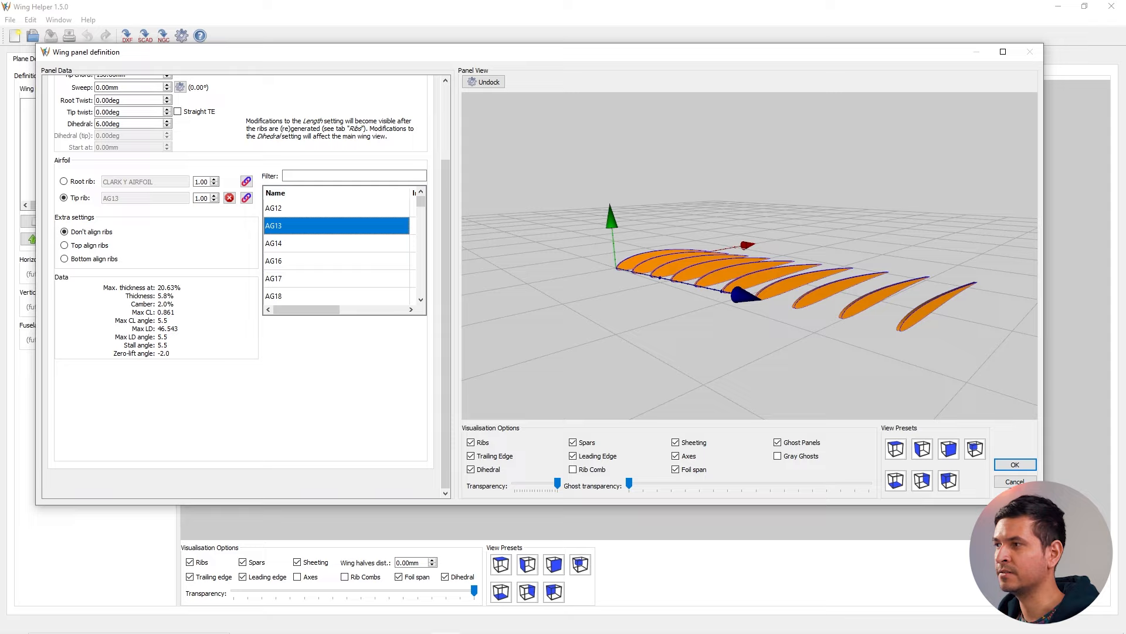
left_click_drag(762, 270, 821, 305)
key("Down")
key("Down")
key("Down")
key("Down")
key("Down")
key("Down")
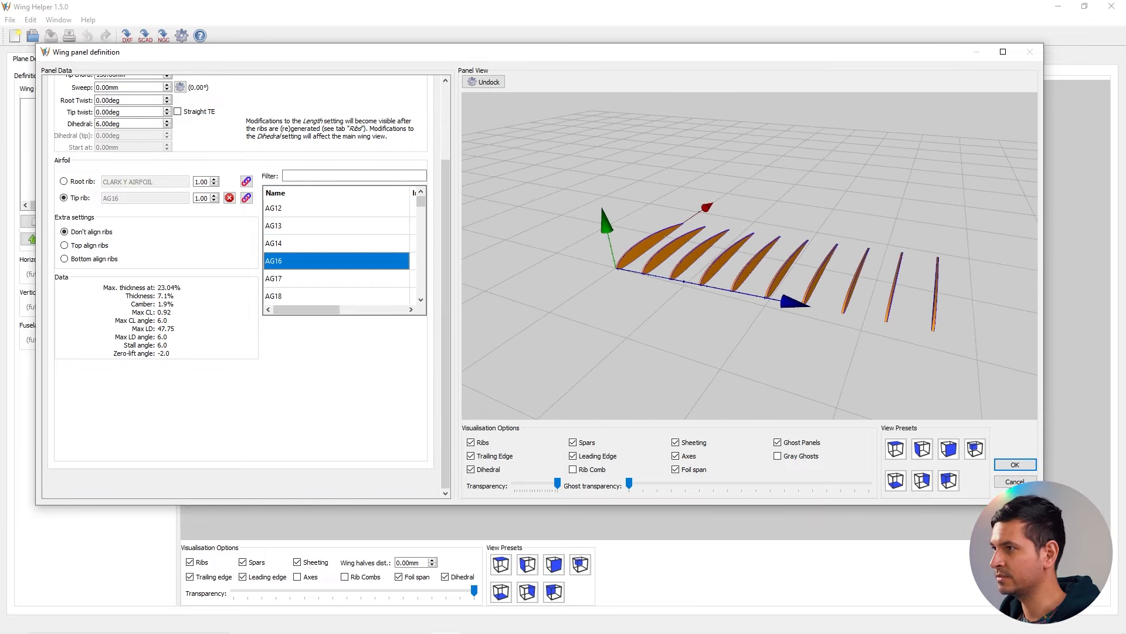
key("Down")
key("Down")
key("Down")
key("Down")
key("Down")
key("Down")
key("Down")
key("Down")
key("Down")
key("Down")
key("Down")
key("Down")
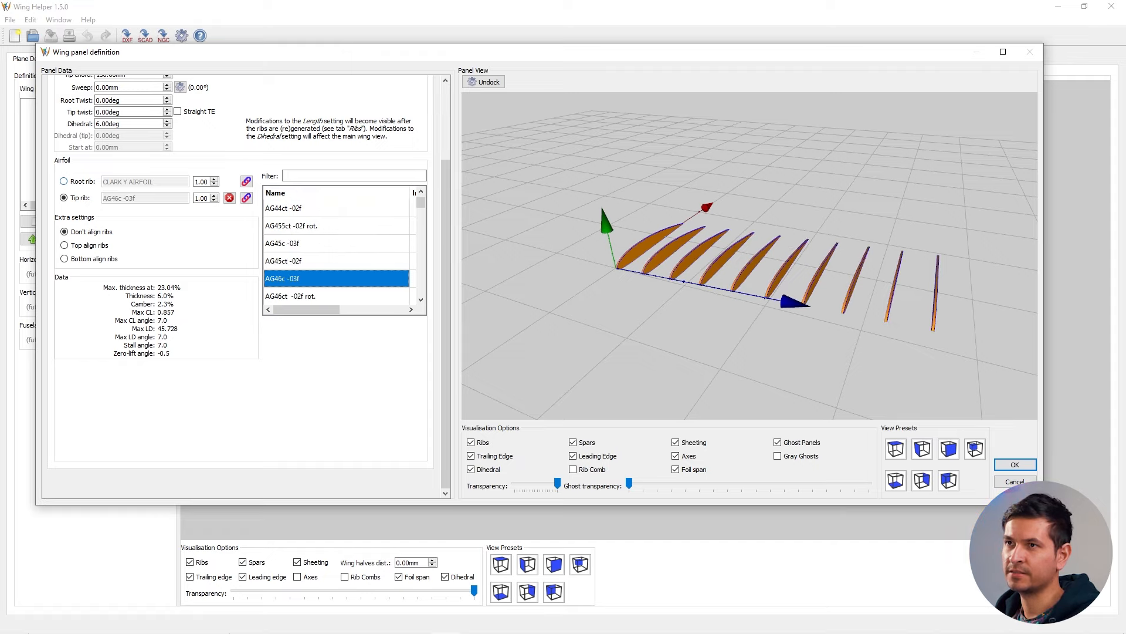
Set the root rib airfoil to AH 79-K-132/20.
left_click(64, 181)
left_click(336, 226)
key("Down")
key("Down")
key("Down")
key("Down")
key("Down")
key("Down")
key("Down")
key("Down")
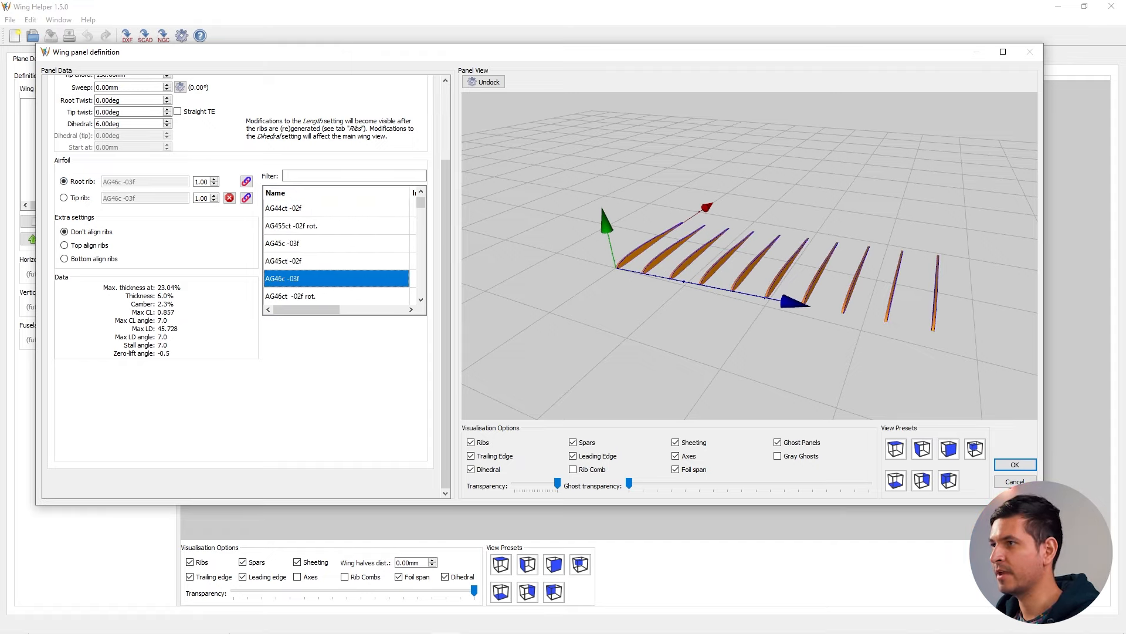
left_click_drag(750, 264, 711, 249)
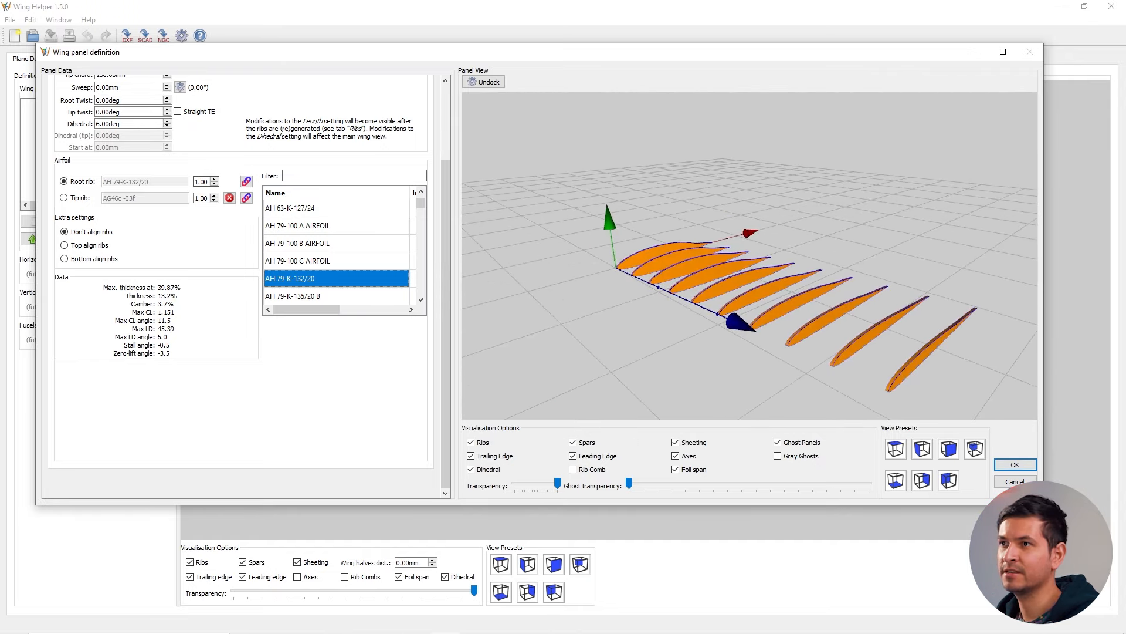
Filter airfoils by 'cla', set the root rib to CLARK Y AIRFOIL and reset the tip to match.
left_click(346, 176)
type("cla")
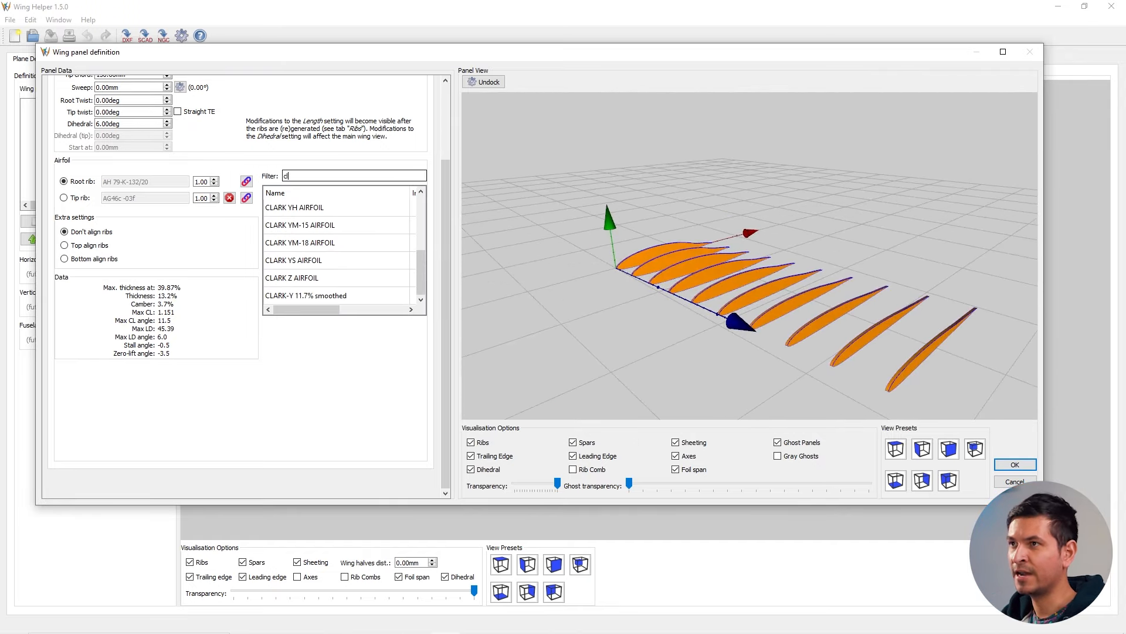
left_click(337, 260)
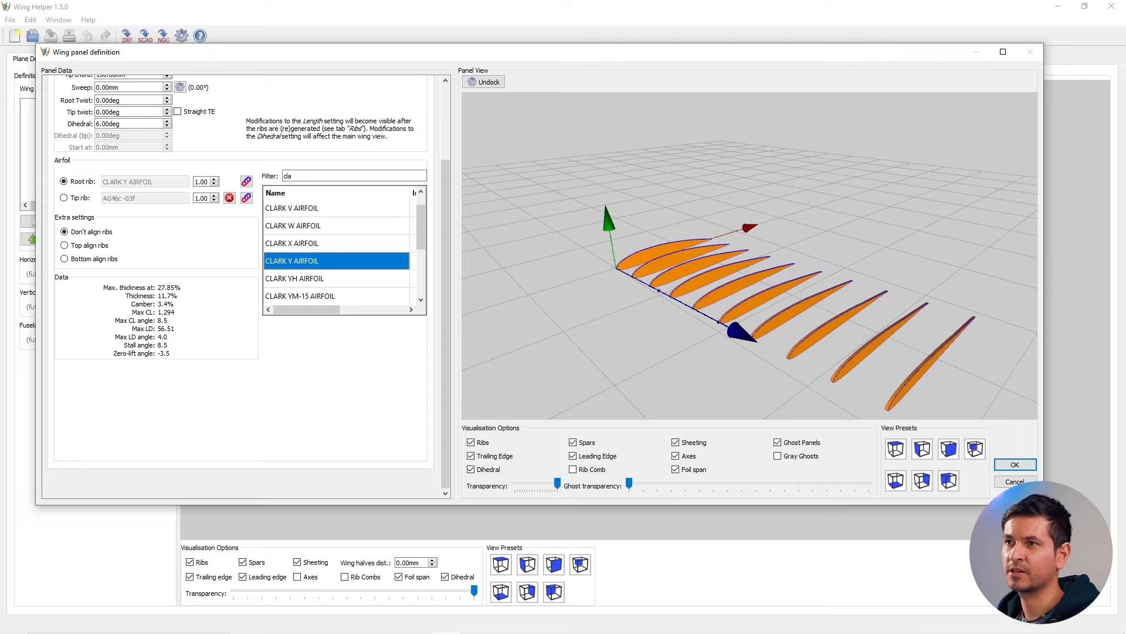
left_click(229, 199)
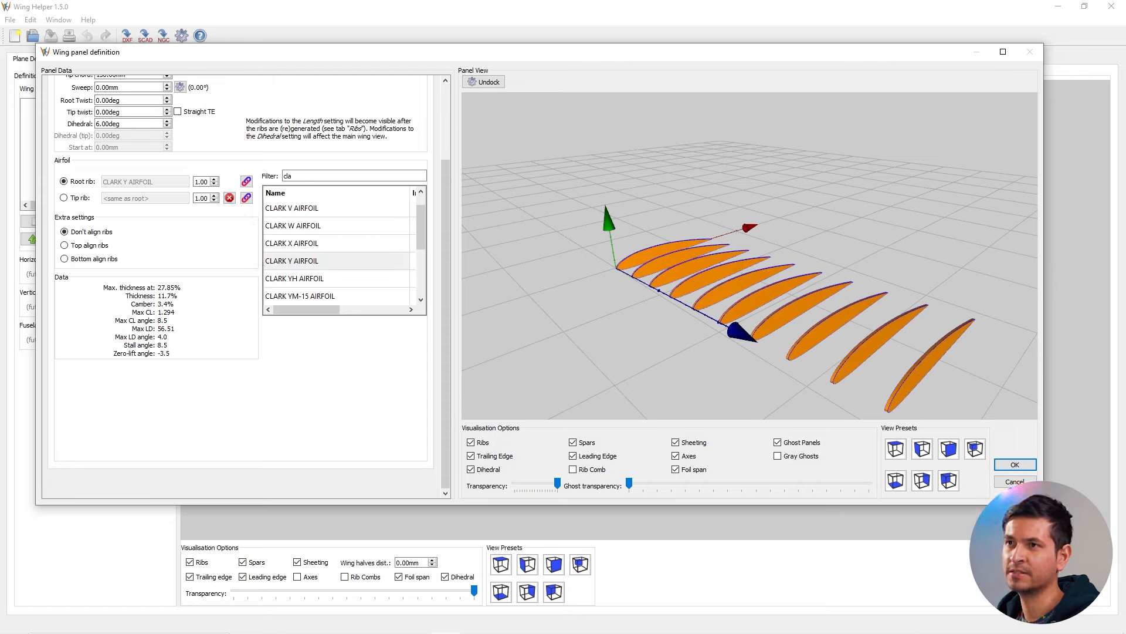
left_click(336, 261)
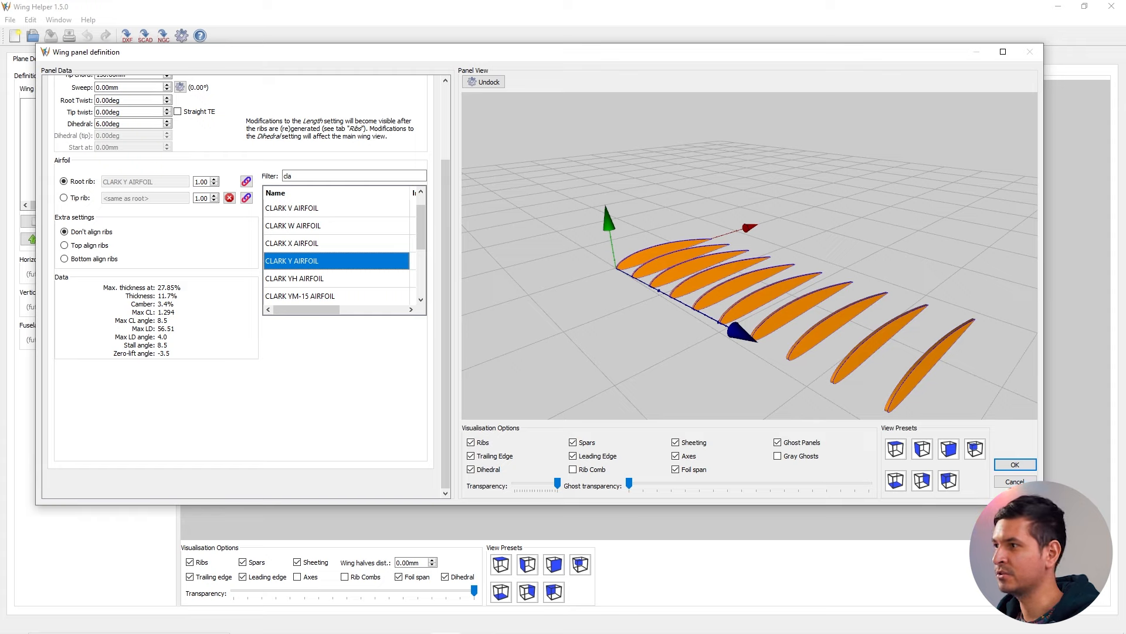
left_click_drag(827, 247, 789, 234)
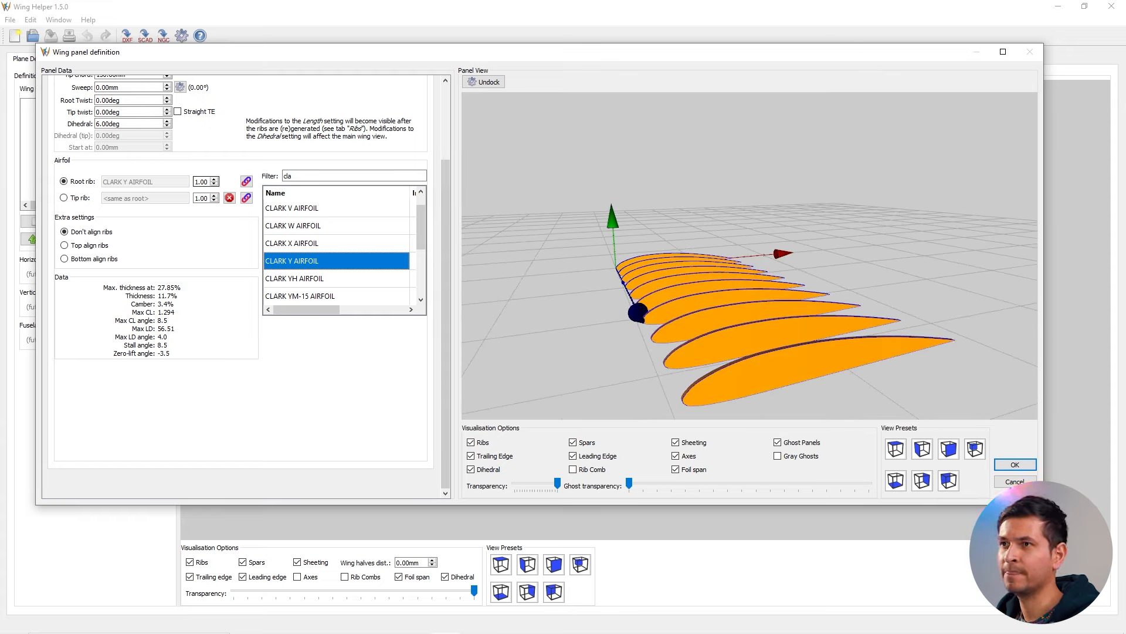
left_click_drag(789, 234, 722, 203)
left_click(214, 197)
left_click(214, 196)
left_click(215, 196)
left_click(215, 196)
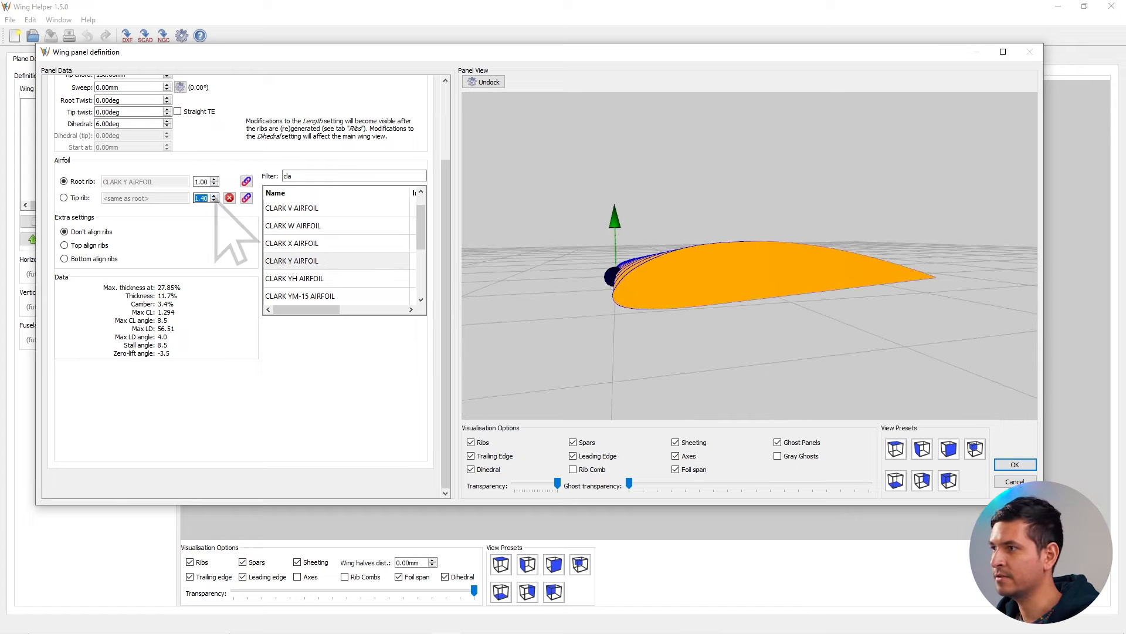
left_click(215, 196)
left_click(215, 196)
left_click_drag(727, 258, 833, 270)
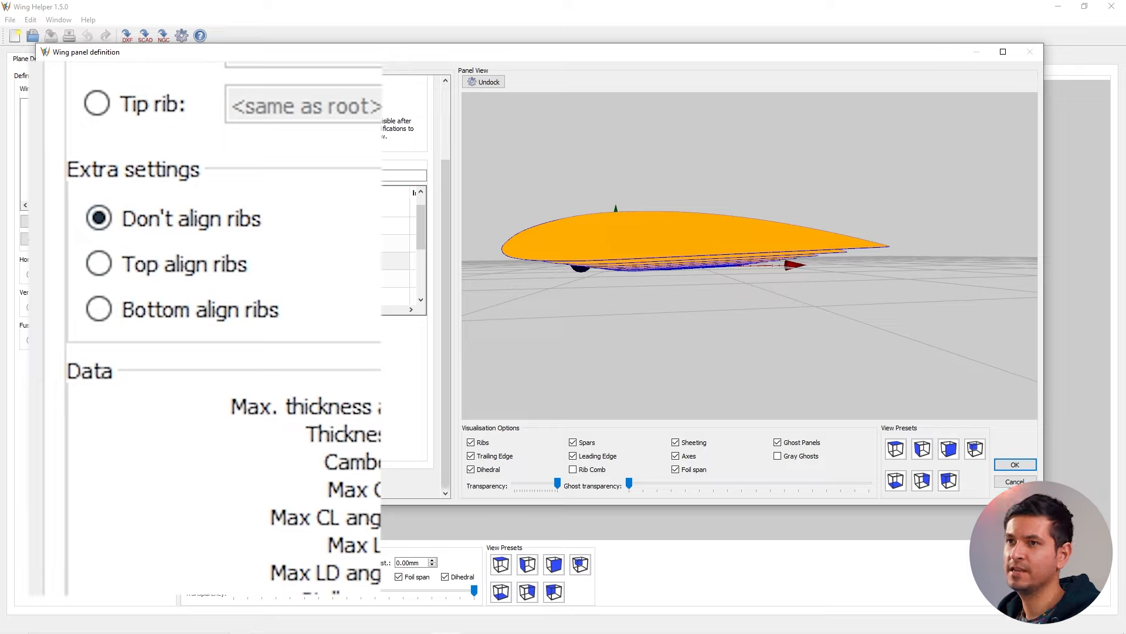
left_click(98, 308)
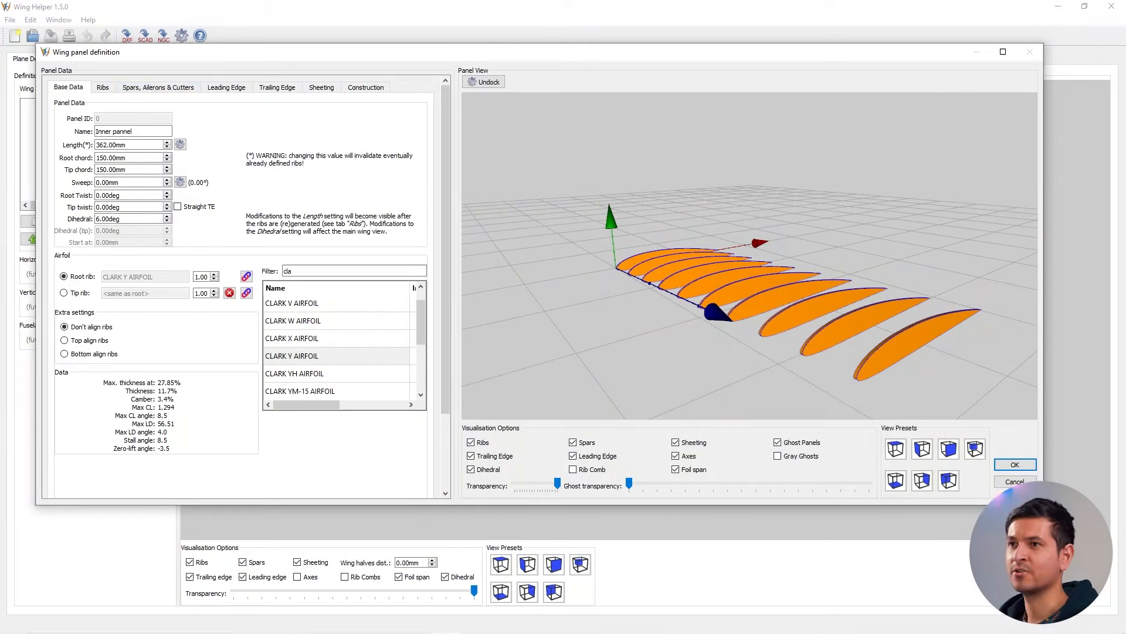
Set the panel length to 300 mm.
left_click(102, 87)
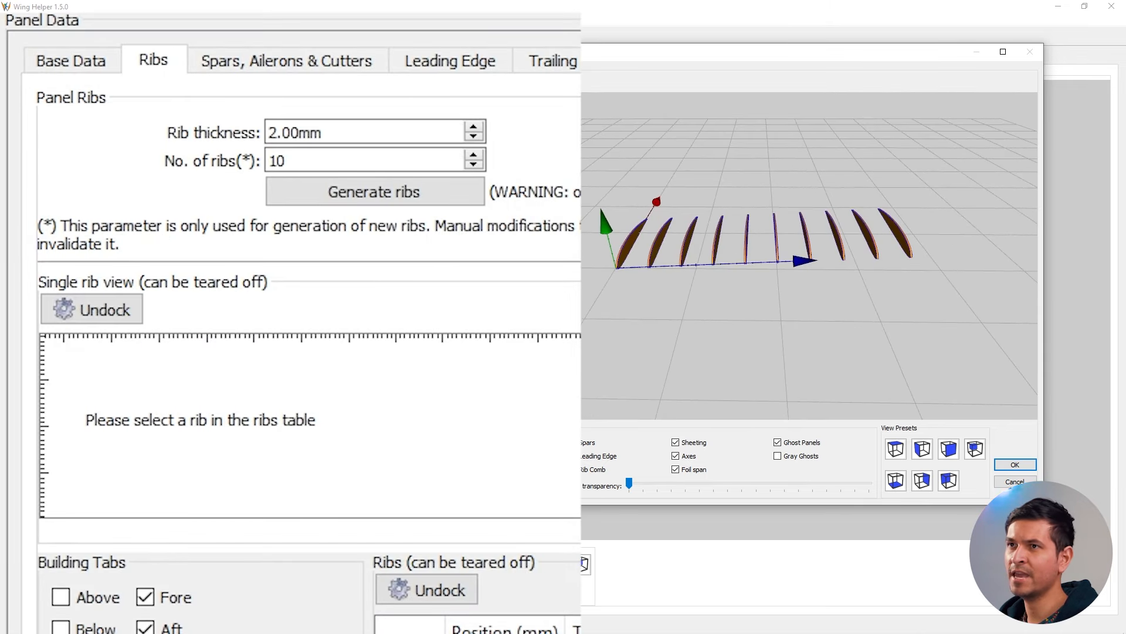
left_click(71, 61)
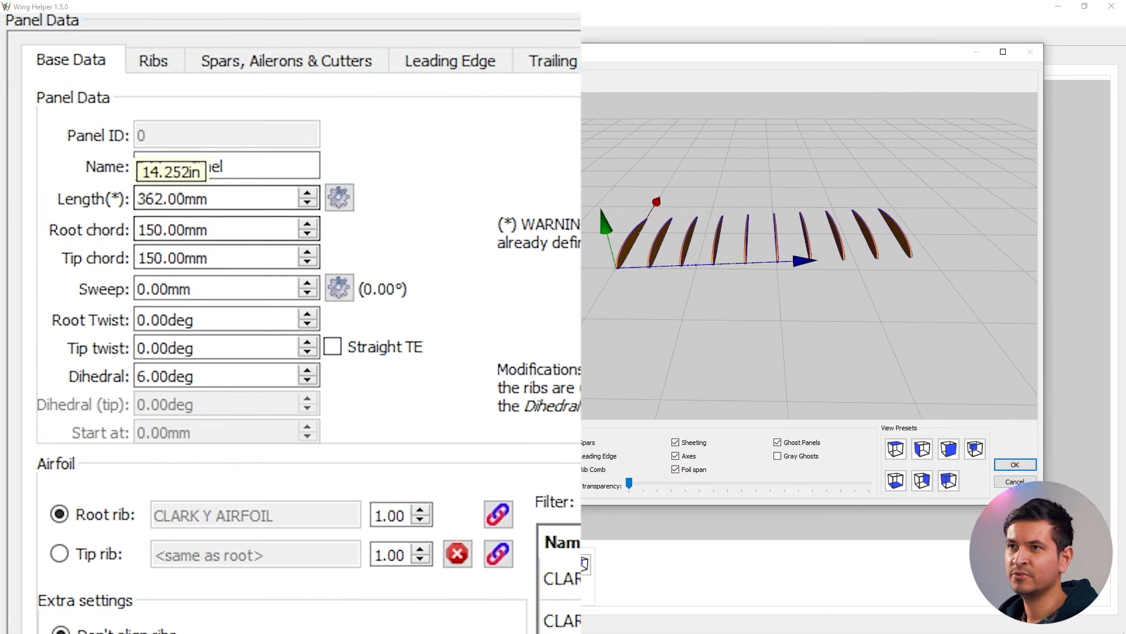
left_click(176, 198)
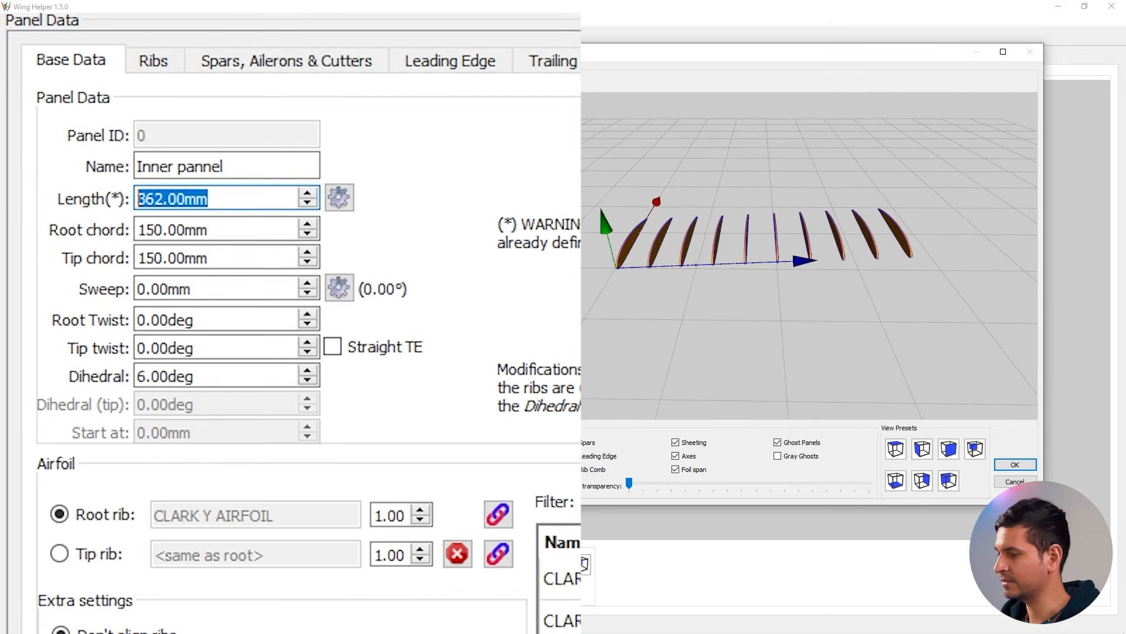
type("300")
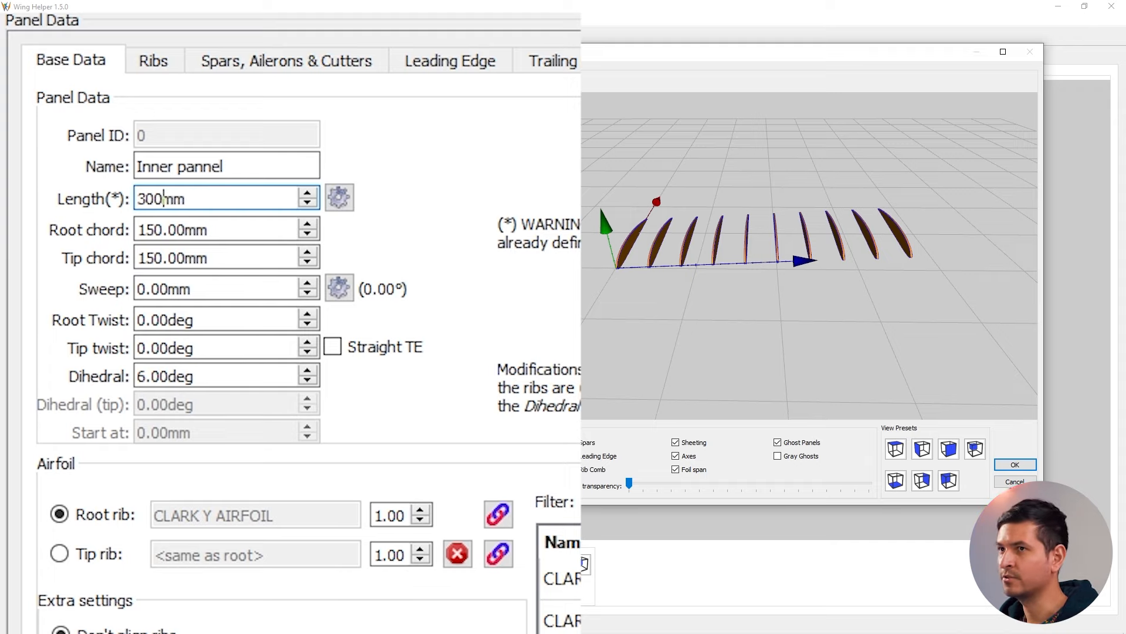
key("Return")
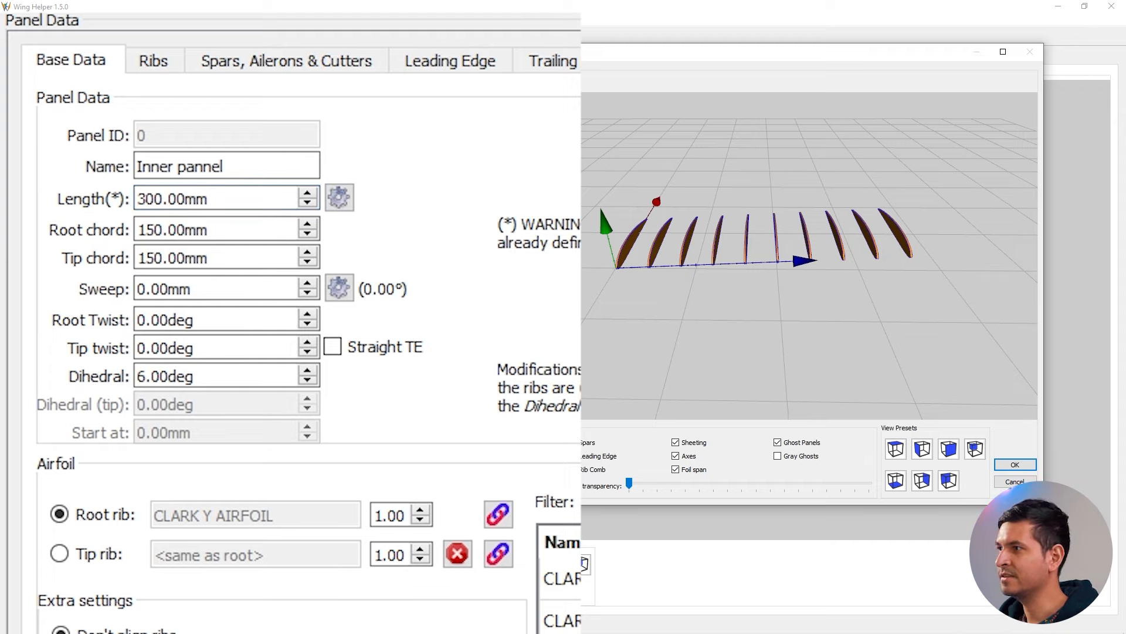
Regenerate the panel's ribs with the rib count set to 8.
left_click(153, 61)
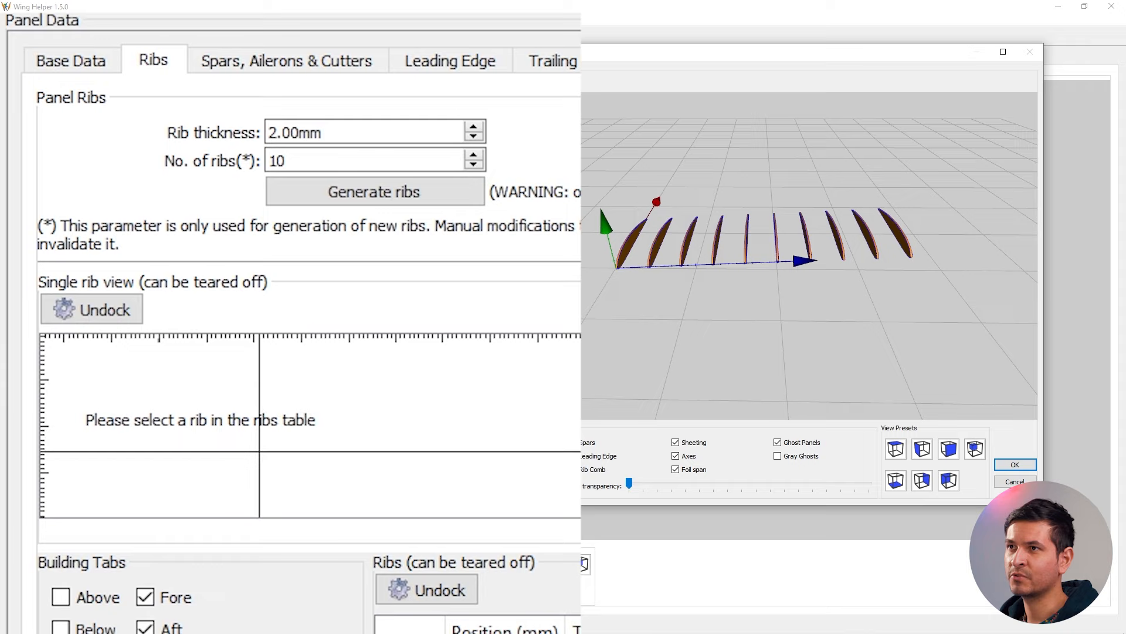
left_click(375, 192)
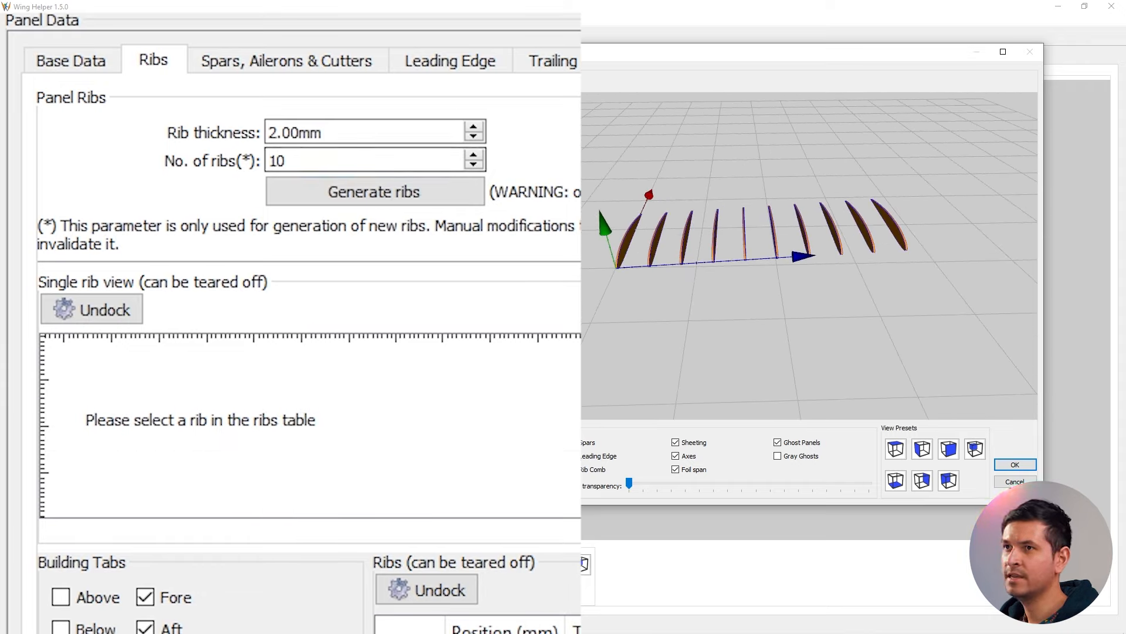
double_click(275, 161)
type("8")
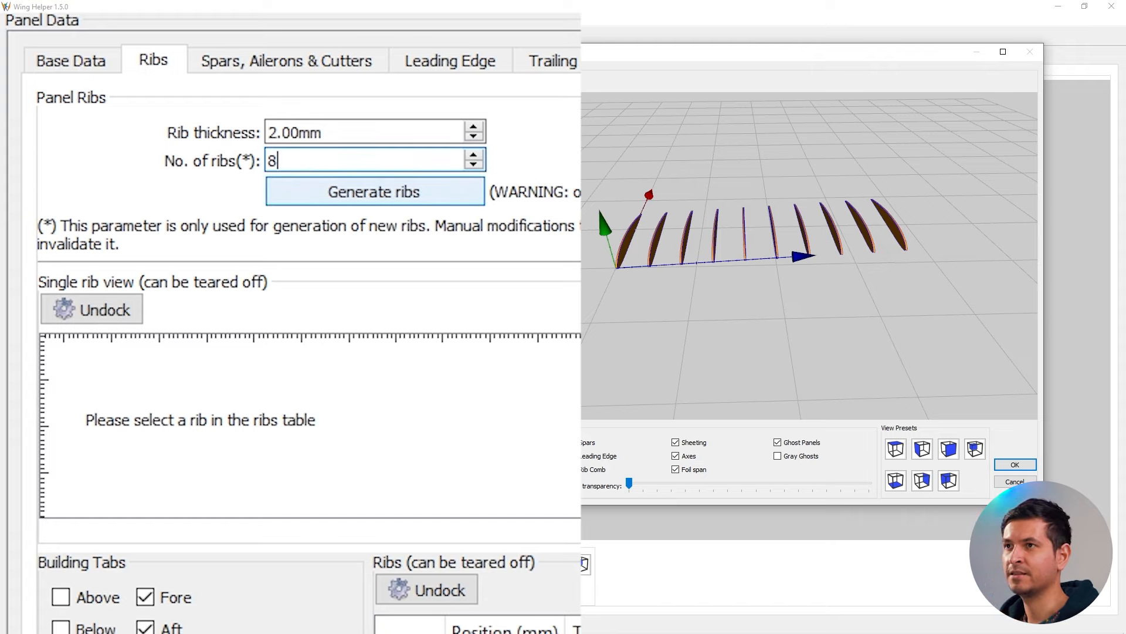
left_click(376, 192)
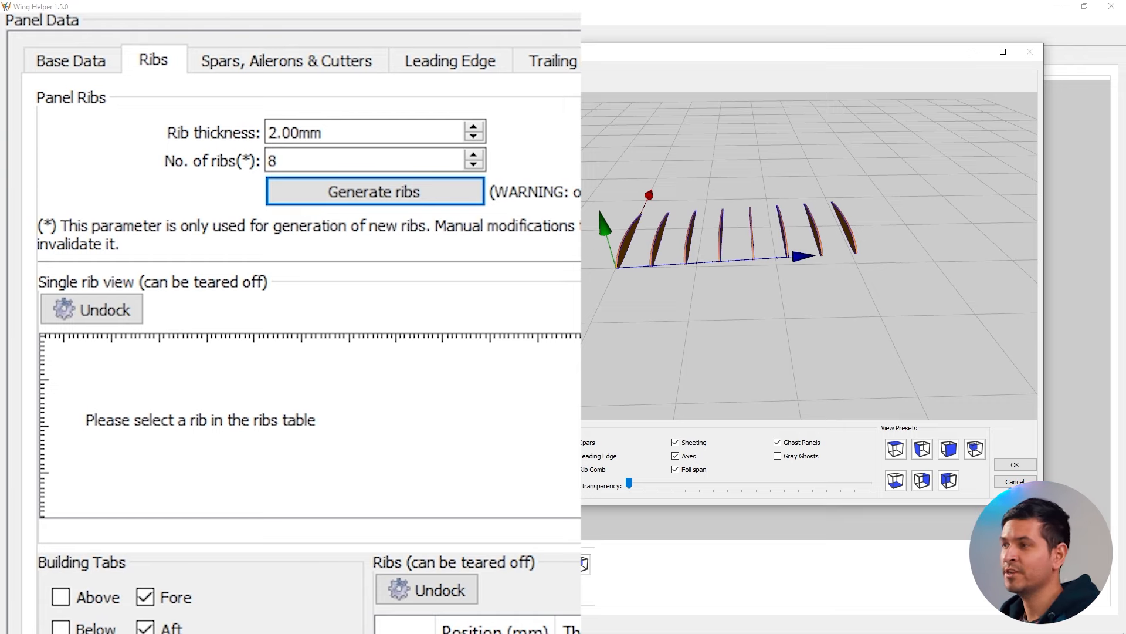
left_click(71, 60)
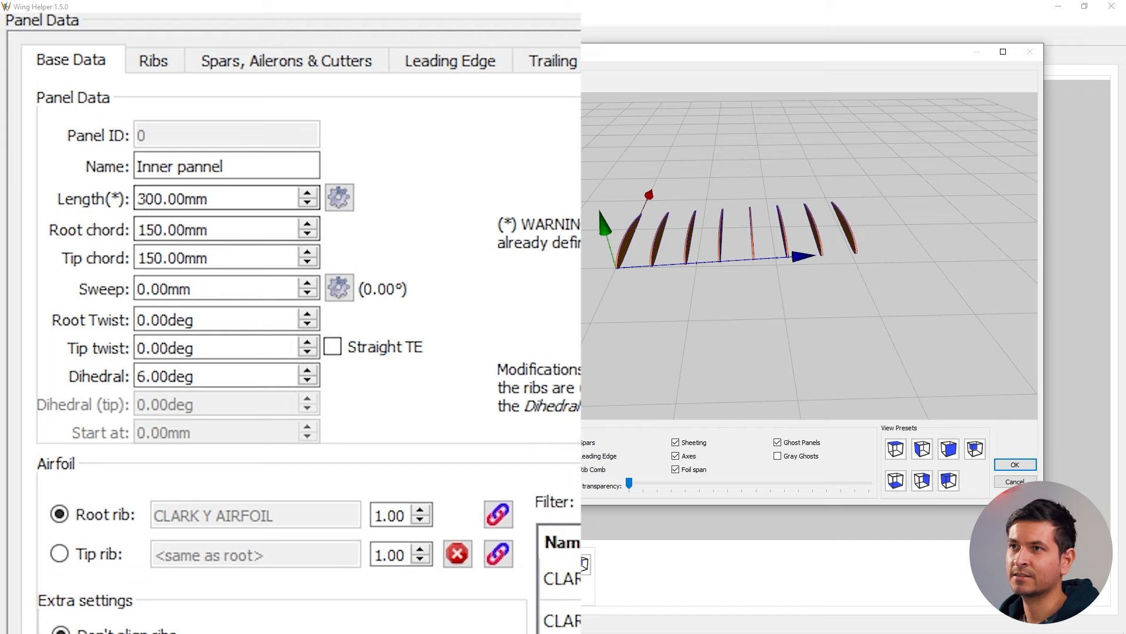
Set the panel length to 400 mm.
left_click(153, 60)
left_click_drag(552, 258, 516, 264)
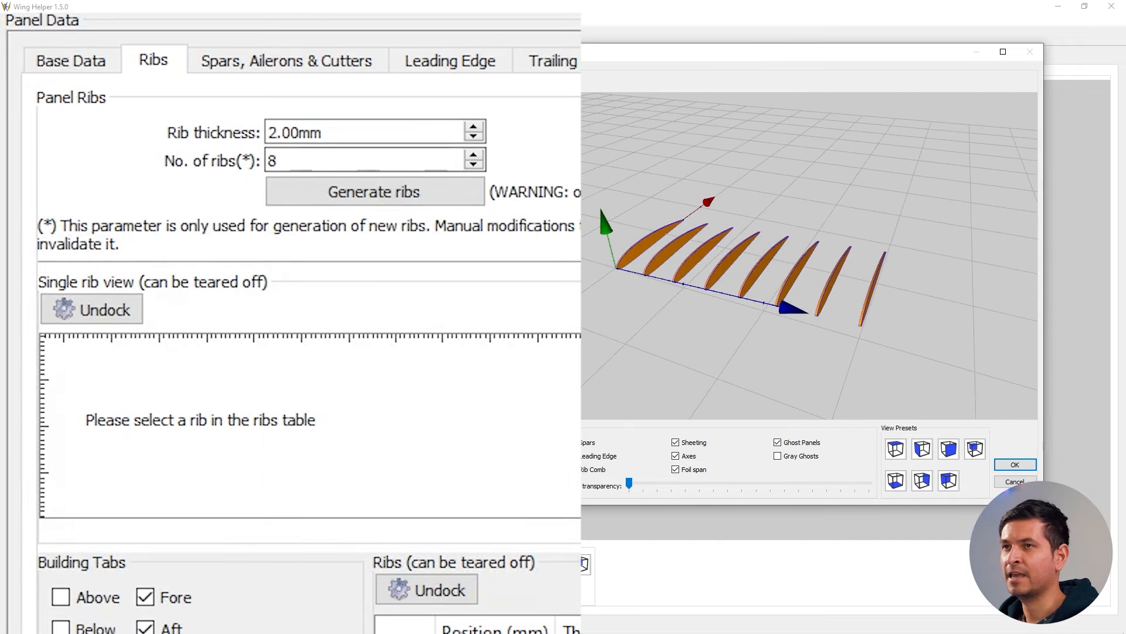
left_click(71, 60)
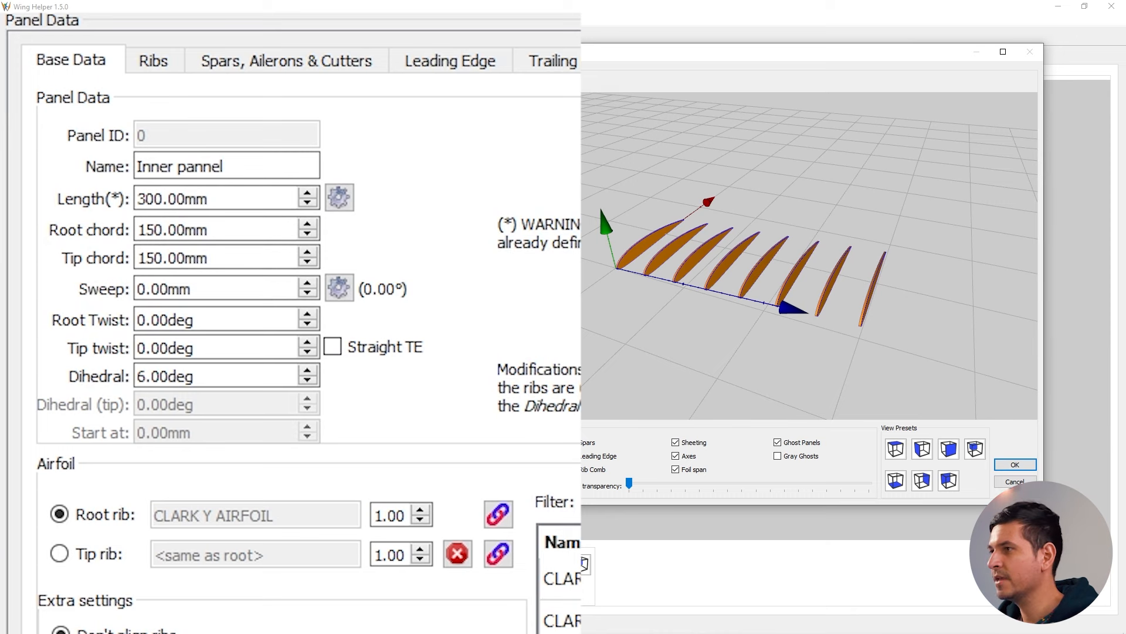
left_click_drag(634, 258, 698, 278)
left_click(153, 60)
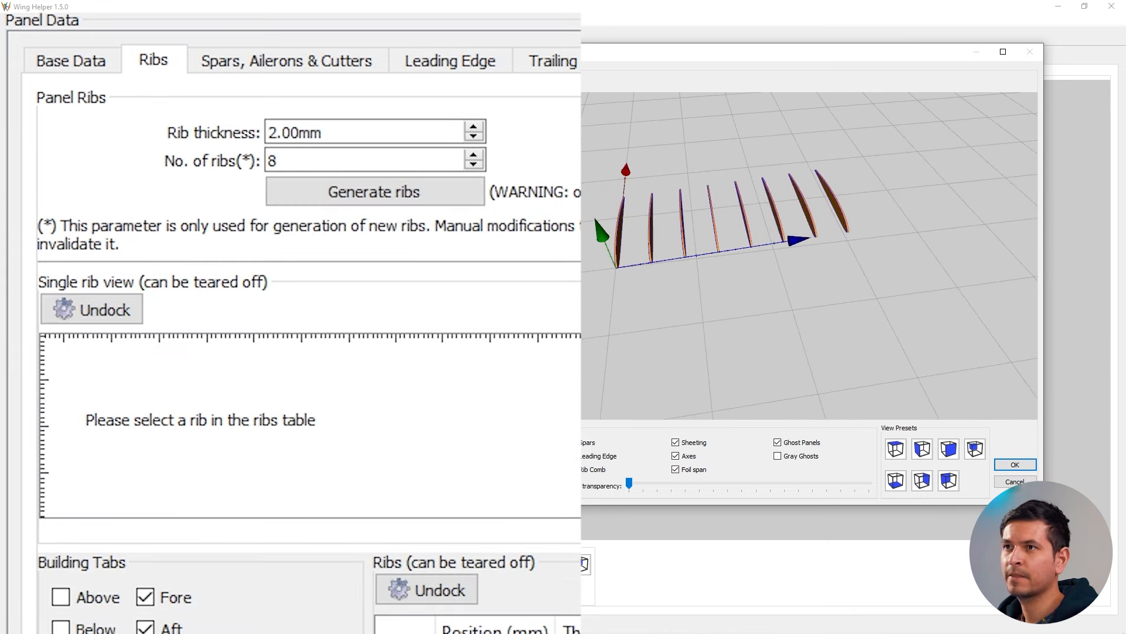
left_click(71, 60)
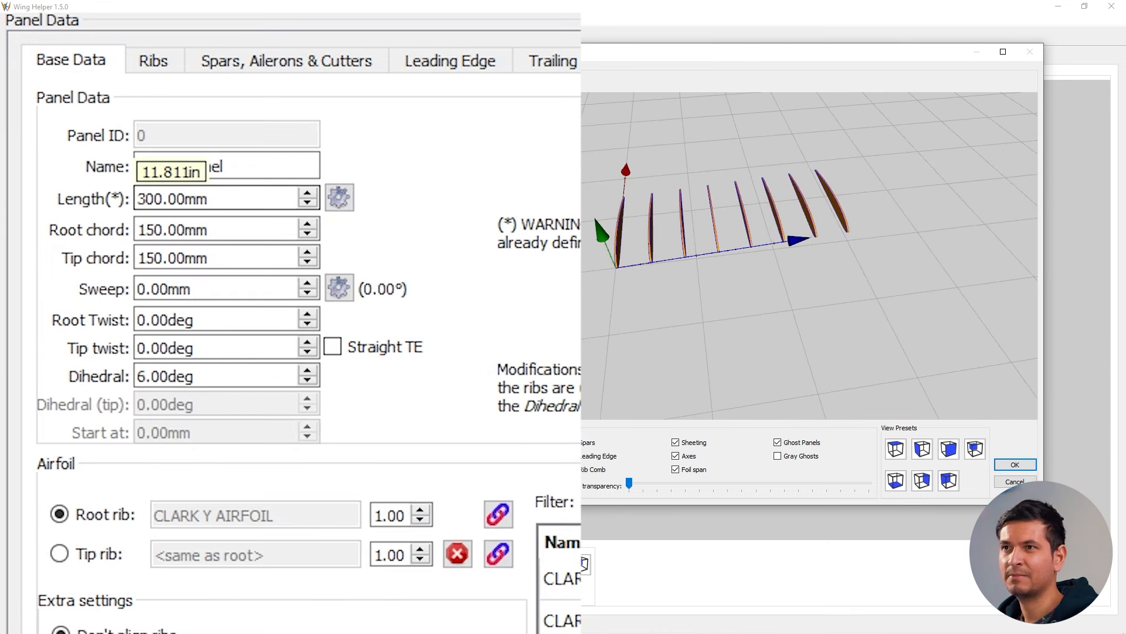
double_click(172, 199)
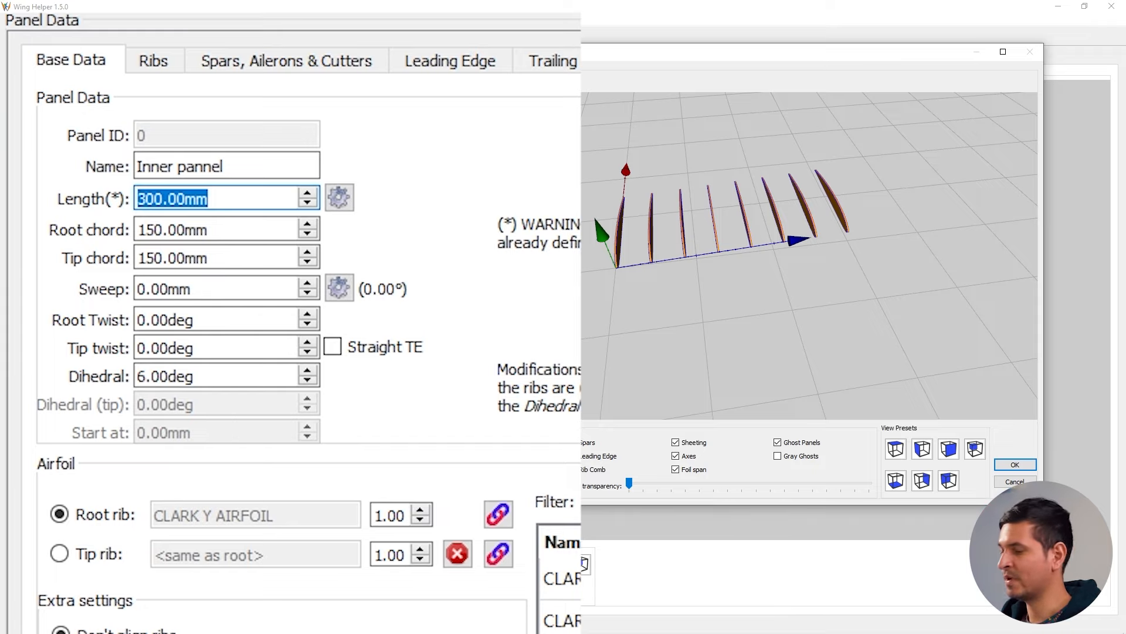
type("400")
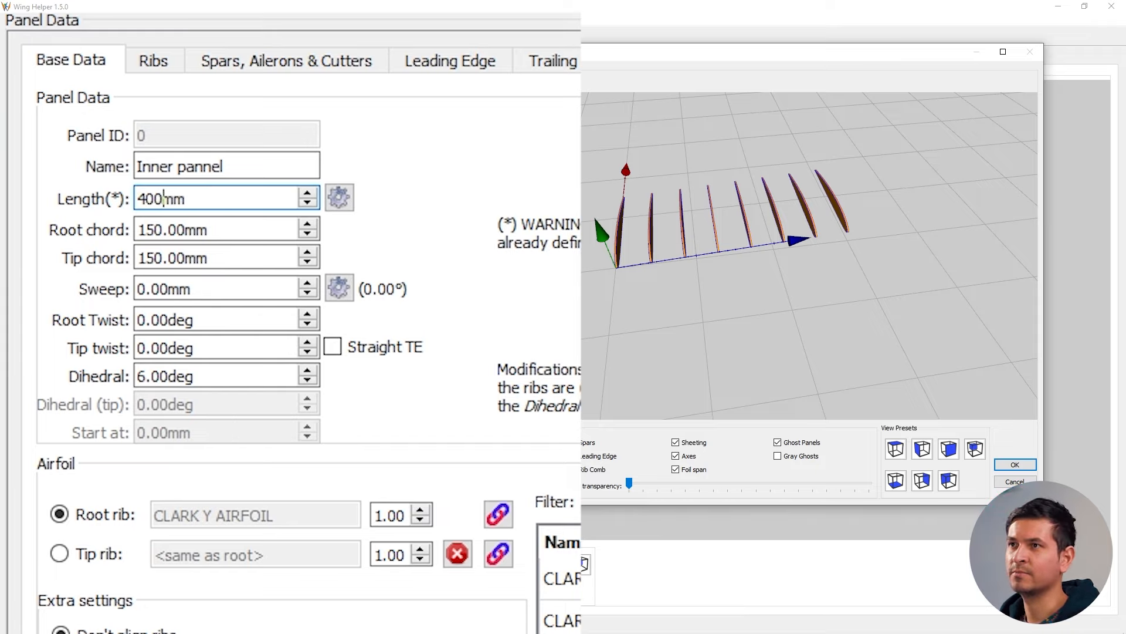
key("Return")
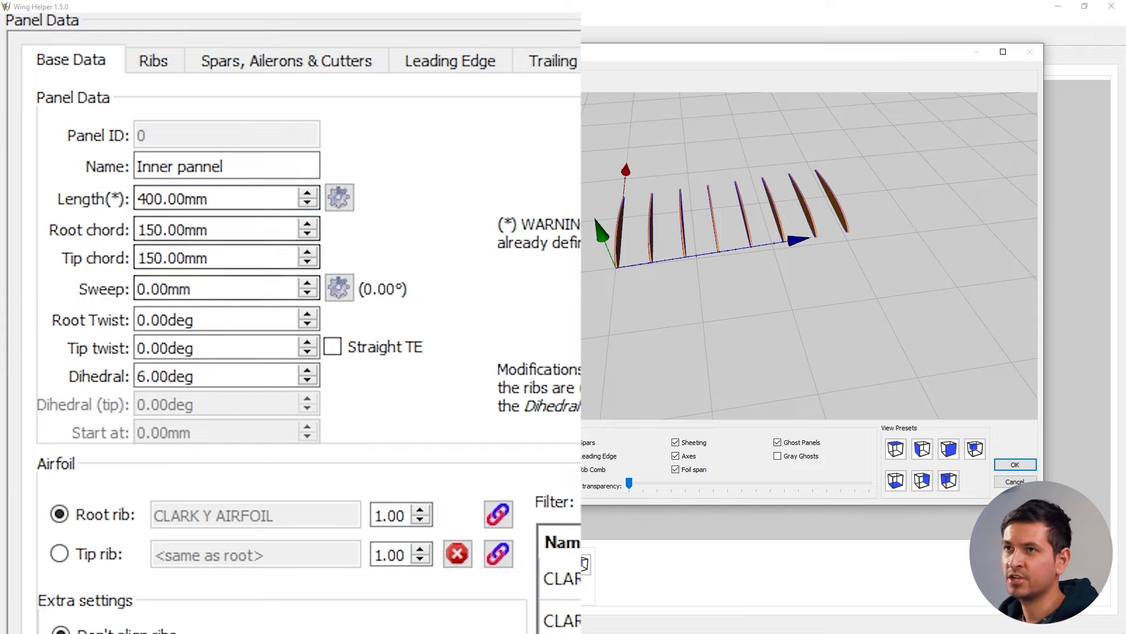
Regenerate the 8 ribs across the longer panel, confirming replacement of the old ones.
left_click(153, 60)
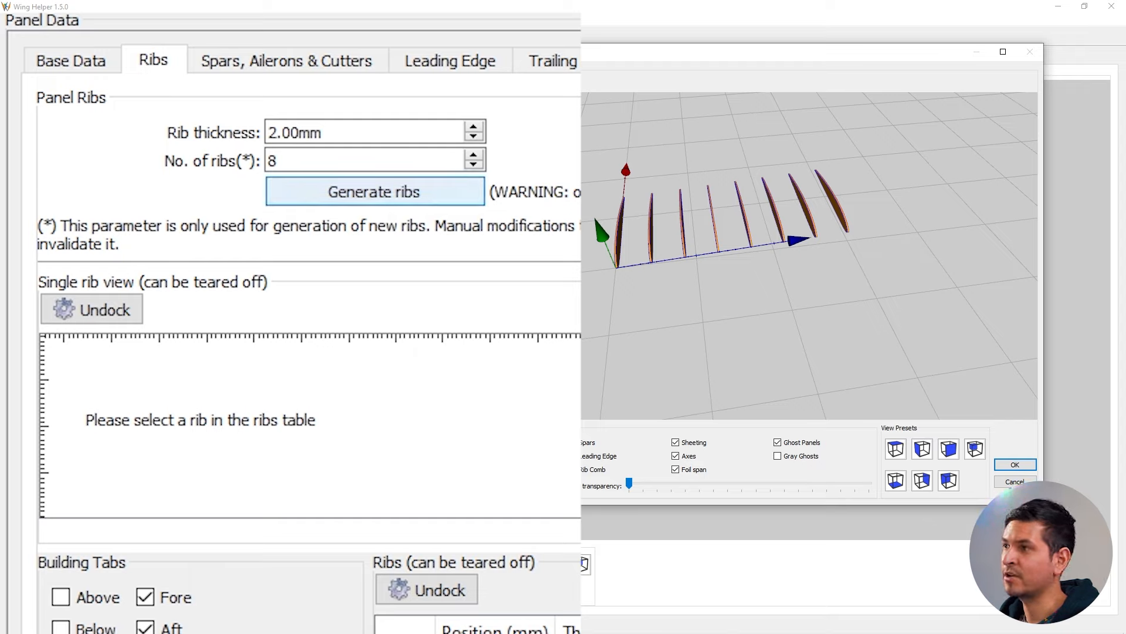
left_click(374, 191)
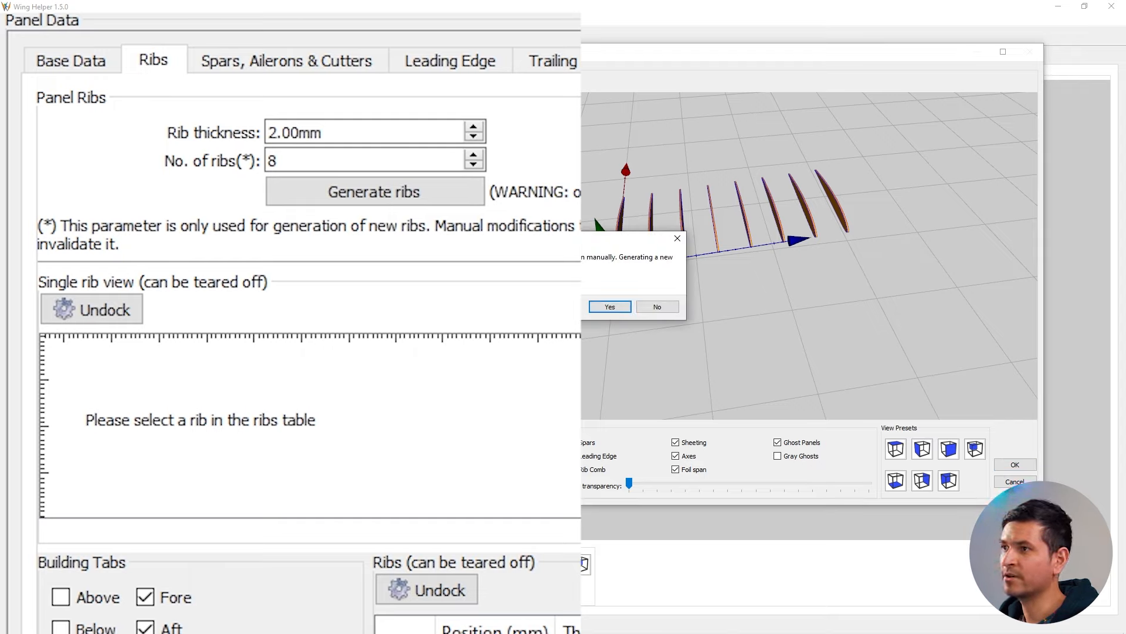
key("Return")
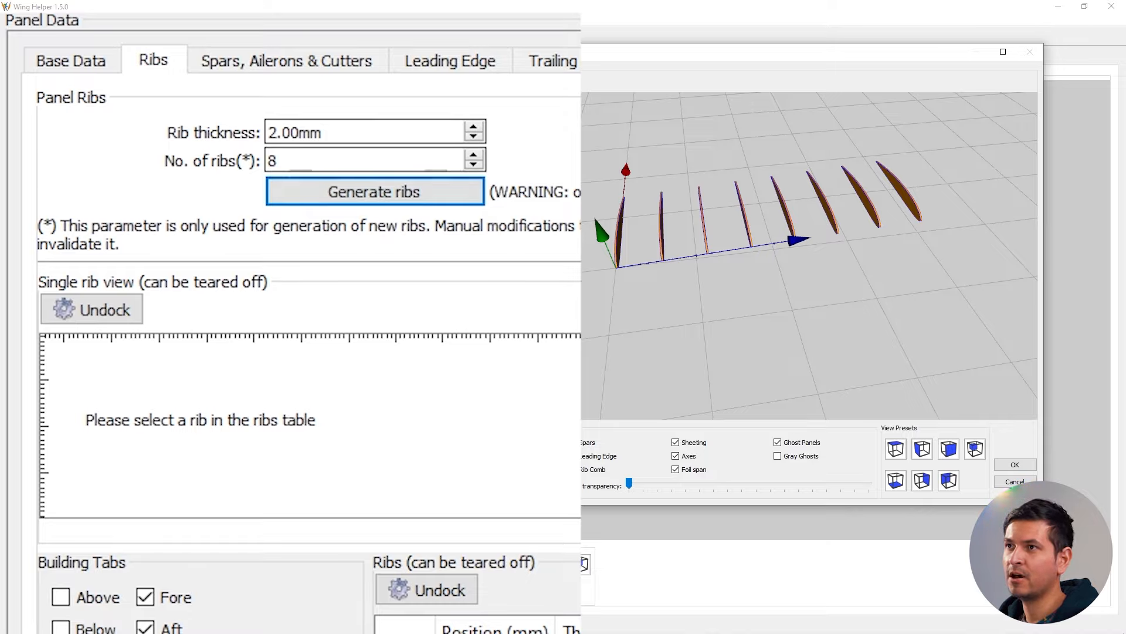
mouse_move(851, 305)
left_mouse_down()
mouse_move(710, 305)
mouse_move(727, 282)
mouse_move(798, 267)
mouse_move(845, 284)
mouse_move(860, 305)
left_mouse_up()
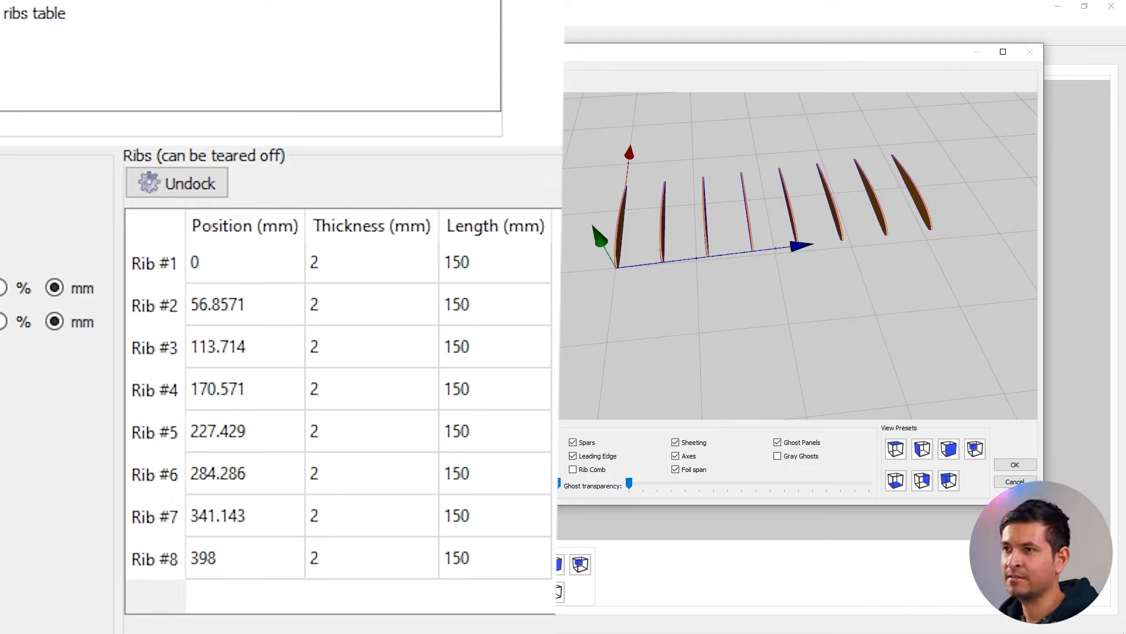
Check Ribs #1 through #8 in the 3D preview, then start editing Rib #1's 2 mm thickness.
left_click(372, 262)
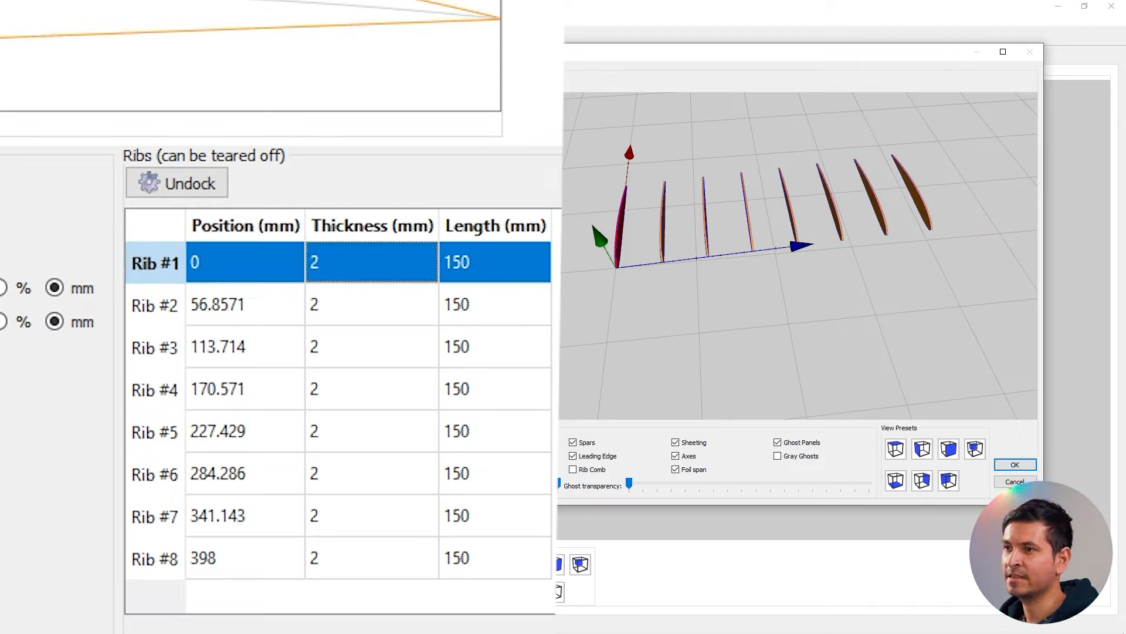
left_click(372, 304)
left_click(372, 347)
left_click_drag(822, 264, 724, 224)
left_click(246, 389)
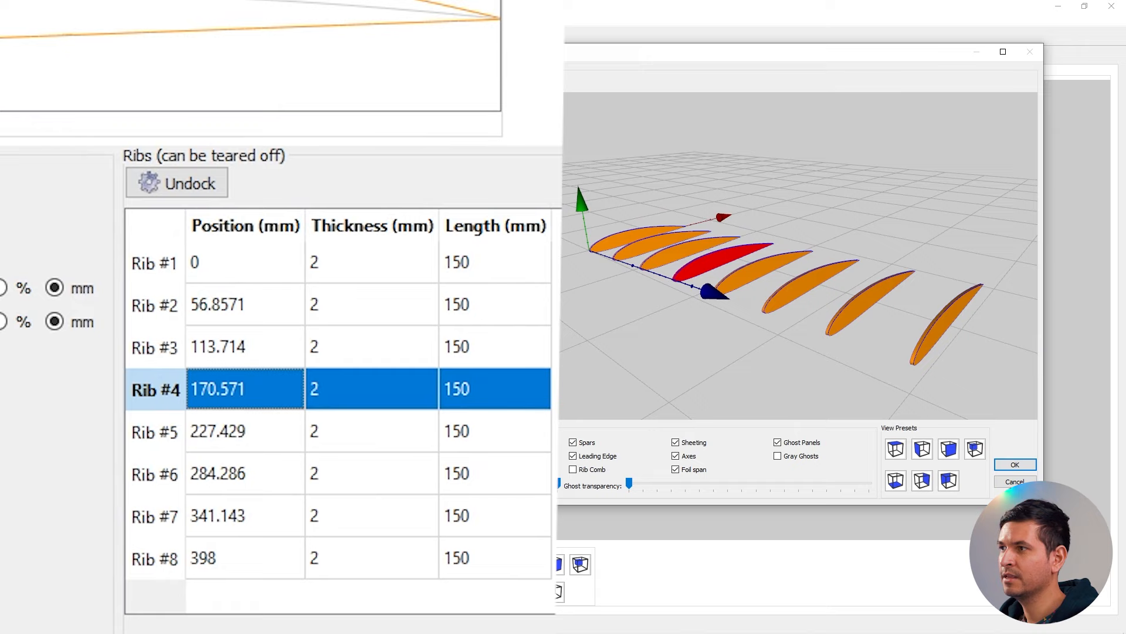
left_click(245, 431)
left_click(246, 473)
left_click(246, 515)
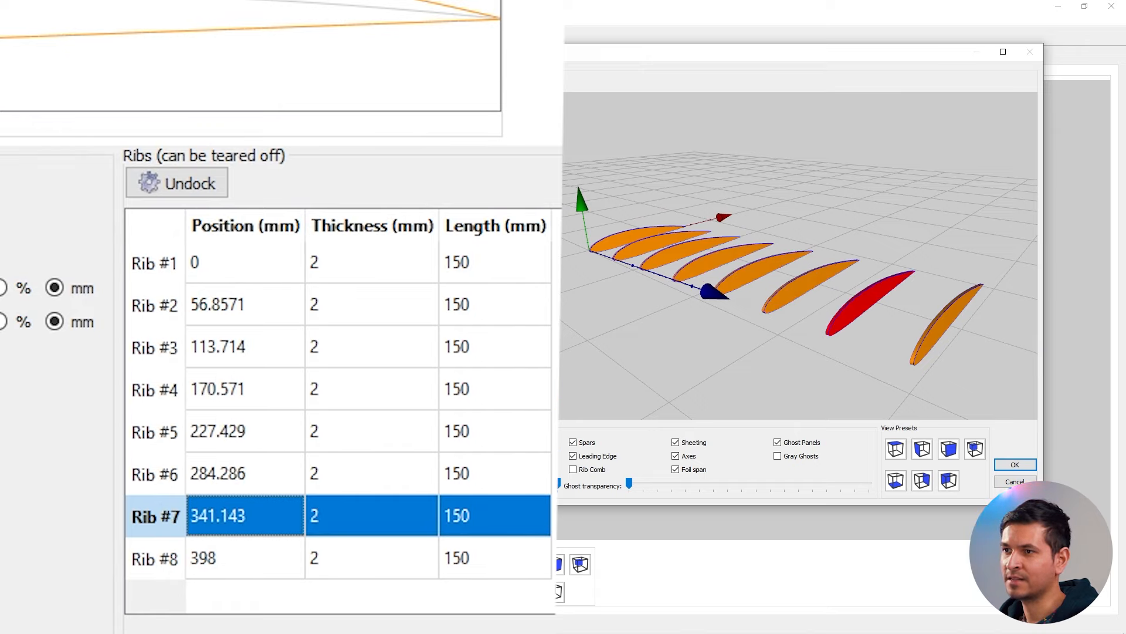
left_click(246, 558)
left_click(245, 262)
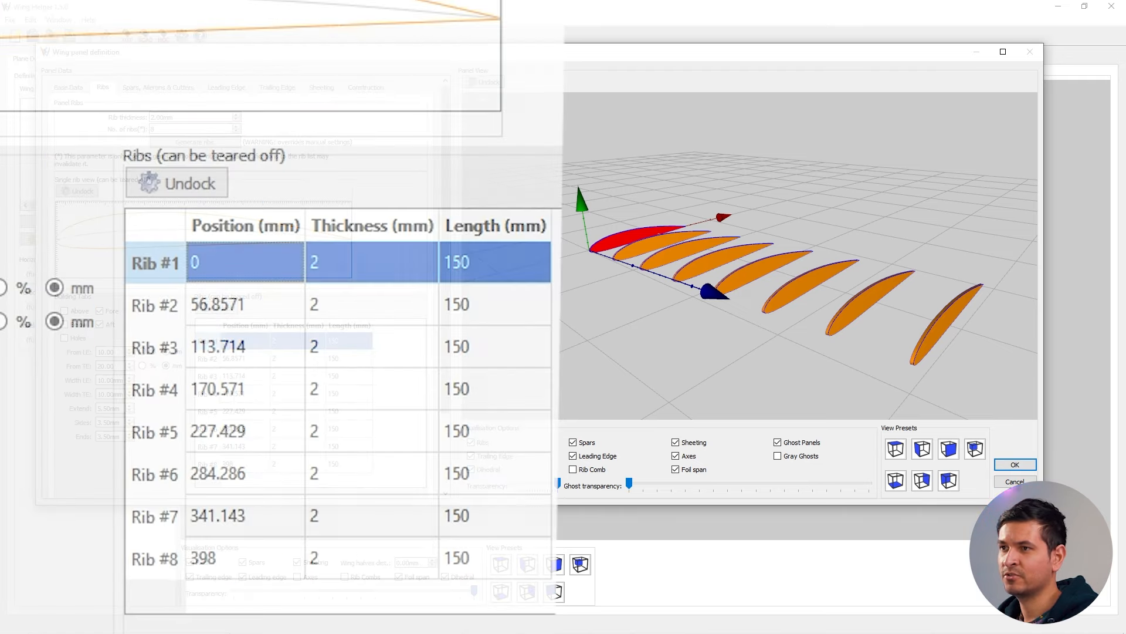
double_click(298, 341)
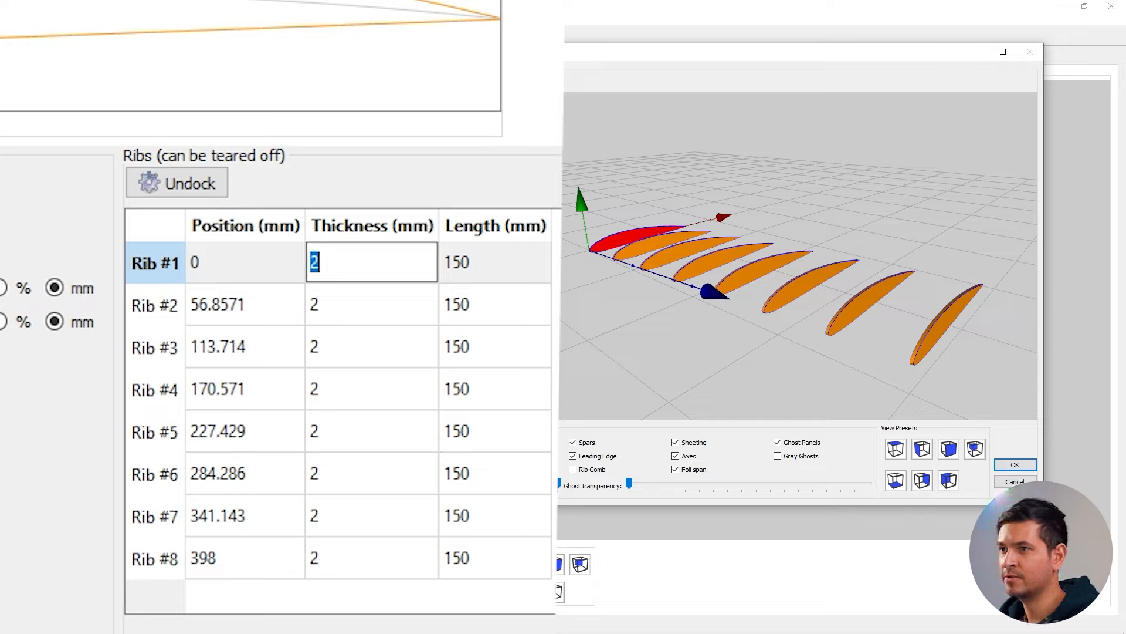
Set Ribs #1, #2 and #3 to 3 mm thickness and compare them in the 3D view.
type("3")
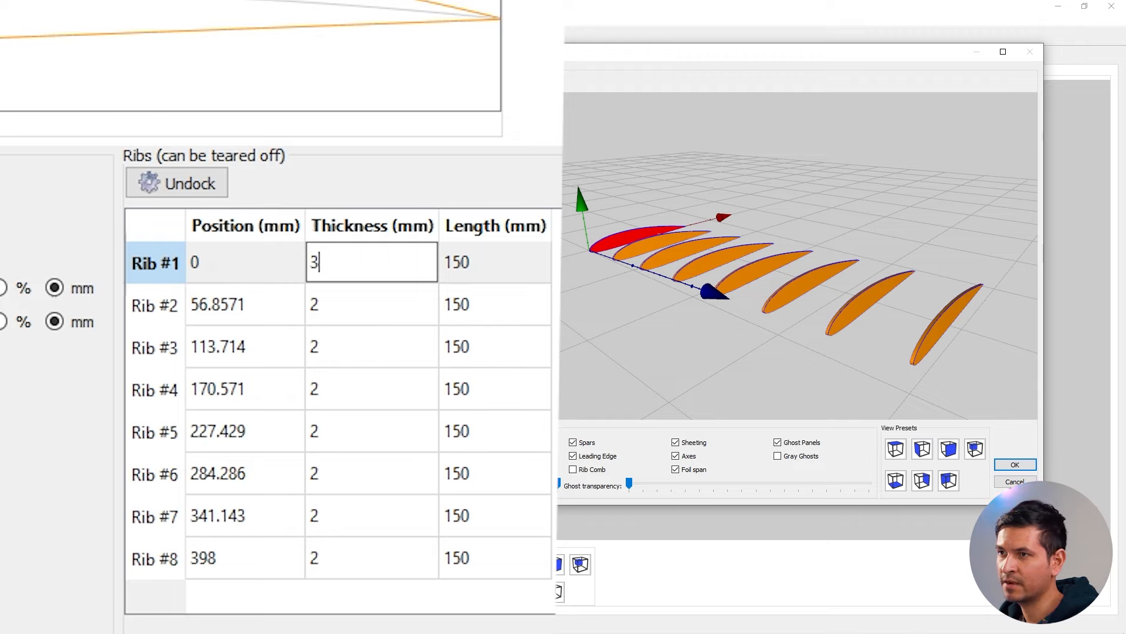
key("Return")
type("3")
key("Return")
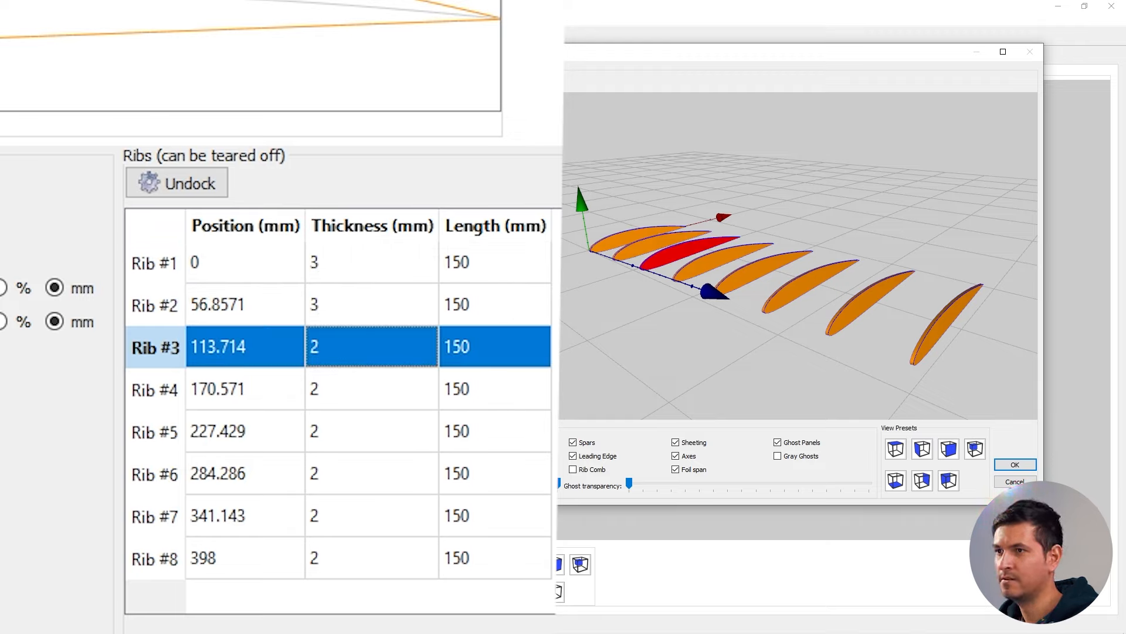
type("3")
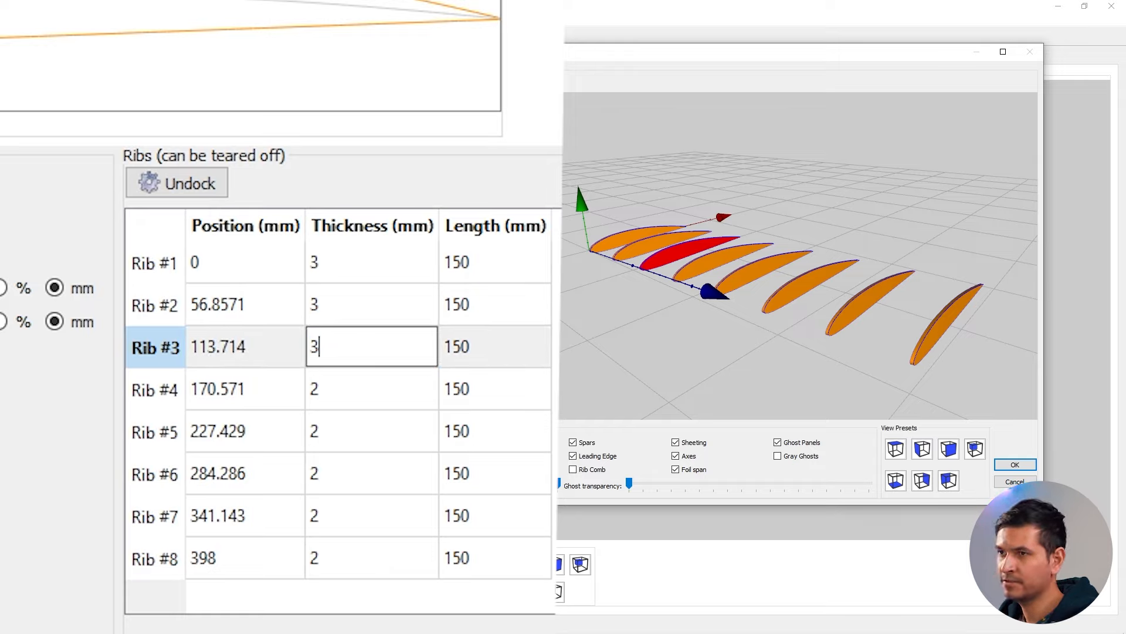
key("Return")
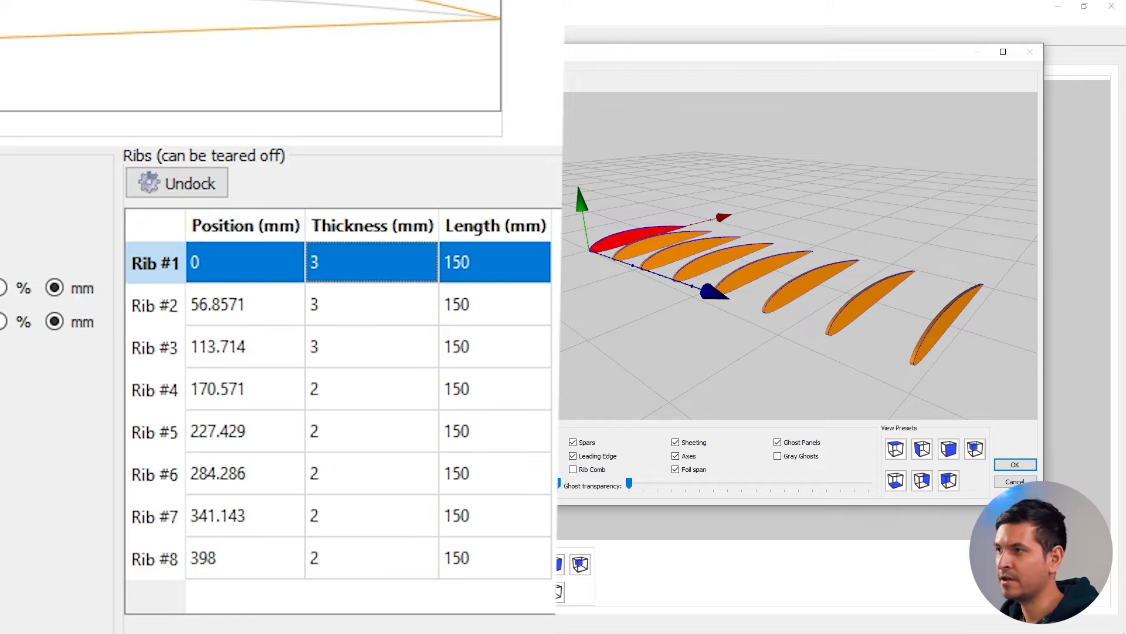
left_click_drag(657, 226, 786, 246)
scroll(786, 247, "up", 3)
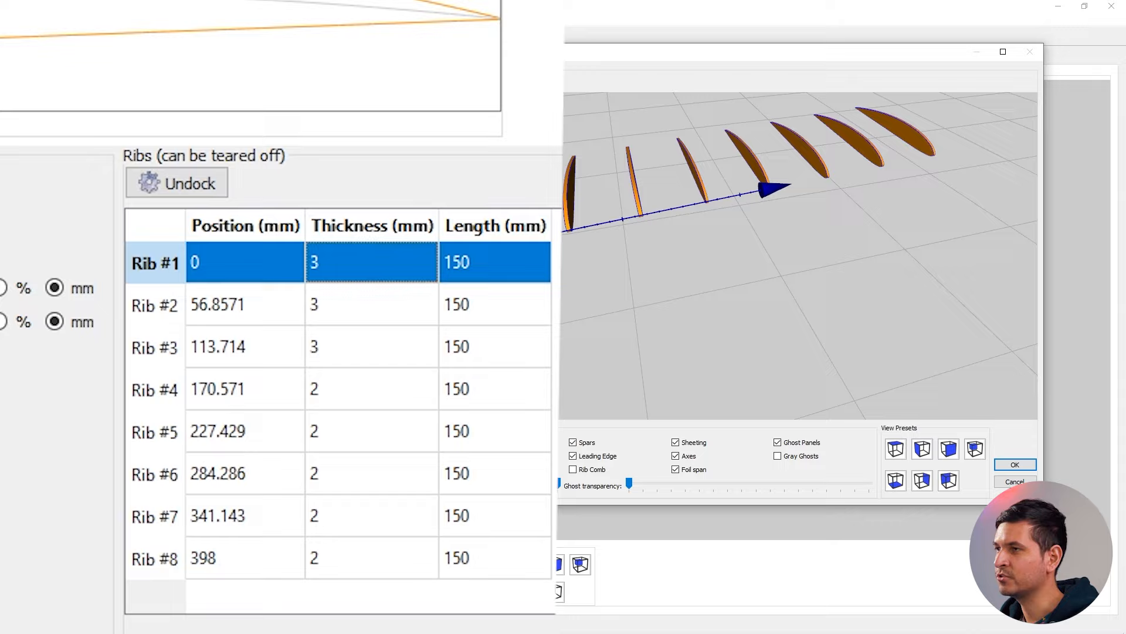
middle_click_drag(716, 235, 775, 293)
scroll(827, 293, "up", 3)
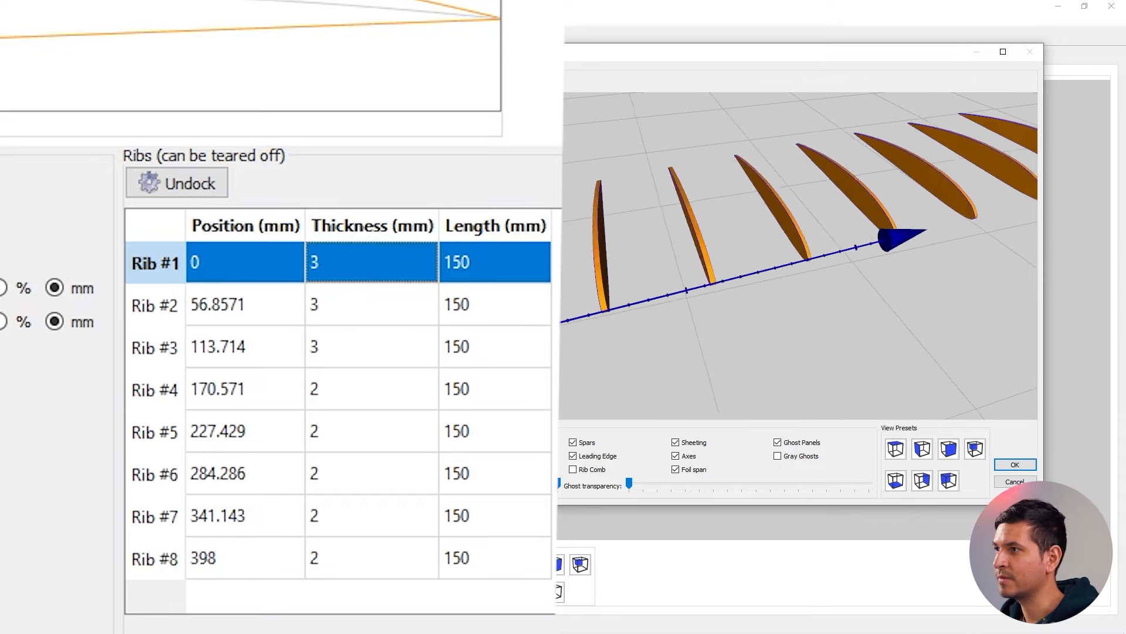
left_click_drag(821, 270, 774, 252)
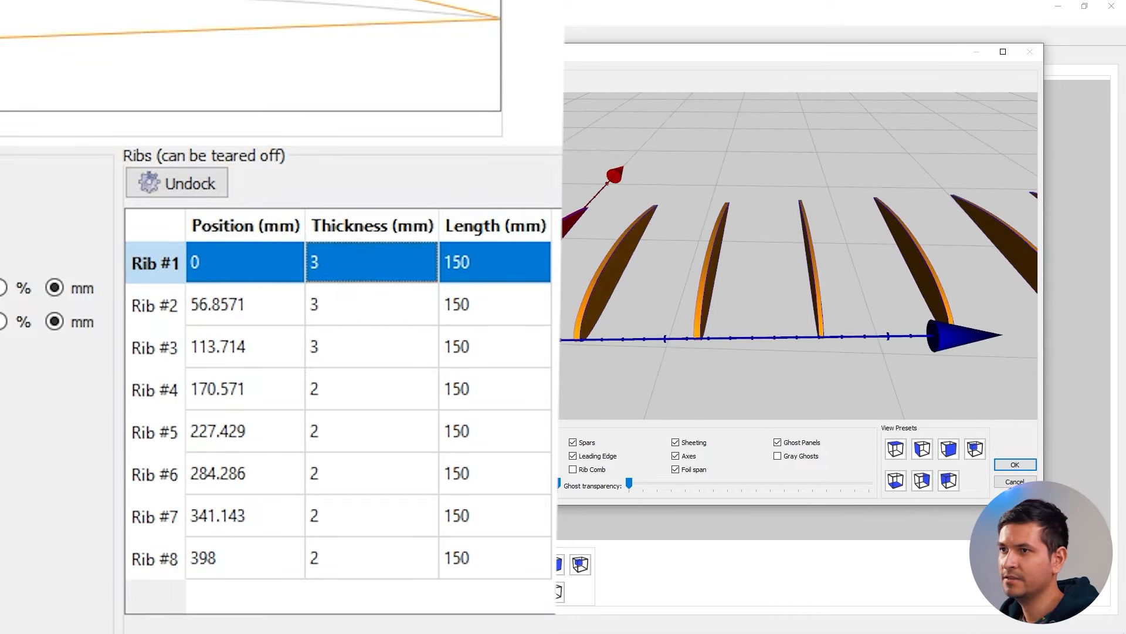
Preview Rib #1 at 10 mm thickness, then return it to 3 mm.
key("F2")
type("10")
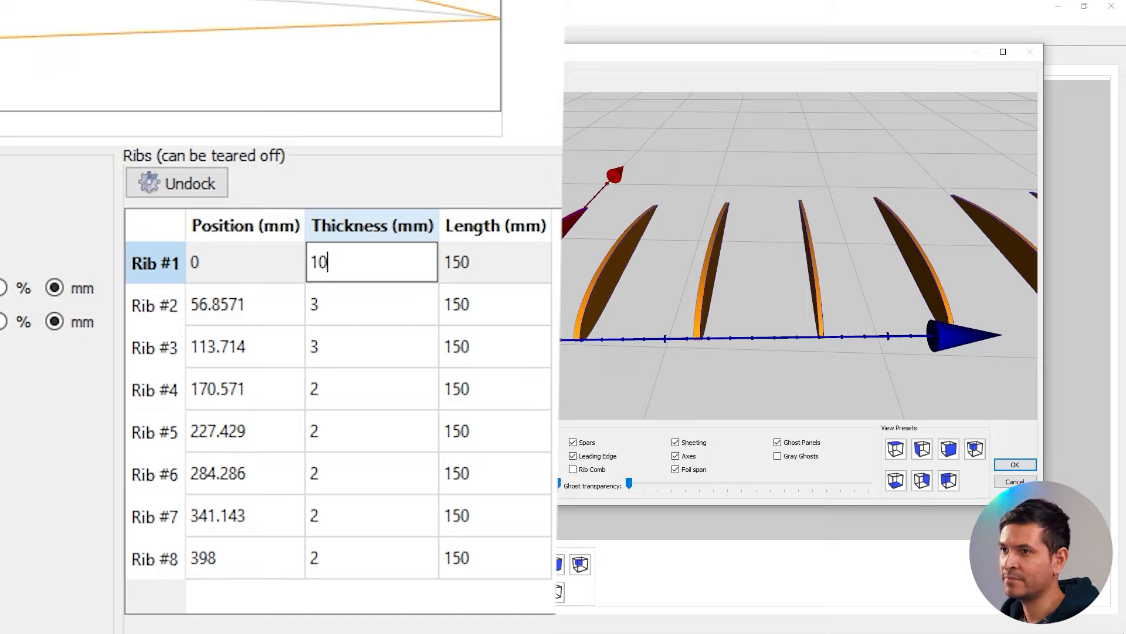
key("Return")
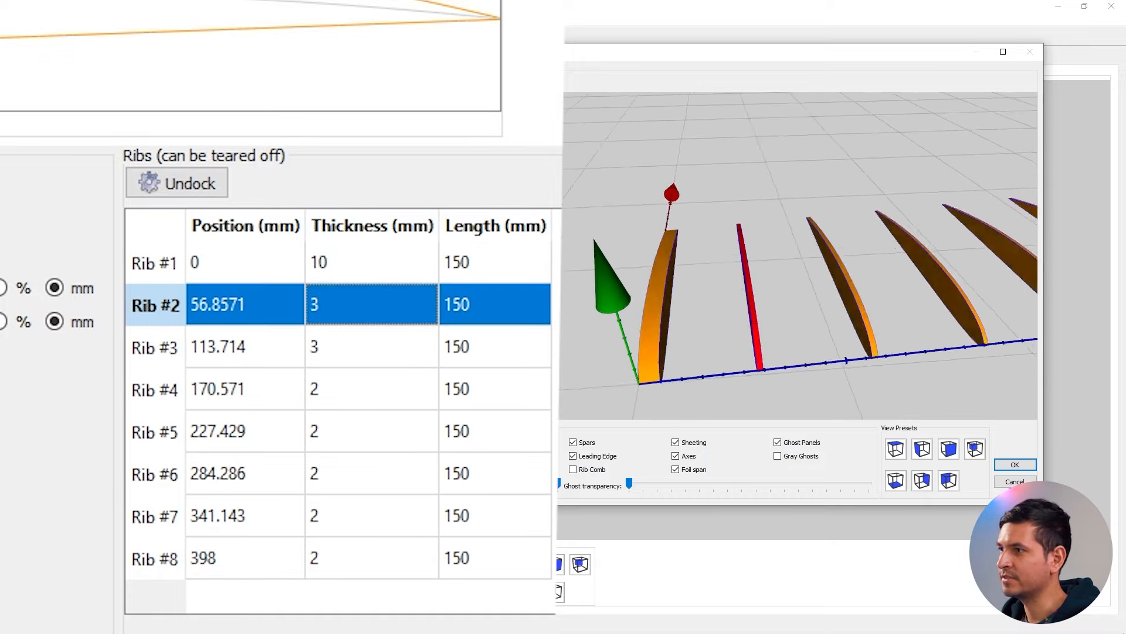
double_click(371, 262)
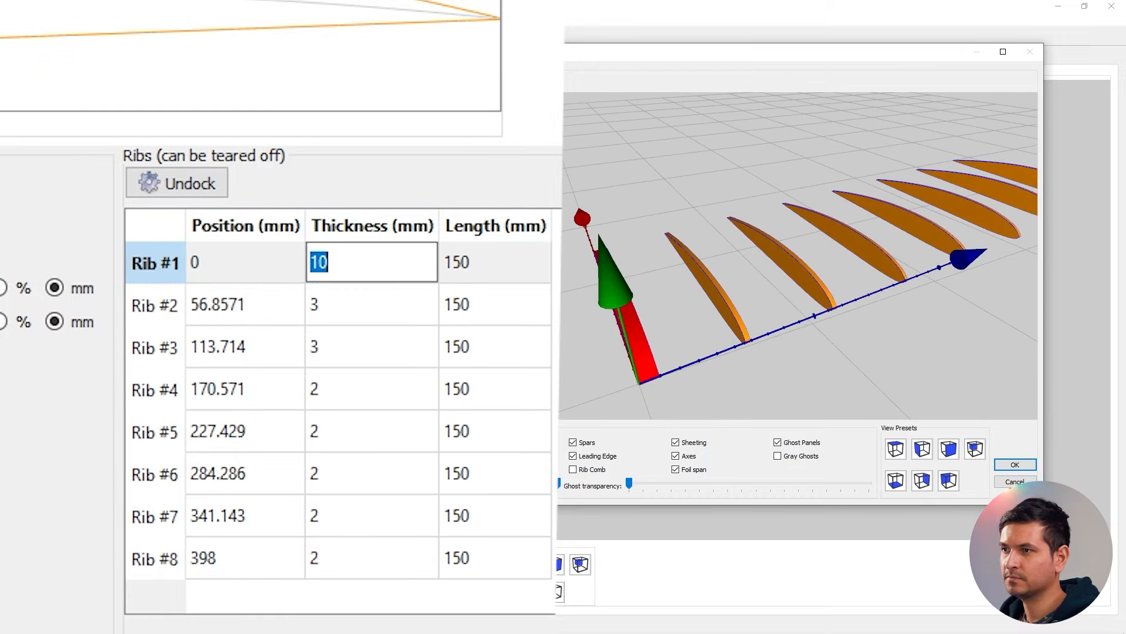
type("3")
key("Return")
left_click_drag(774, 270, 709, 246)
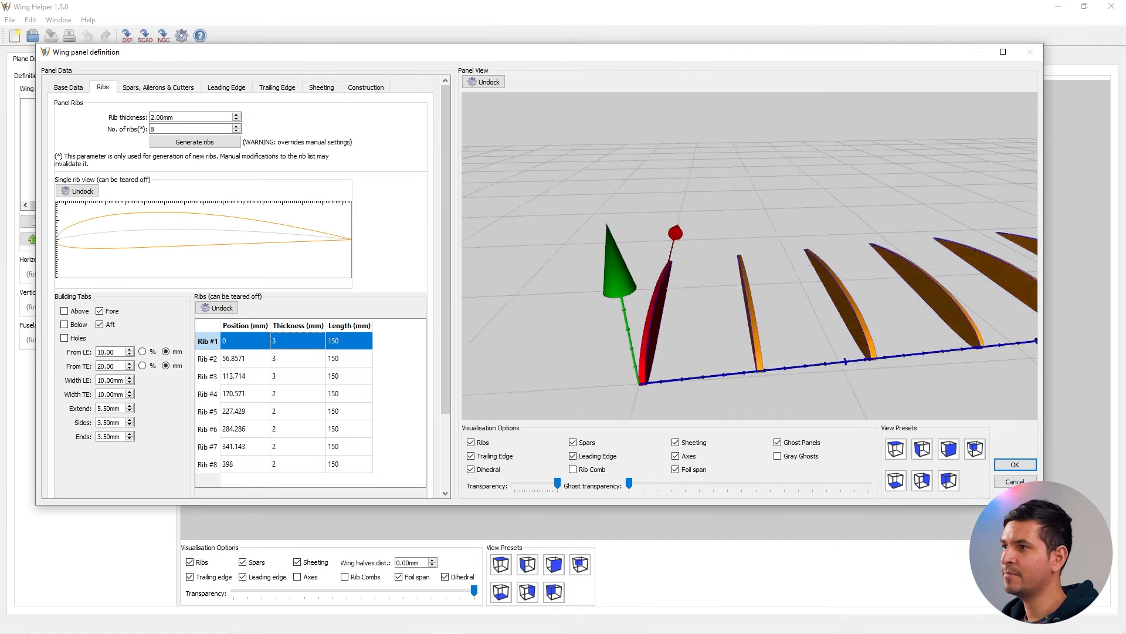
scroll(749, 255, "down", 4)
Add Spar #1, a round 5.00 mm radius spar spanning ribs 1–8 at 25% from the LE.
left_click(157, 86)
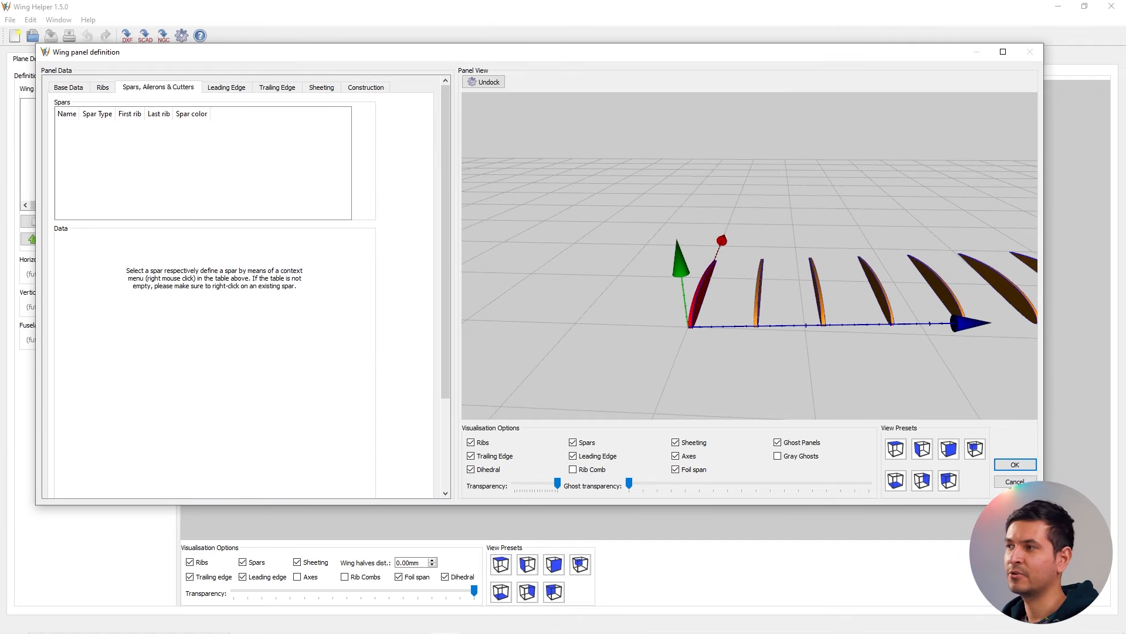
right_click_drag(850, 276, 645, 257)
scroll(645, 257, "down", 3)
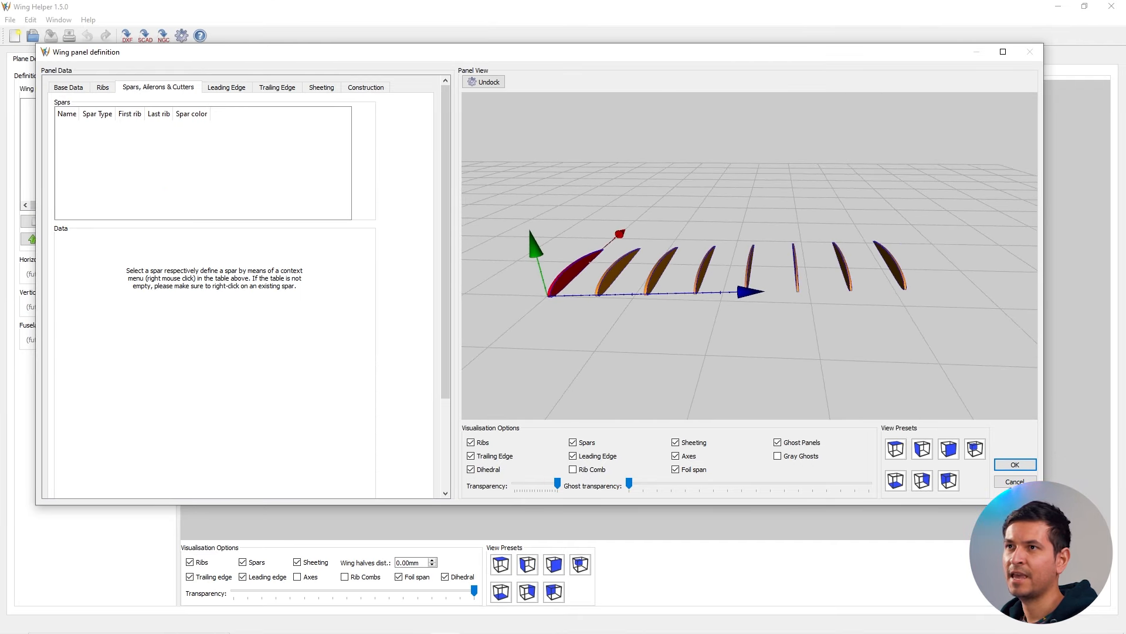
left_click_drag(751, 264, 686, 288)
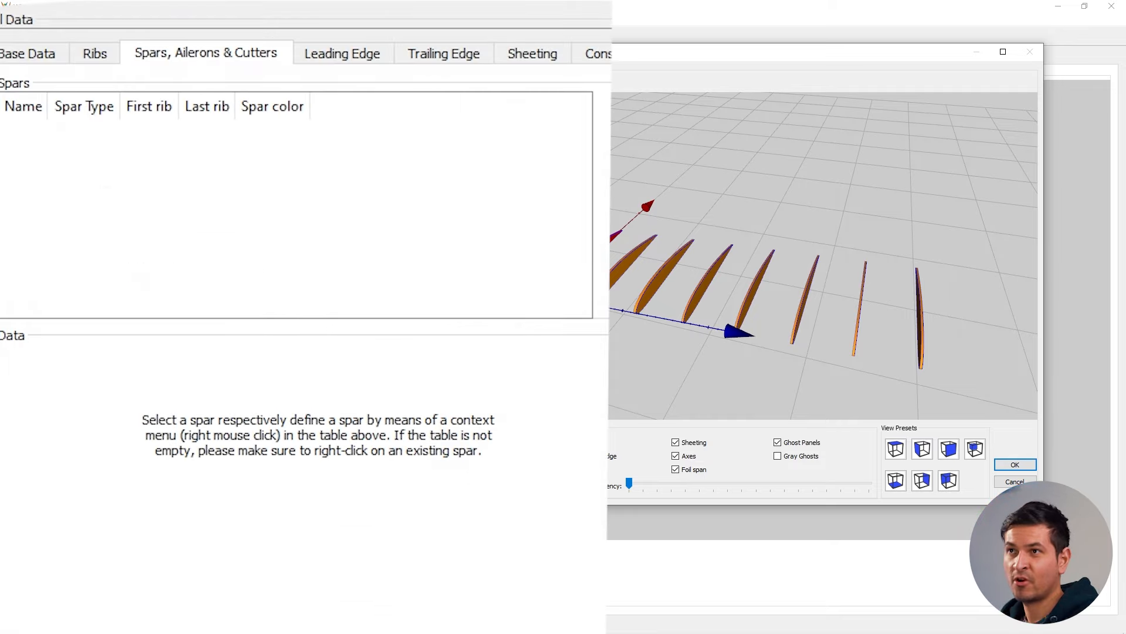
right_click(105, 155)
right_click(107, 142)
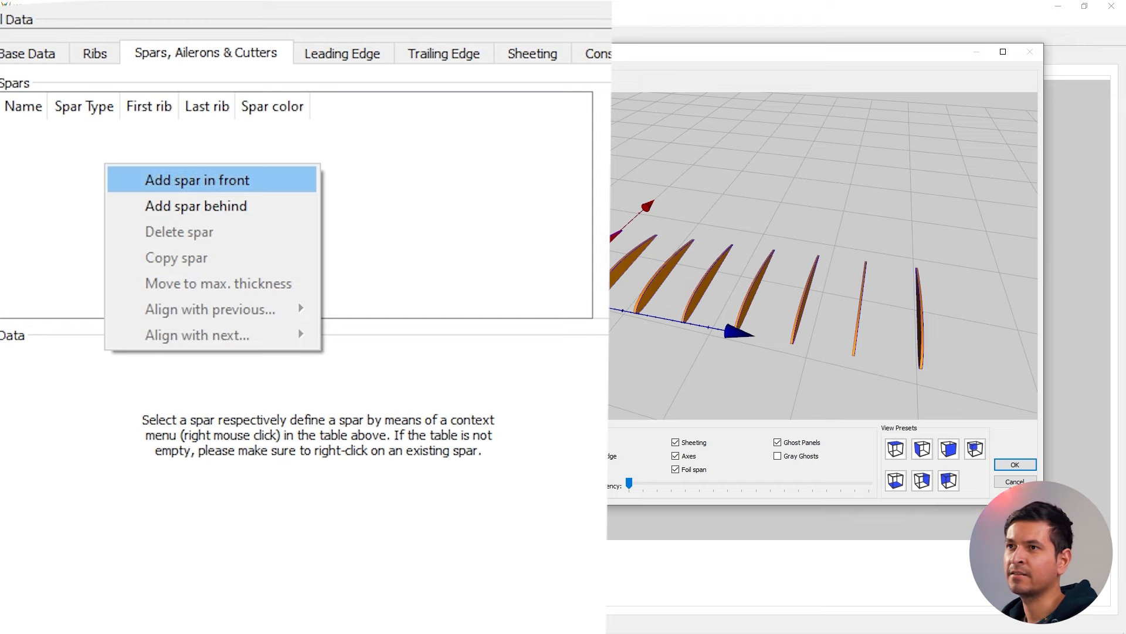
left_click(197, 181)
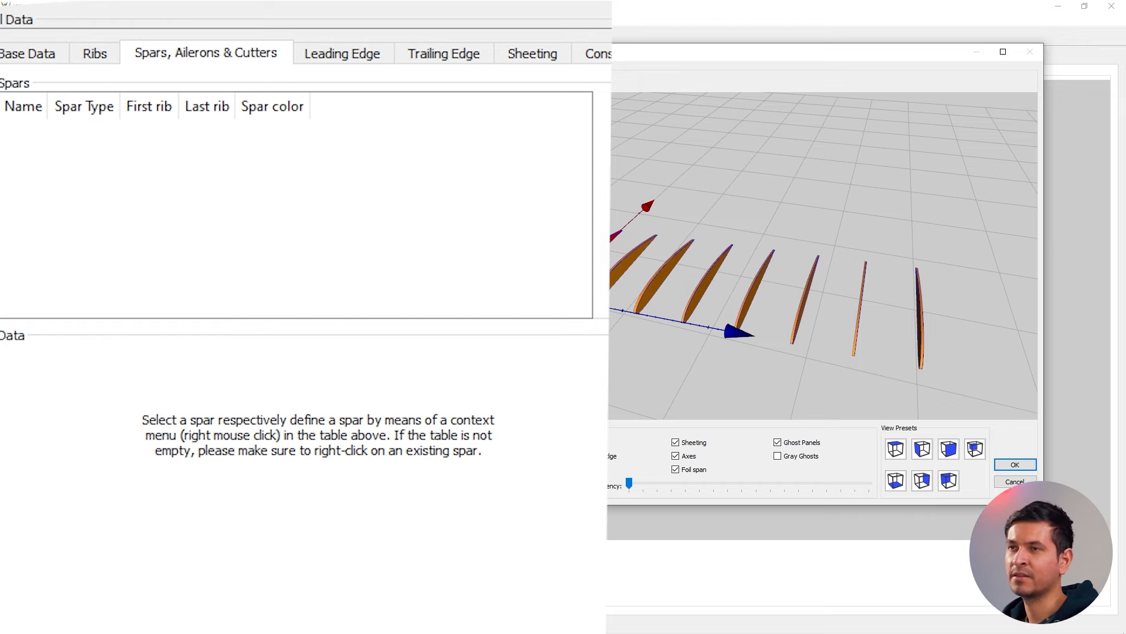
left_click(28, 137)
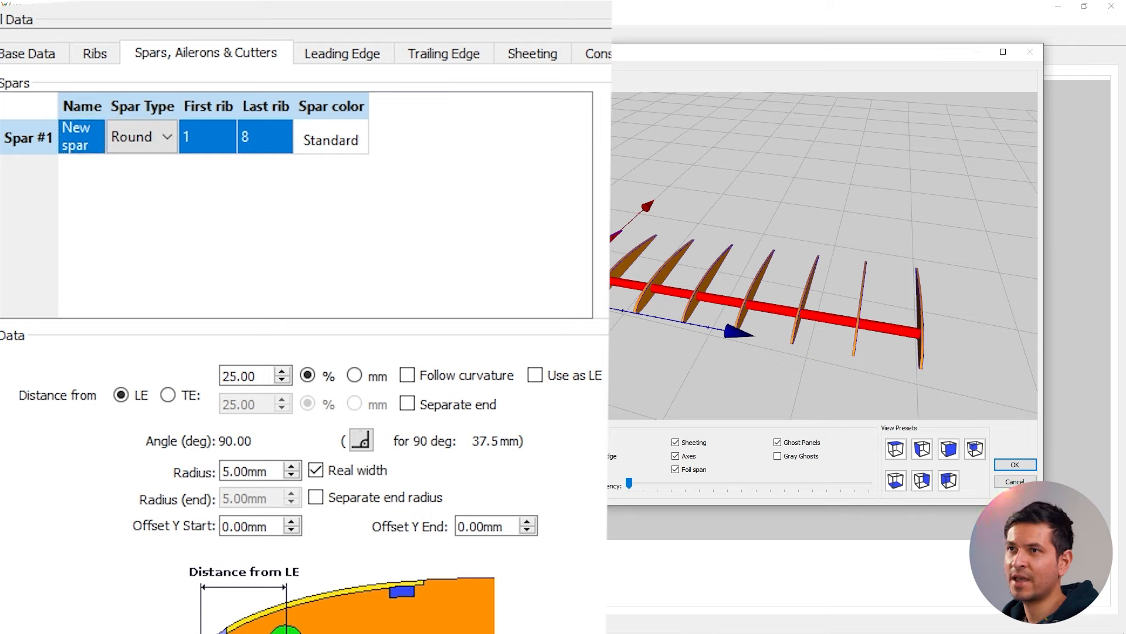
Switch Spar #1's type from Round to Rectangle, giving a 4.50 × 2.00 mm spar.
left_click(142, 136)
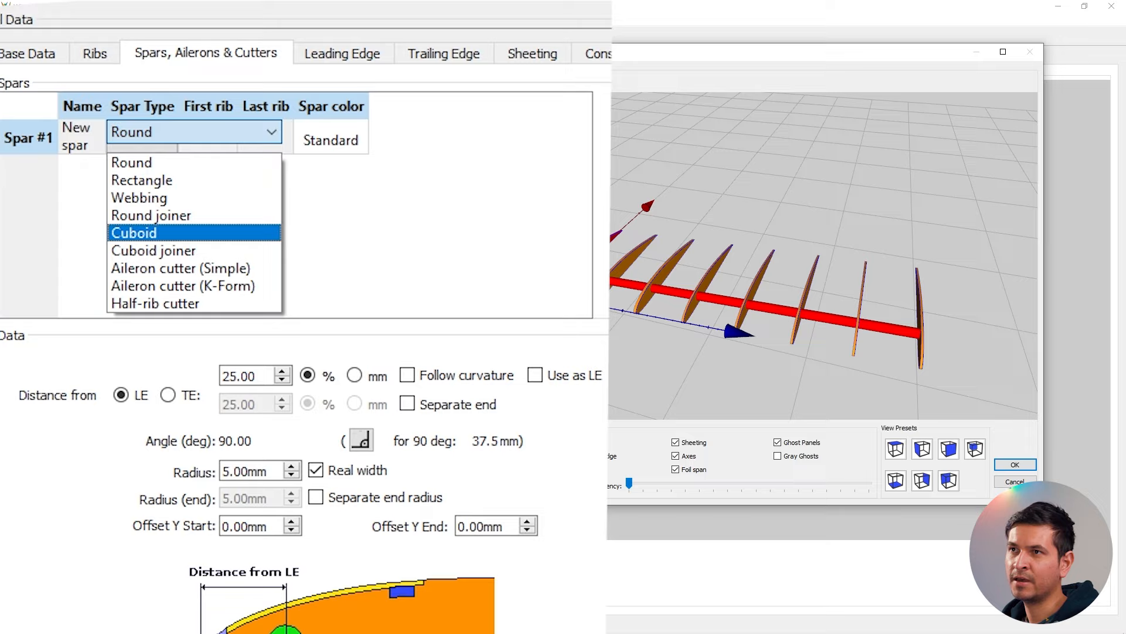
key("Return")
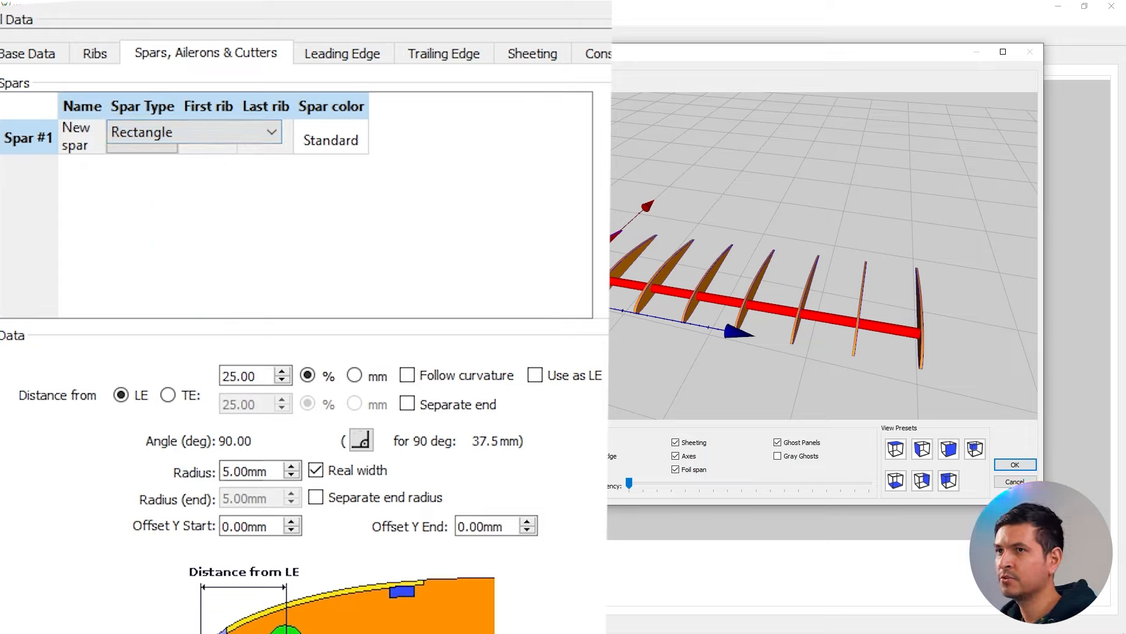
left_click_drag(563, 264, 542, 244)
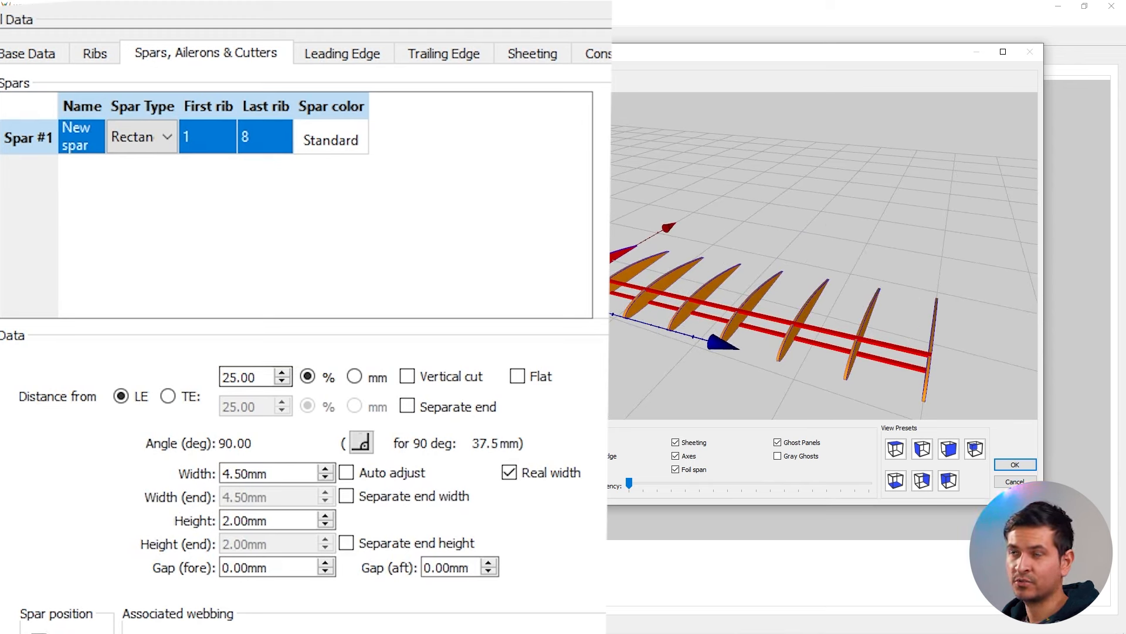
left_click(167, 137)
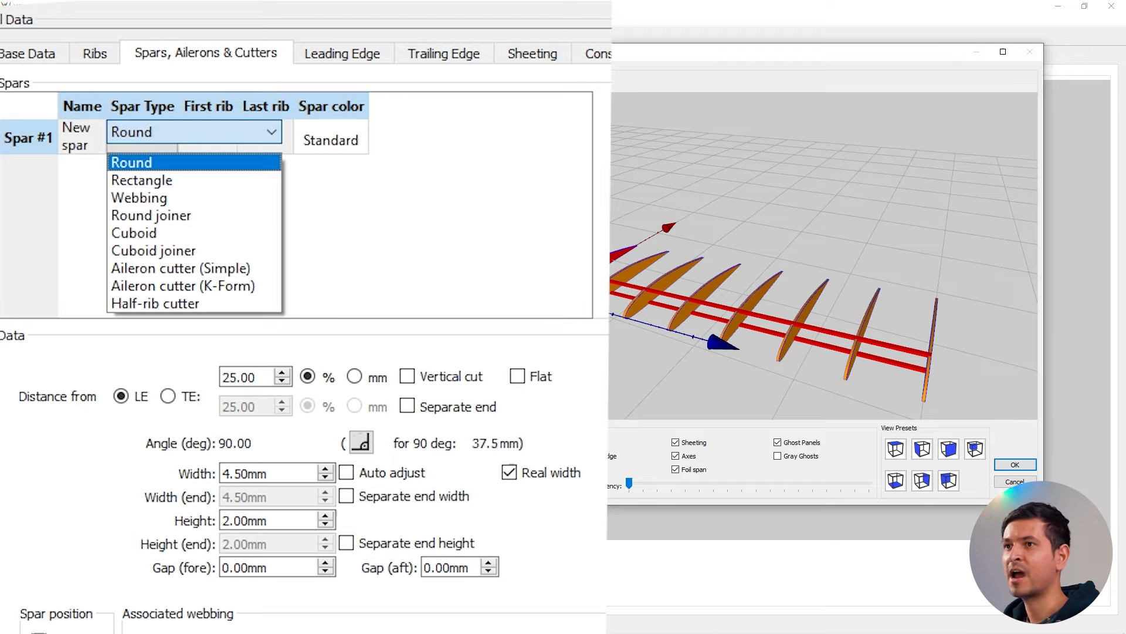
left_click(132, 162)
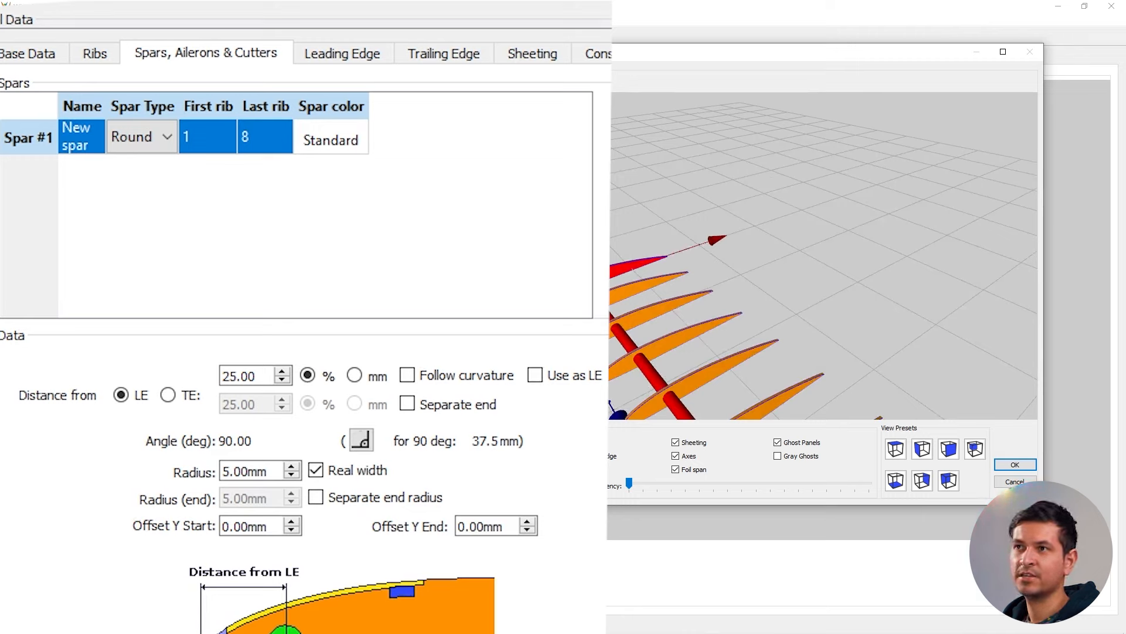
key("F4")
key("Down")
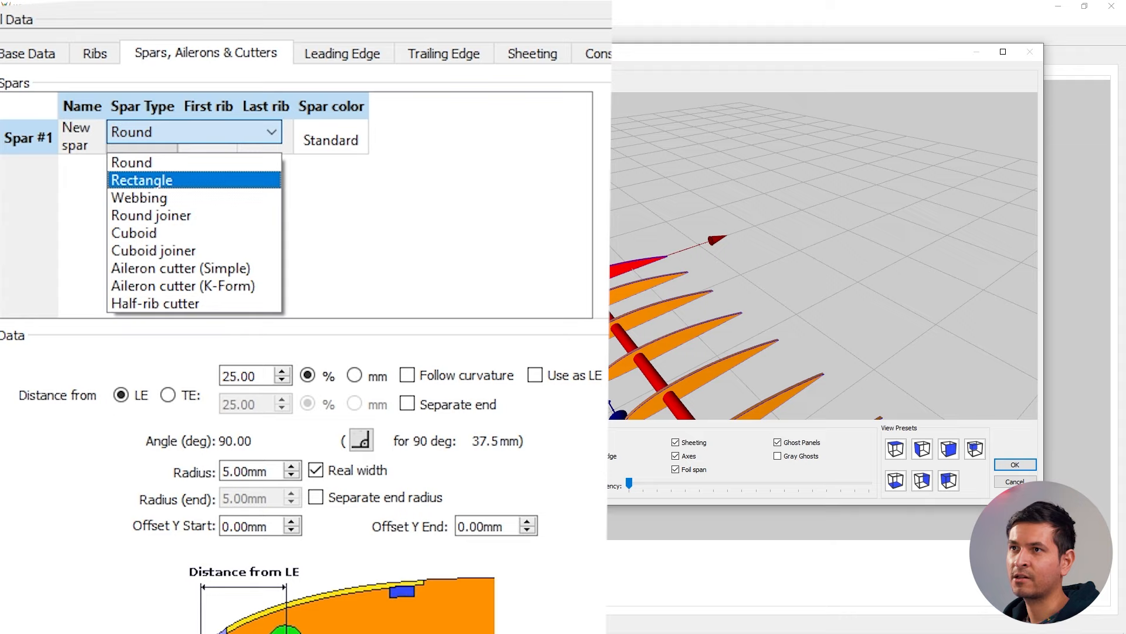
key("Down")
key("Up")
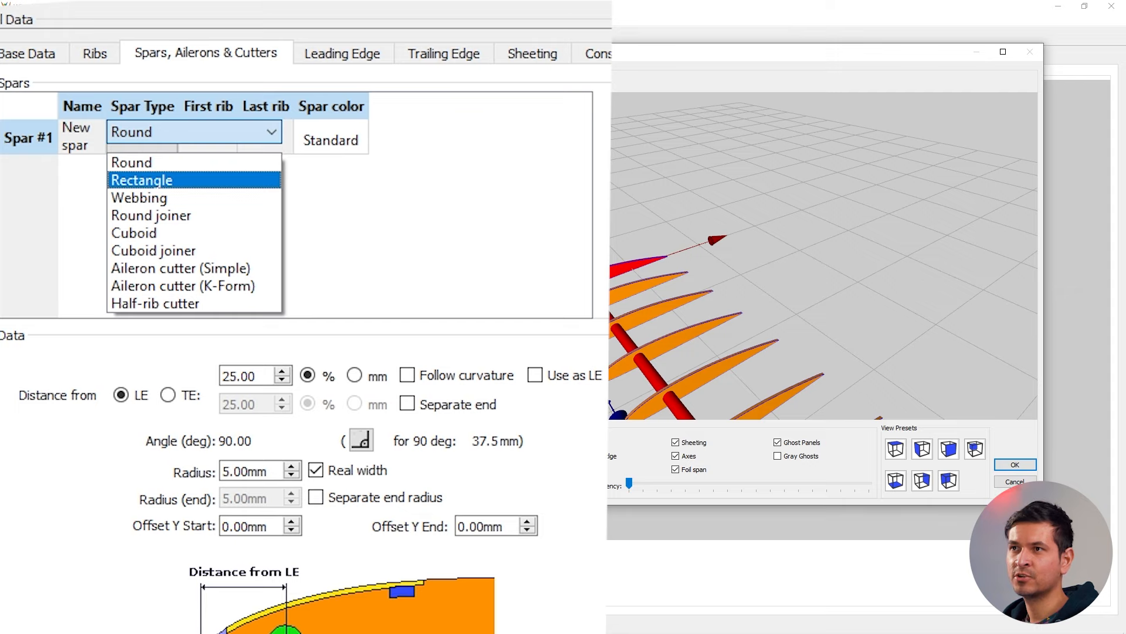
key("Escape")
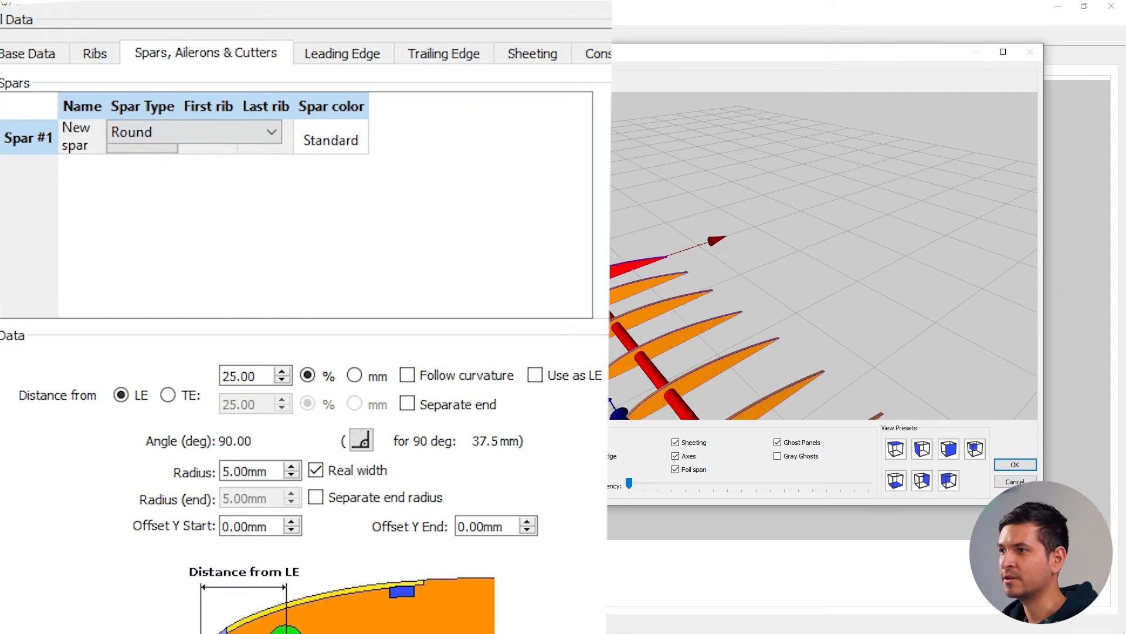
left_click_drag(733, 328, 807, 261)
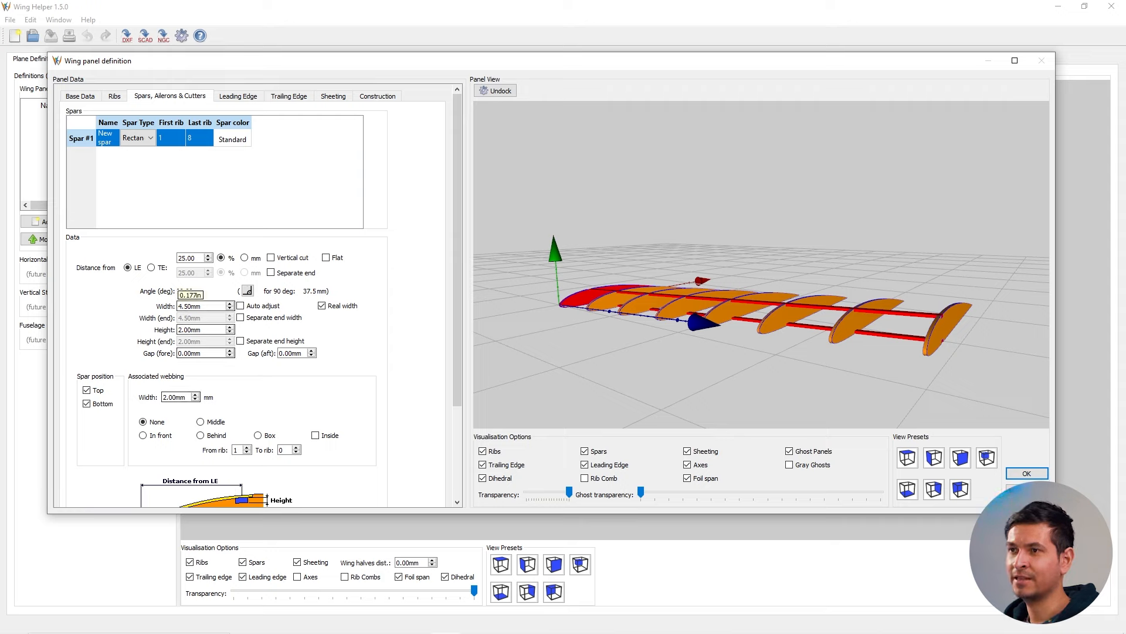
Size the rectangular spar to 8 mm wide and 3 mm high.
left_click_drag(763, 323, 698, 388)
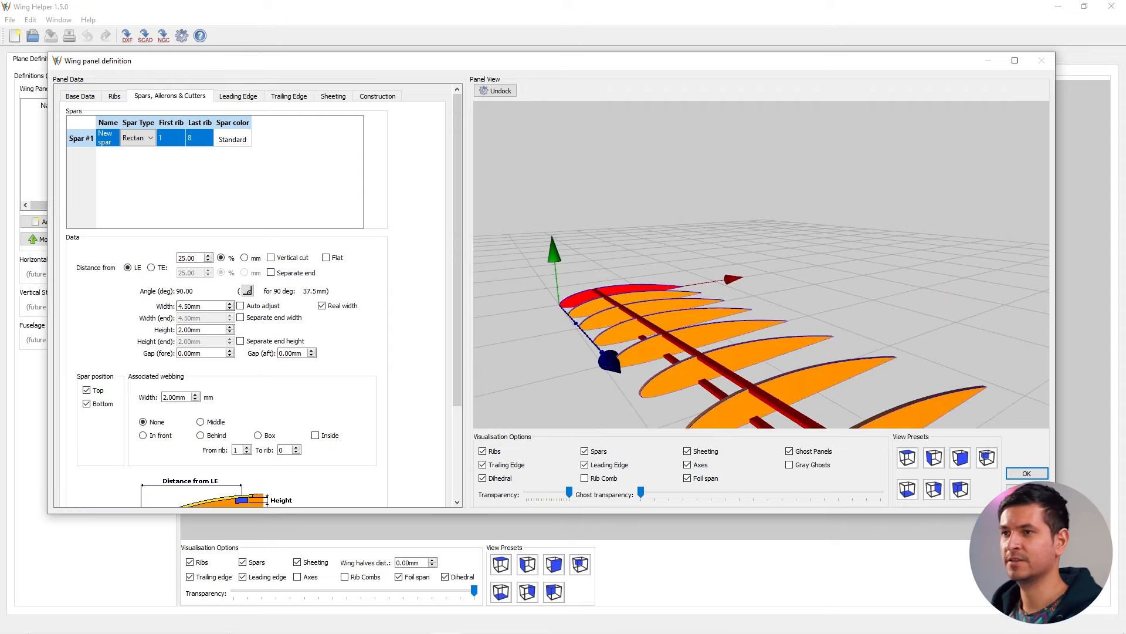
double_click(187, 306)
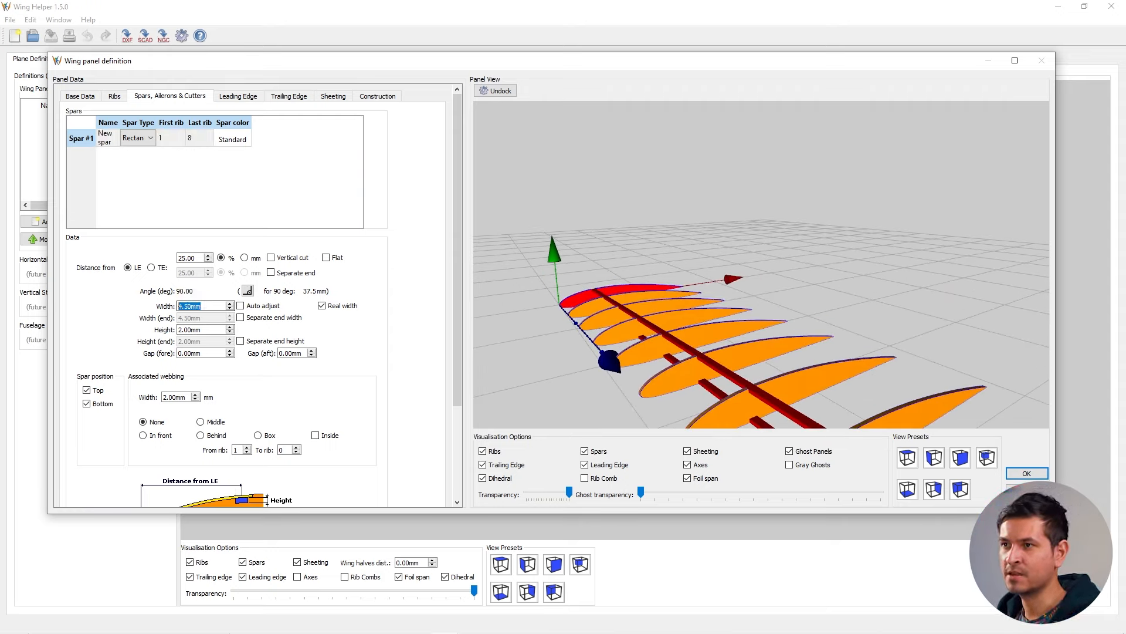
type("10")
mouse_move(762, 264)
left_mouse_down()
mouse_move(704, 276)
mouse_move(756, 267)
left_mouse_up()
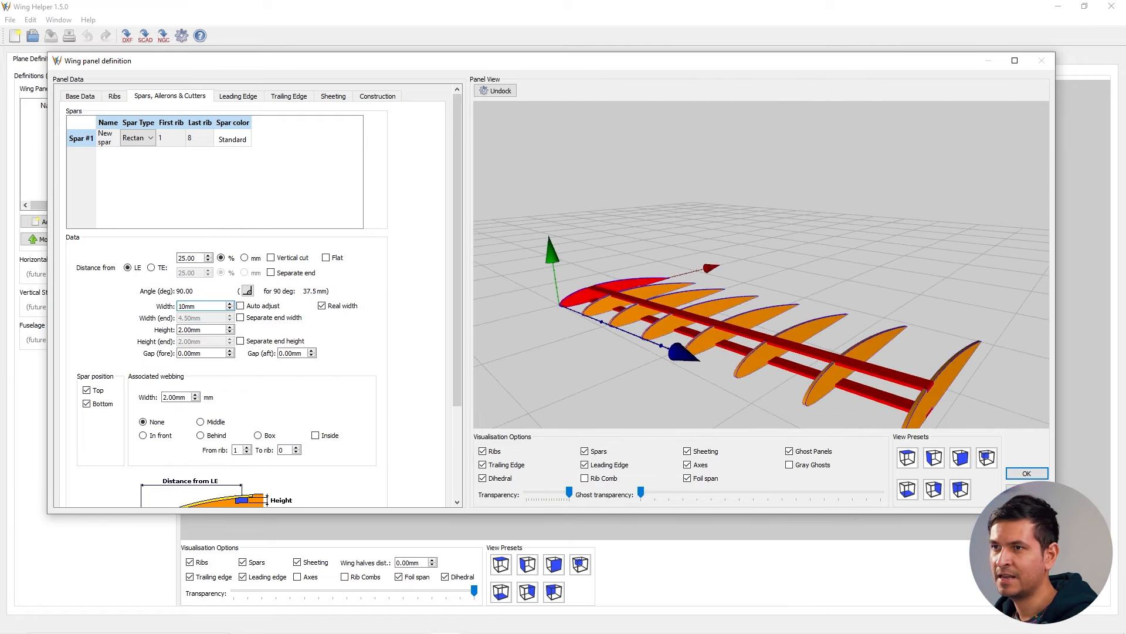
double_click(186, 306)
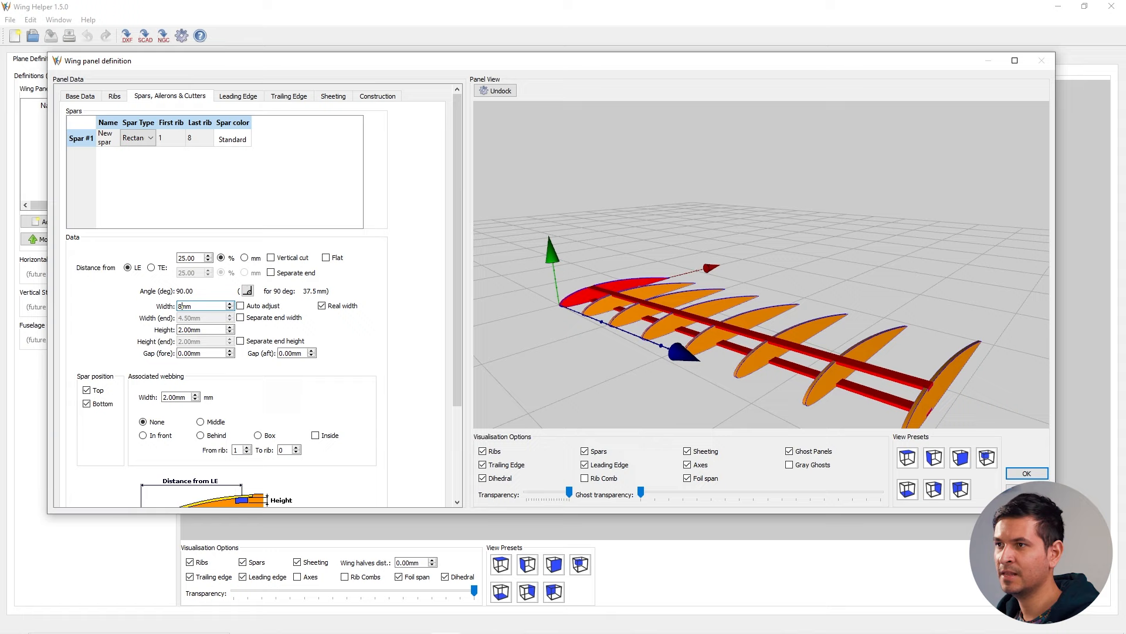
type("8")
key("Return")
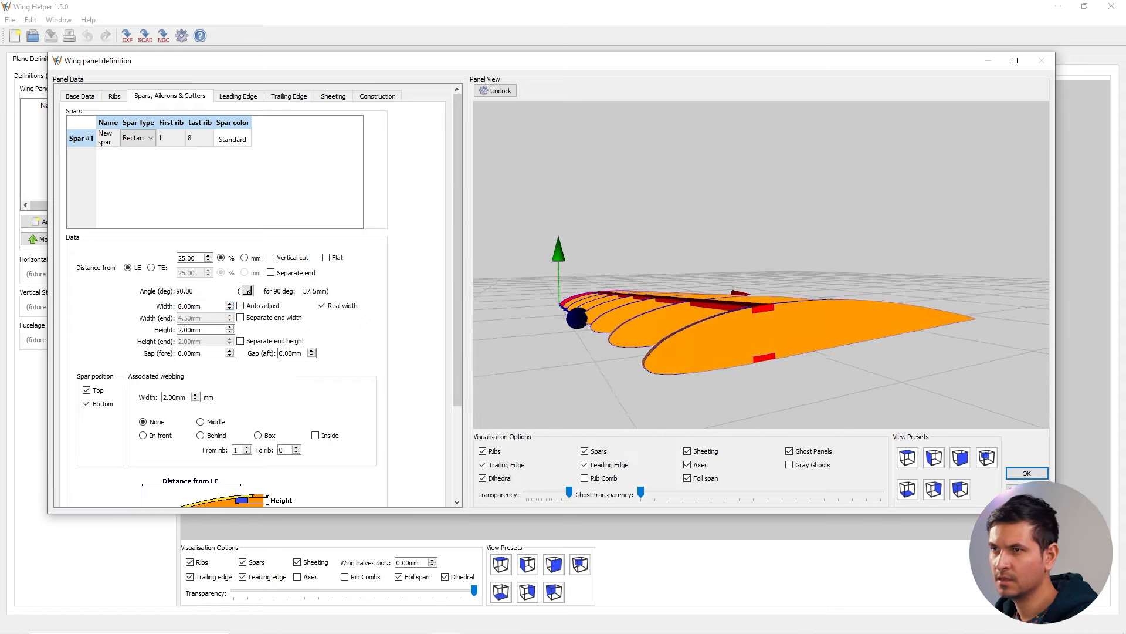
key("Tab")
key("Tab")
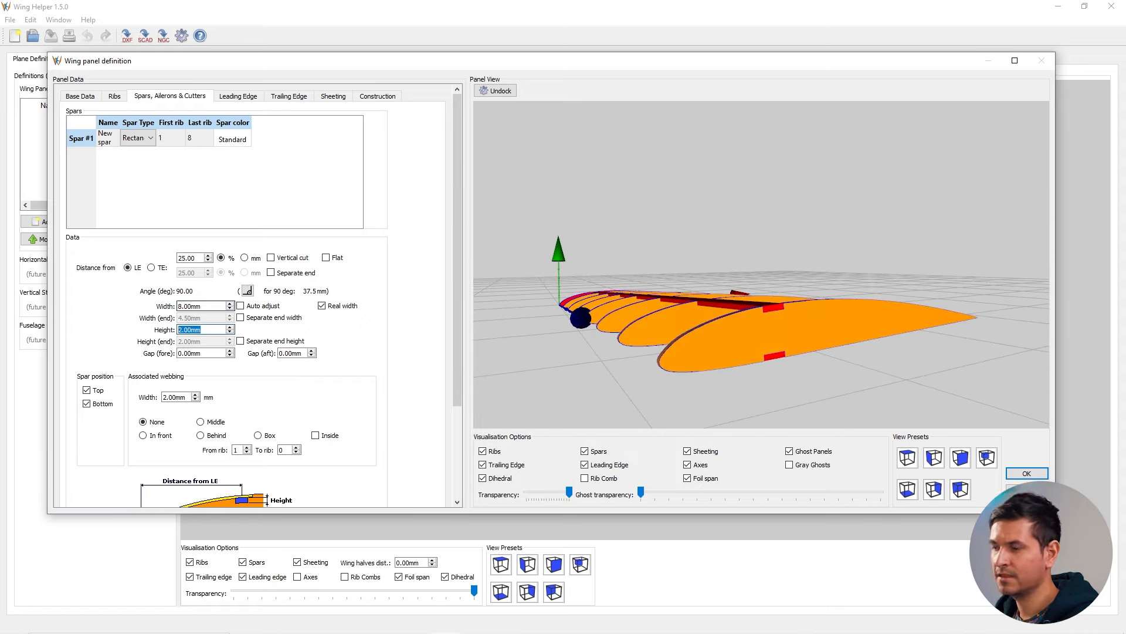
type("3")
key("Return")
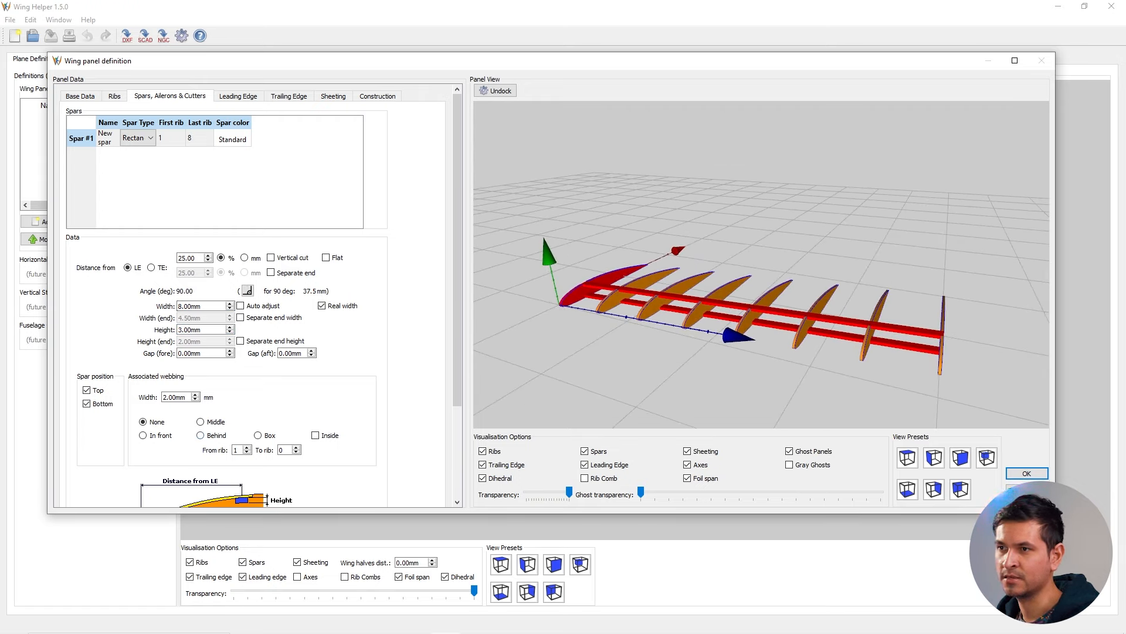
Move the spar to 30% from the leading edge and check its new position.
left_click_drag(762, 293, 696, 288)
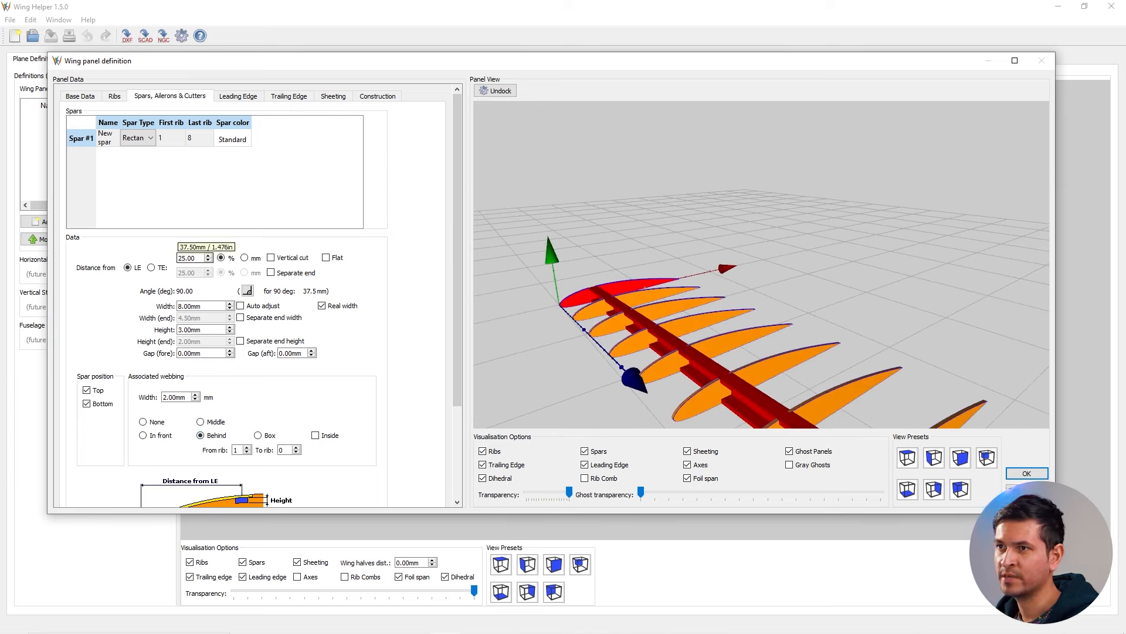
double_click(187, 258)
type("30")
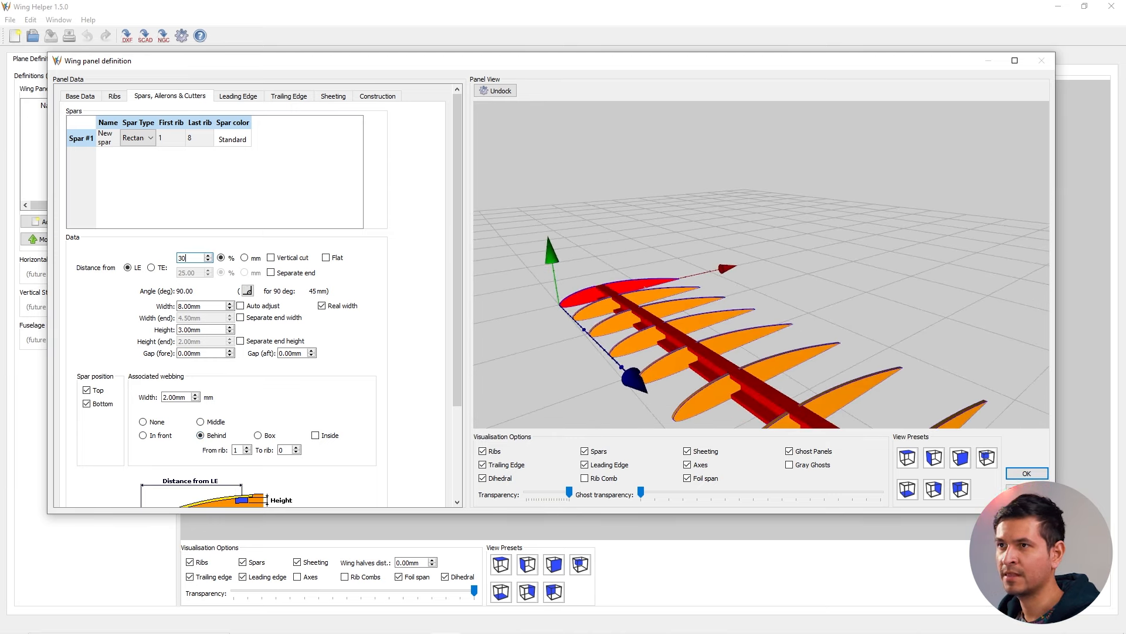
left_click_drag(757, 293, 726, 289)
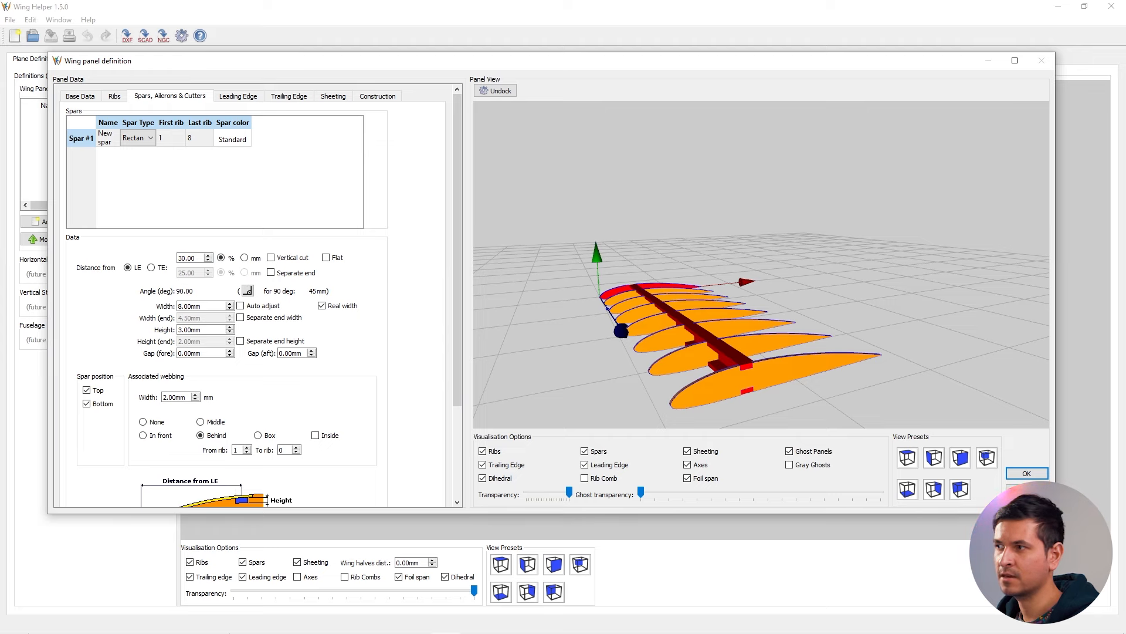
left_click_drag(756, 294, 822, 276)
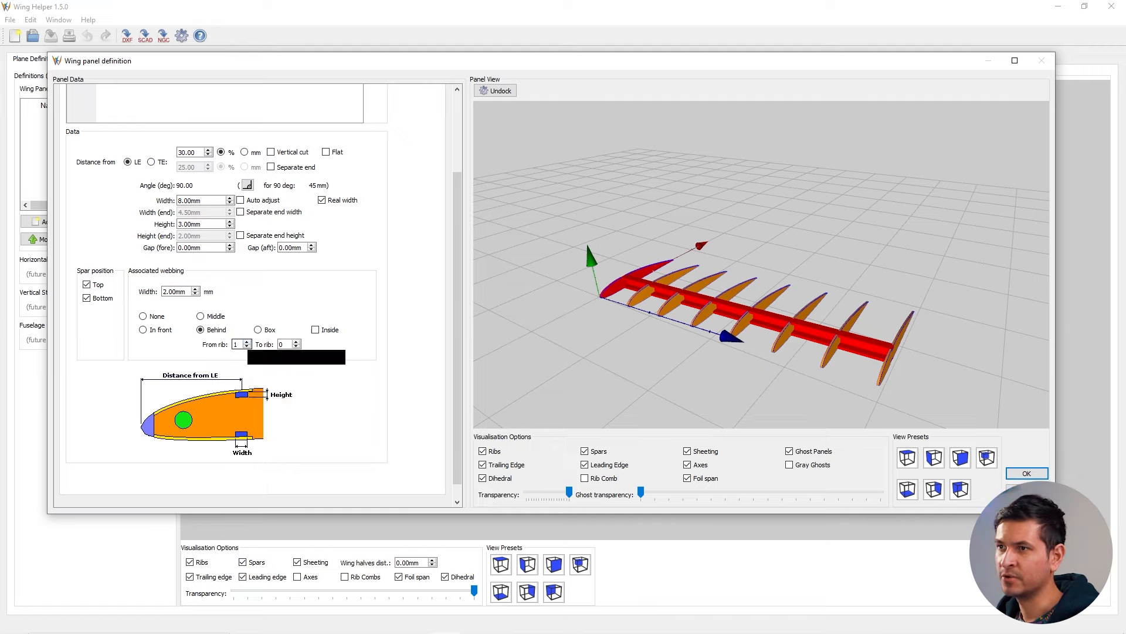
left_click(247, 342)
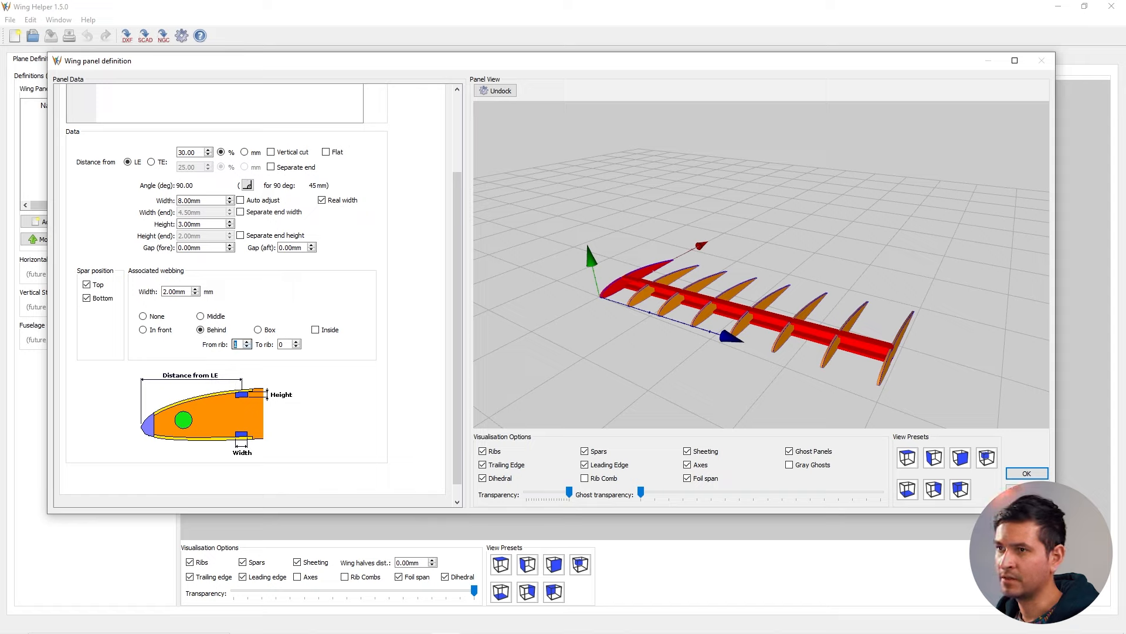
type("1")
scroll(252, 293, "up", 3)
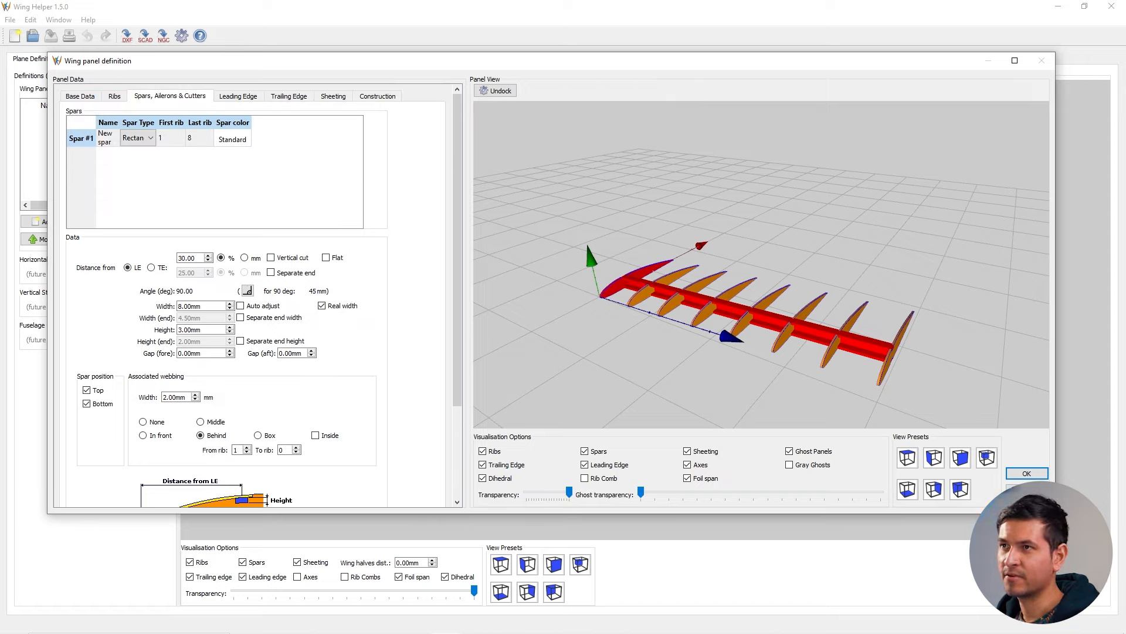
left_click(199, 138)
double_click(200, 138)
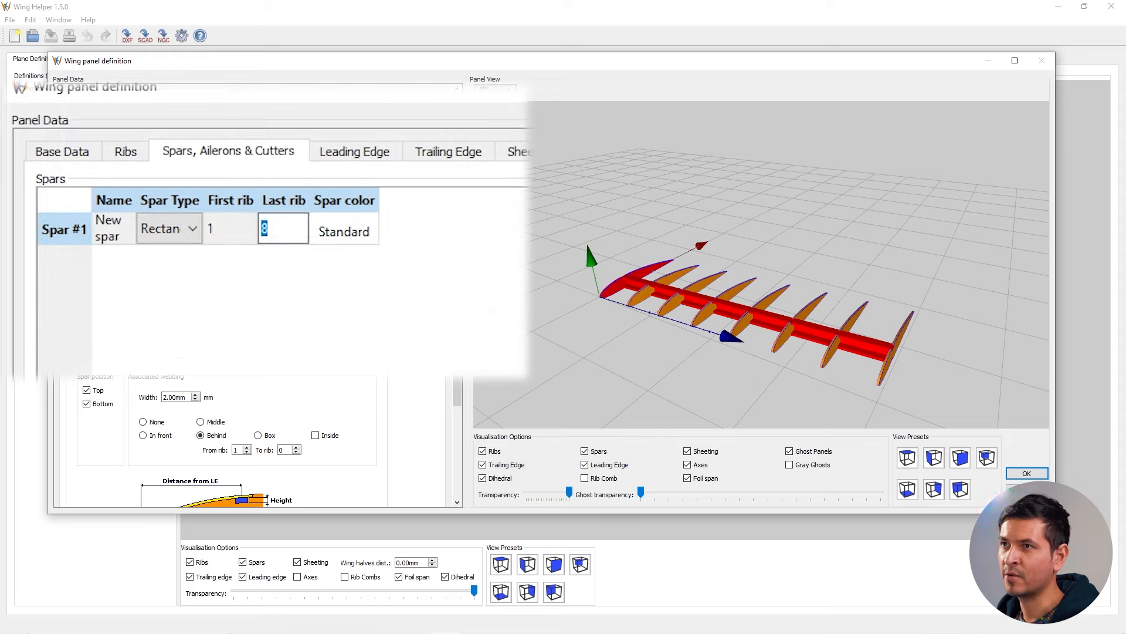
type("6")
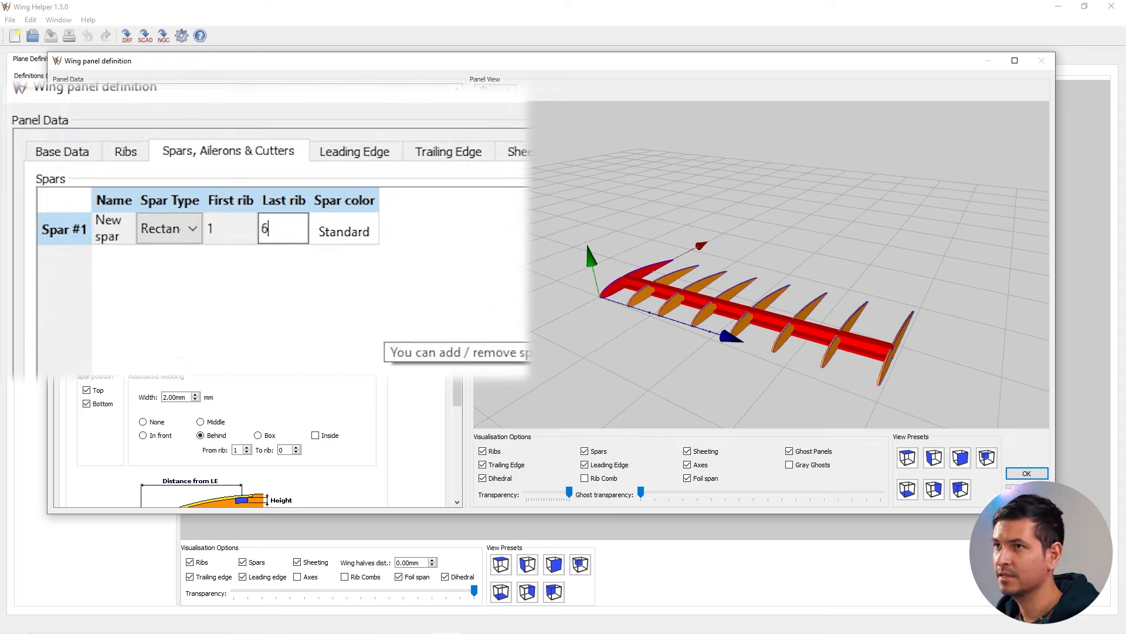
key("Return")
left_click_drag(828, 322, 885, 355)
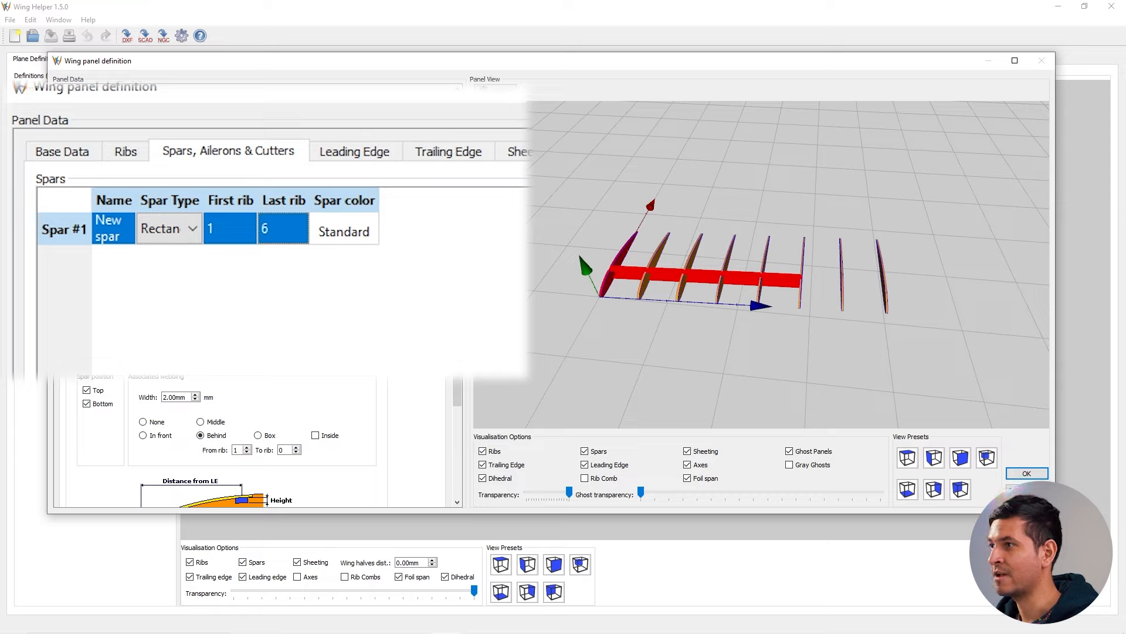
double_click(283, 229)
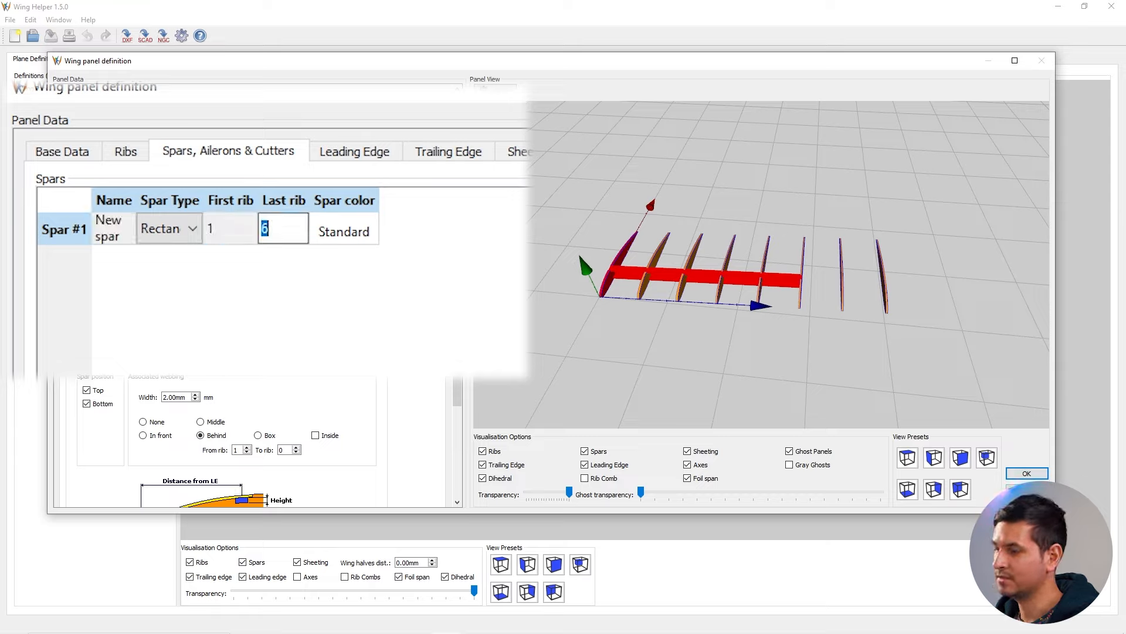
type("8")
key("Return")
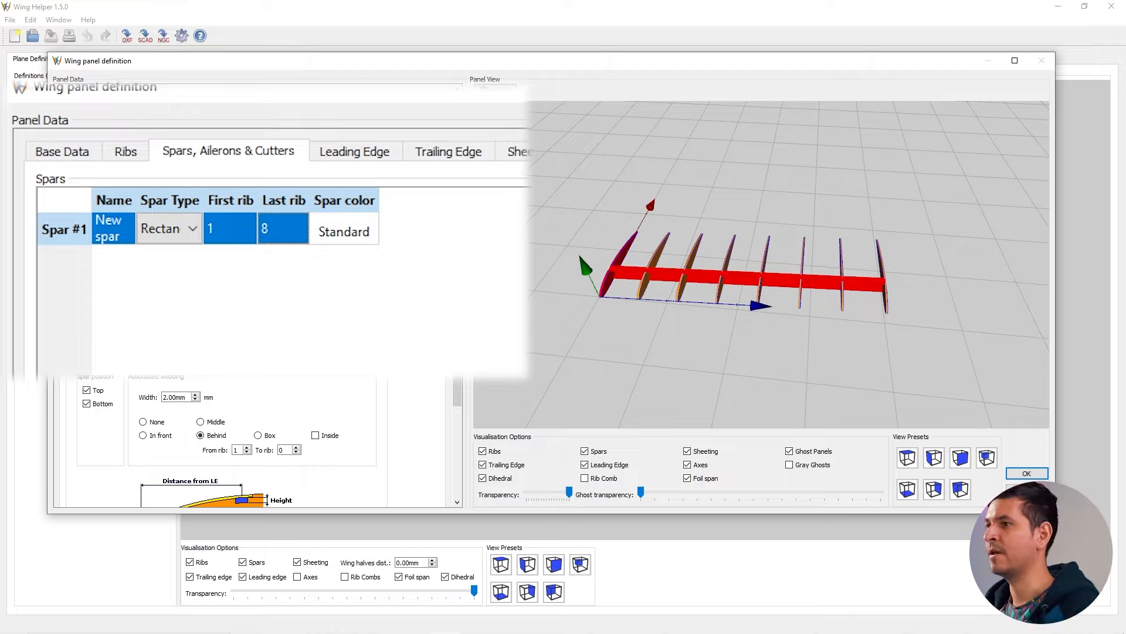
left_click_drag(781, 294, 775, 264)
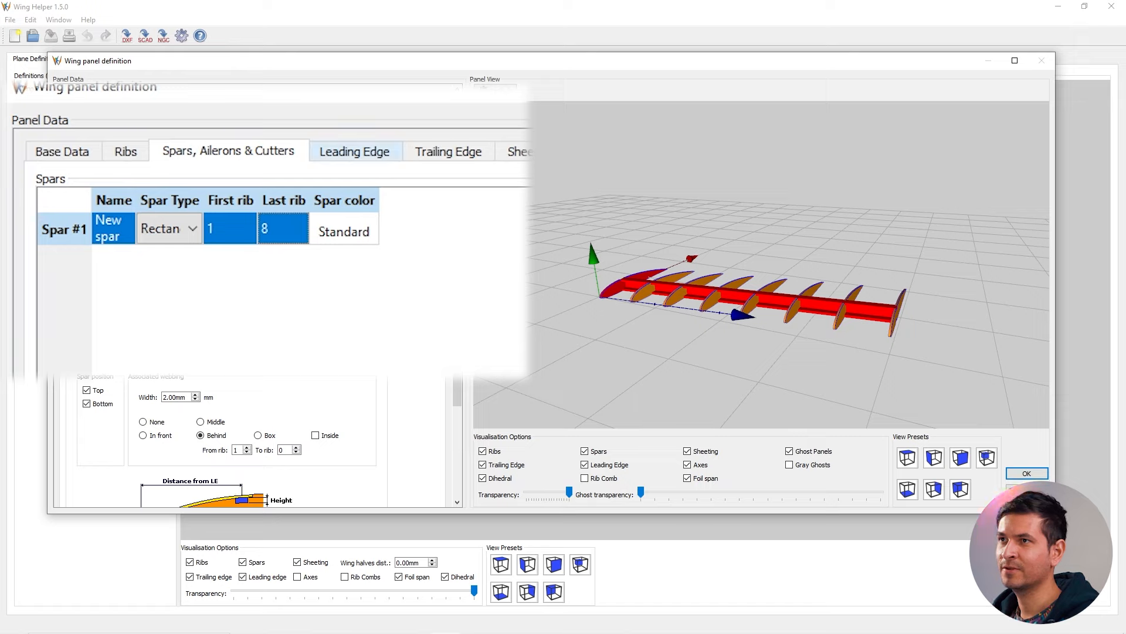
Try the Diamond, Strip, Round and Standard leading-edge types, then settle on None (no LE).
left_click(355, 152)
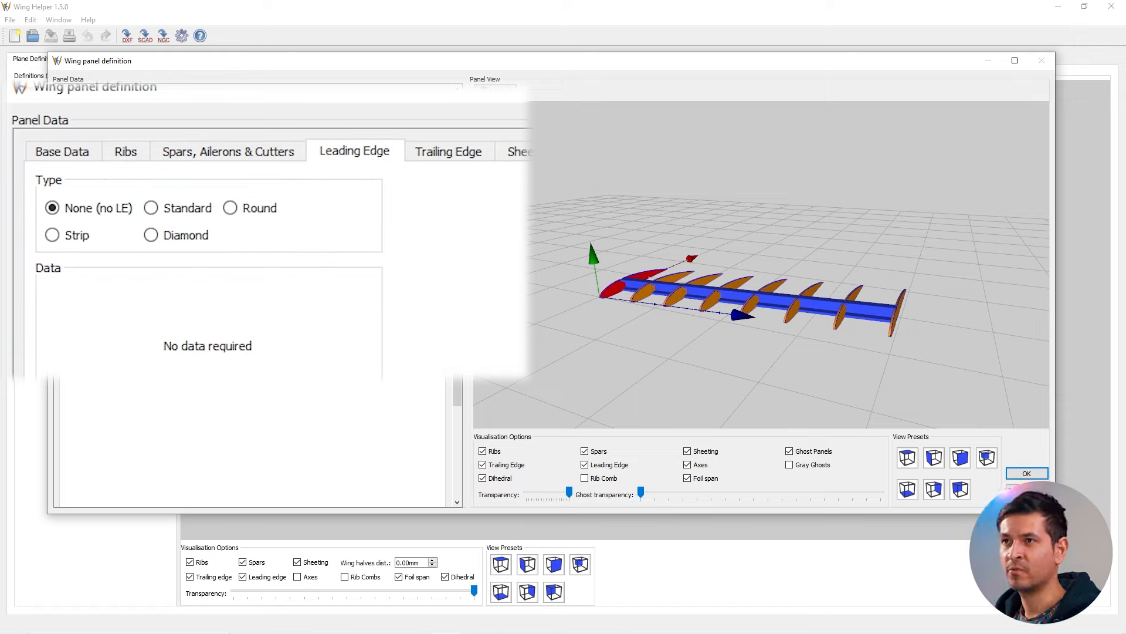
left_click(151, 235)
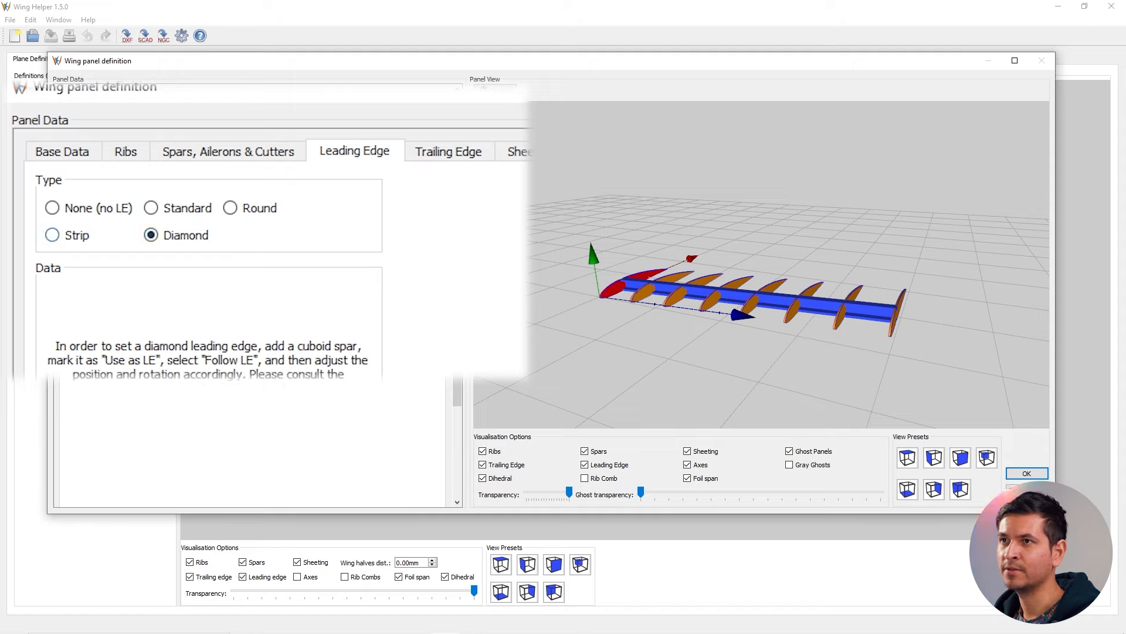
left_click(52, 234)
left_click(230, 208)
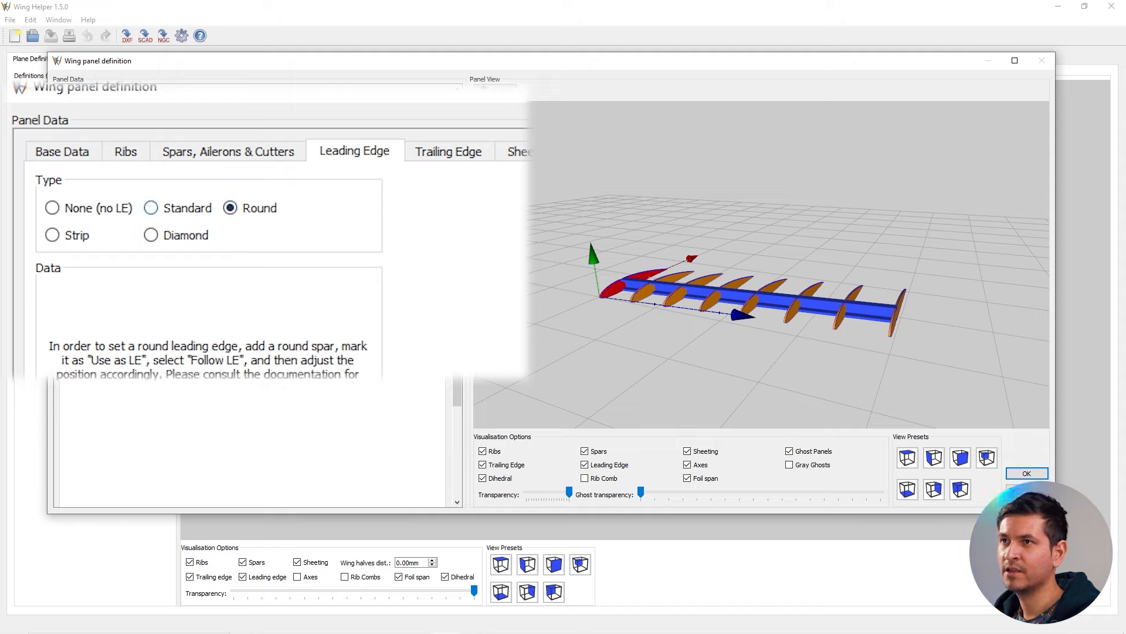
left_click(150, 207)
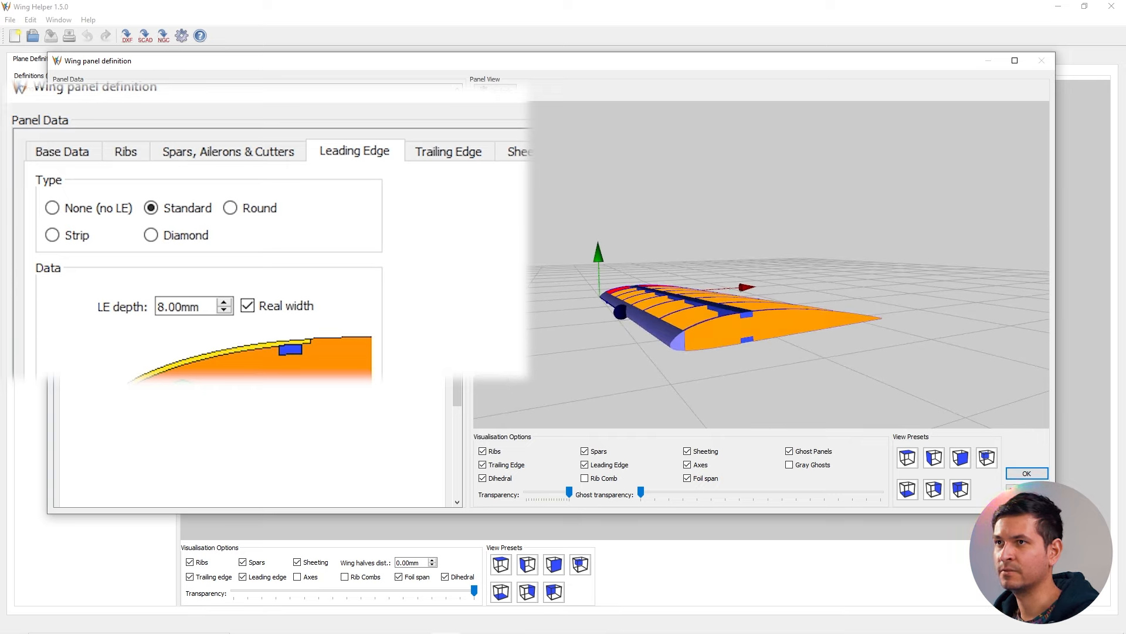
left_click_drag(756, 293, 880, 354)
left_click(230, 208)
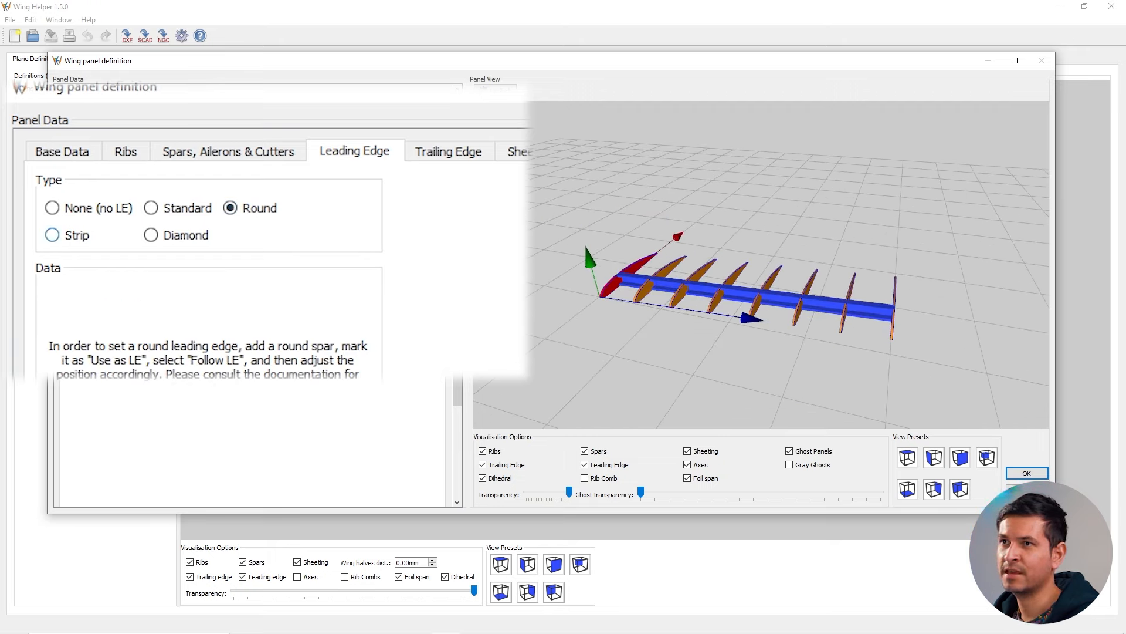
left_click(52, 235)
left_click(150, 234)
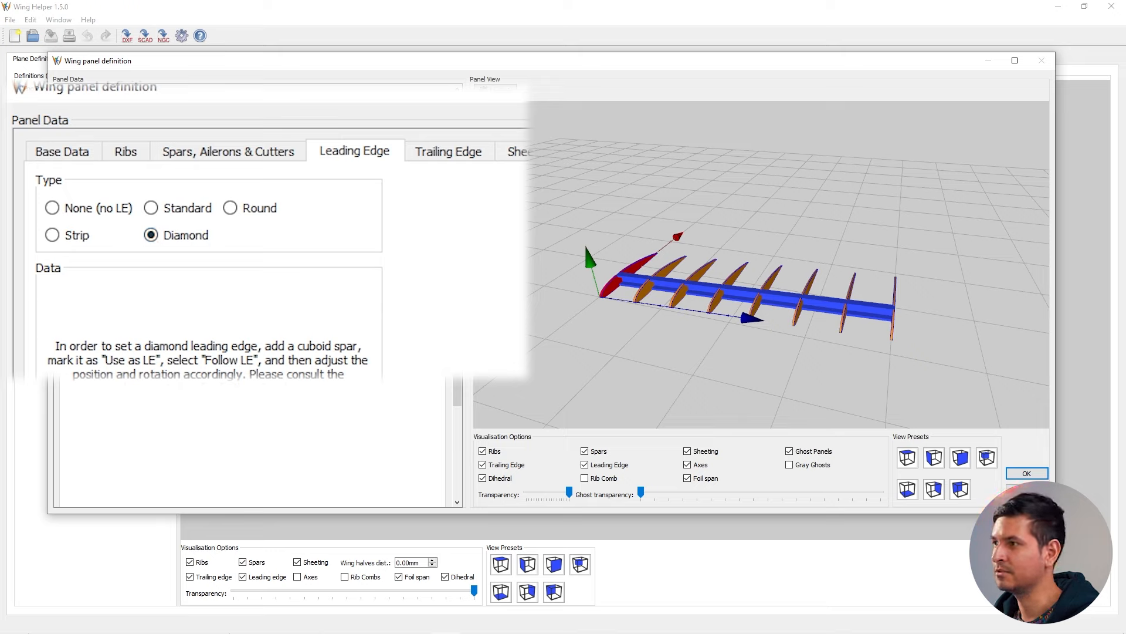
left_click_drag(821, 305, 792, 314)
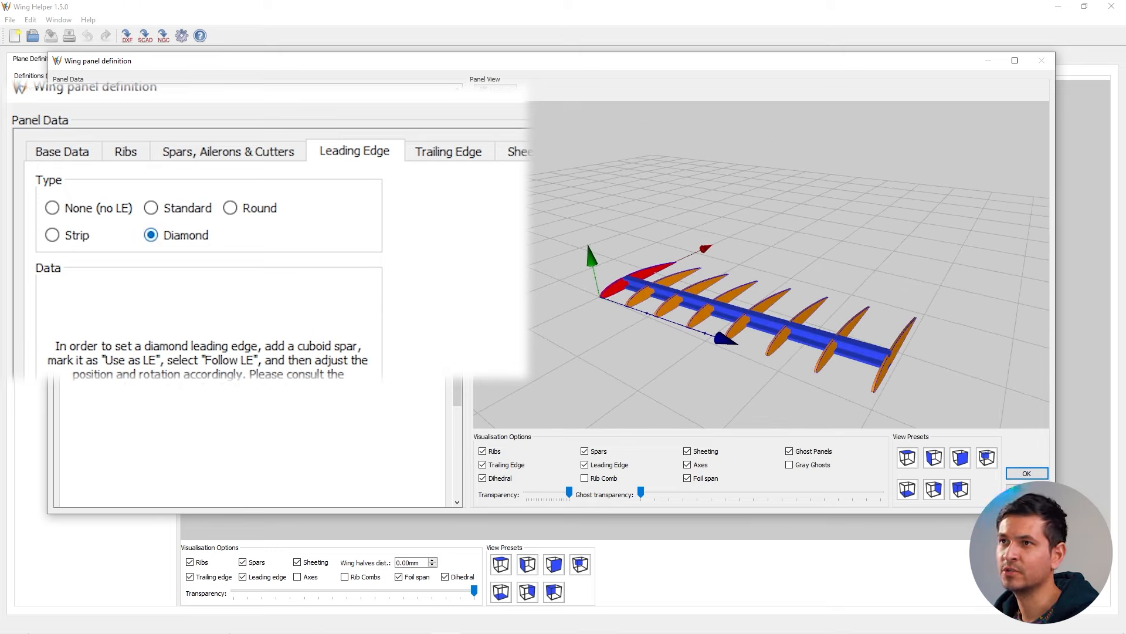
left_click(230, 208)
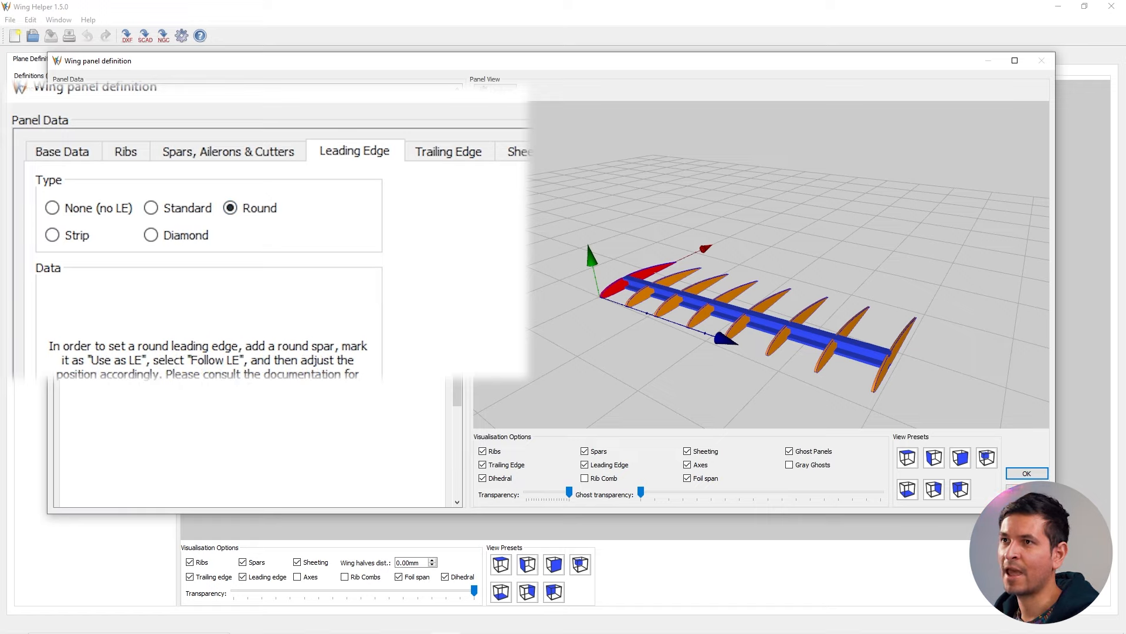
left_click(52, 208)
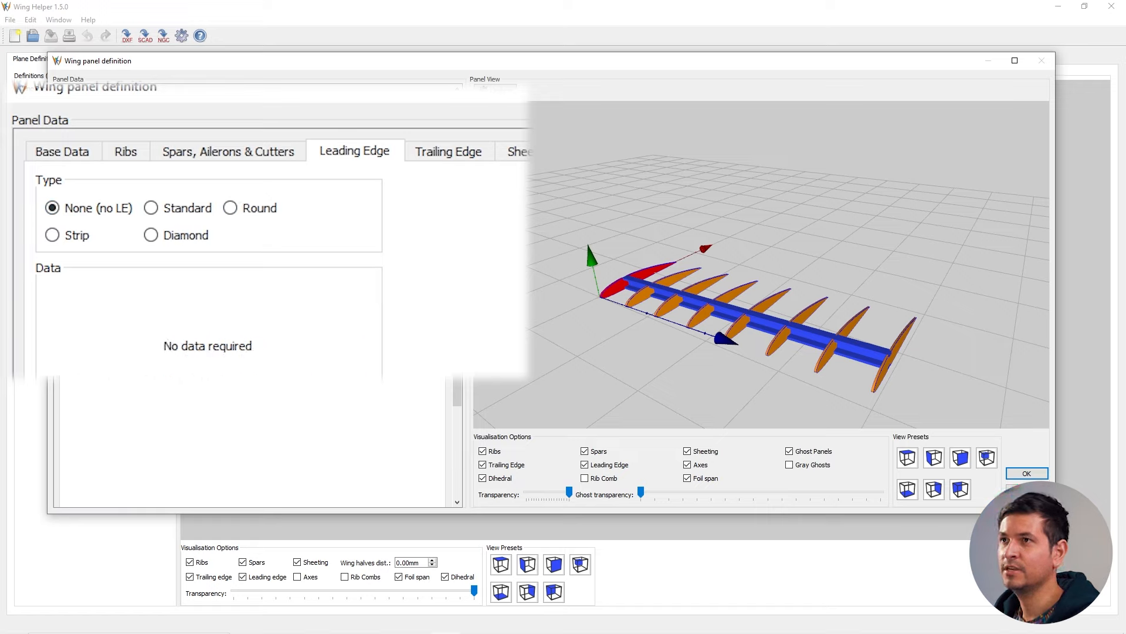
Add Spar #2 behind the first spar, keeping its type Round.
left_click(228, 152)
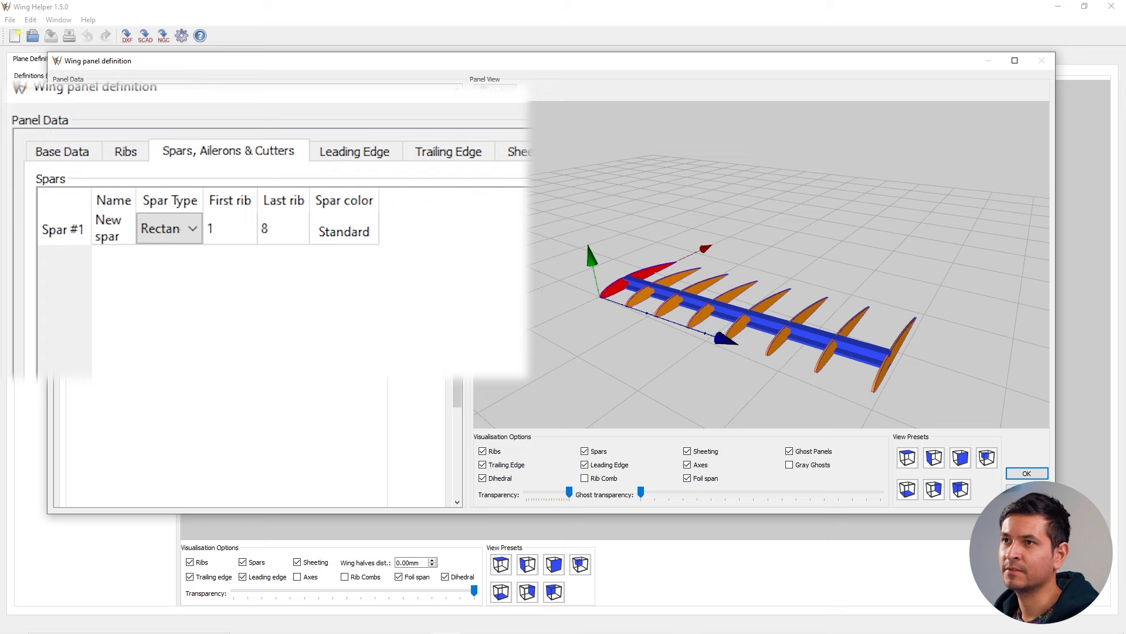
right_click(154, 297)
left_click(239, 336)
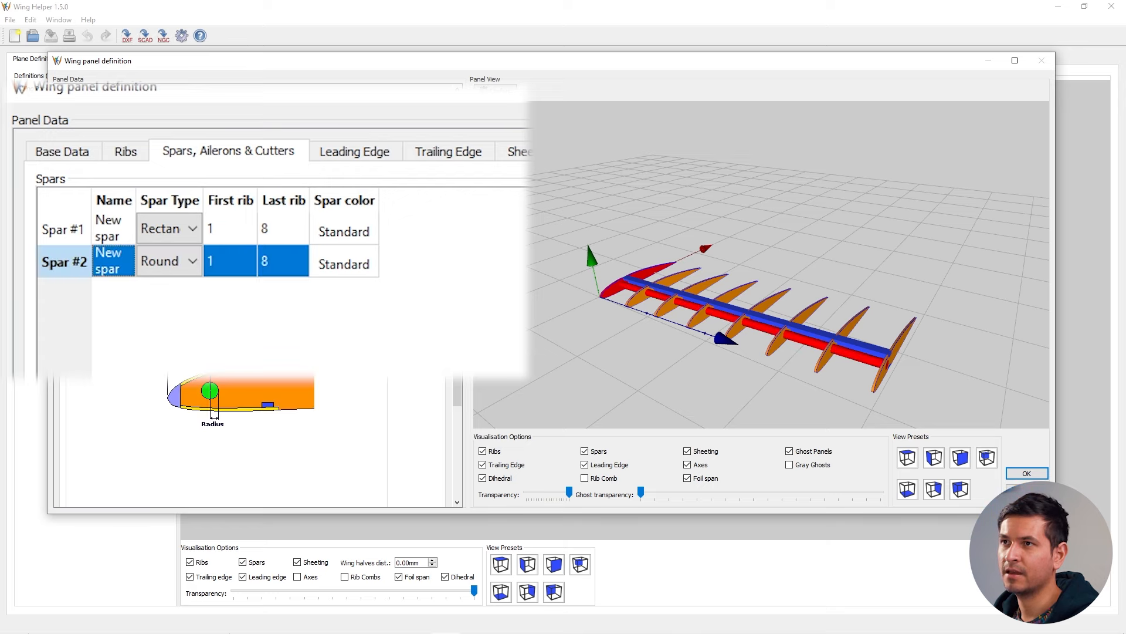
left_click(177, 261)
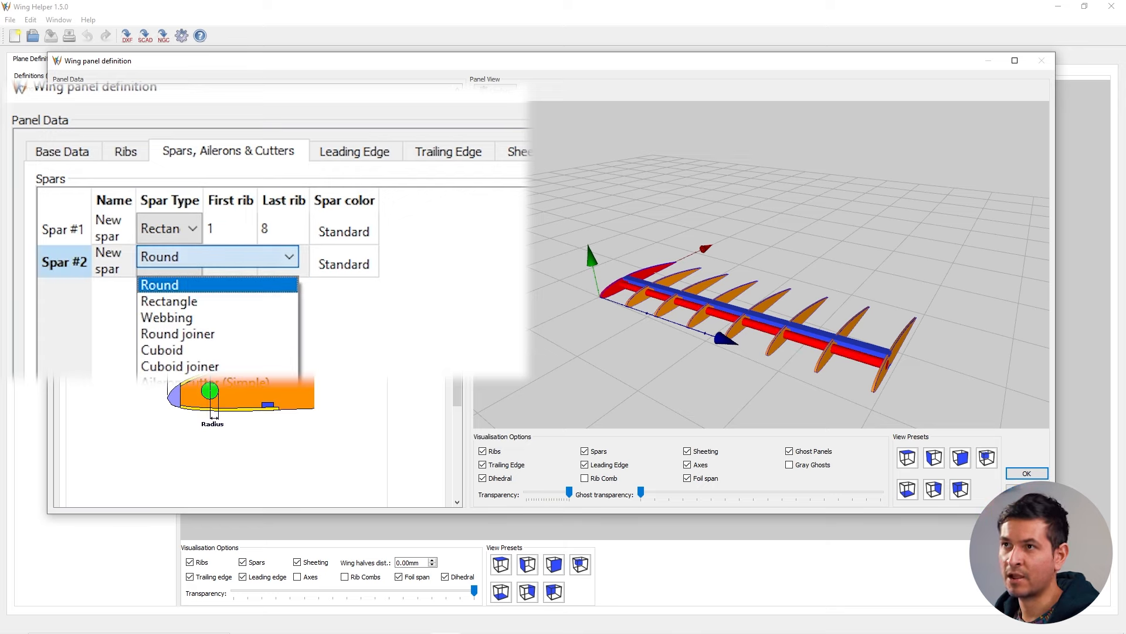
left_click(159, 285)
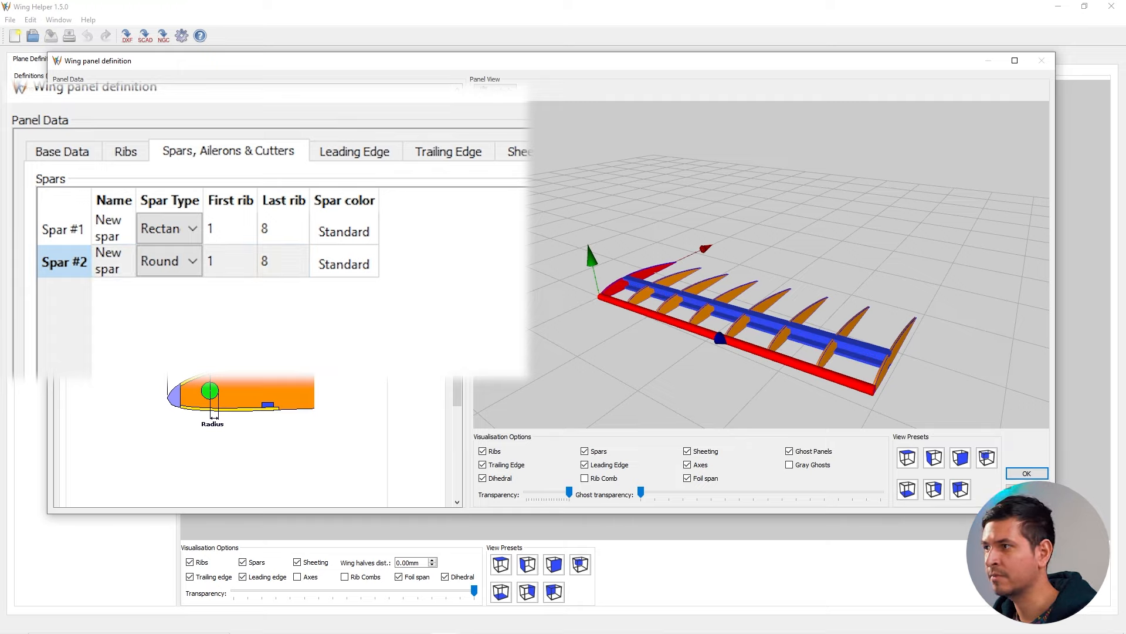
left_click_drag(821, 352, 742, 329)
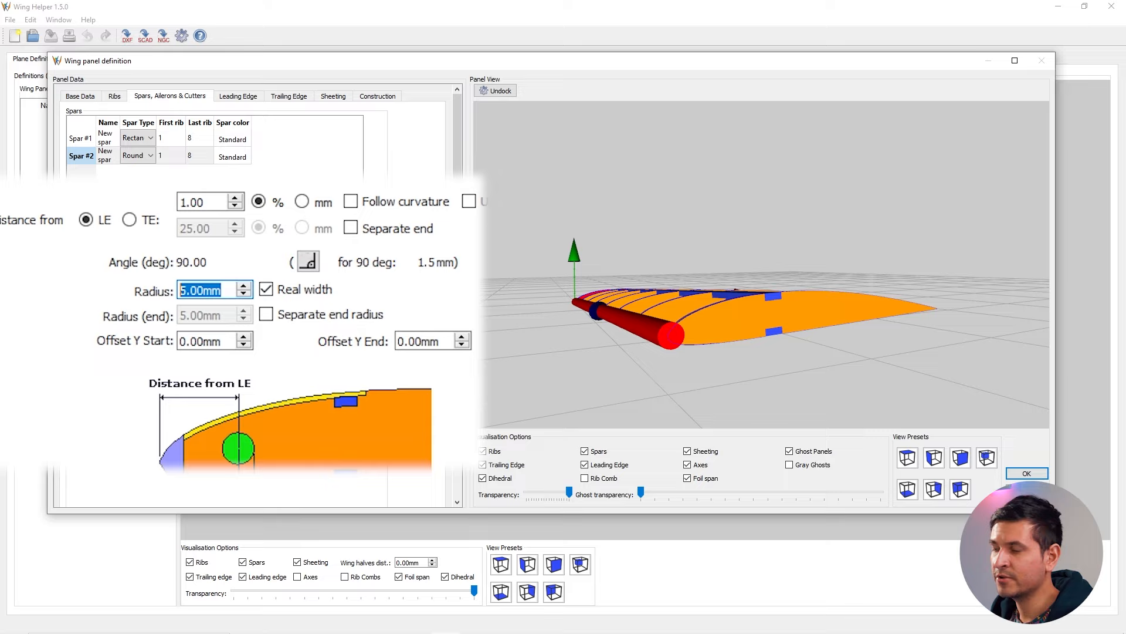
Set Spar #2's radius to 2.5 mm, replacing an initial 1.5 mm entry.
type("1.5")
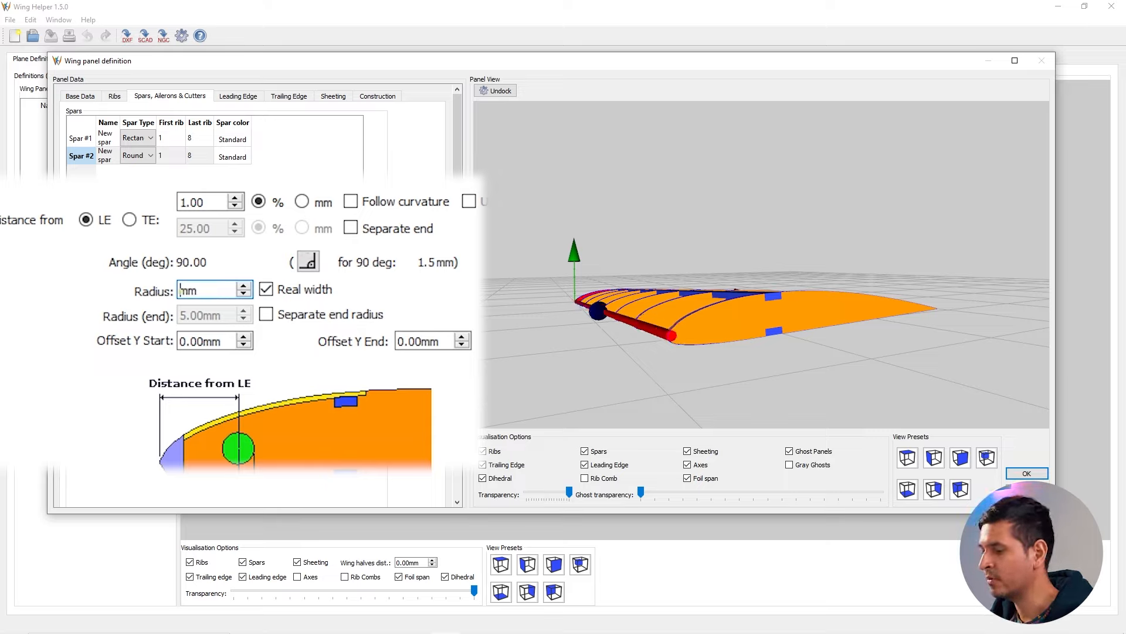
key("Return")
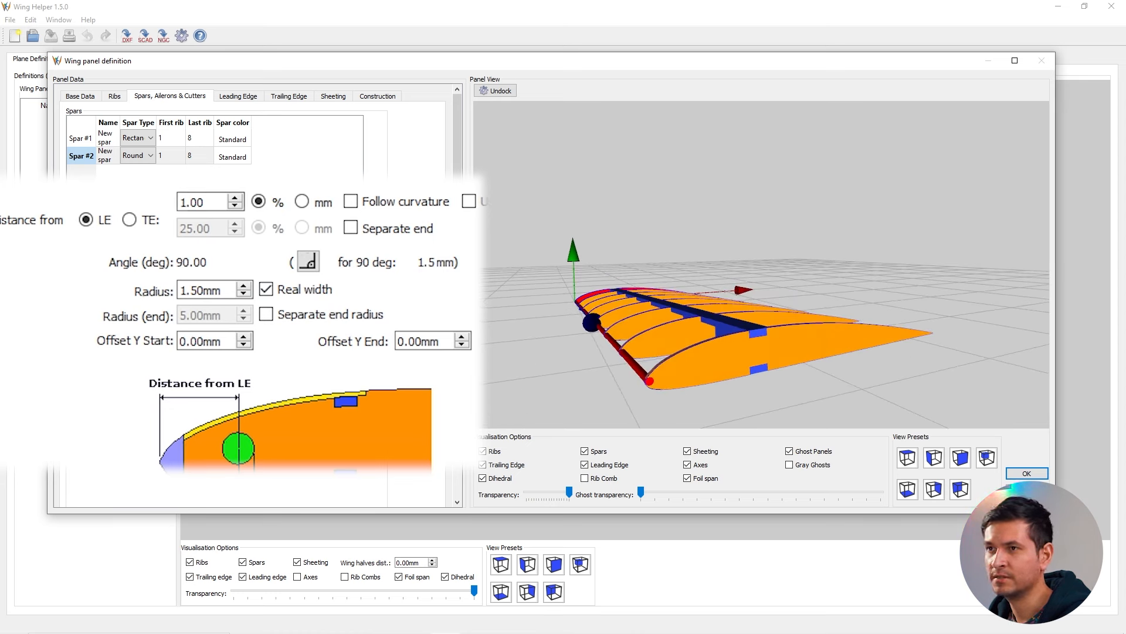
left_click_drag(222, 290, 179, 290)
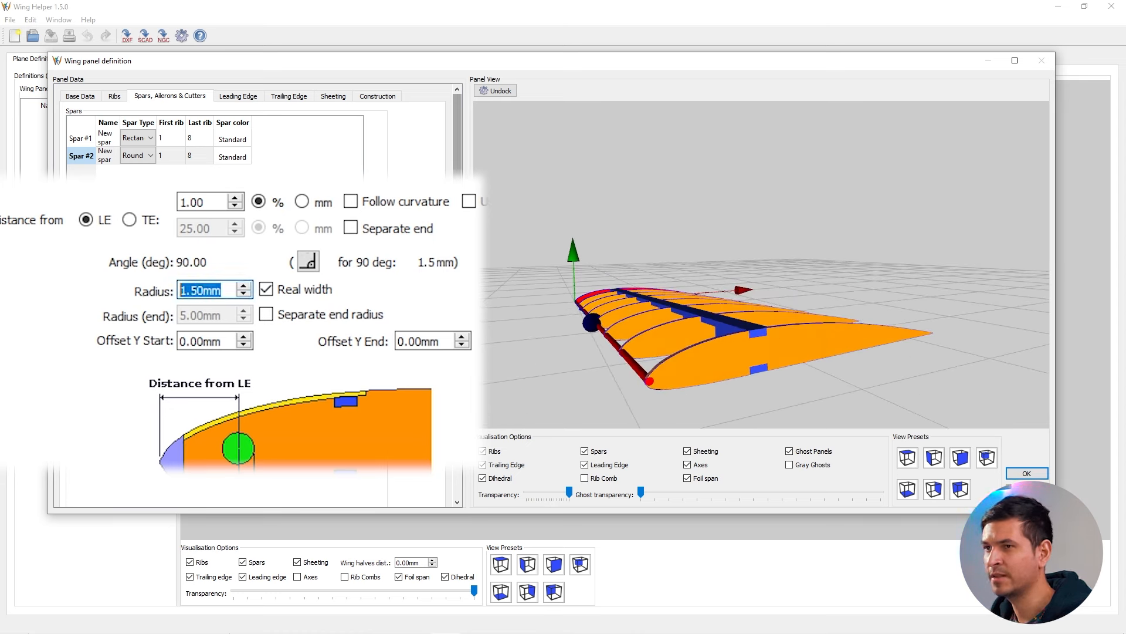
type("2.5")
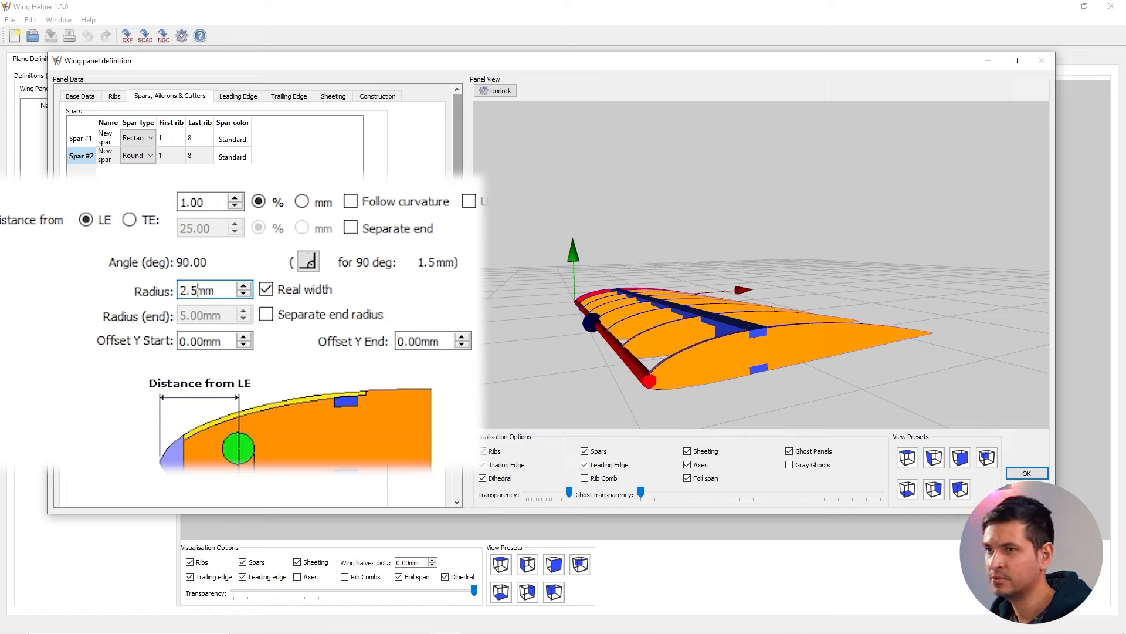
key("Return")
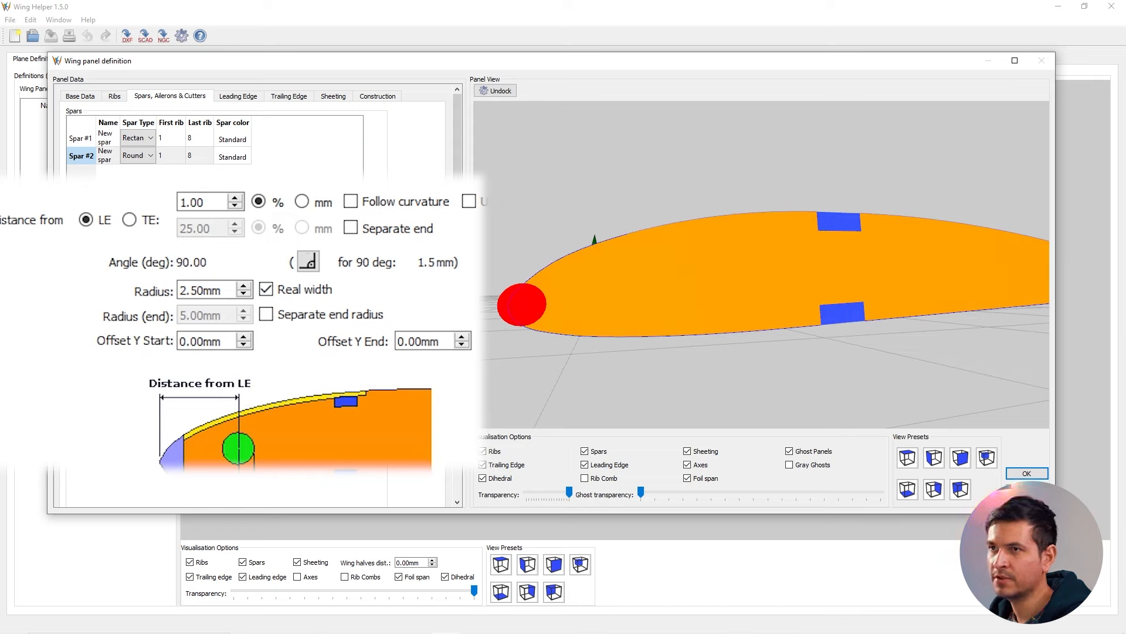
Set Spar #2's distance from the leading edge to 1.60%.
double_click(198, 202)
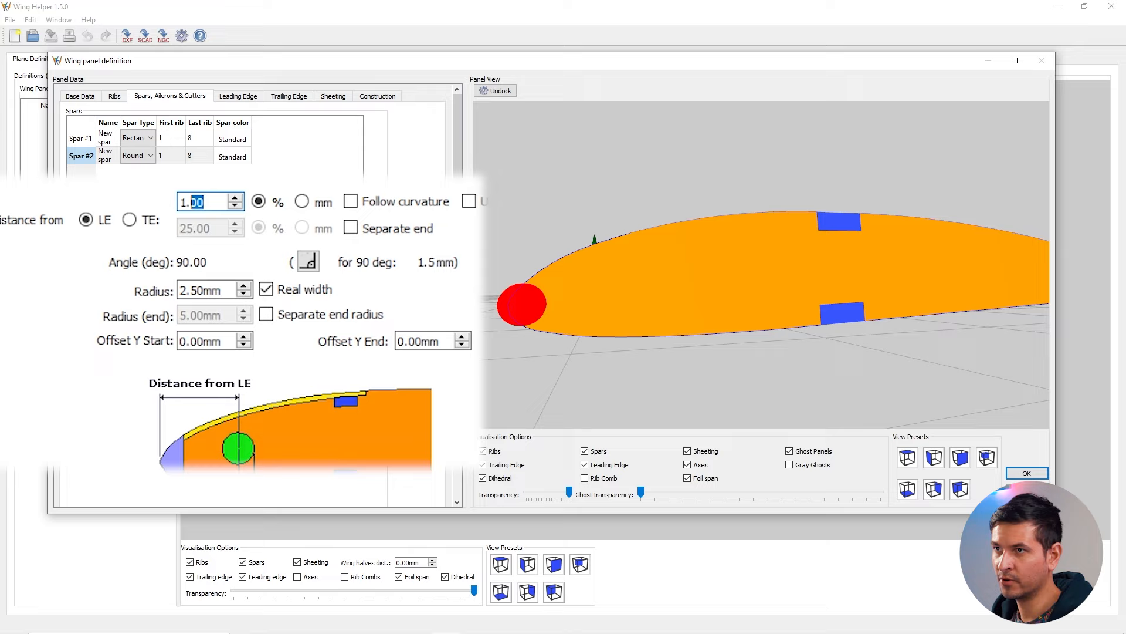
type("2")
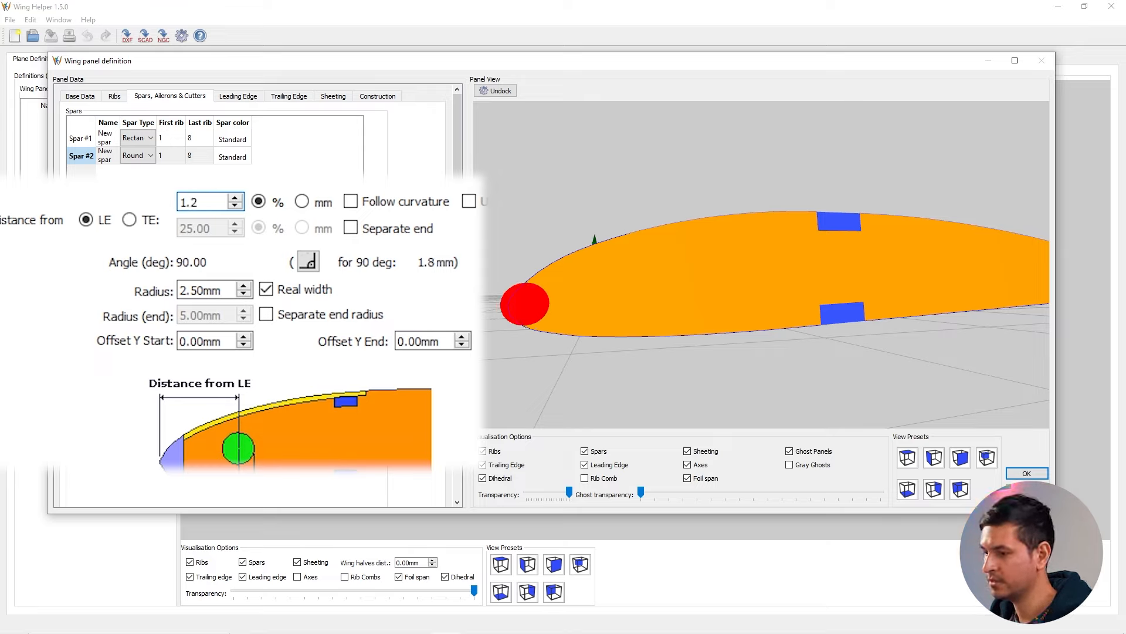
key("BackSpace")
type("5")
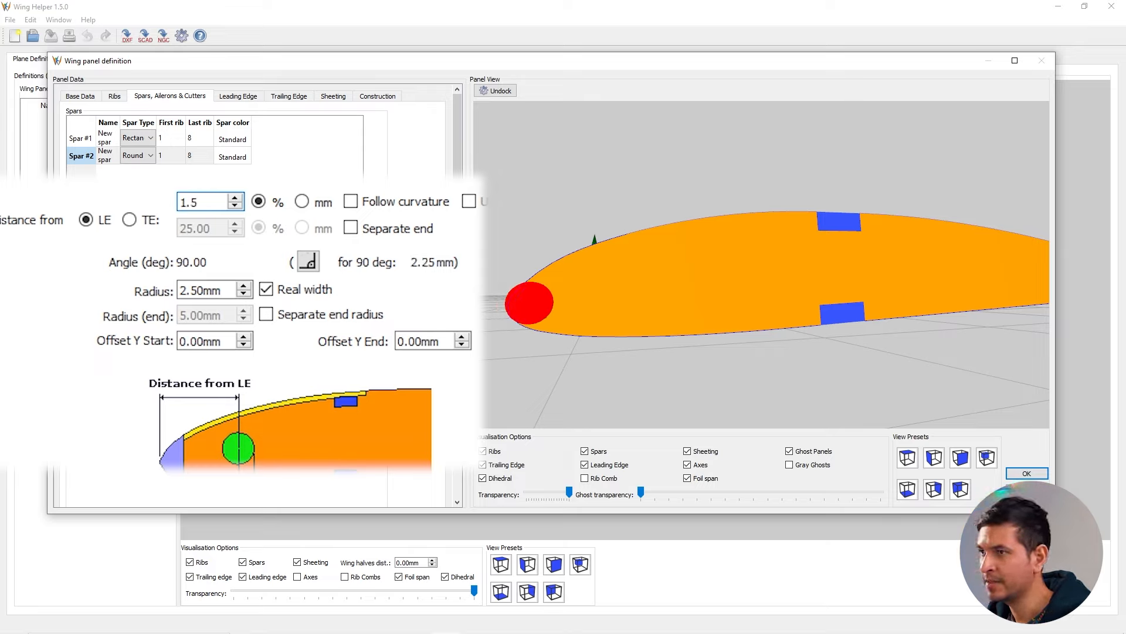
key("BackSpace")
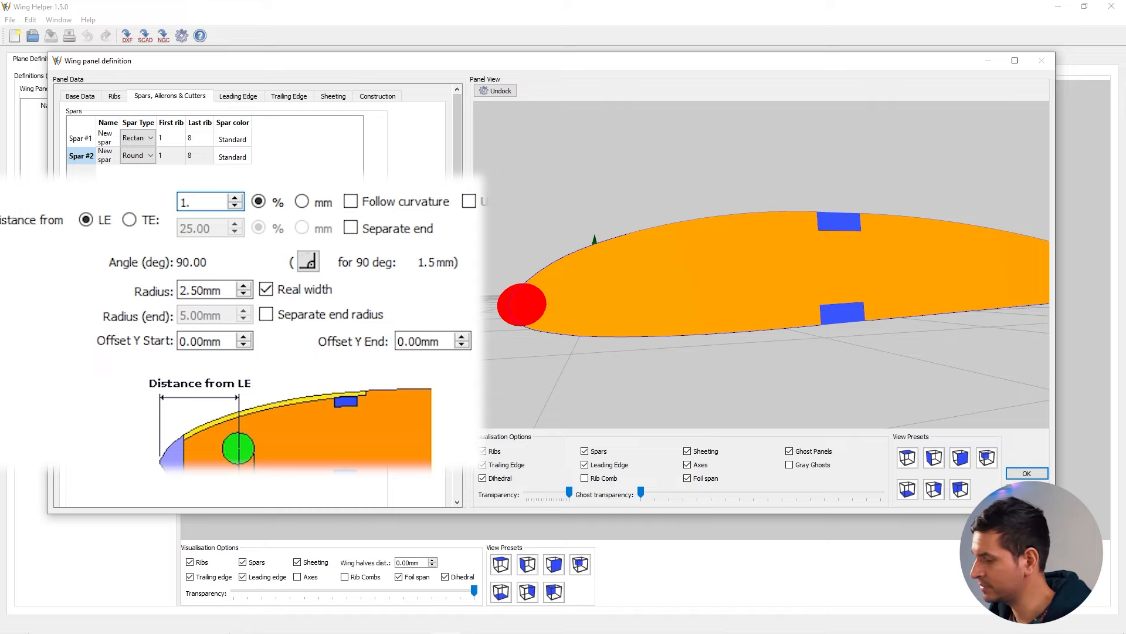
type("6")
mouse_move(733, 264)
left_mouse_down()
mouse_move(780, 299)
mouse_move(762, 255)
mouse_move(722, 254)
left_mouse_up()
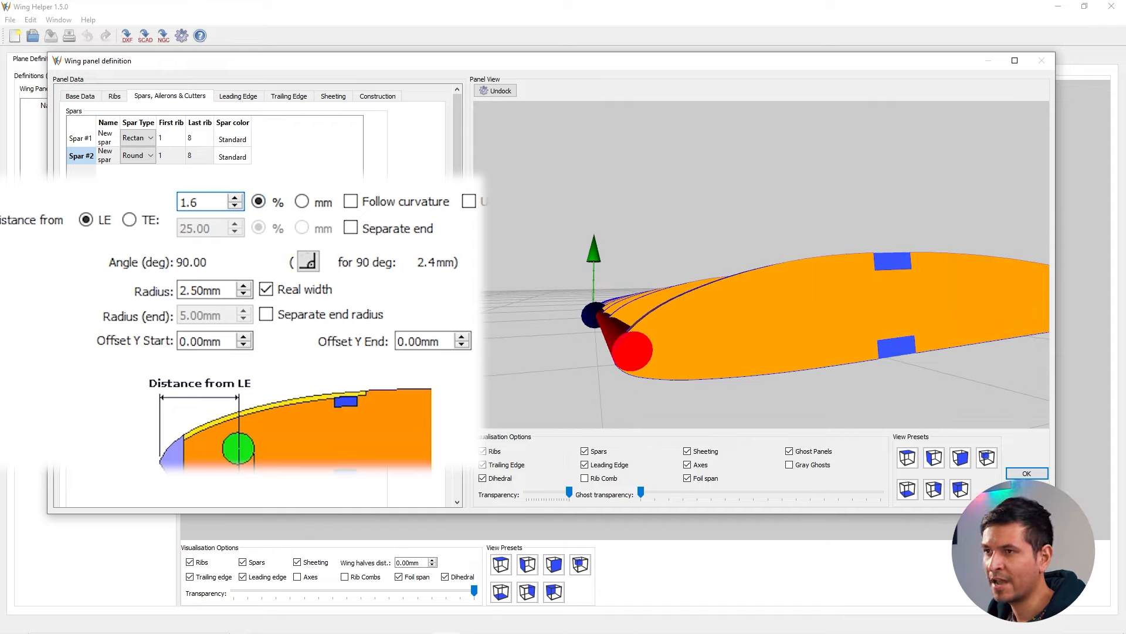
mouse_move(762, 282)
left_mouse_down()
mouse_move(764, 258)
mouse_move(783, 257)
mouse_move(745, 287)
left_mouse_up()
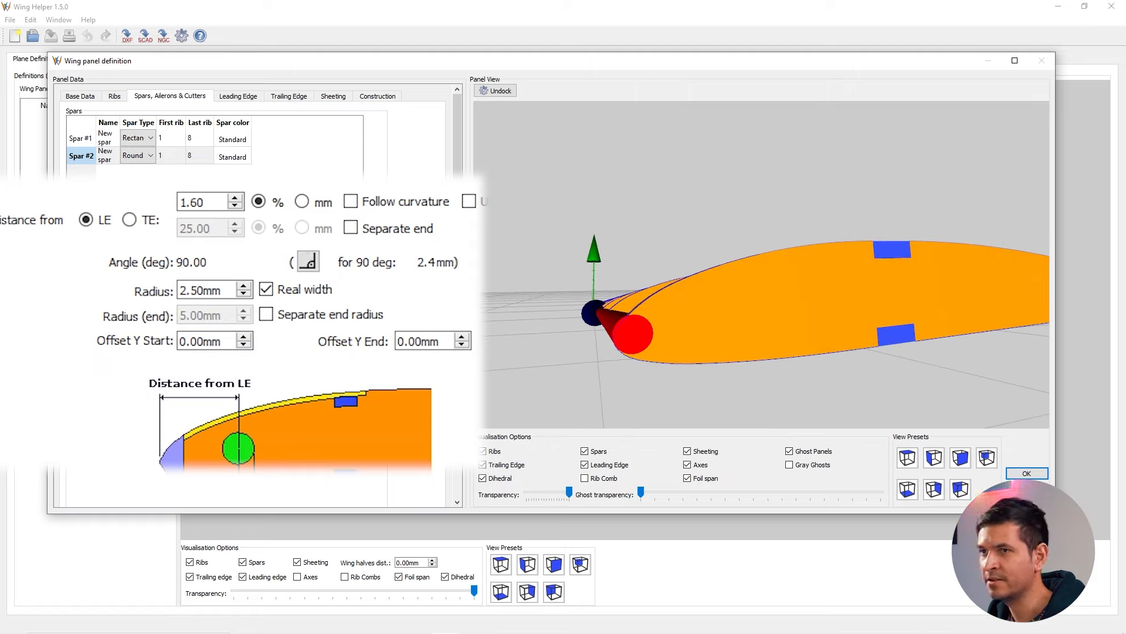
Lower Spar #2's Offset Y Start and Offset Y End to -0.50 mm.
left_click(244, 345)
left_click(244, 345)
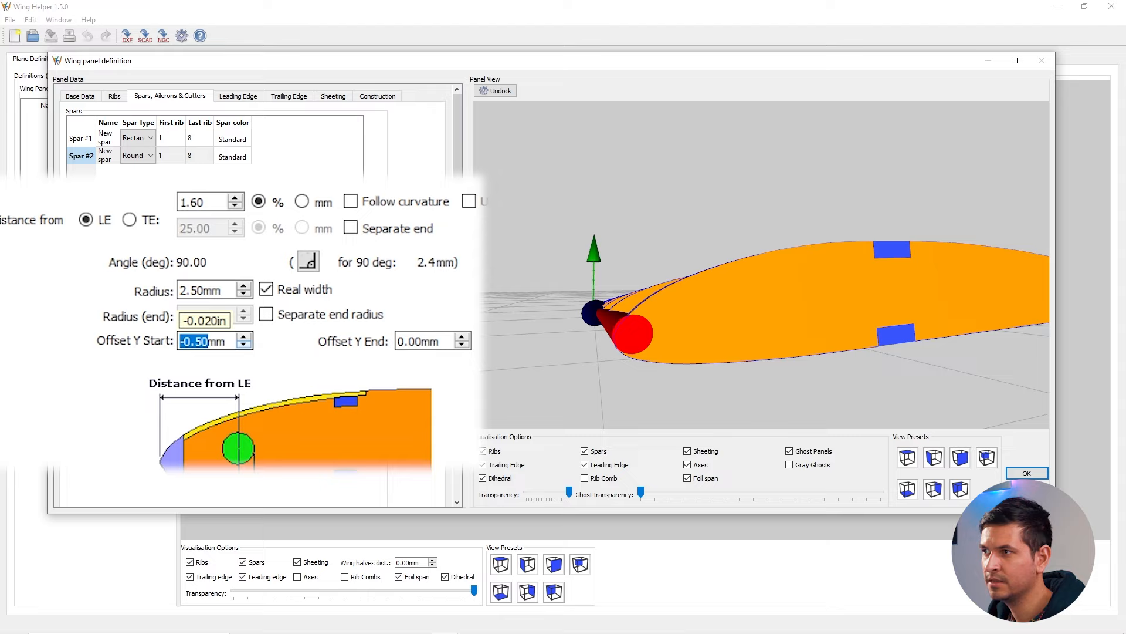
left_click(243, 345)
left_click(462, 345)
left_click(462, 345)
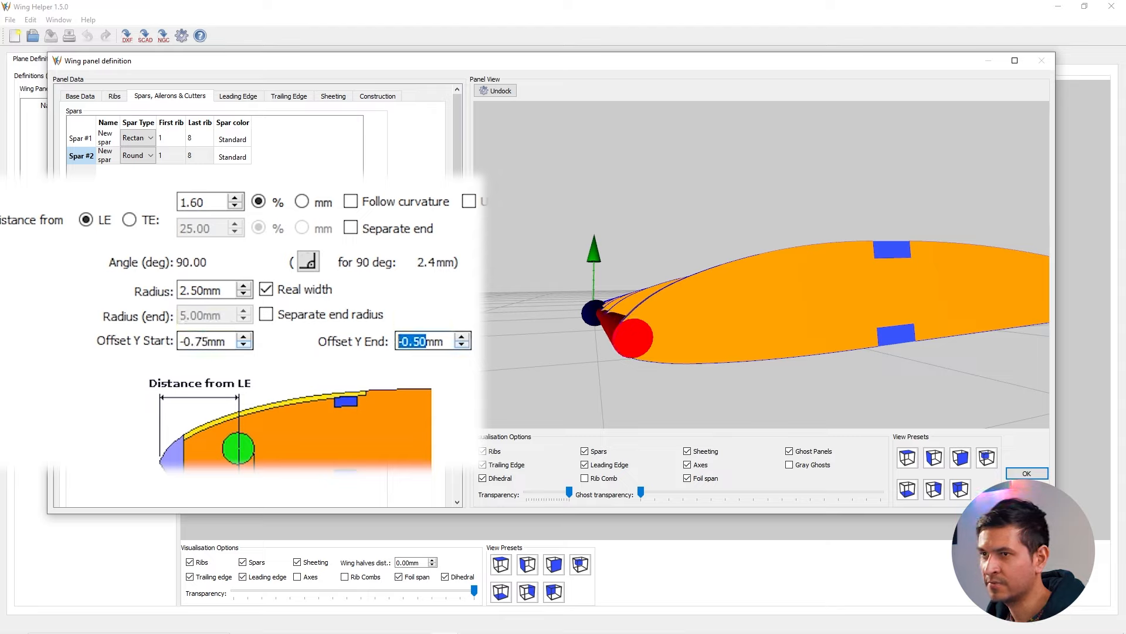
left_click(243, 337)
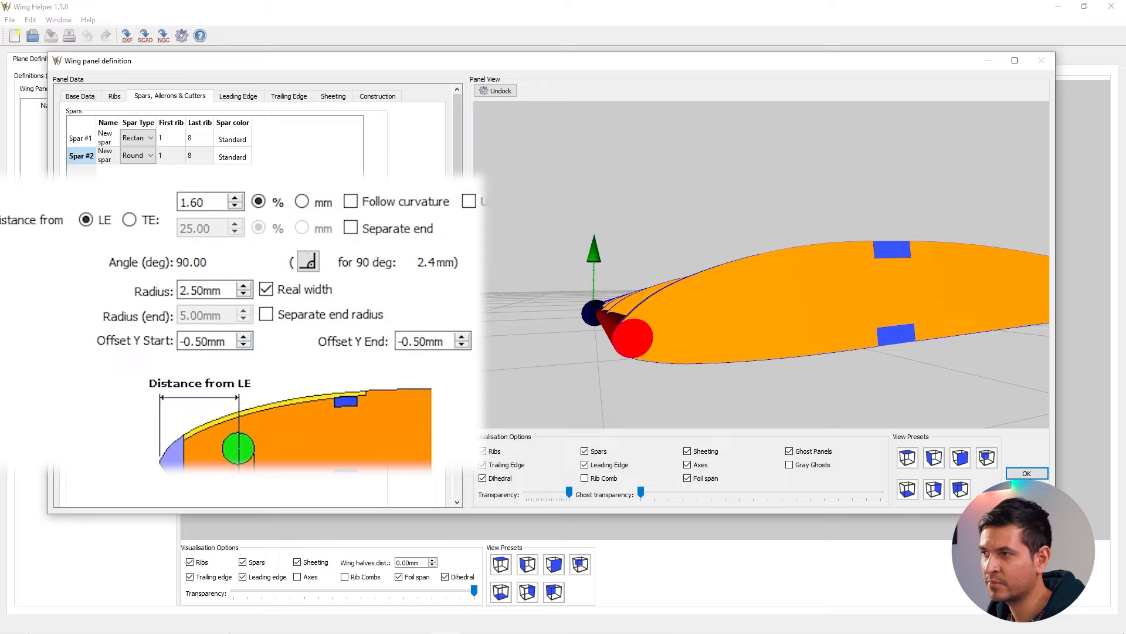
left_click_drag(763, 305, 757, 246)
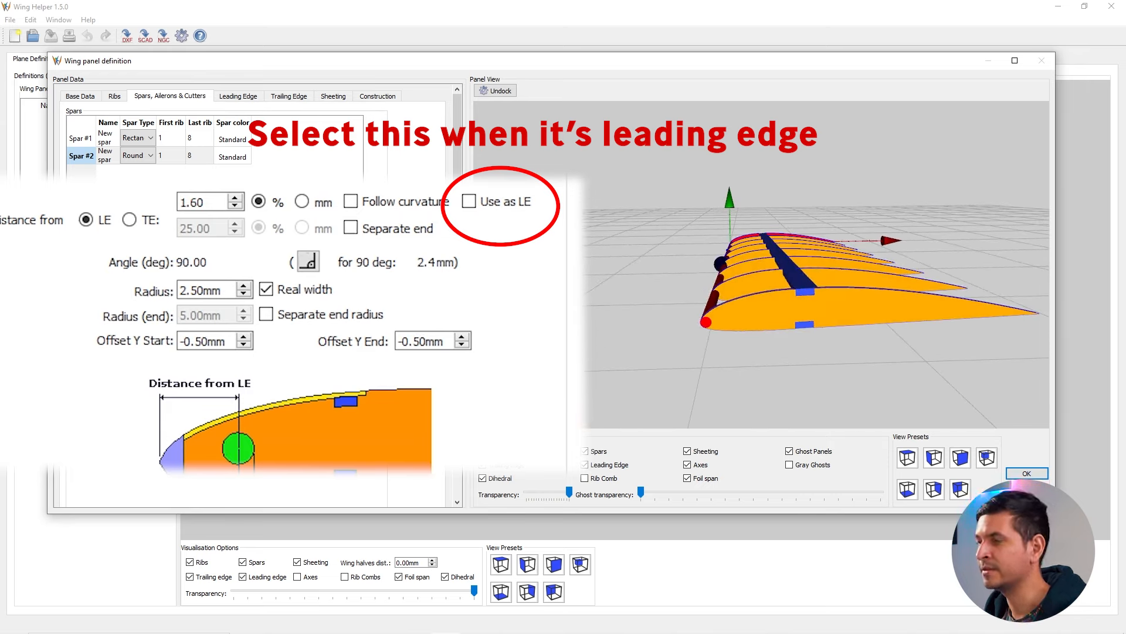
left_click_drag(756, 246, 733, 235)
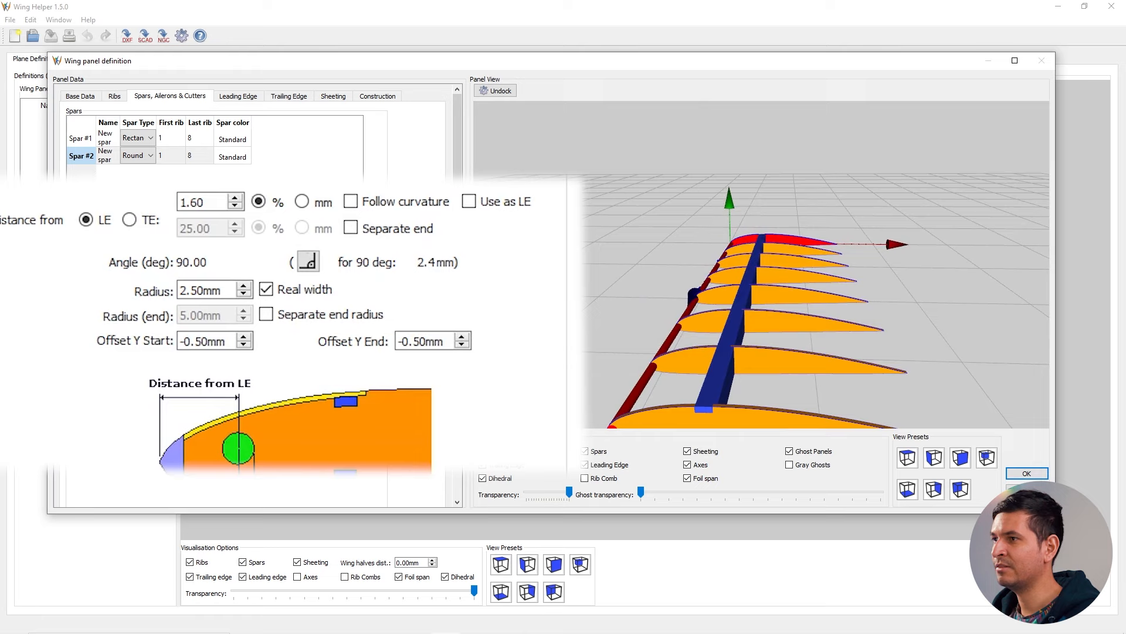
left_click(289, 95)
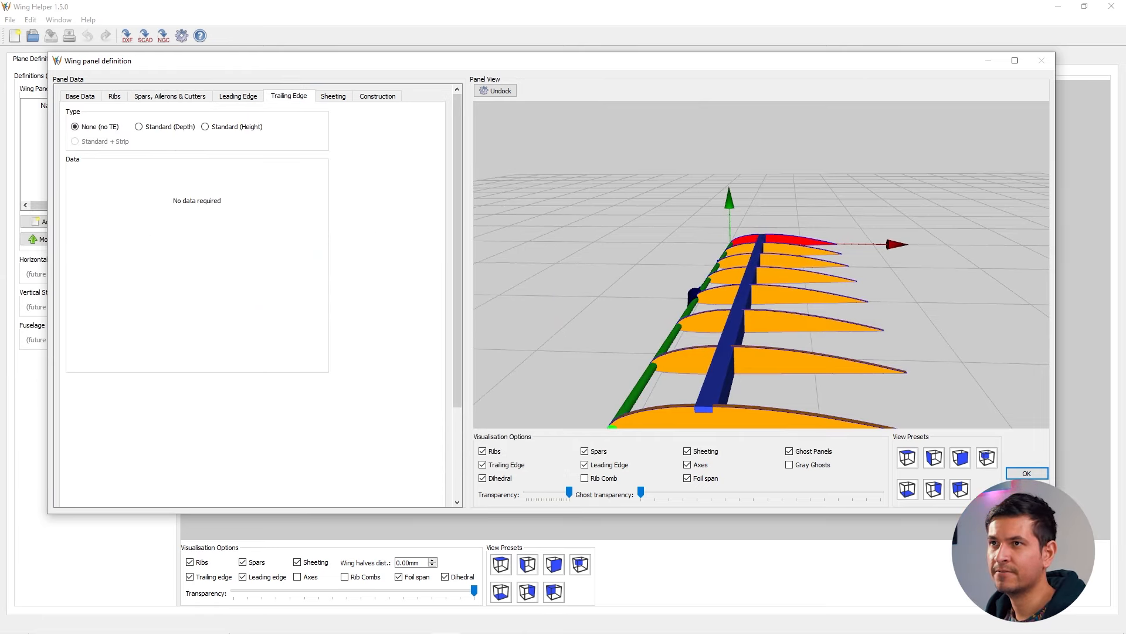
Give the panel a Standard (Height) trailing edge with 5.00 mm height.
left_click(139, 127)
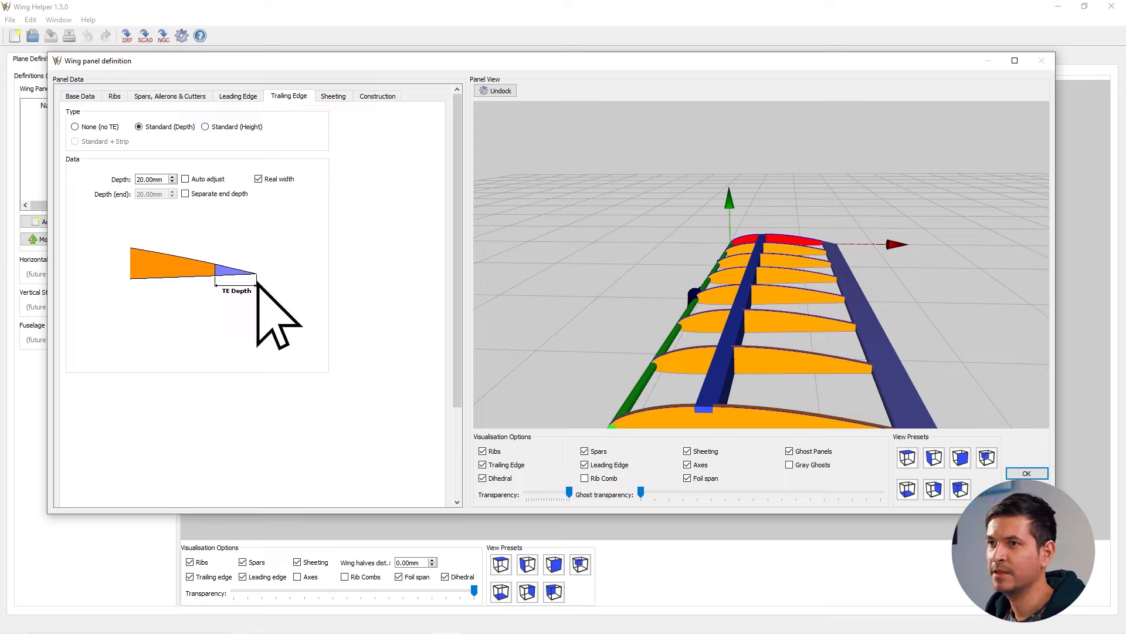
mouse_move(216, 281)
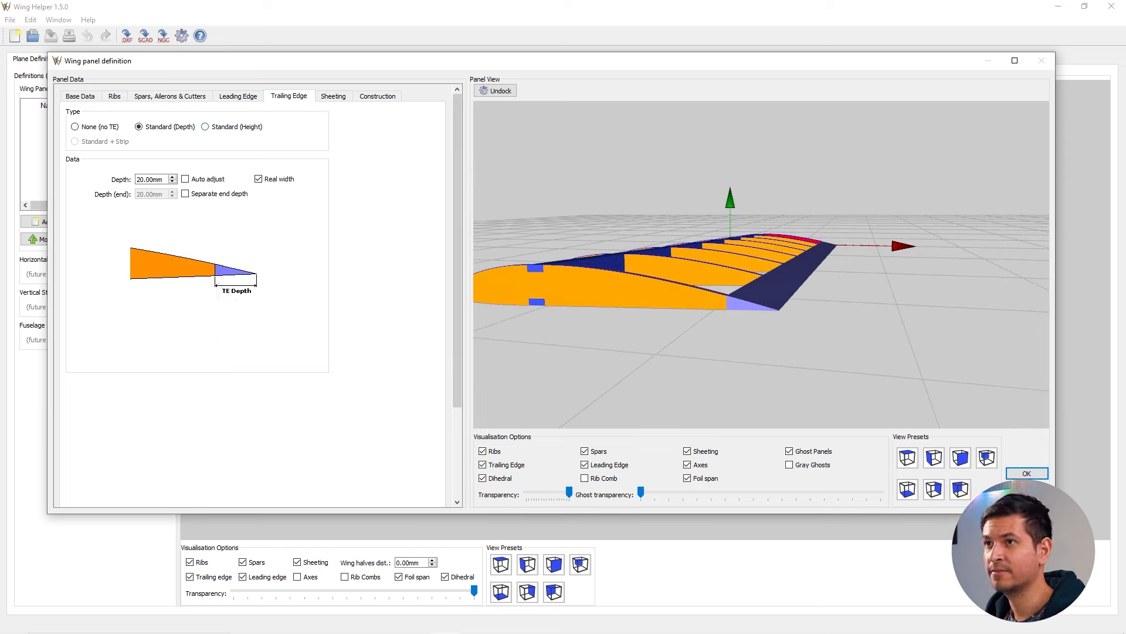
left_click(205, 126)
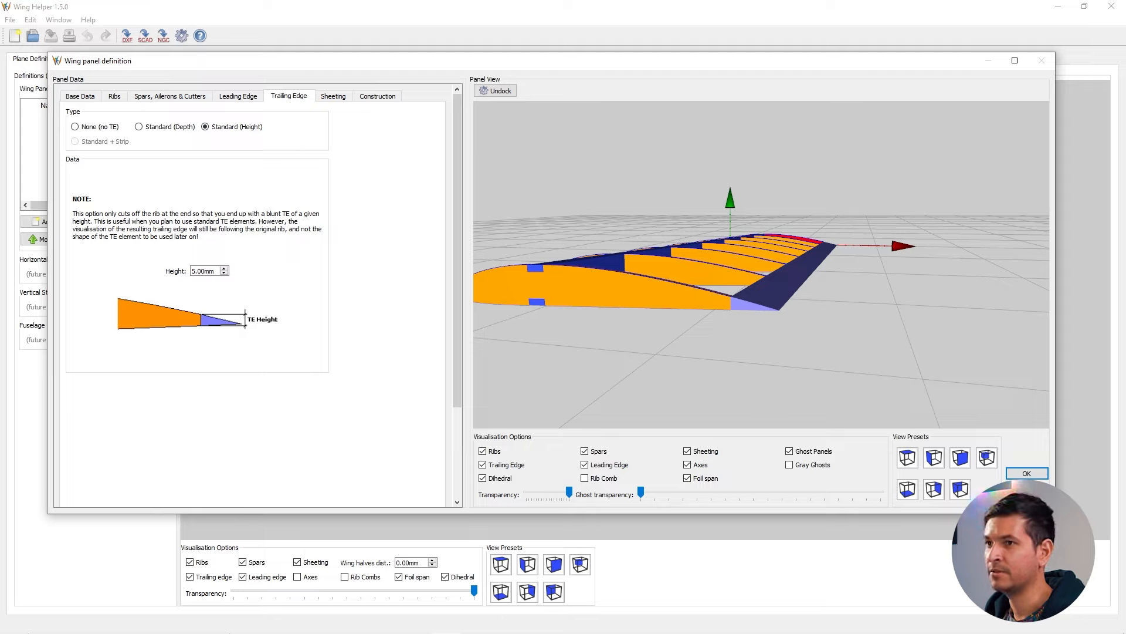
double_click(205, 270)
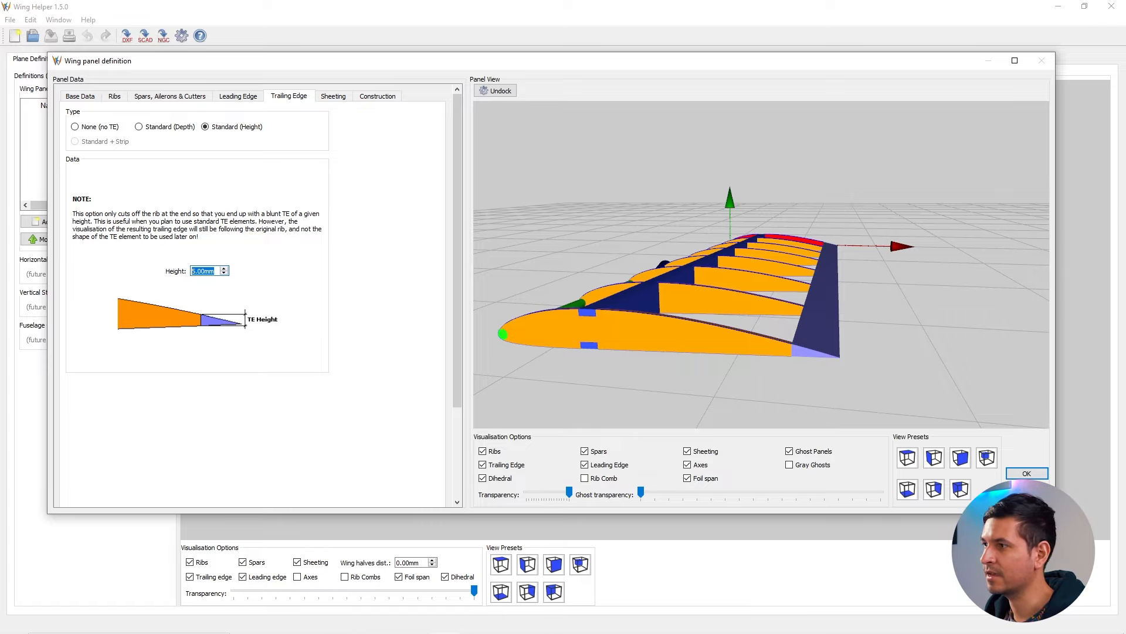
left_click_drag(716, 305, 809, 264)
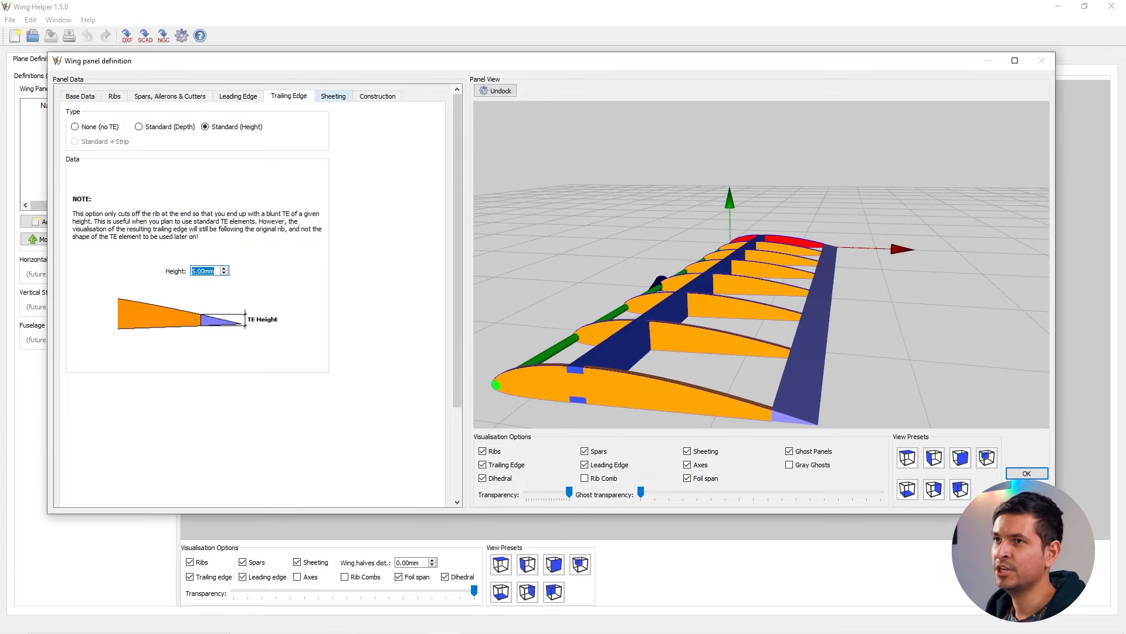
left_click(334, 95)
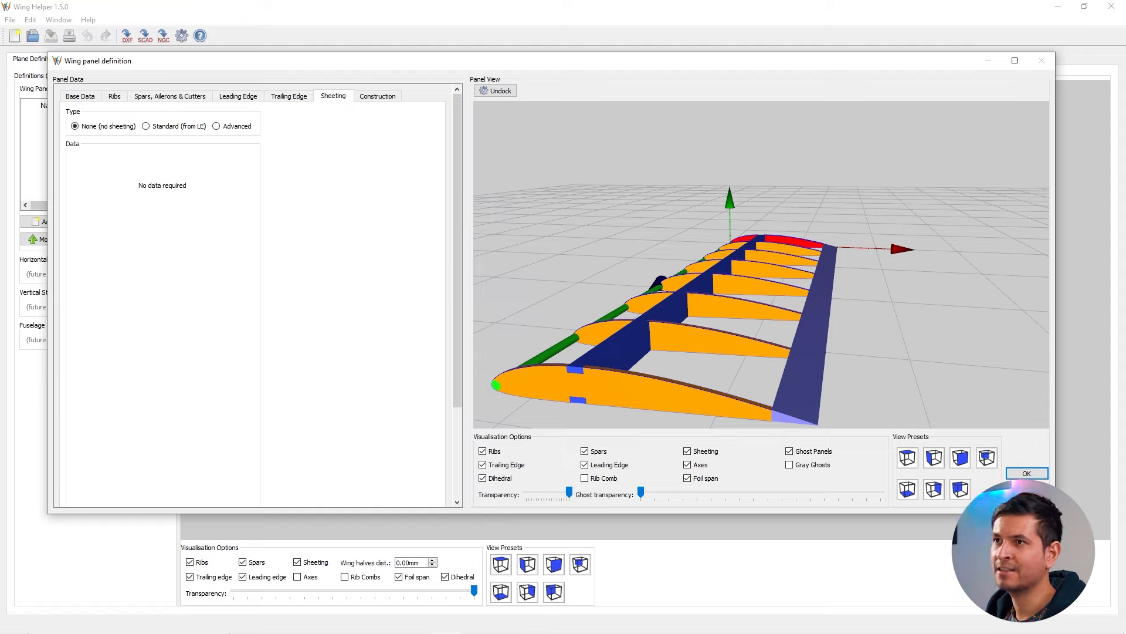
Switch to Advanced sheeting and add a sheeting strip named Balsa.
left_click(145, 126)
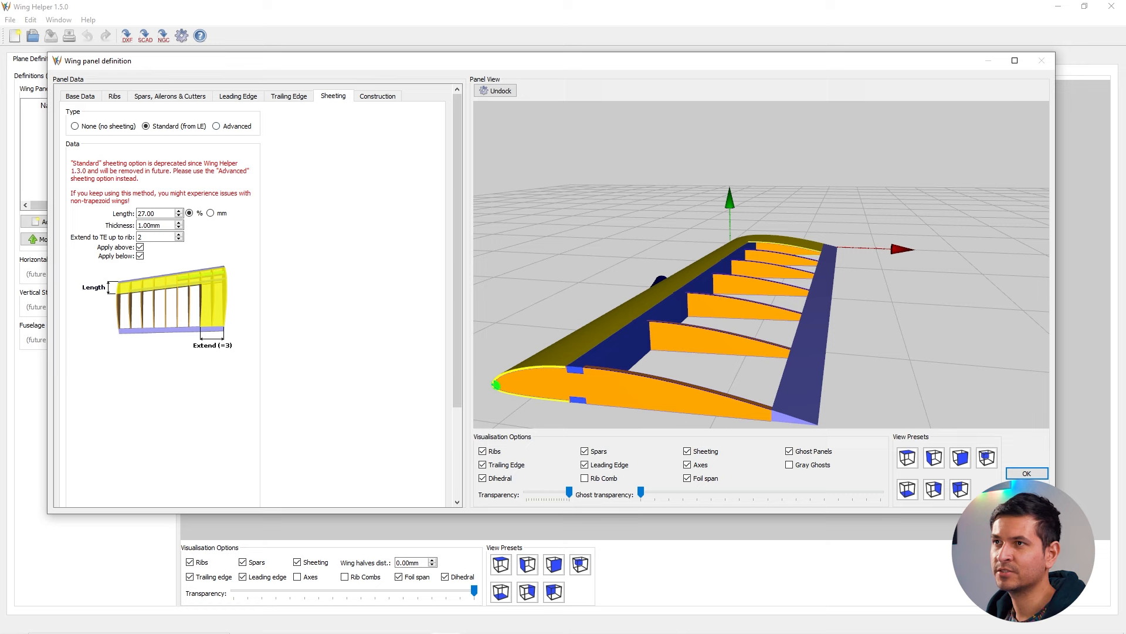
left_click(217, 126)
right_click(123, 202)
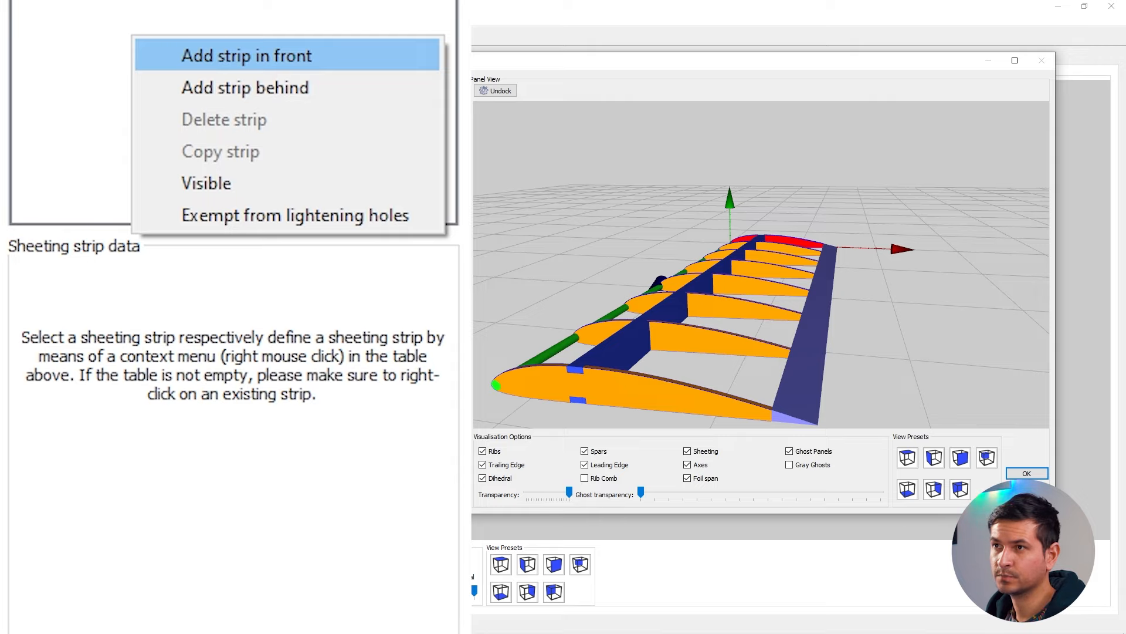
left_click(246, 55)
left_click_drag(762, 264, 836, 232)
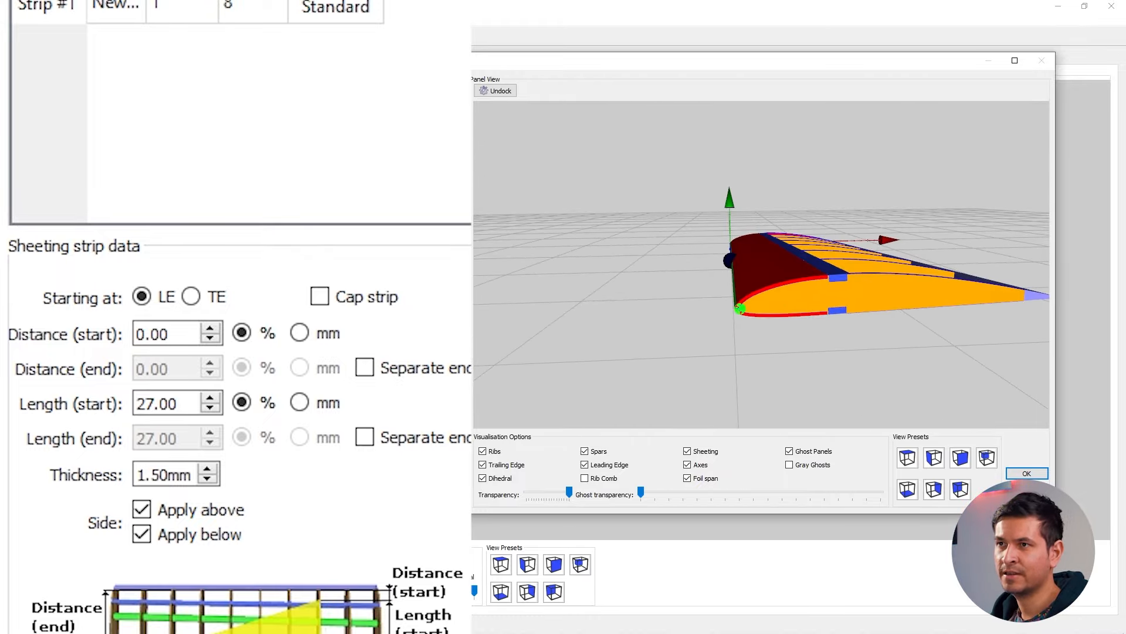
double_click(116, 5)
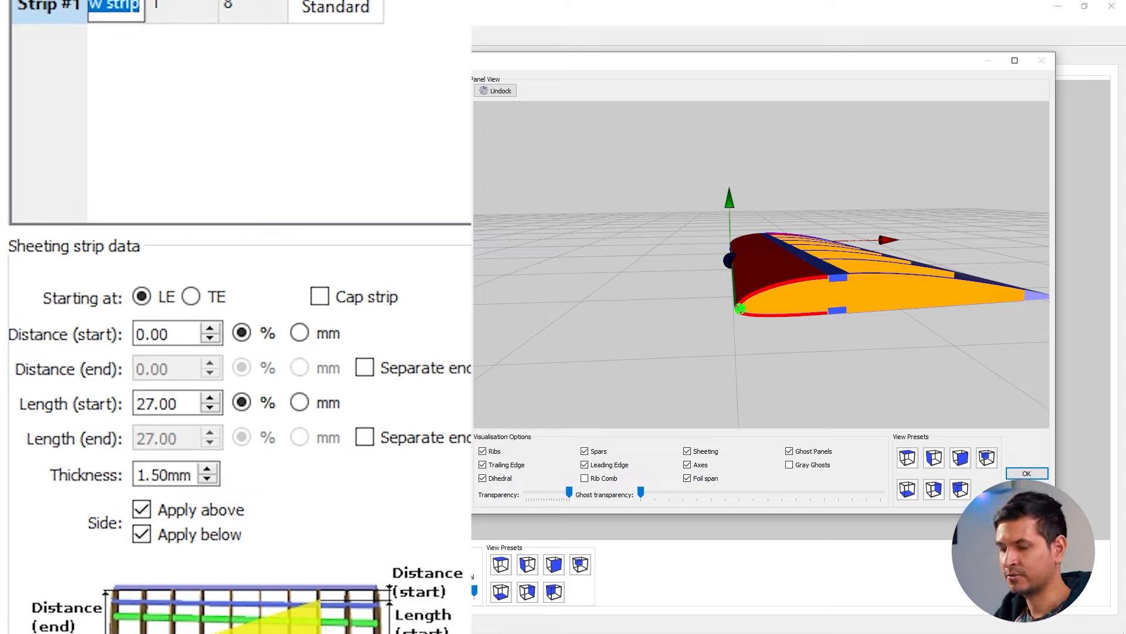
type("Bals")
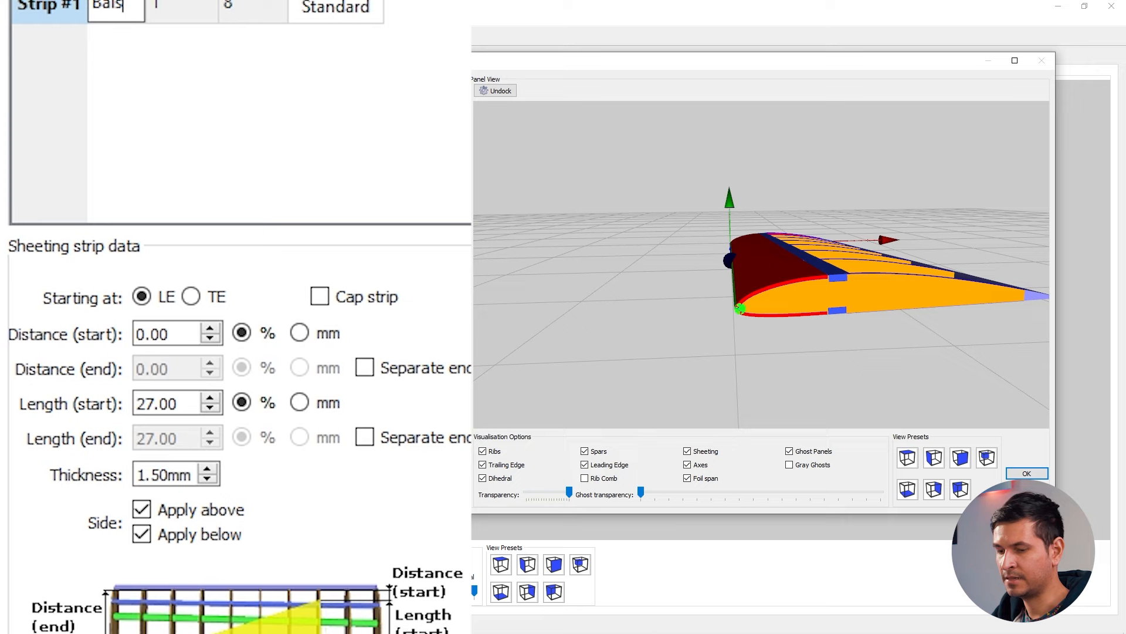
type("a")
key("Return")
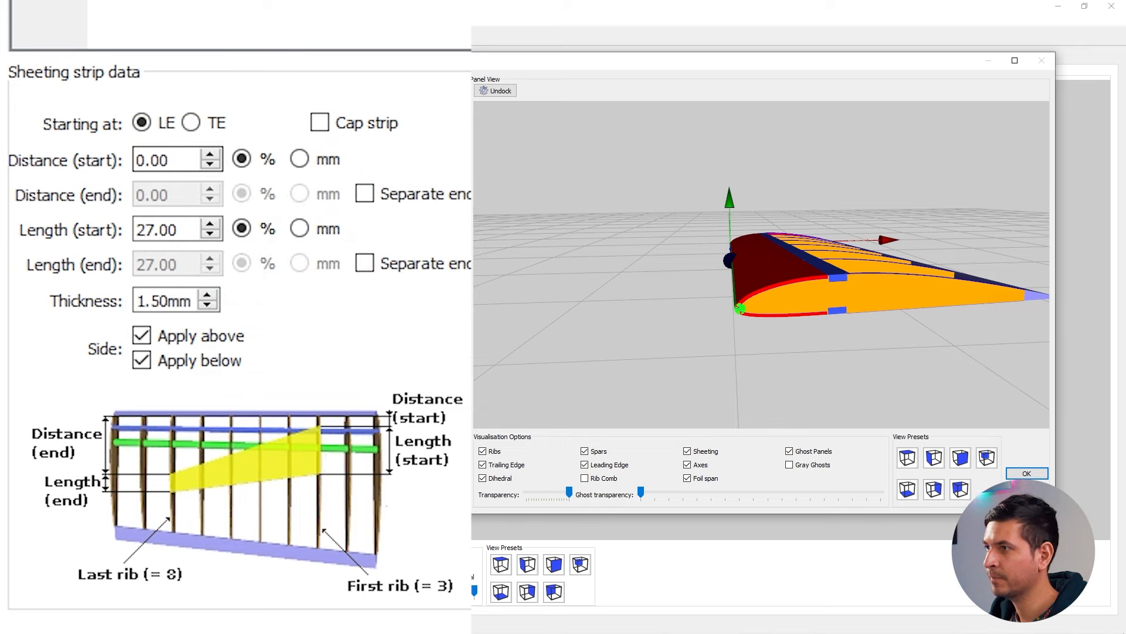
Set the Balsa strip's start length to 33% of the chord.
scroll(761, 264, "up", 10)
left_click_drag(761, 264, 698, 250)
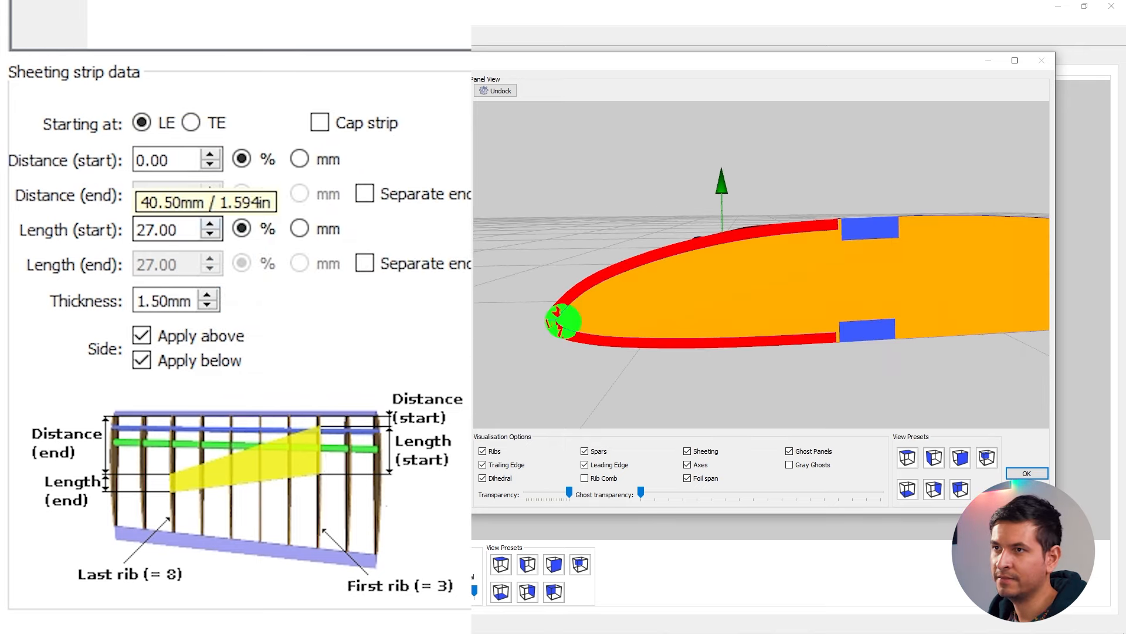
key("Up")
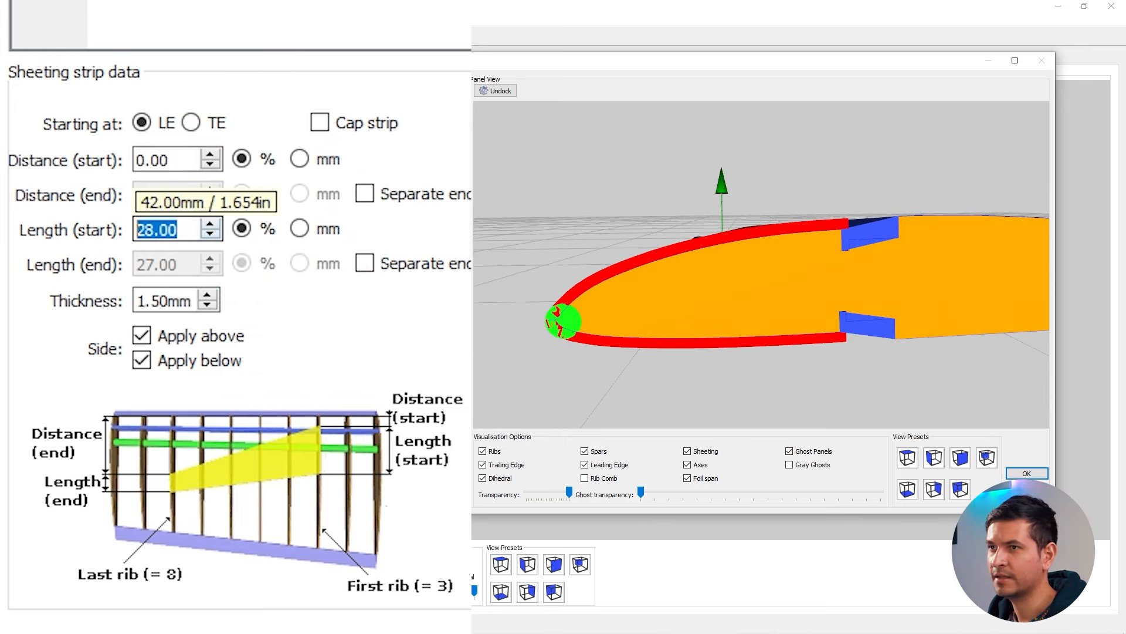
key("Down")
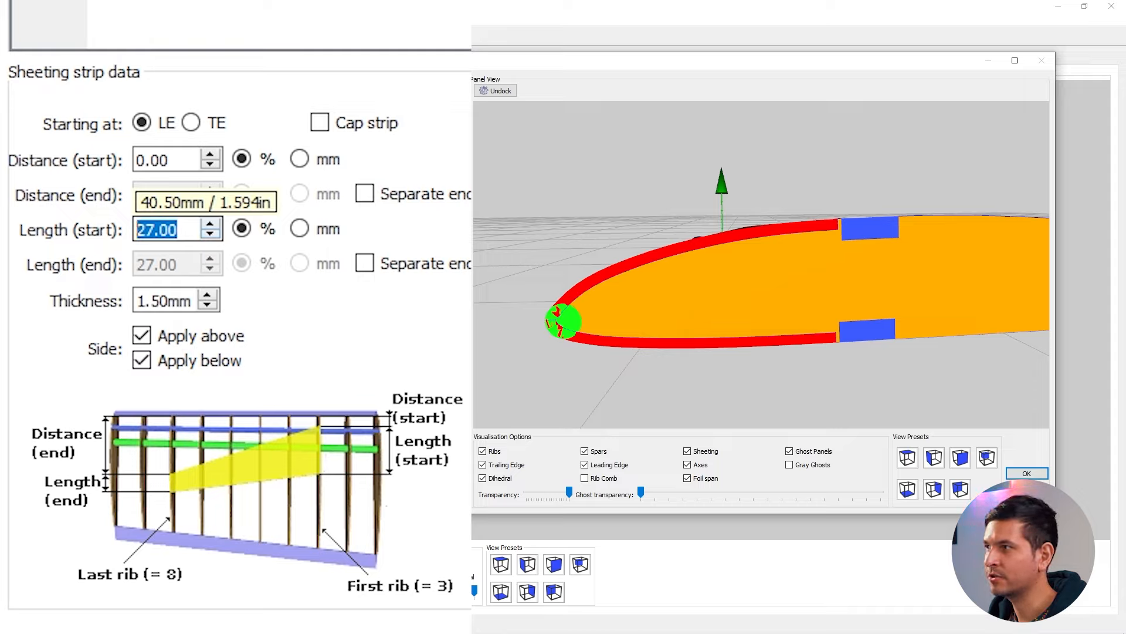
key("Up")
key("Up")
key("Up")
key("Up")
key("Up")
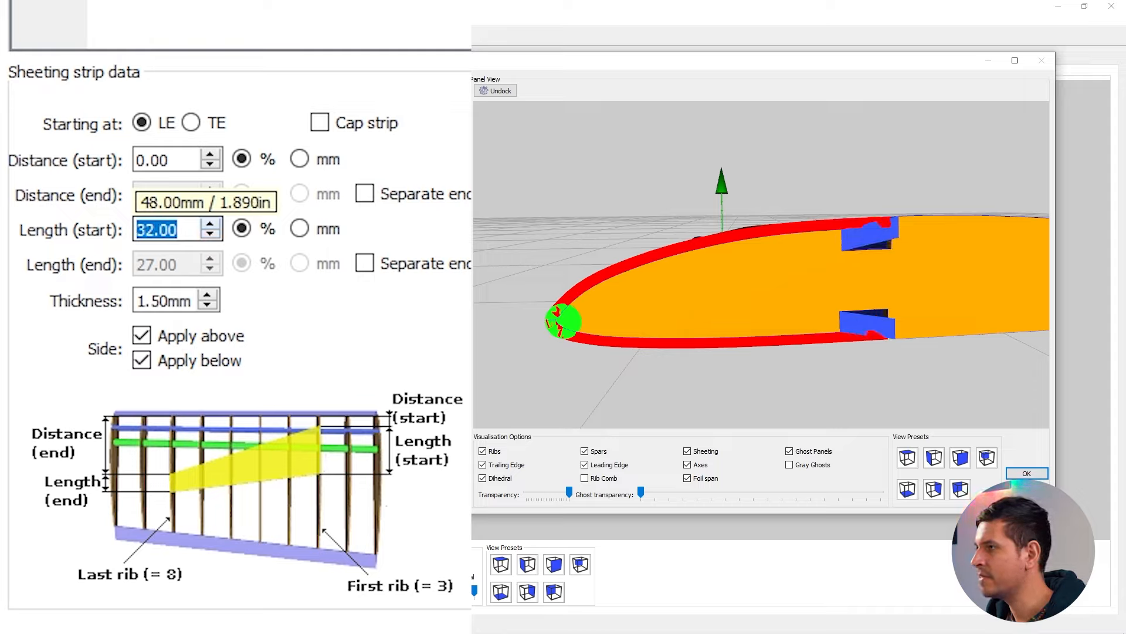
key("Up")
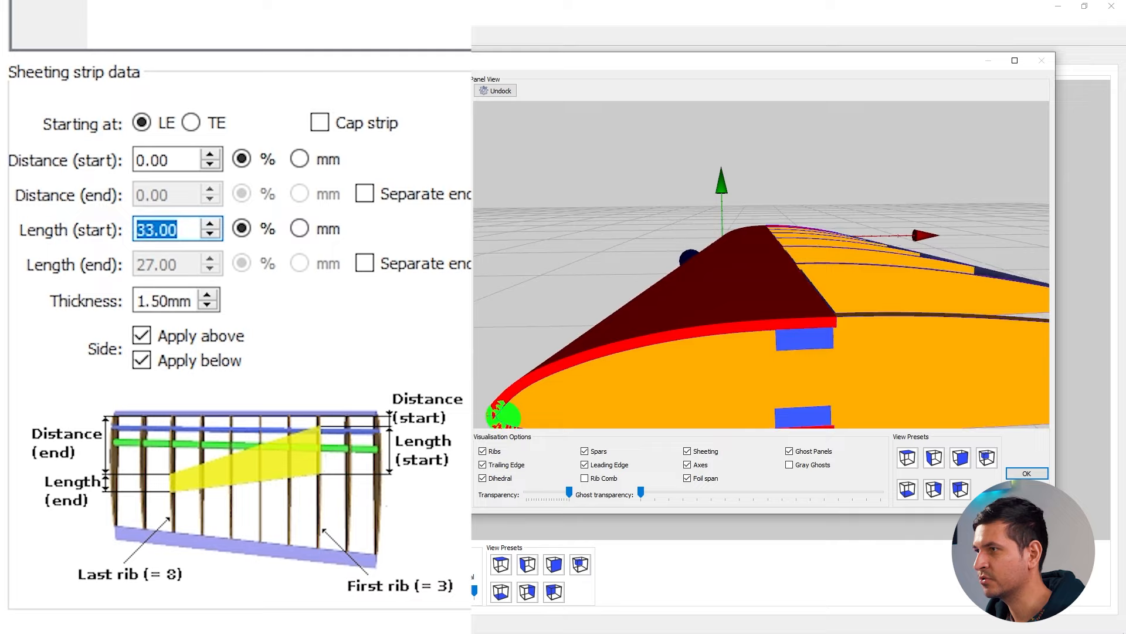
left_click_drag(761, 282, 833, 263)
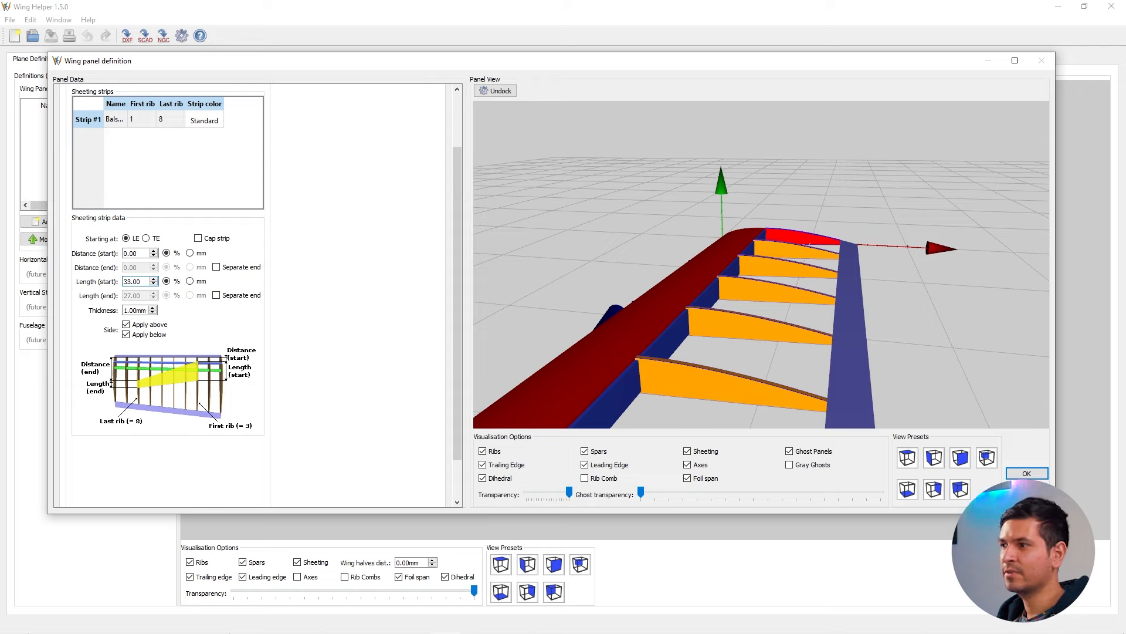
scroll(255, 293, "up", 2)
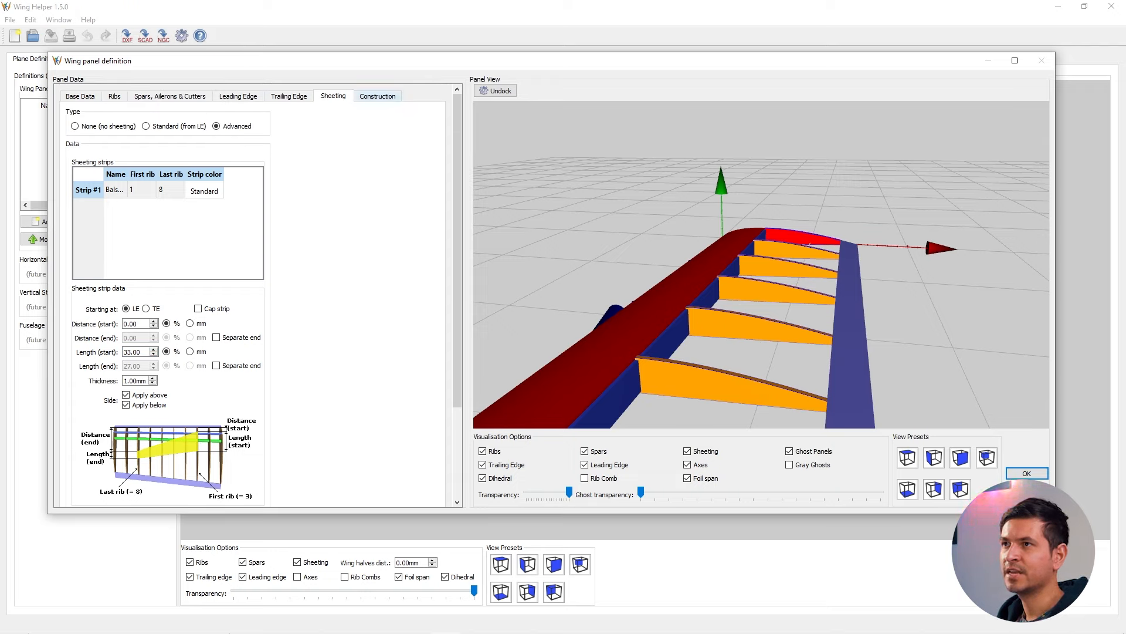
Turn on Standard lightening holes in the Construction settings.
left_click(377, 95)
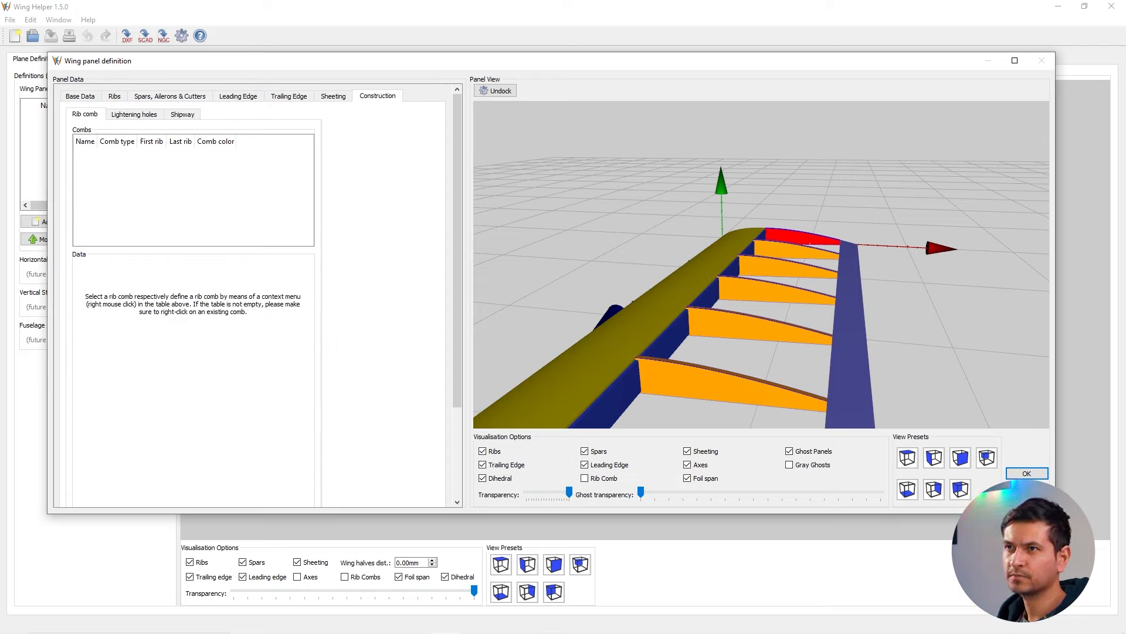
left_click(134, 114)
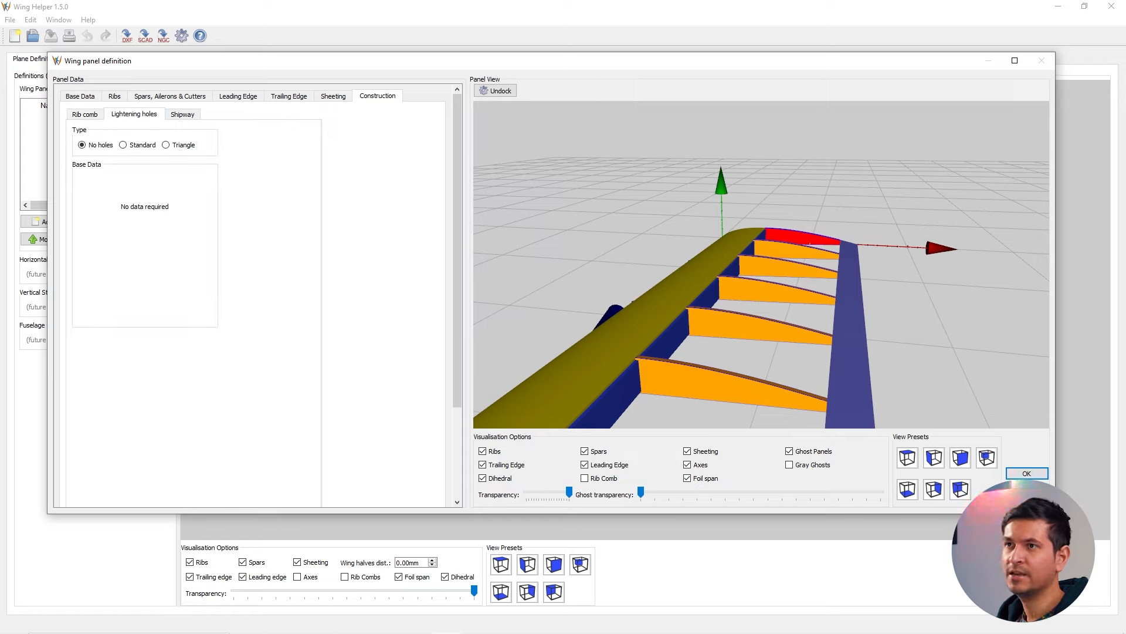
left_click(123, 145)
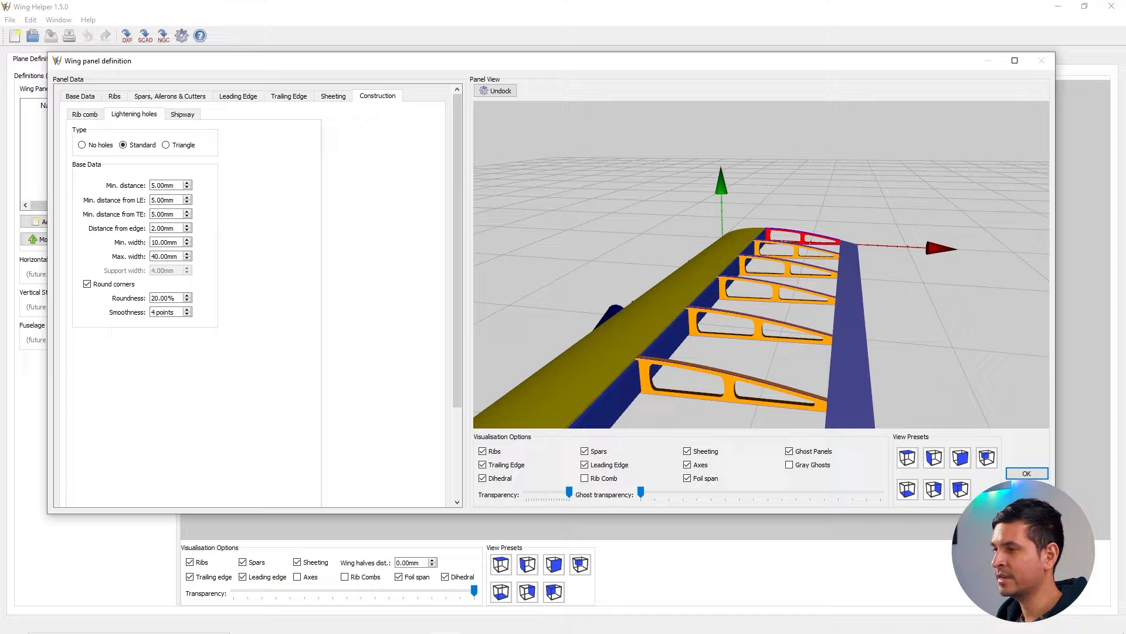
mouse_move(727, 293)
left_mouse_down()
mouse_move(745, 222)
mouse_move(690, 297)
mouse_move(757, 273)
mouse_move(769, 255)
mouse_move(692, 301)
mouse_move(730, 294)
mouse_move(748, 268)
mouse_move(723, 275)
left_mouse_up()
scroll(733, 258, "down", 3)
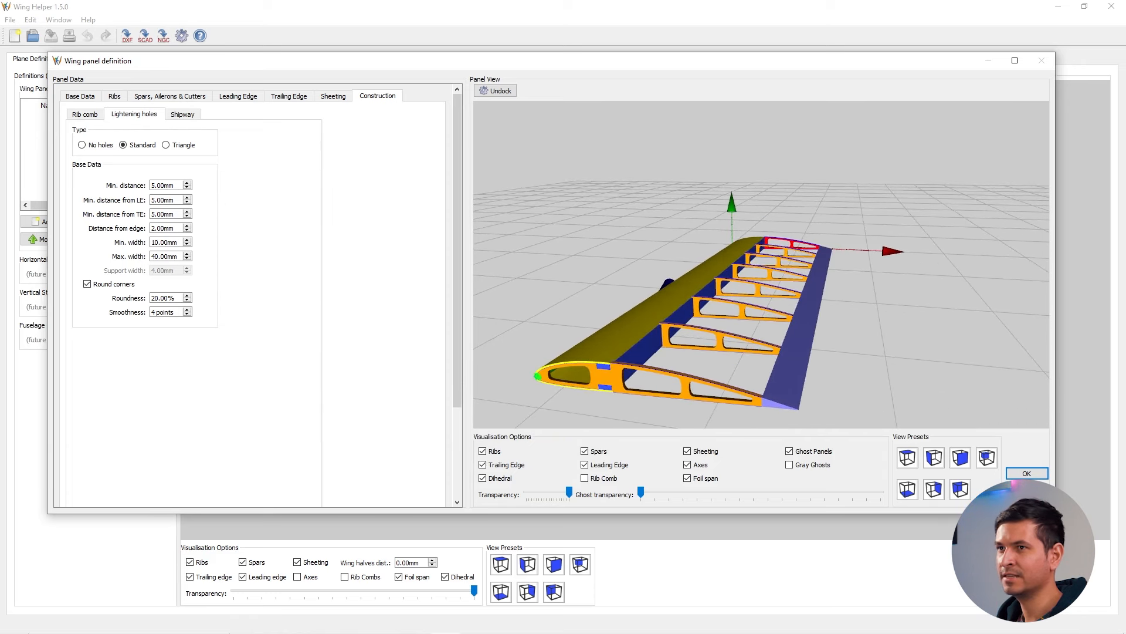
Set the hole minimum distances to 9mm and the maximum hole width to 50mm.
double_click(155, 184)
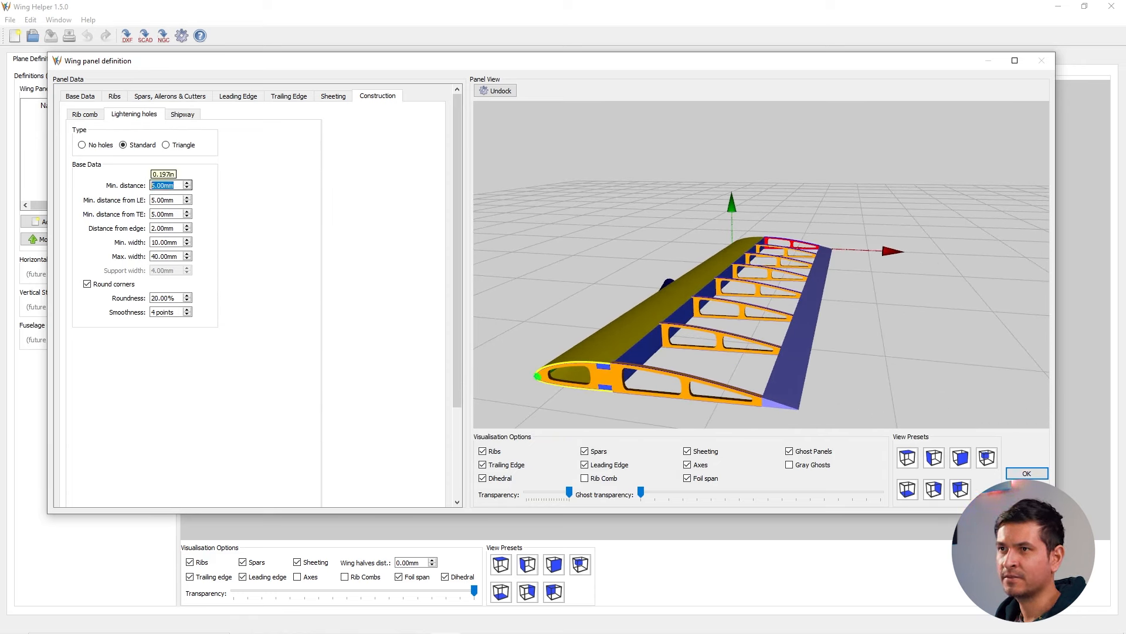
type("9")
double_click(155, 200)
type("9")
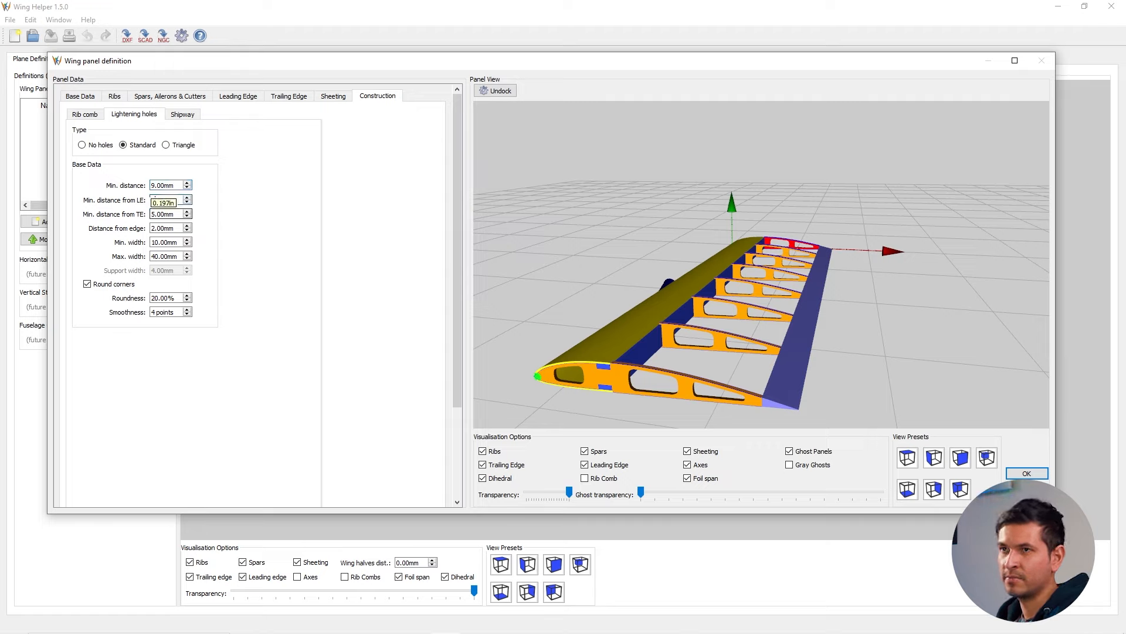
double_click(154, 213)
type("9")
key("Tab")
key("Tab")
type("9")
key("Tab")
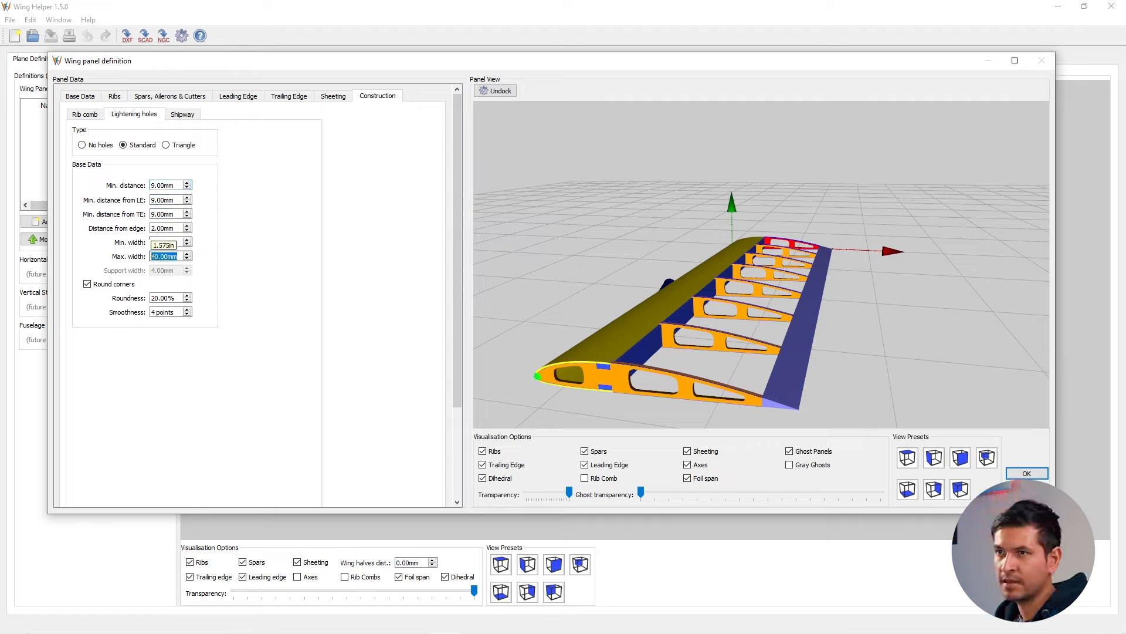
type("50")
key("Tab")
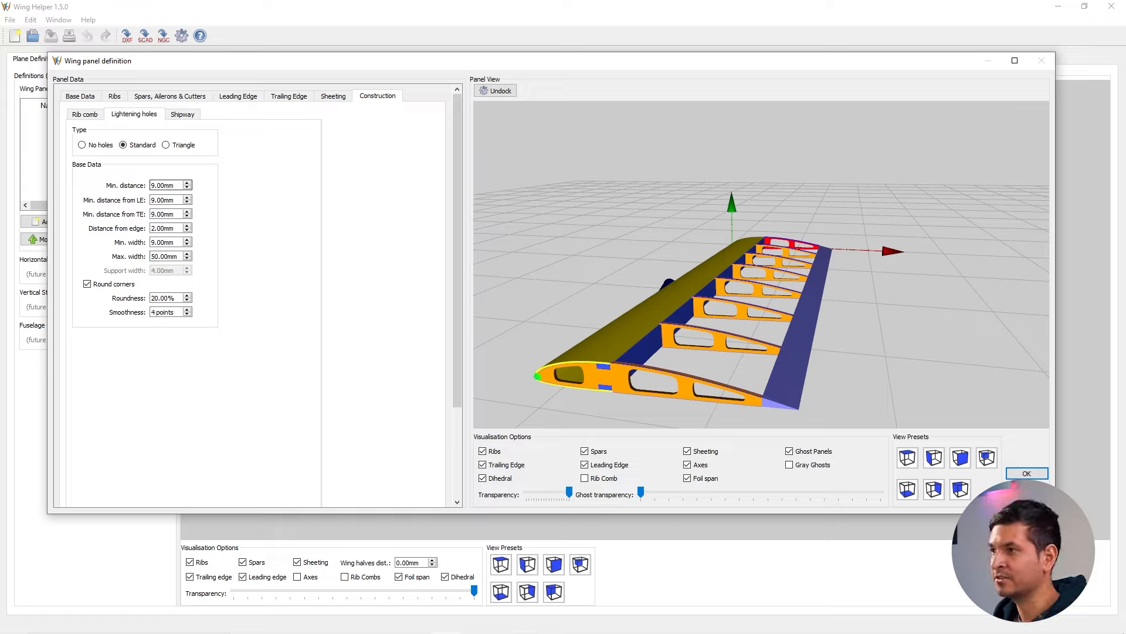
Switch the lightening hole type from Standard to Triangle and inspect the ribs.
left_click_drag(757, 270, 727, 238)
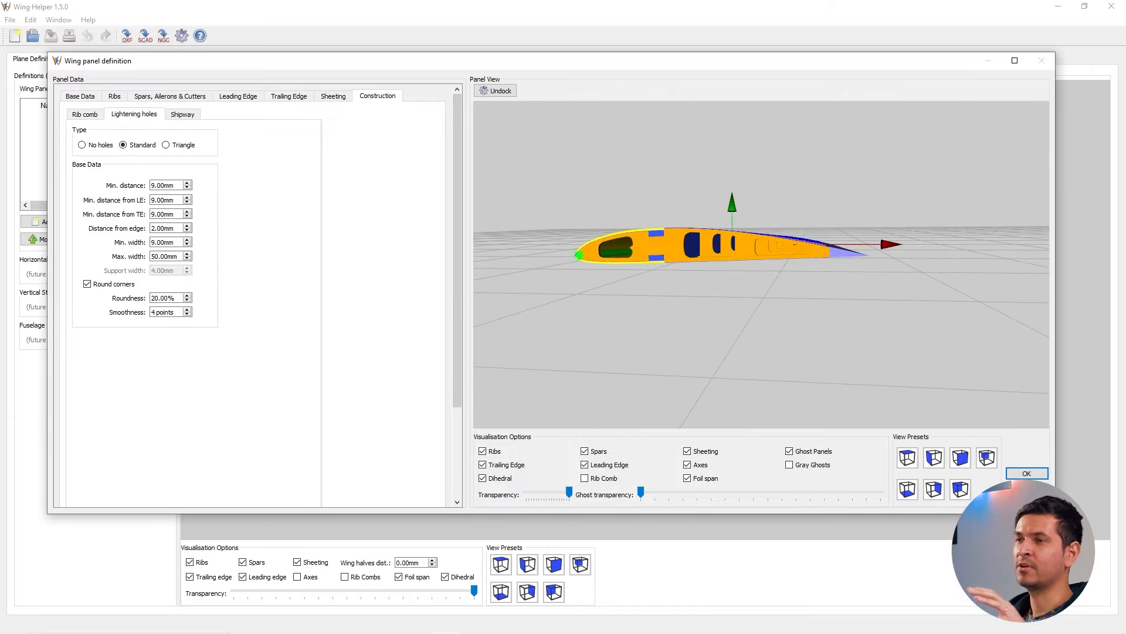
left_click_drag(740, 271, 651, 285)
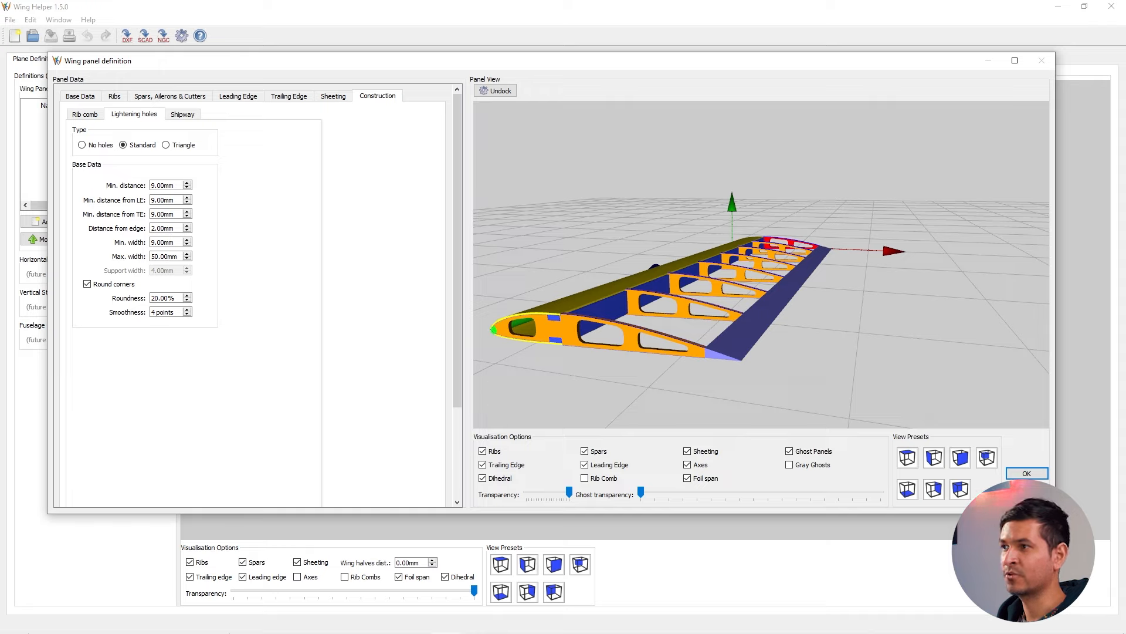
mouse_move(651, 285)
left_mouse_down()
mouse_move(659, 321)
mouse_move(664, 297)
left_mouse_up()
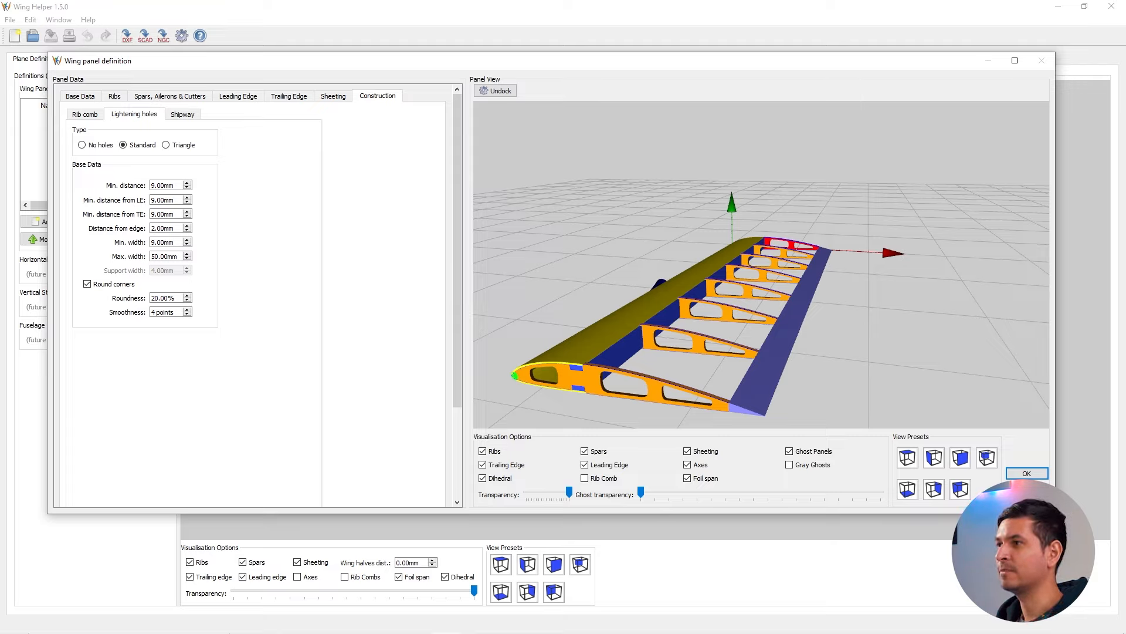
mouse_move(661, 285)
left_mouse_down()
mouse_move(662, 296)
mouse_move(660, 271)
left_mouse_up()
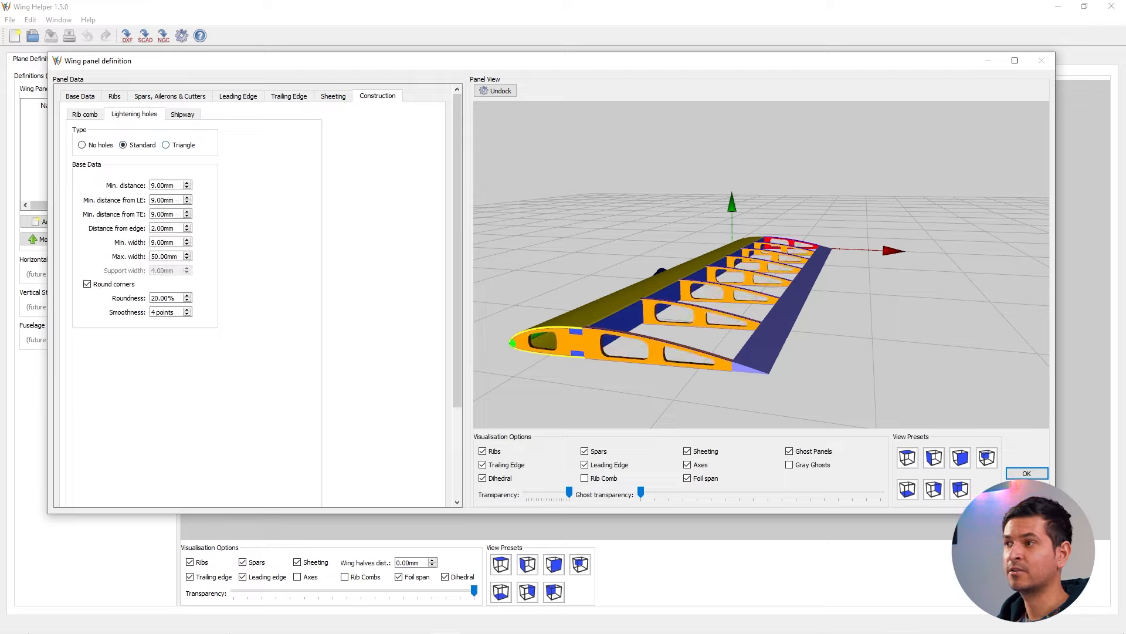
left_click(166, 145)
mouse_move(657, 287)
left_mouse_down()
mouse_move(695, 285)
mouse_move(699, 271)
mouse_move(674, 283)
left_mouse_up()
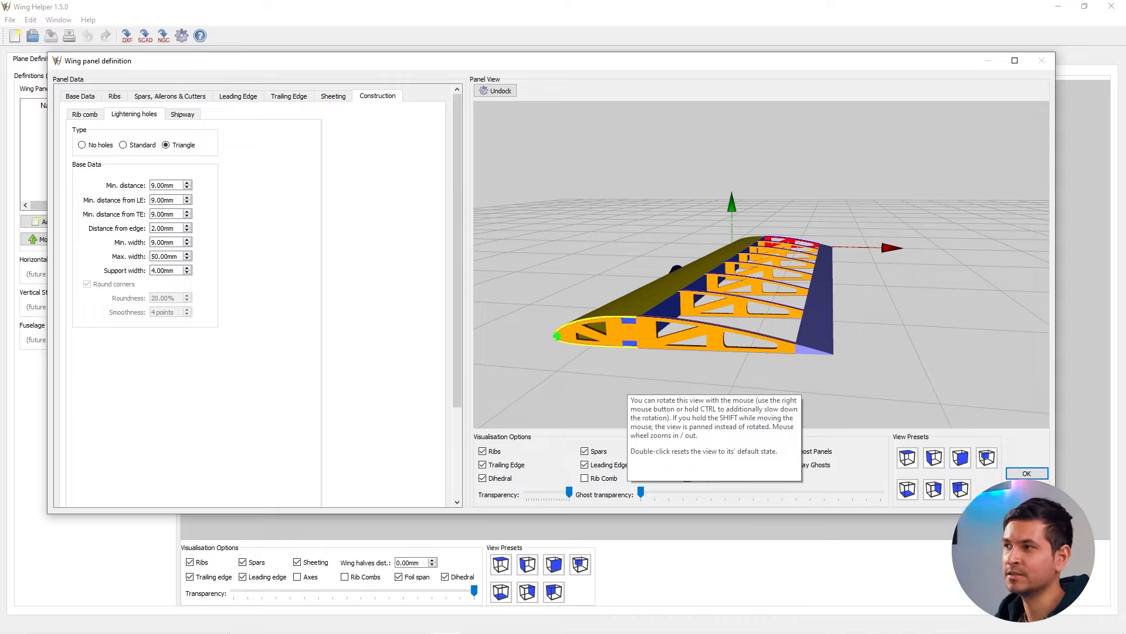
Return the holes to Standard, briefly trying No holes before reselecting Standard.
left_click_drag(627, 382, 603, 381)
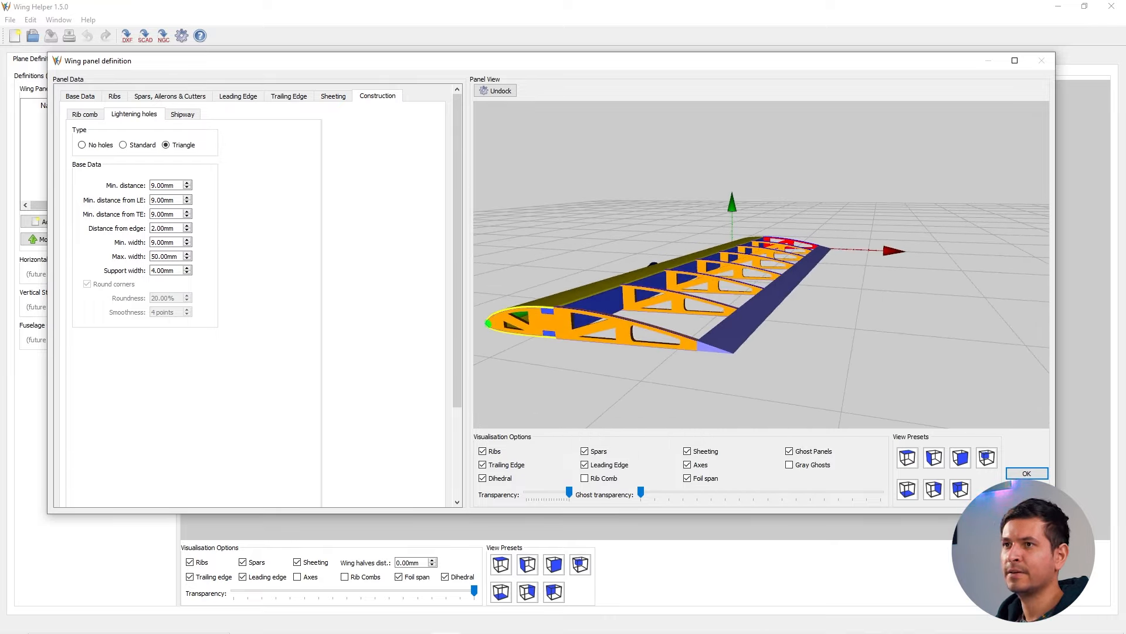
left_click(123, 145)
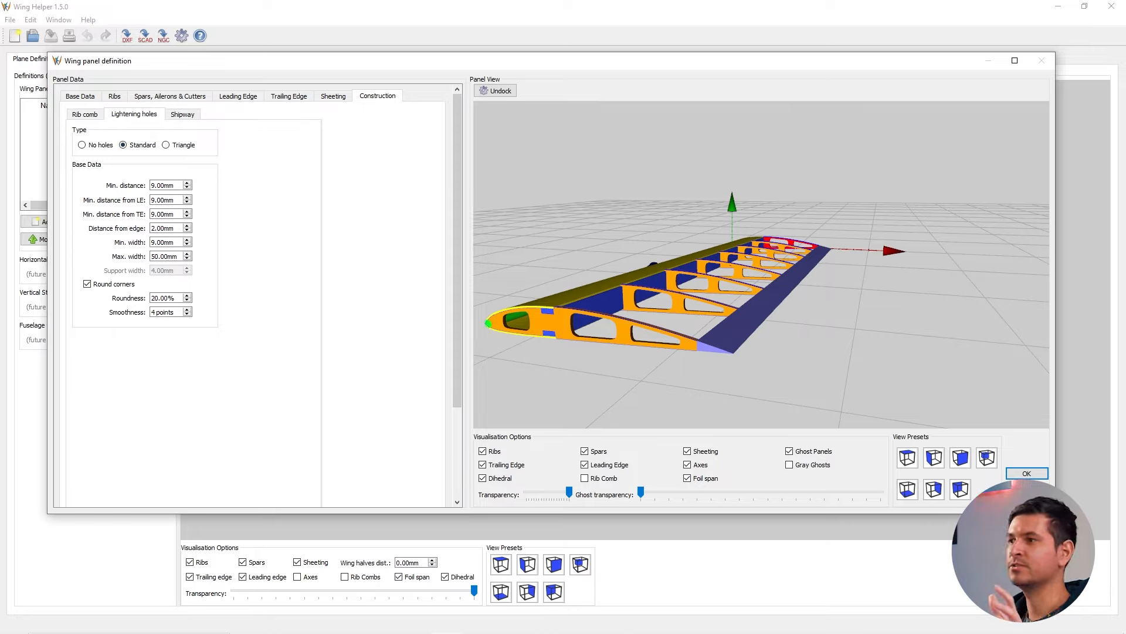
mouse_move(611, 369)
left_mouse_down()
mouse_move(659, 377)
mouse_move(626, 384)
mouse_move(587, 349)
mouse_move(659, 365)
mouse_move(581, 413)
mouse_move(626, 385)
left_mouse_up()
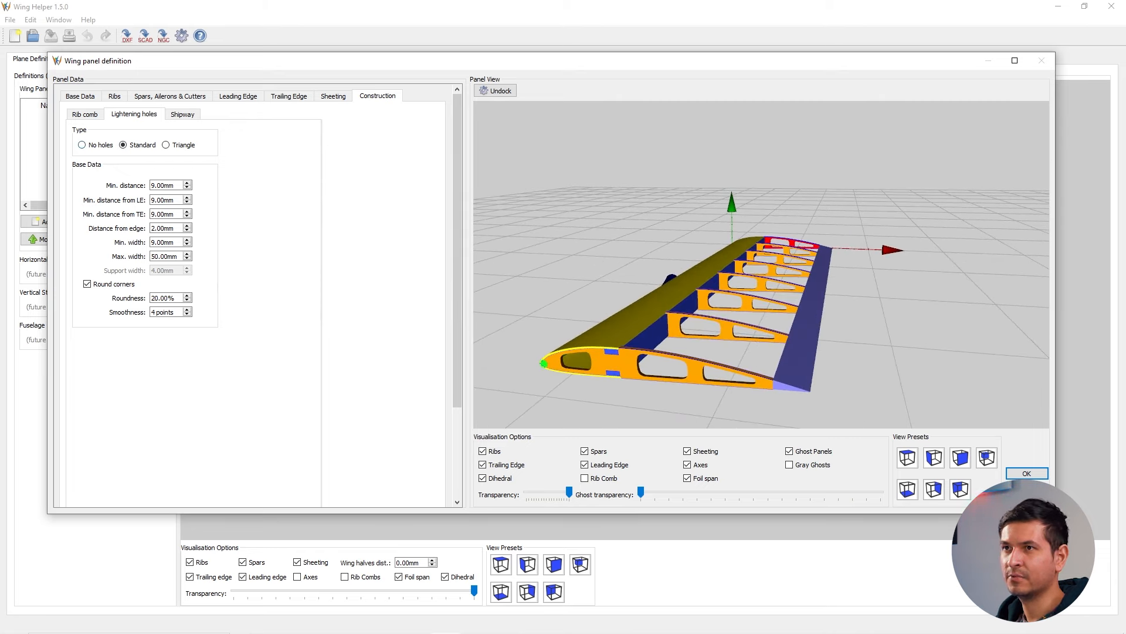
left_click(82, 145)
left_click(123, 145)
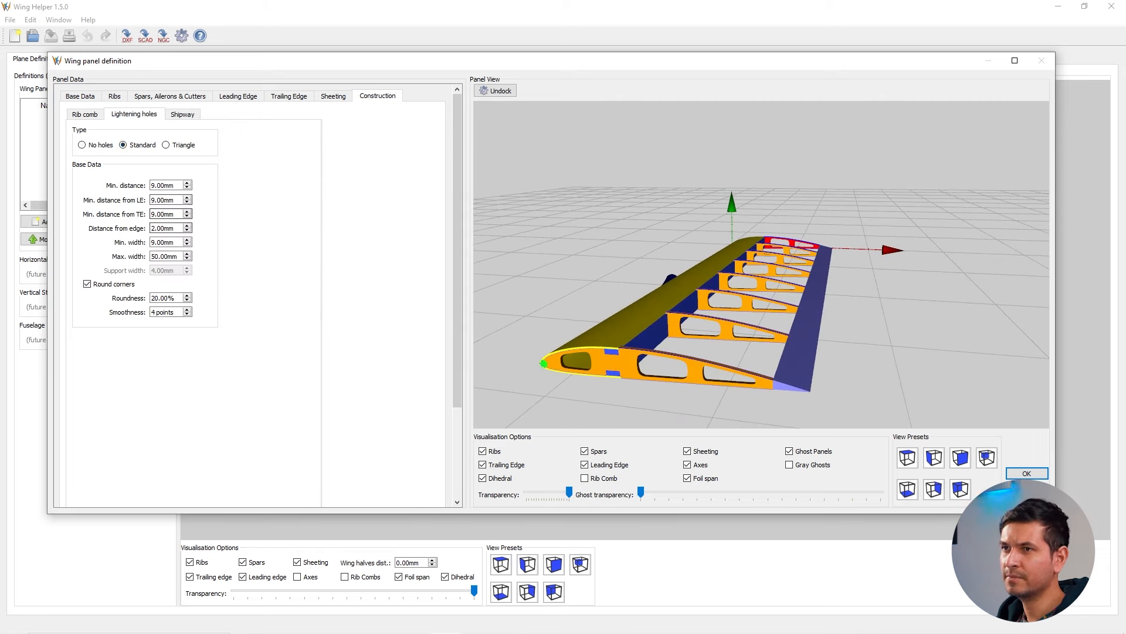
scroll(167, 228, "up", 3)
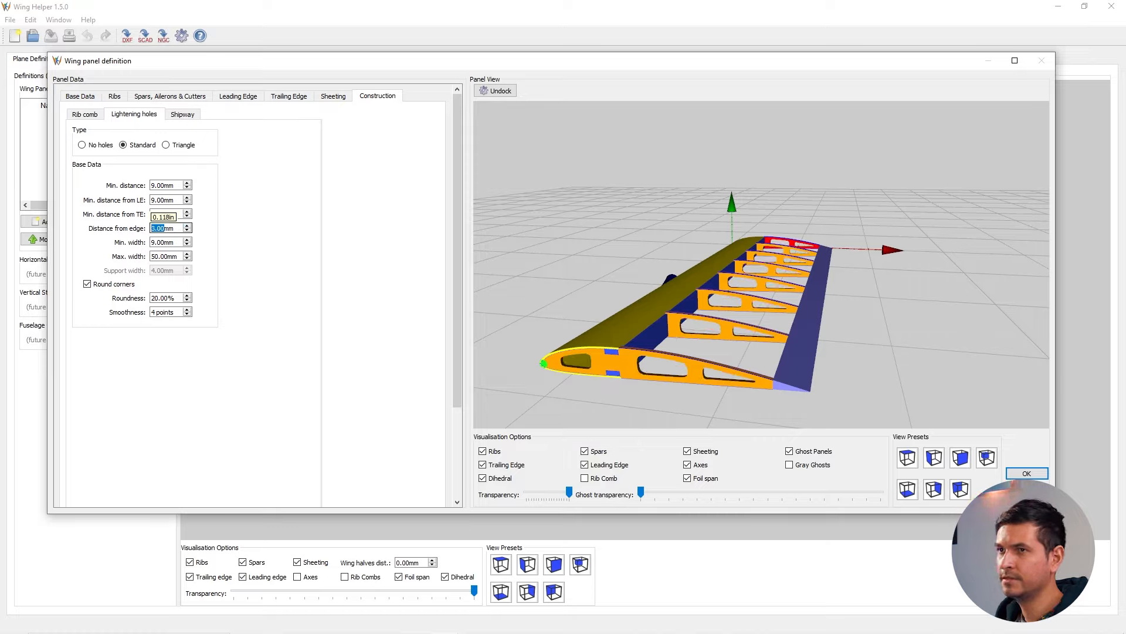
scroll(167, 228, "down", 1)
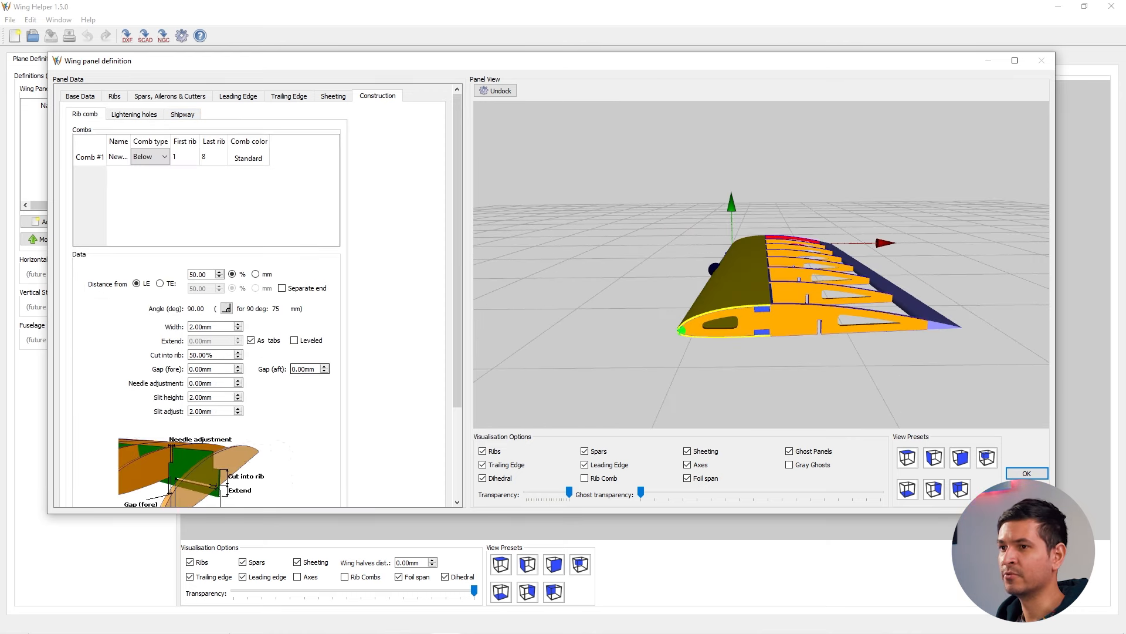
Delete Comb #1 from the Combs table.
scroll(255, 293, "down", 3)
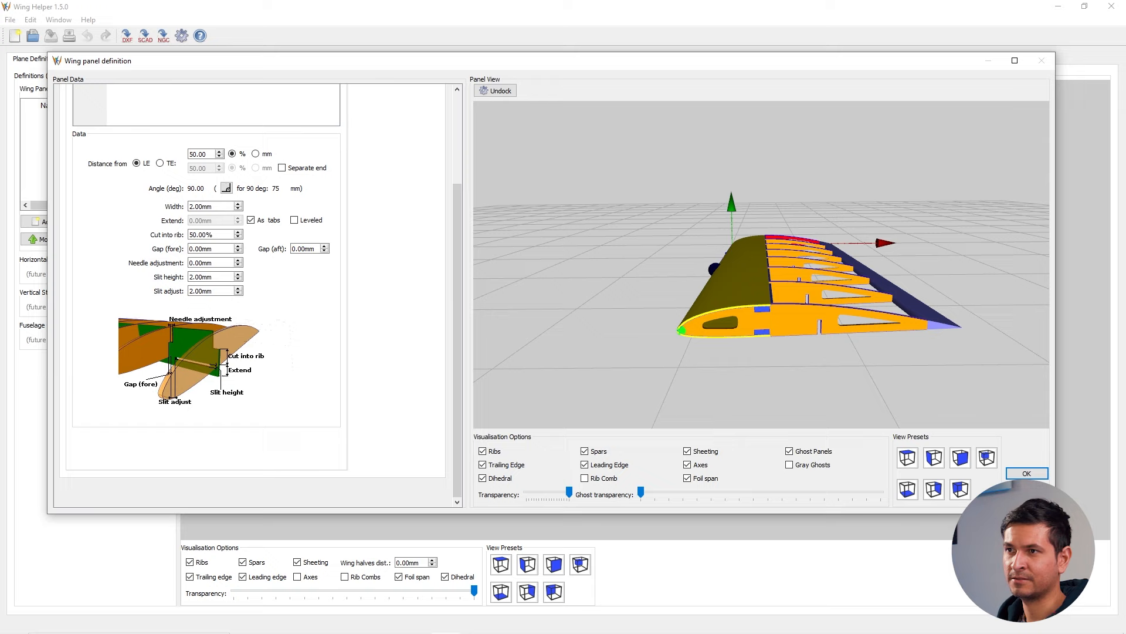
scroll(255, 293, "up", 3)
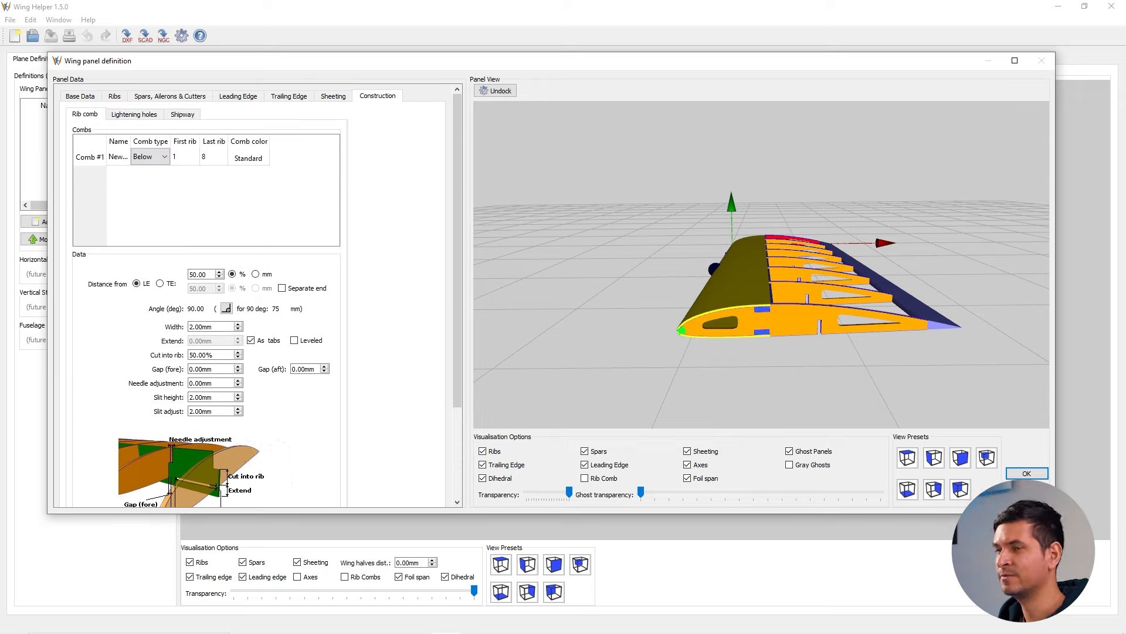
right_click(115, 158)
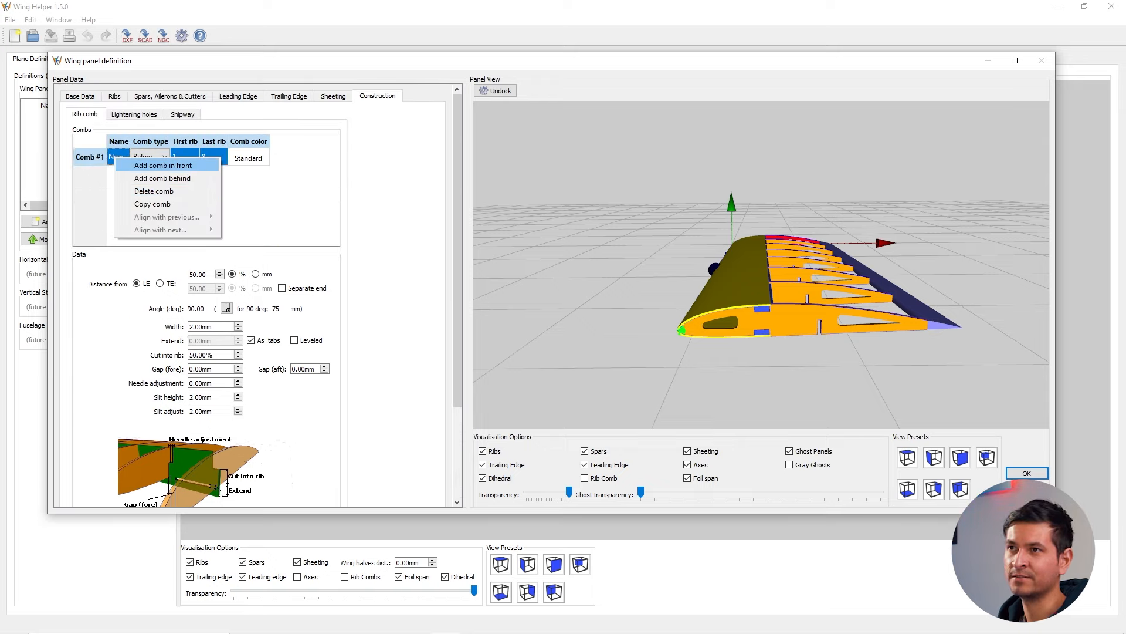
left_click(154, 191)
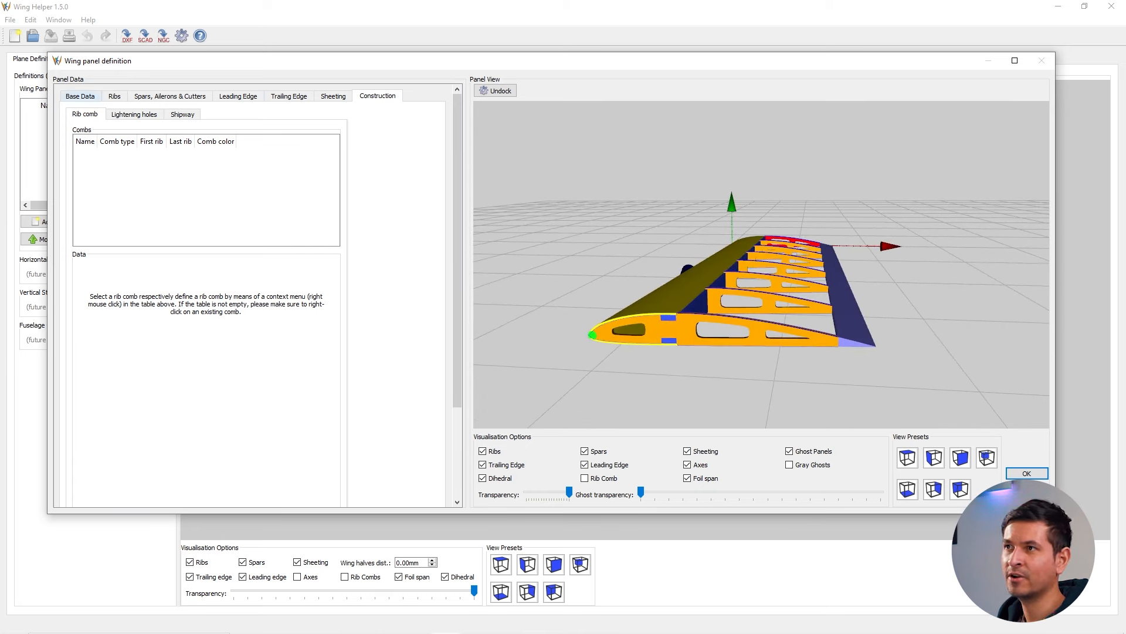
Show the rib list and highlight Ribs #2, #3, #4 and #8 in the 3D view.
left_click(115, 96)
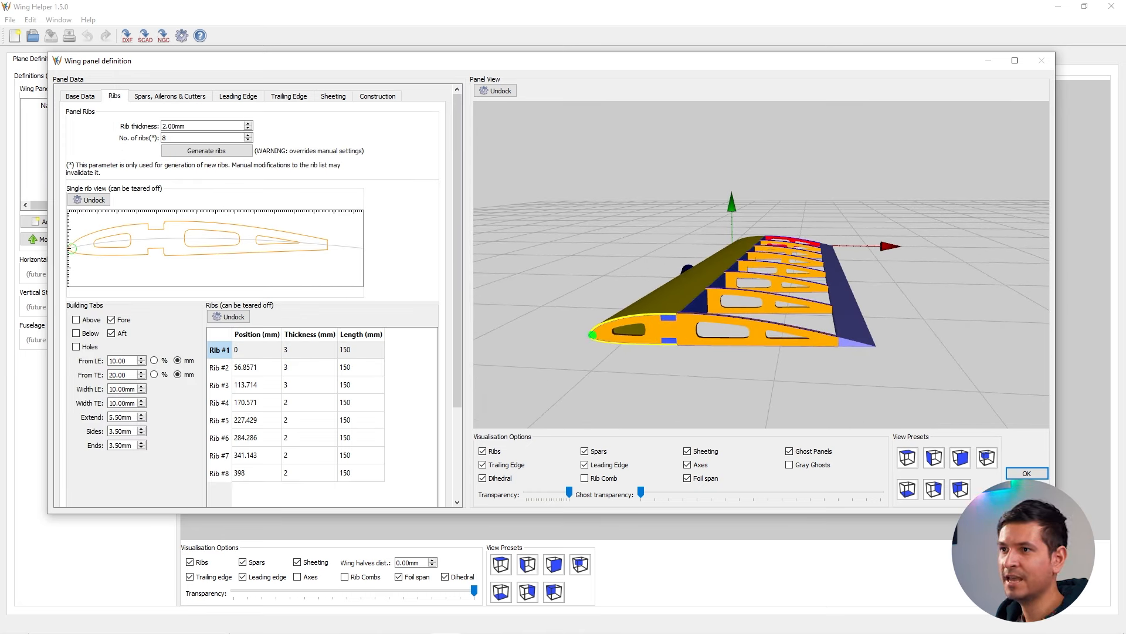
left_click(257, 368)
left_click(256, 385)
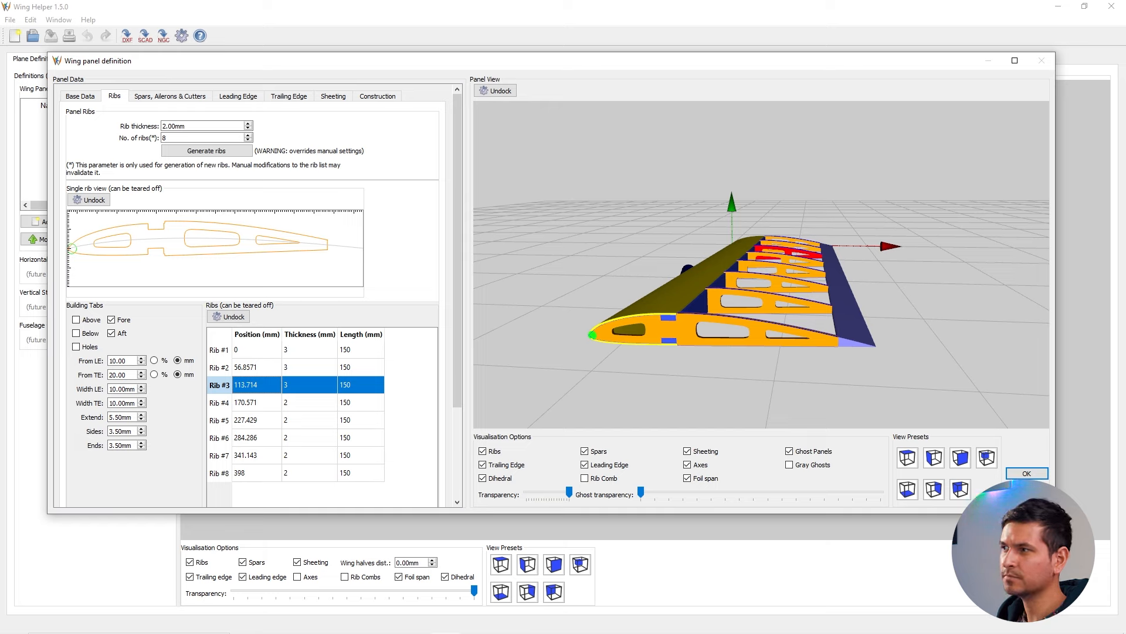
left_click_drag(763, 281, 739, 293)
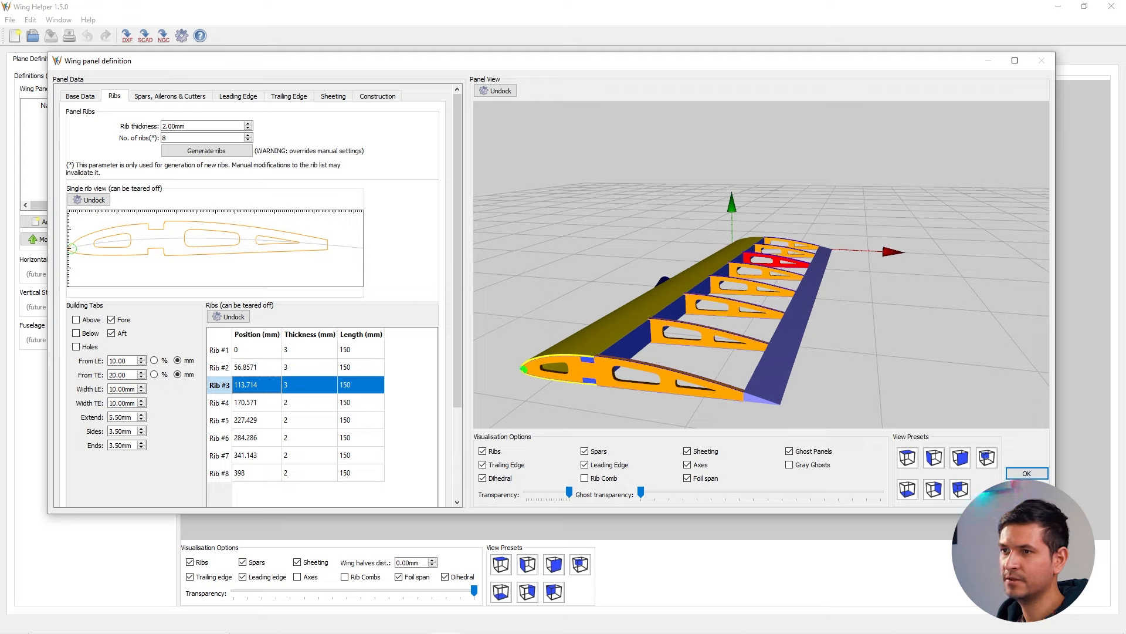
left_click(257, 402)
left_click(256, 472)
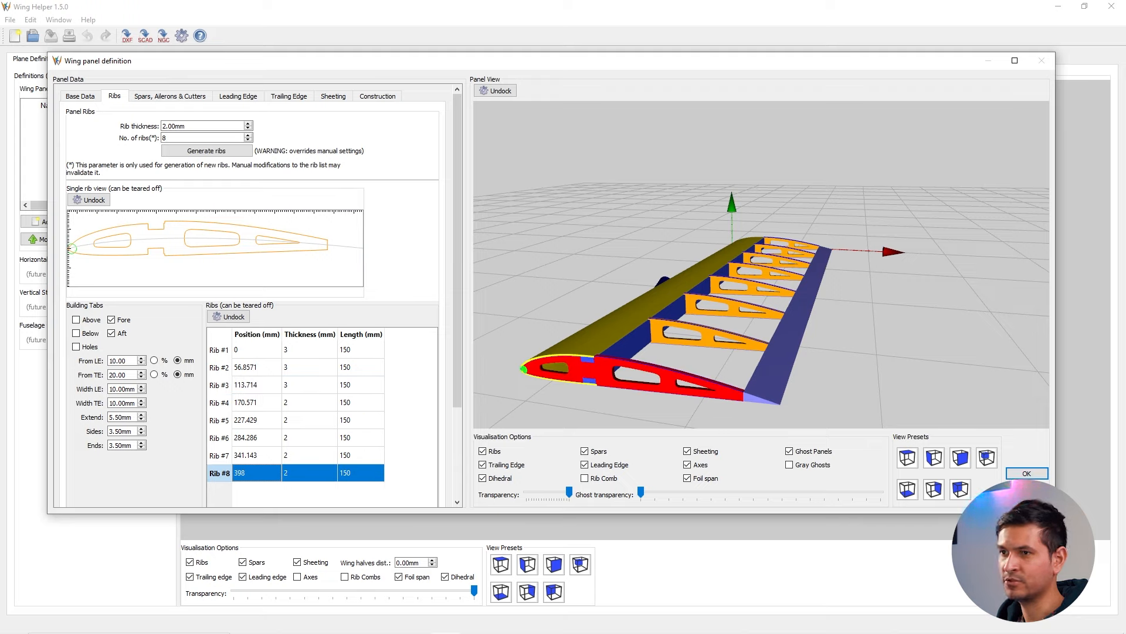
Exempt Ribs #8, #7 and #6 from lightening holes.
right_click(248, 474)
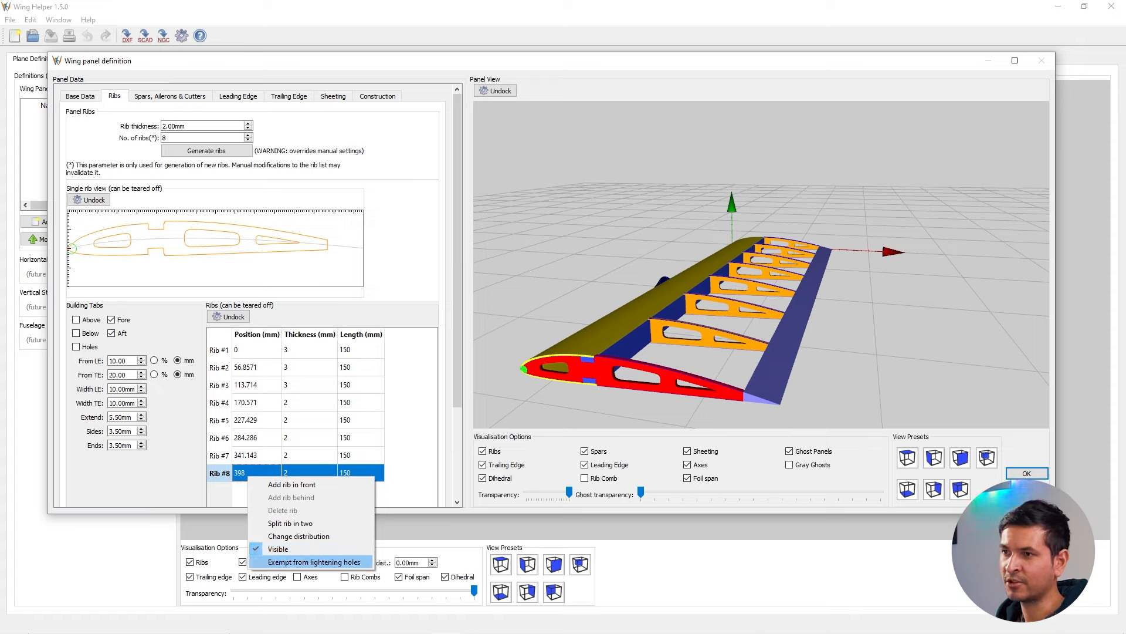
left_click(314, 562)
left_click(252, 455)
right_click(249, 455)
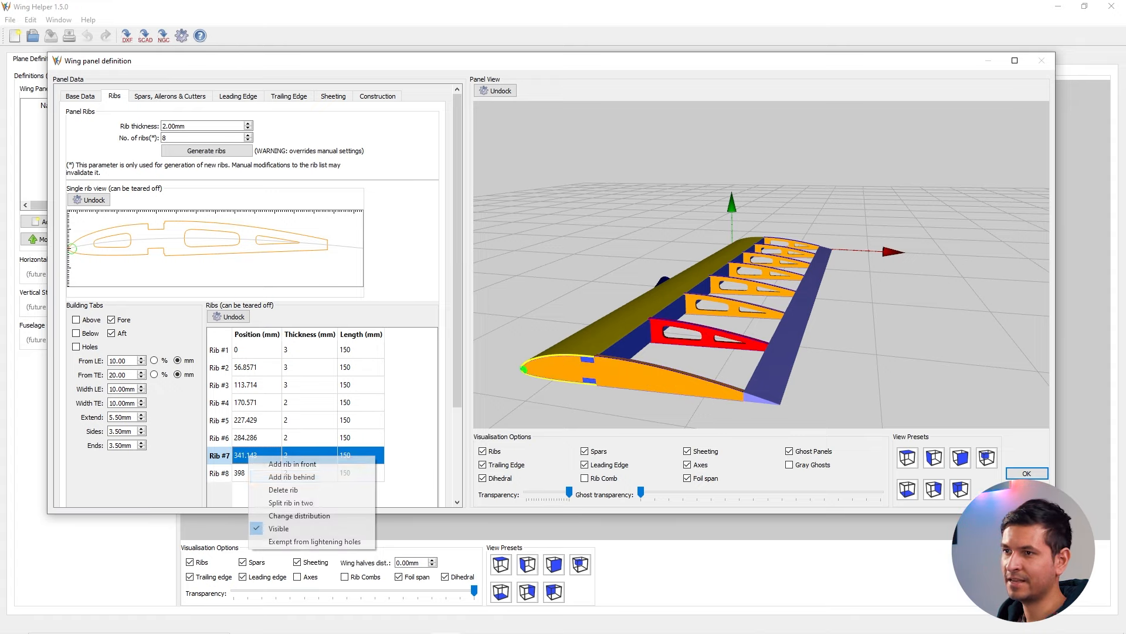
left_click(311, 542)
right_click(249, 438)
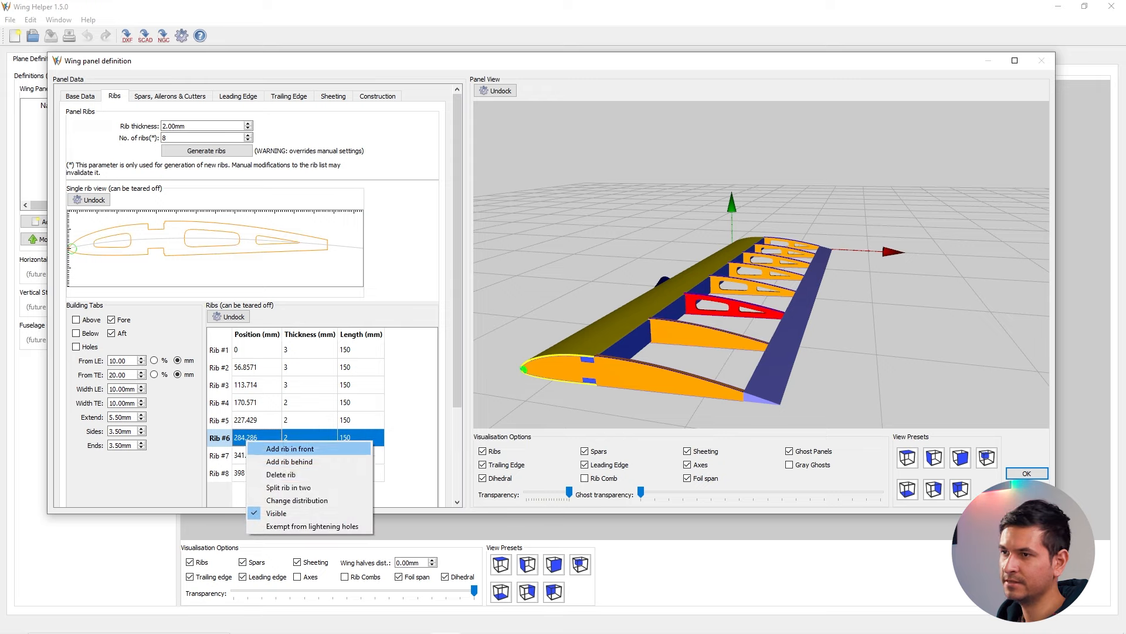
left_click(281, 526)
Exempt Ribs #5, #4 and #3 from lightening holes, then check Rib #2 keeps its holes.
left_click(252, 420)
right_click(250, 420)
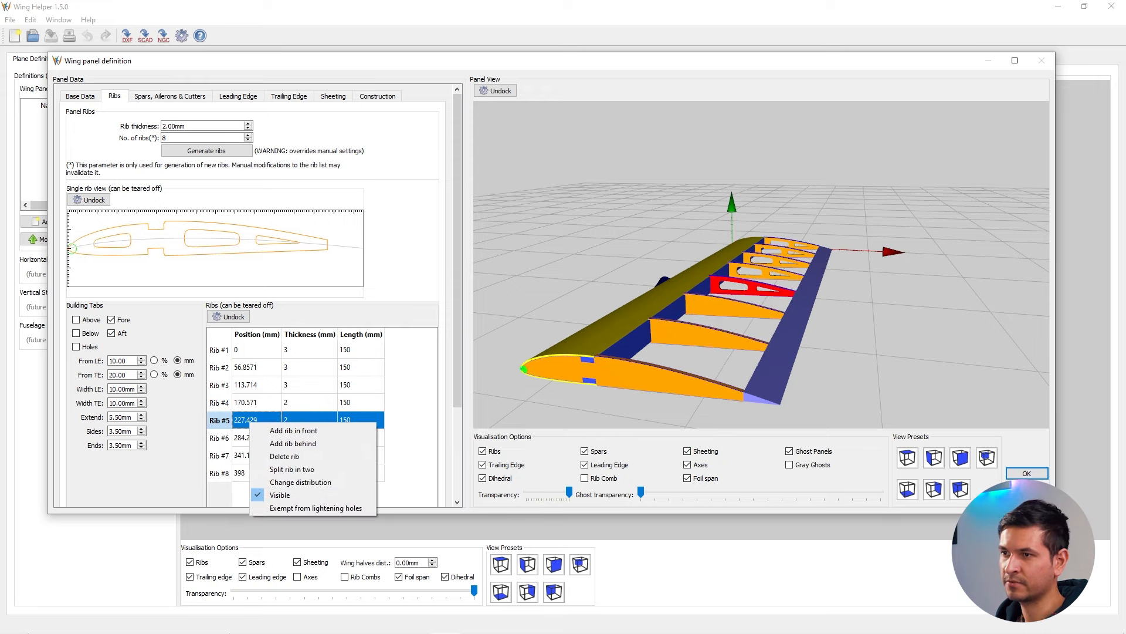
left_click(281, 508)
left_click(252, 403)
right_click(249, 402)
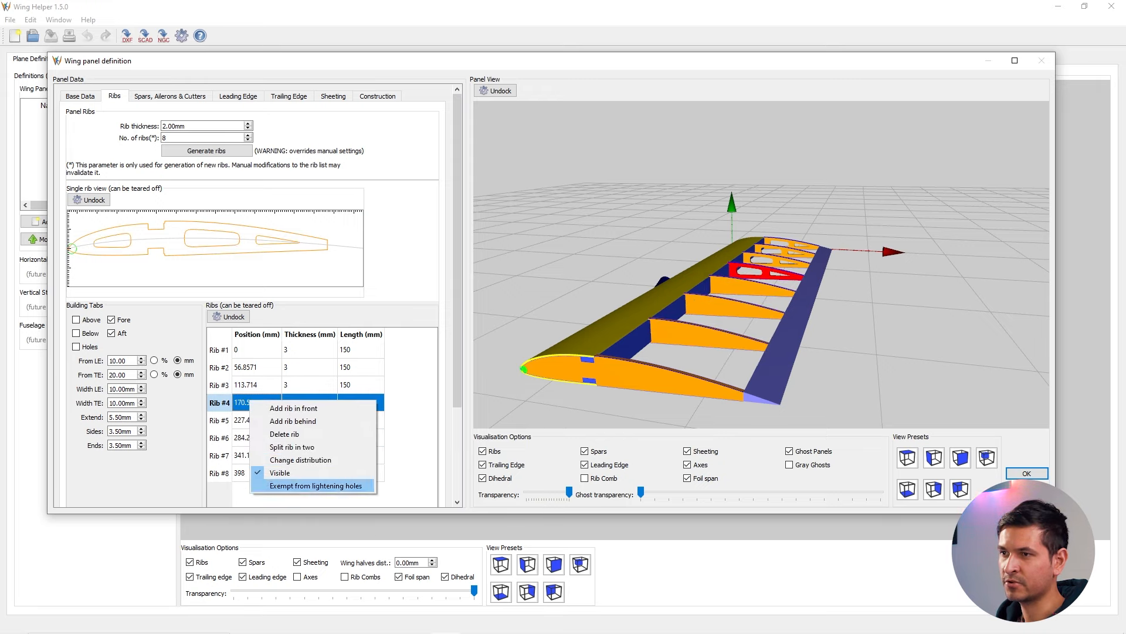
left_click(281, 490)
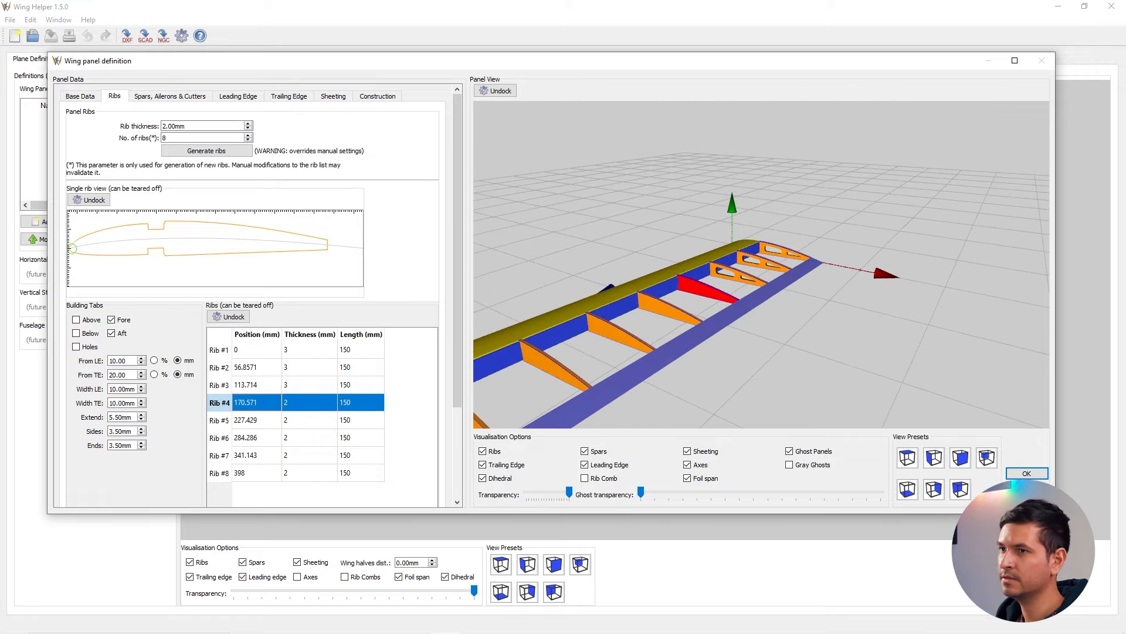
right_click(250, 385)
left_click(282, 473)
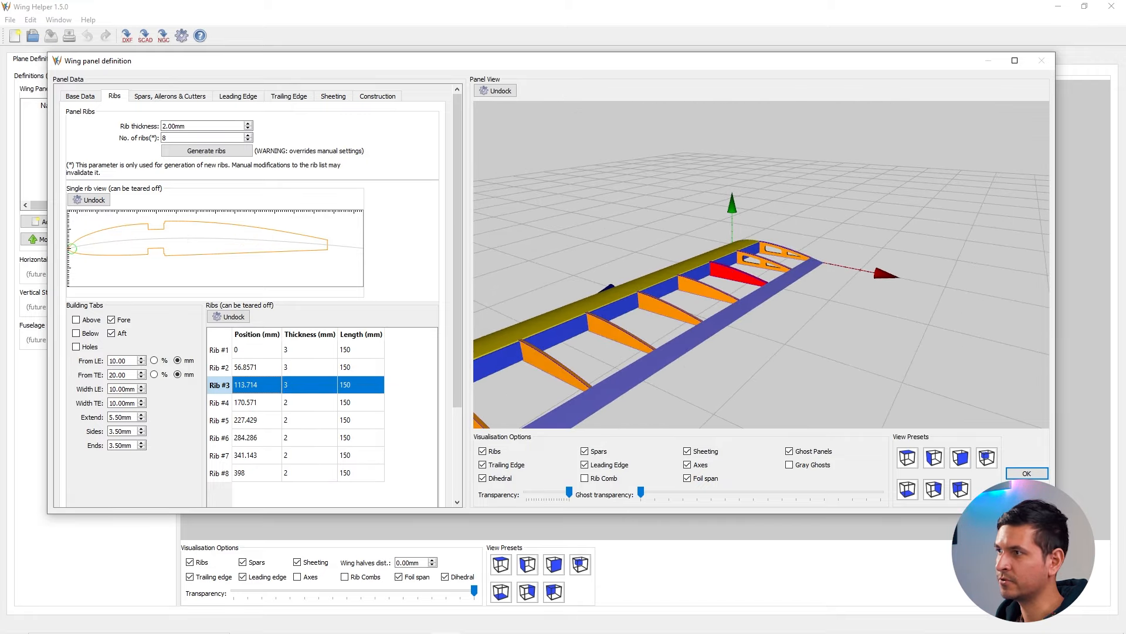
middle_click_drag(734, 281, 675, 328)
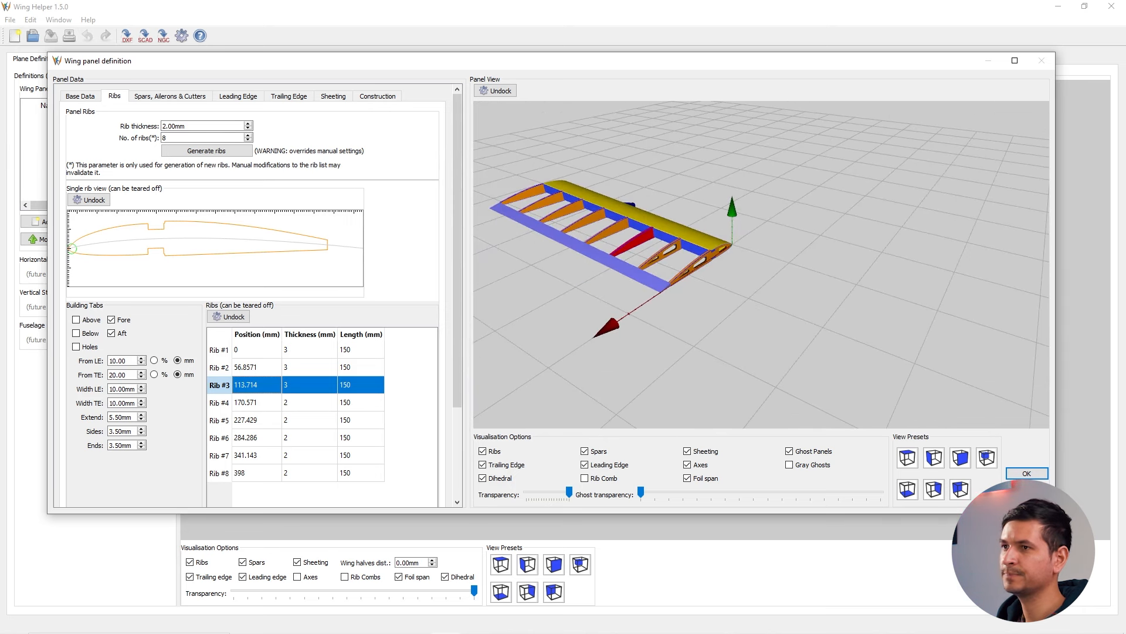
key("Up")
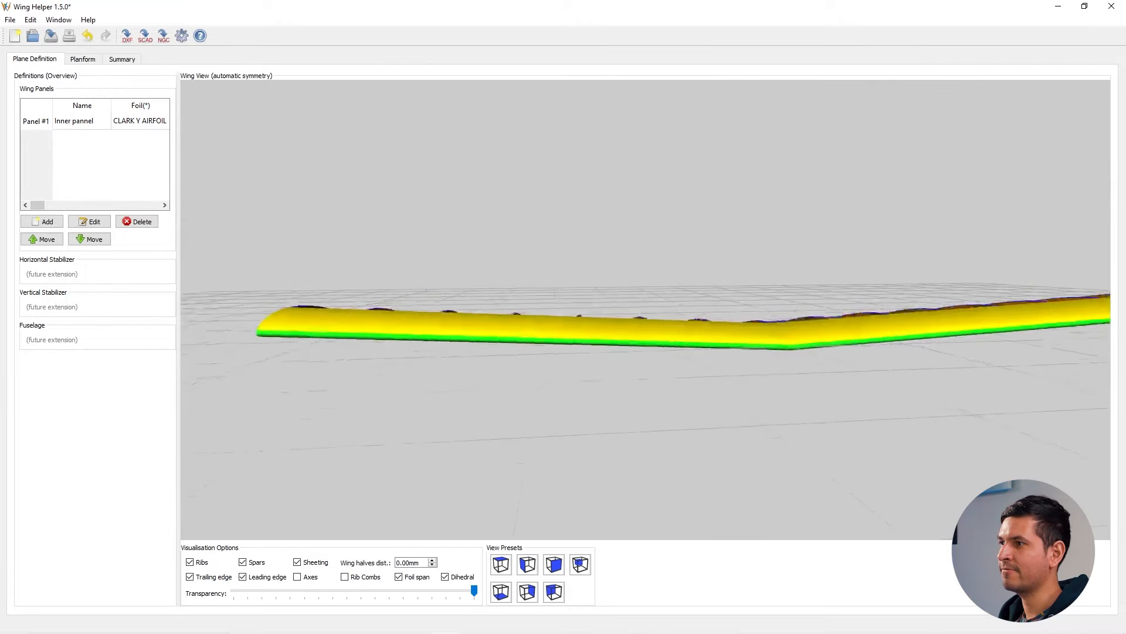
Orbit around the whole wing to inspect the ribs, then select the inner panel in the list.
middle_click_drag(586, 329, 232, 325)
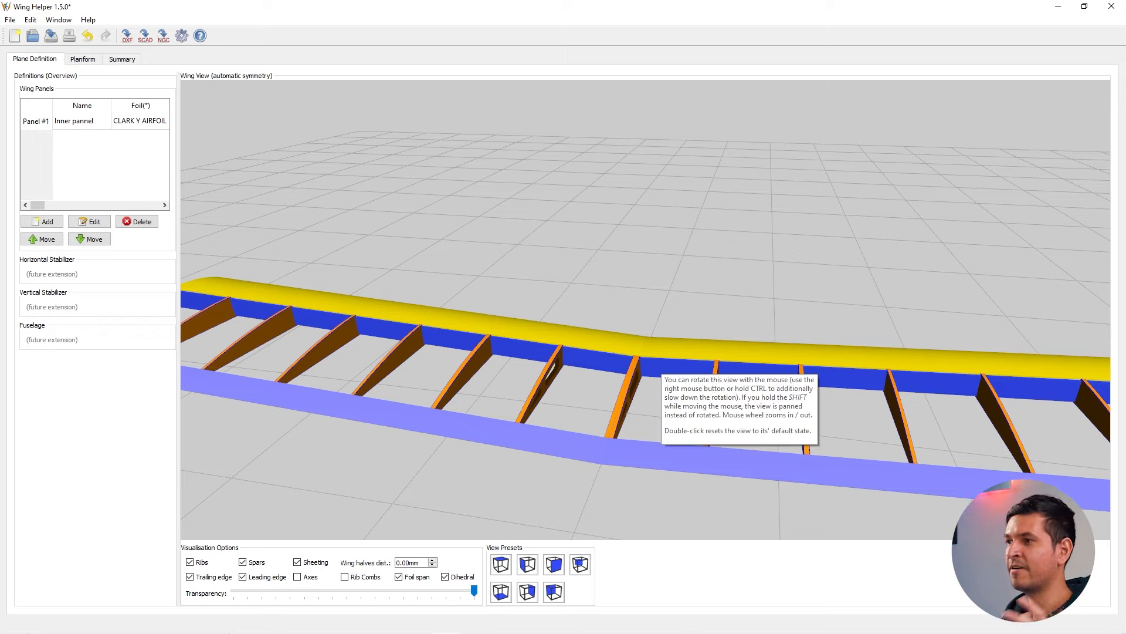
left_click_drag(660, 362, 889, 393)
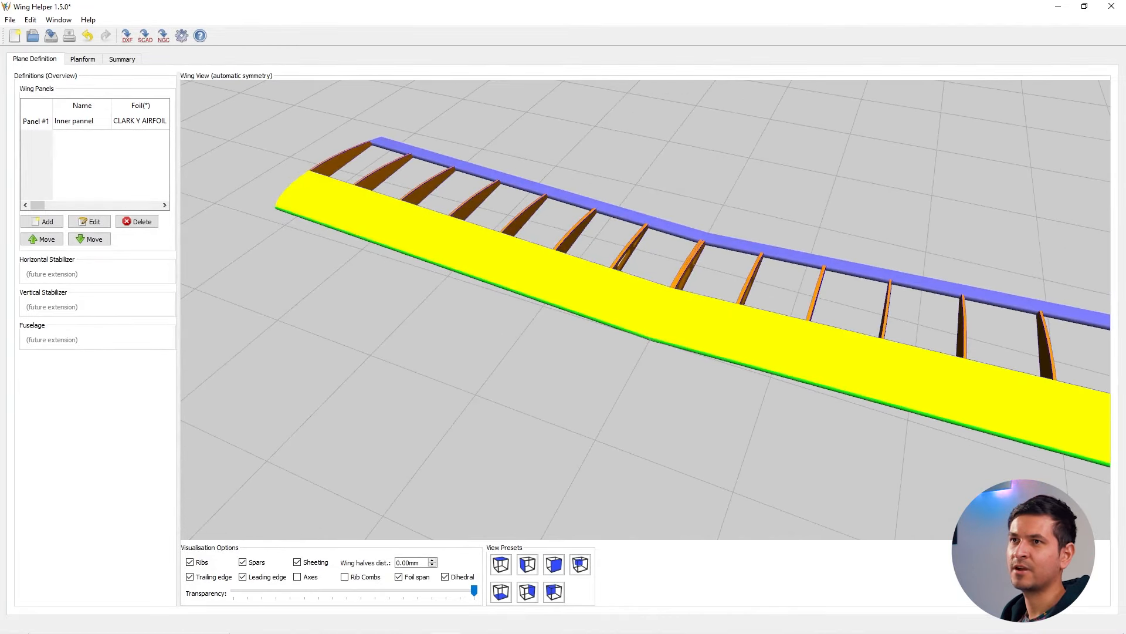
left_click(36, 121)
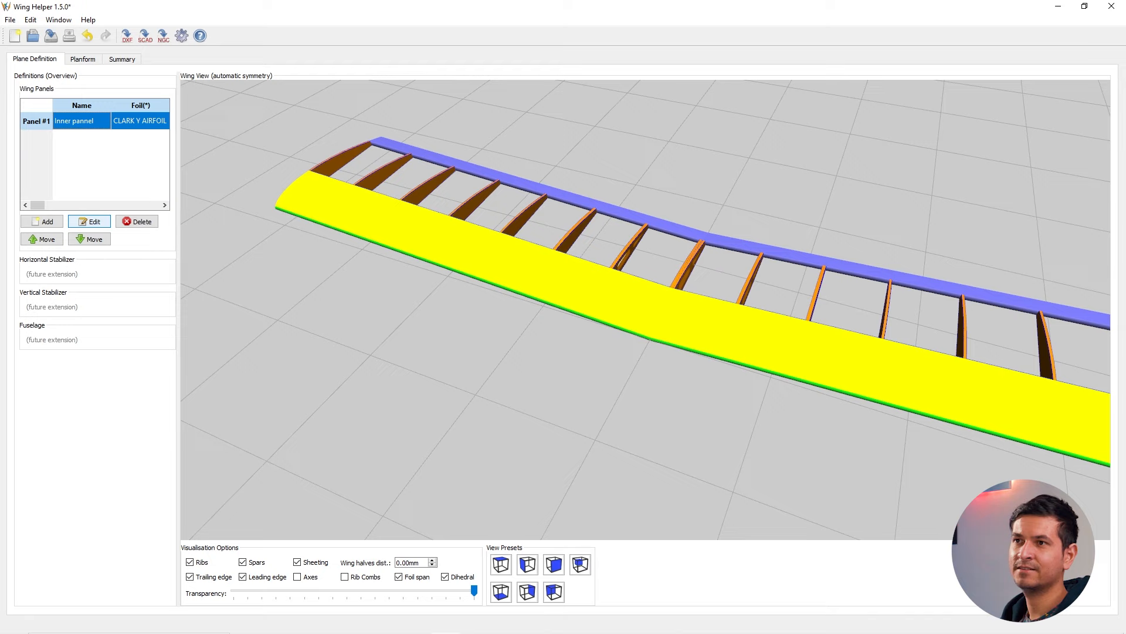
Add a new spar behind the existing ones in the panel's spar settings.
left_click(89, 221)
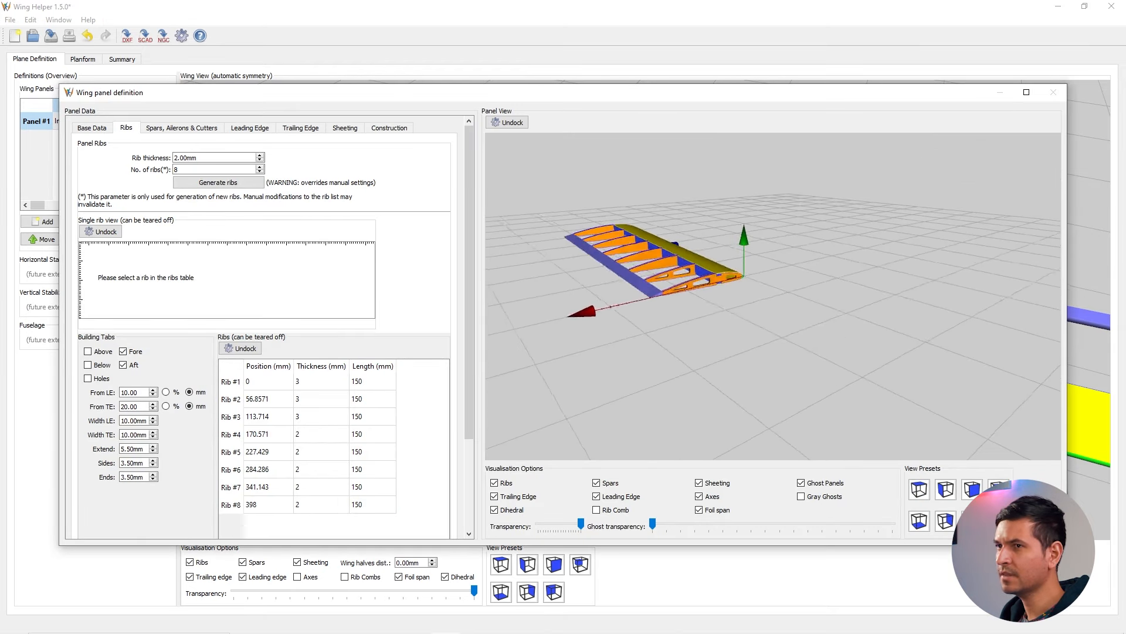
left_click_drag(773, 328, 789, 330)
left_click(182, 127)
right_click(150, 212)
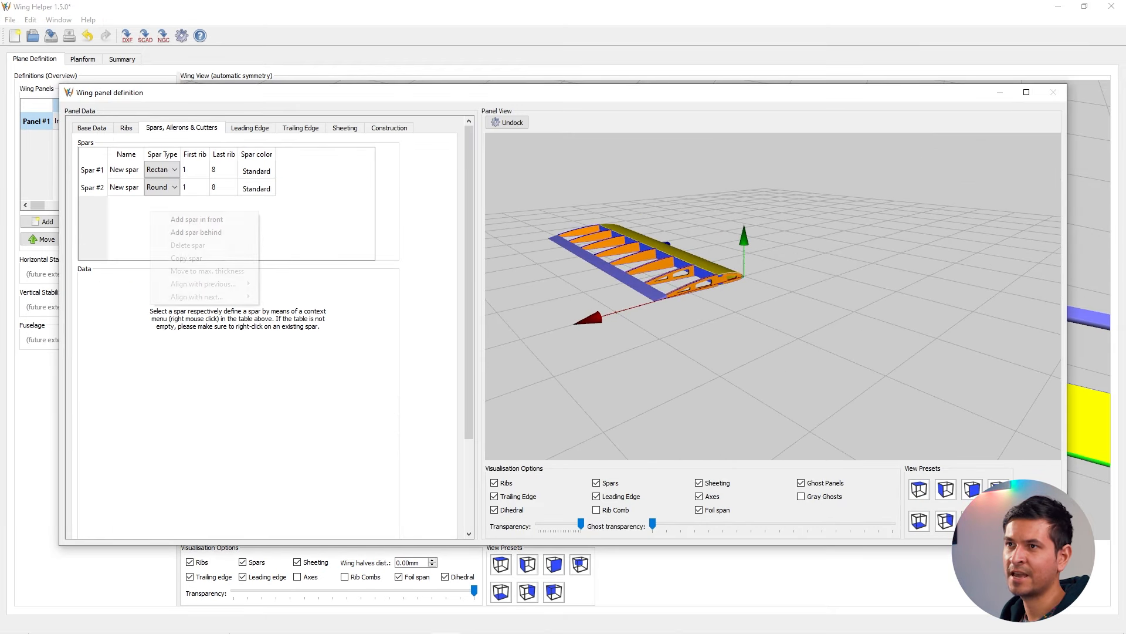
left_click(196, 232)
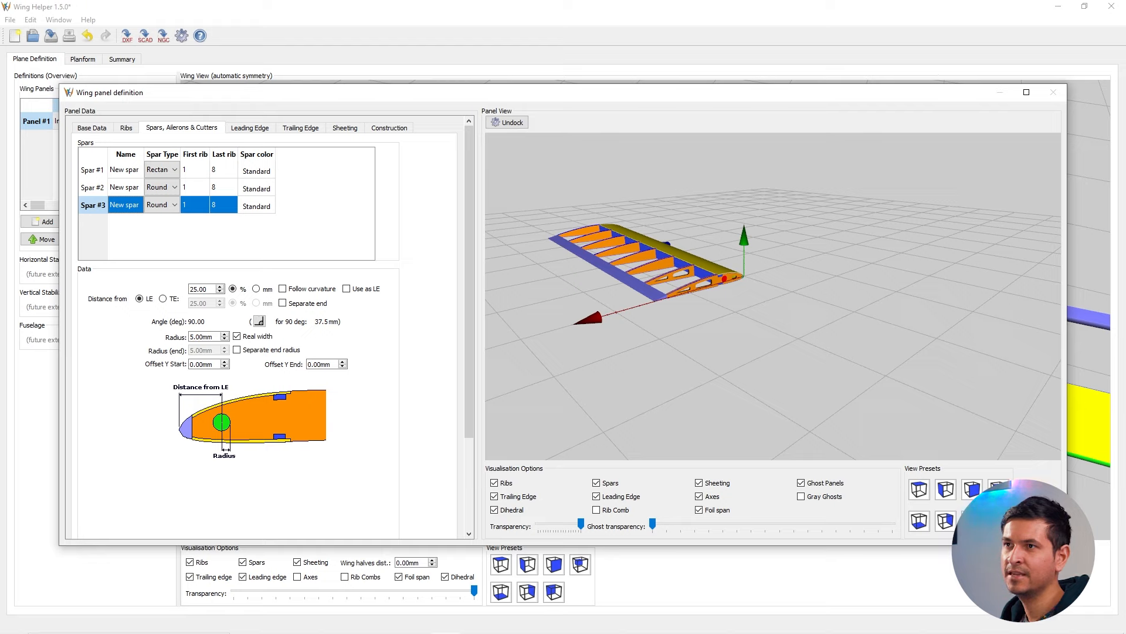
Hide the sheeting in the panel preview and begin editing Spar #3's last rib.
left_click_drag(773, 329, 704, 303)
scroll(773, 296, "up", 4)
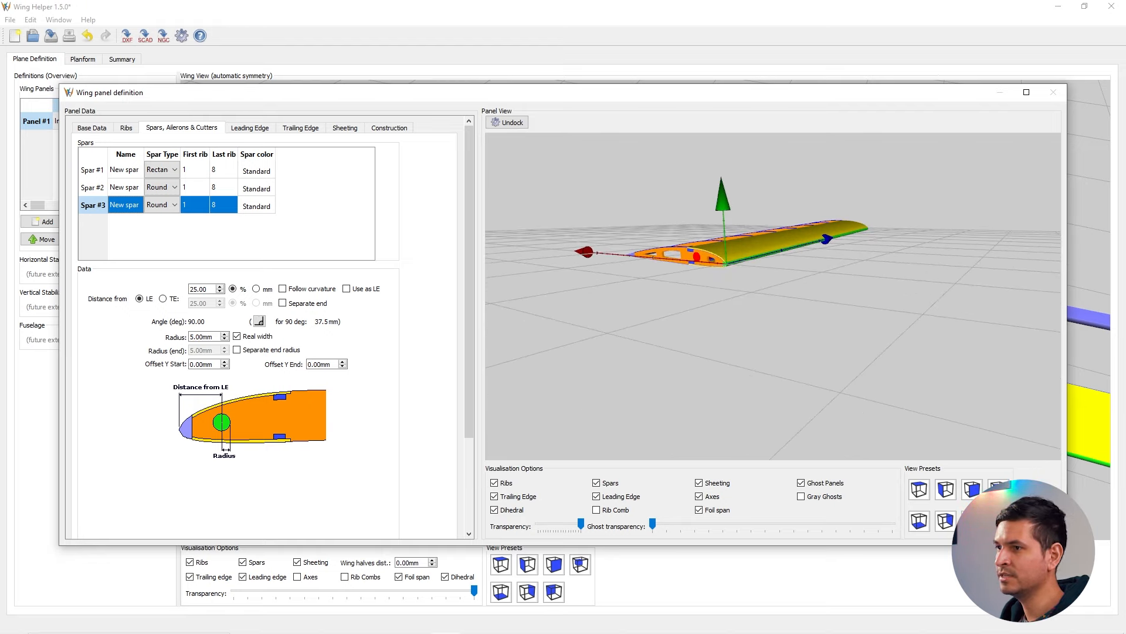
left_click(699, 483)
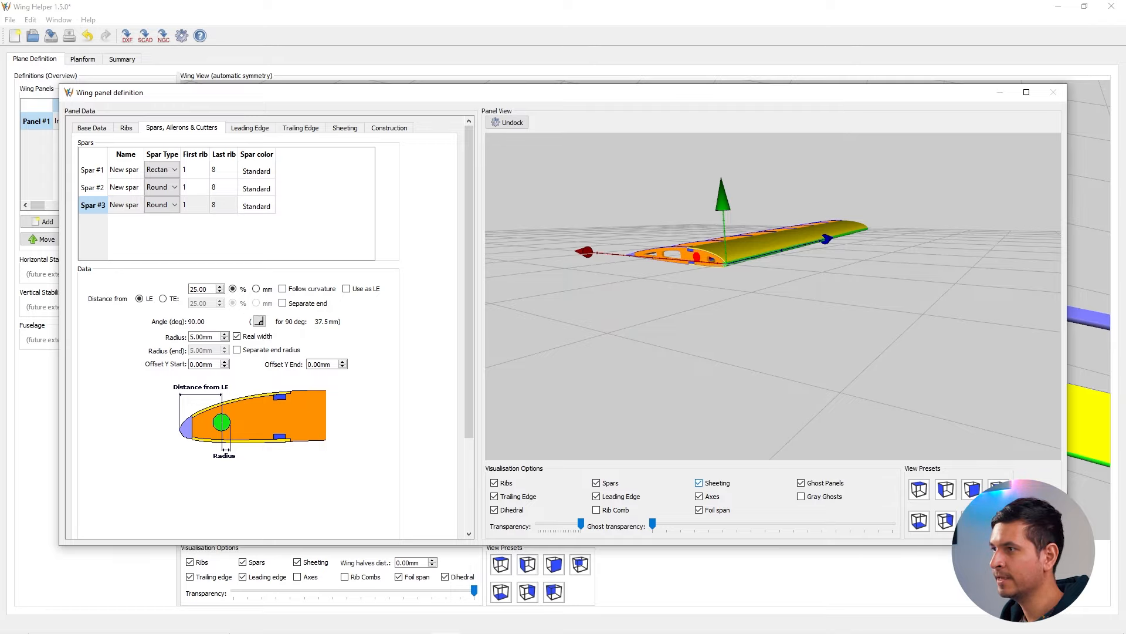
left_click_drag(774, 316, 742, 319)
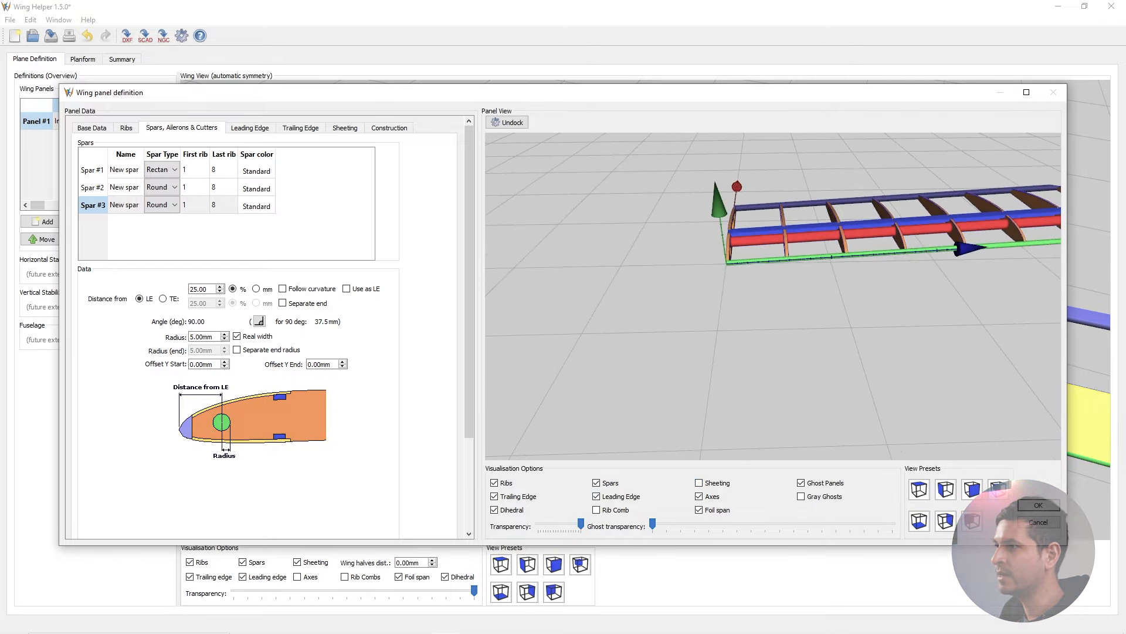
right_click_drag(821, 317, 670, 357)
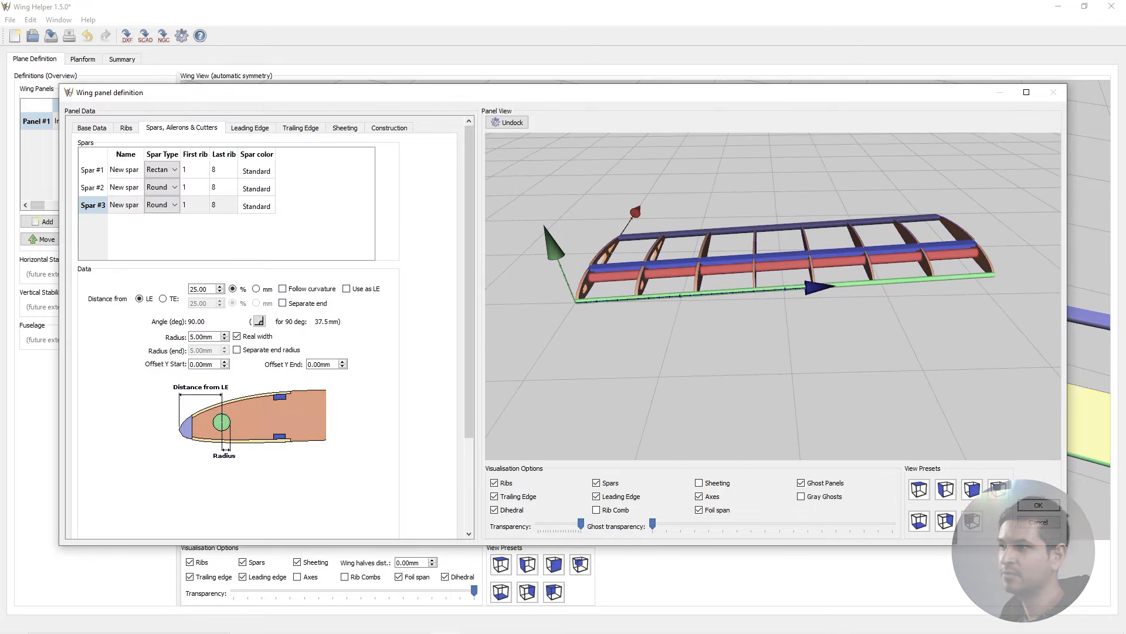
double_click(223, 205)
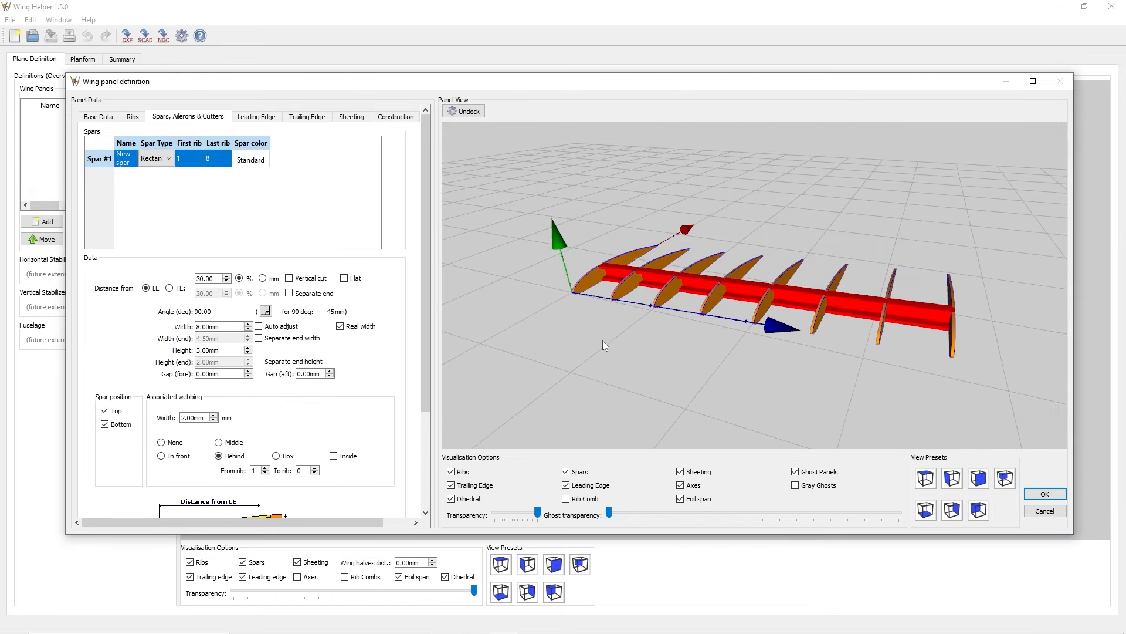
Add a second spar and make Spar #2 a Round joiner.
left_click_drag(699, 269, 501, 262)
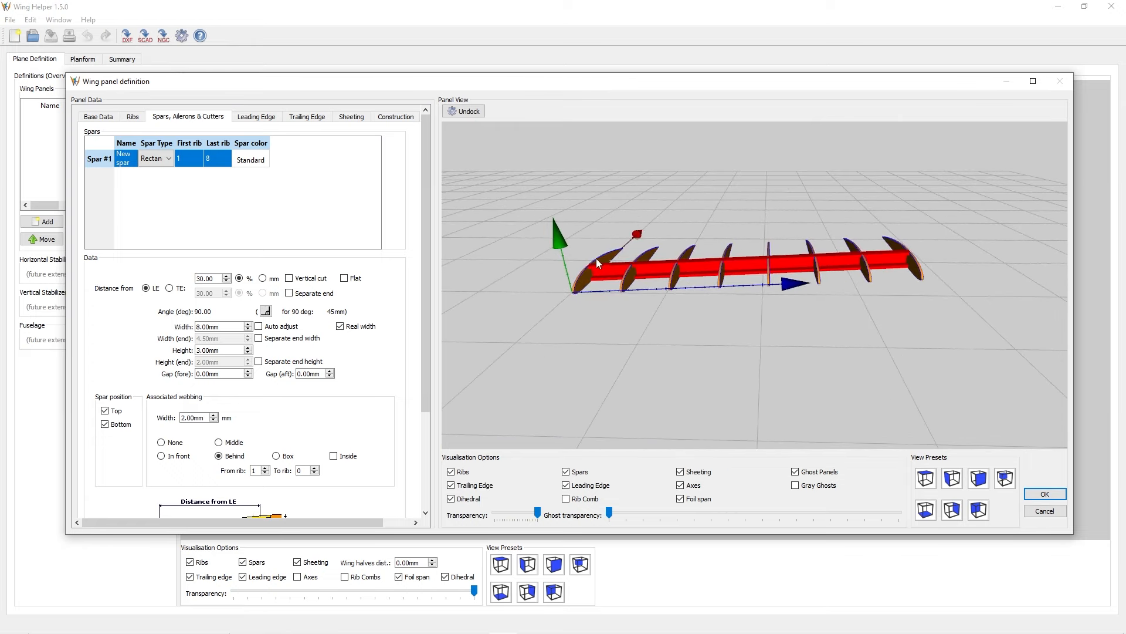
left_click_drag(597, 262, 596, 282)
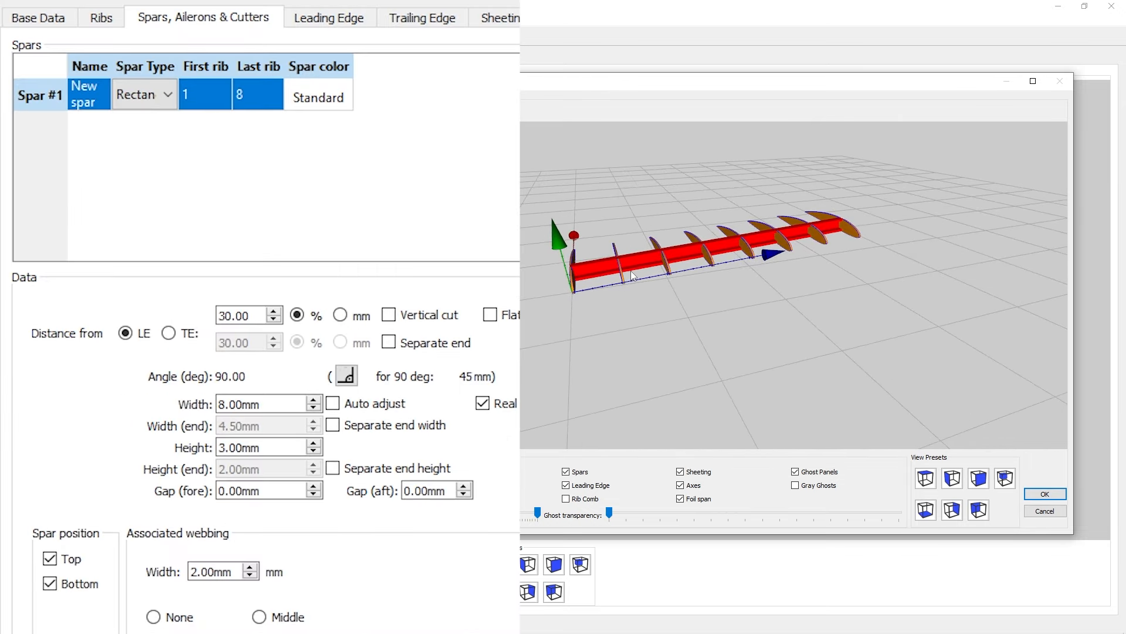
right_click(142, 160)
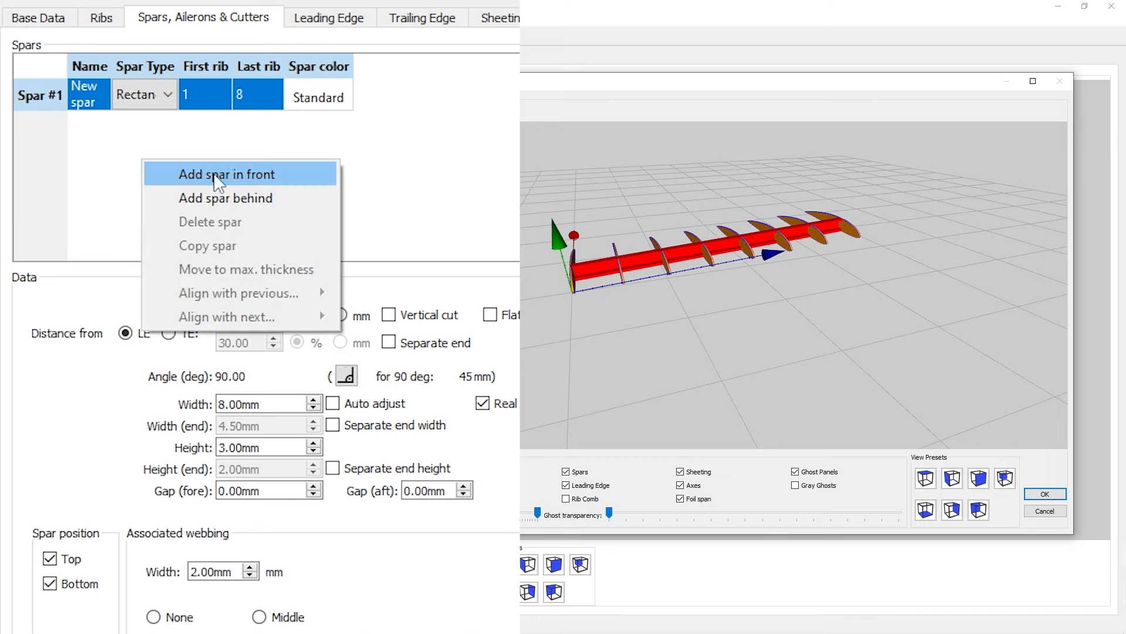
left_click(256, 199)
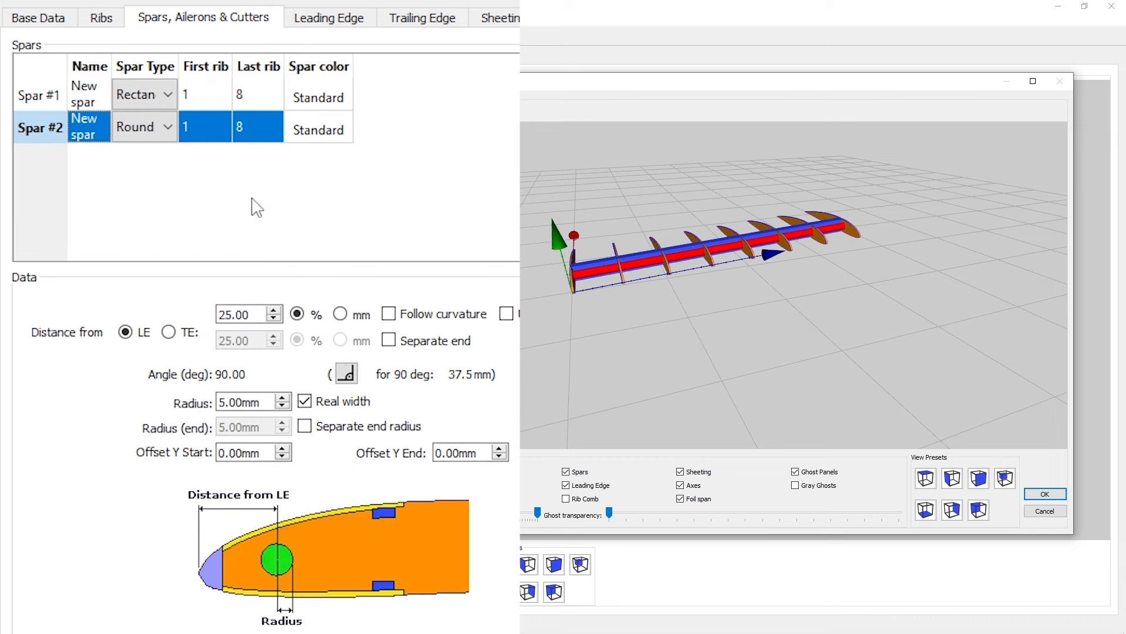
left_click(168, 131)
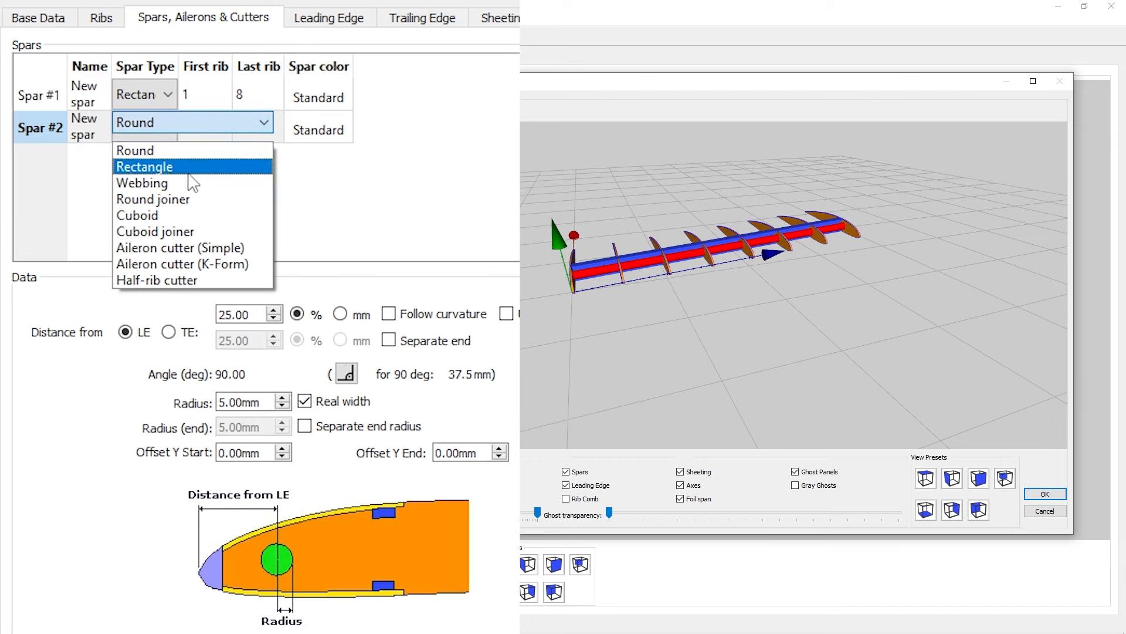
left_click(170, 201)
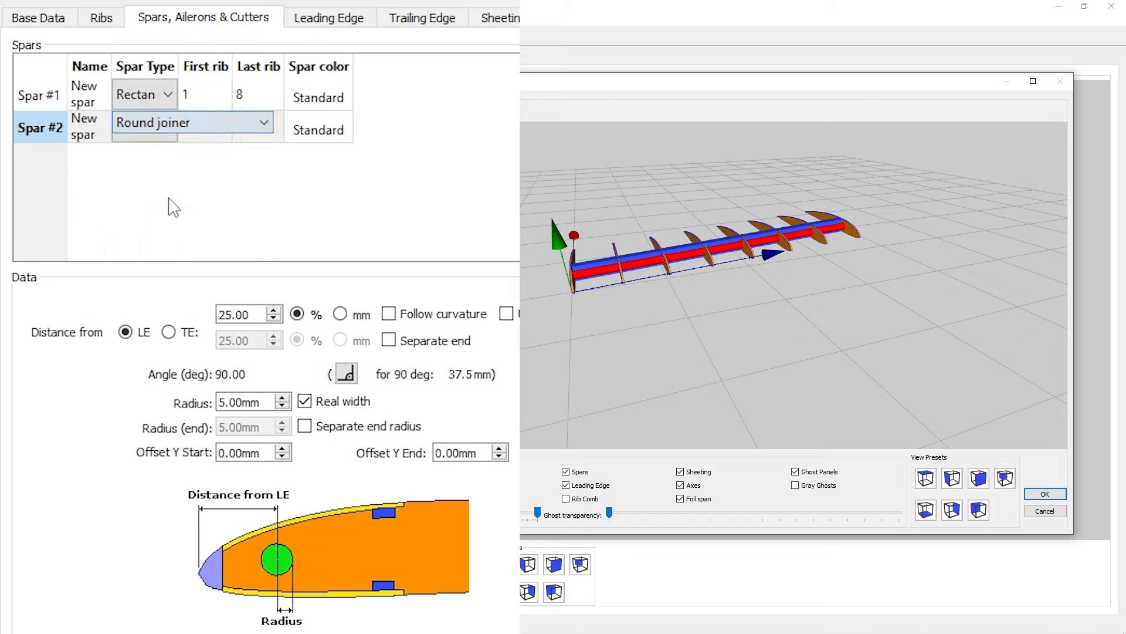
left_click(221, 206)
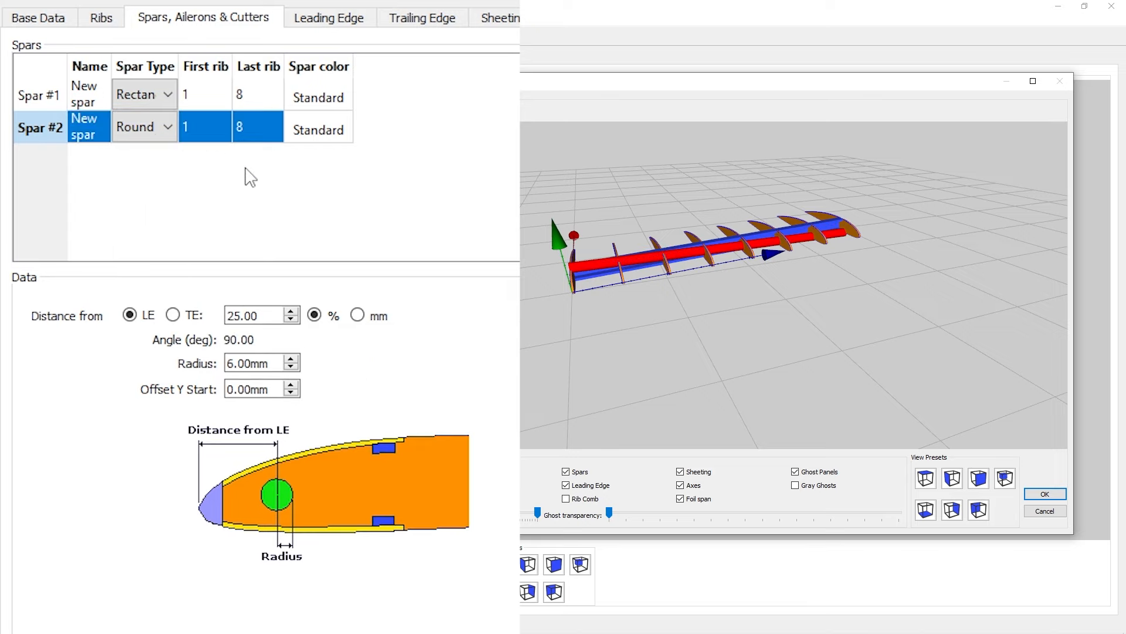
Set Spar #2's last rib to 3.
double_click(246, 126)
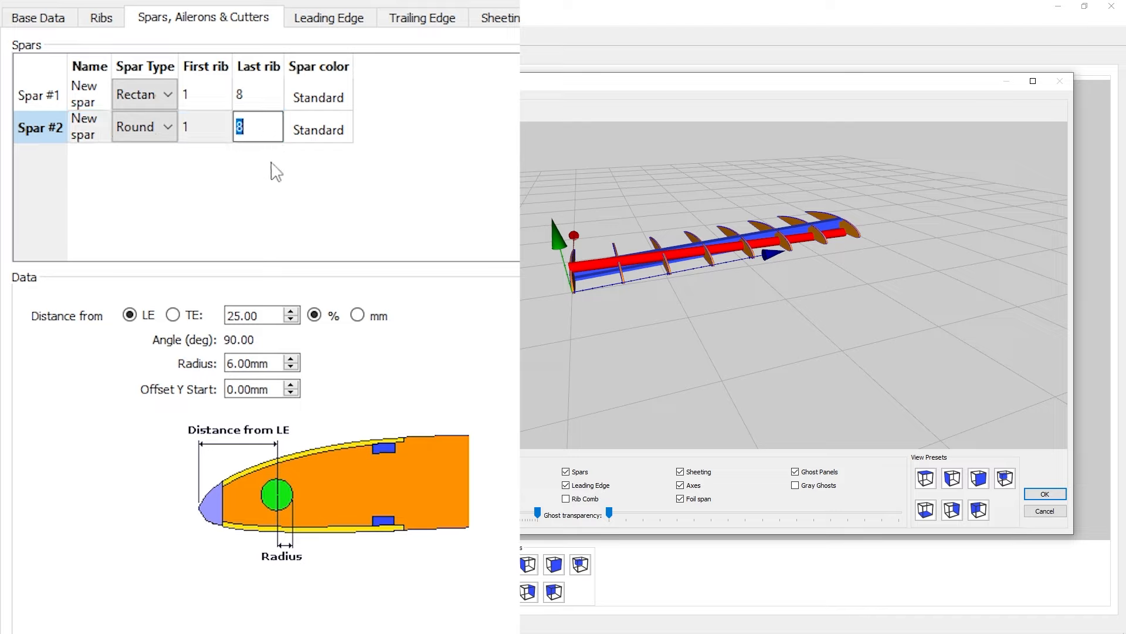
key("Return")
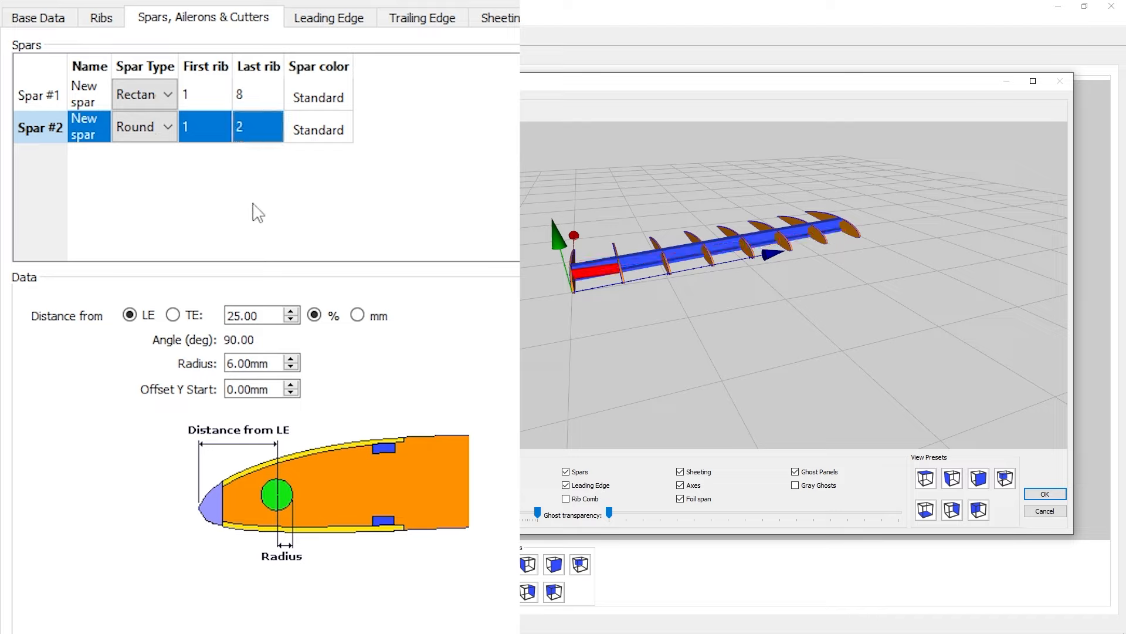
double_click(259, 127)
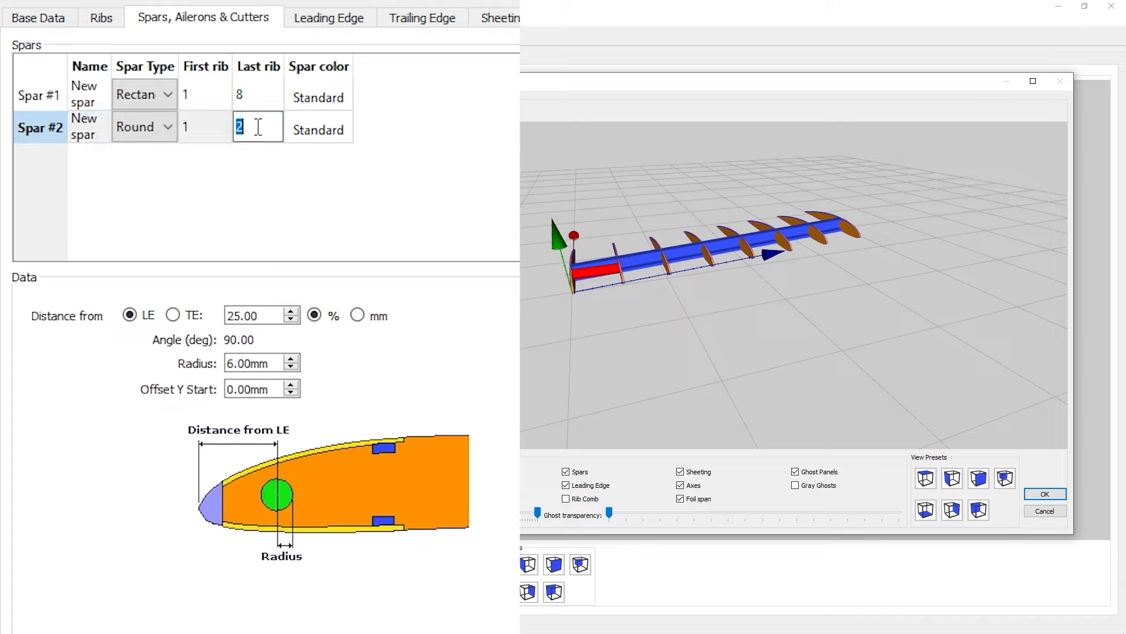
type("3")
key("Return")
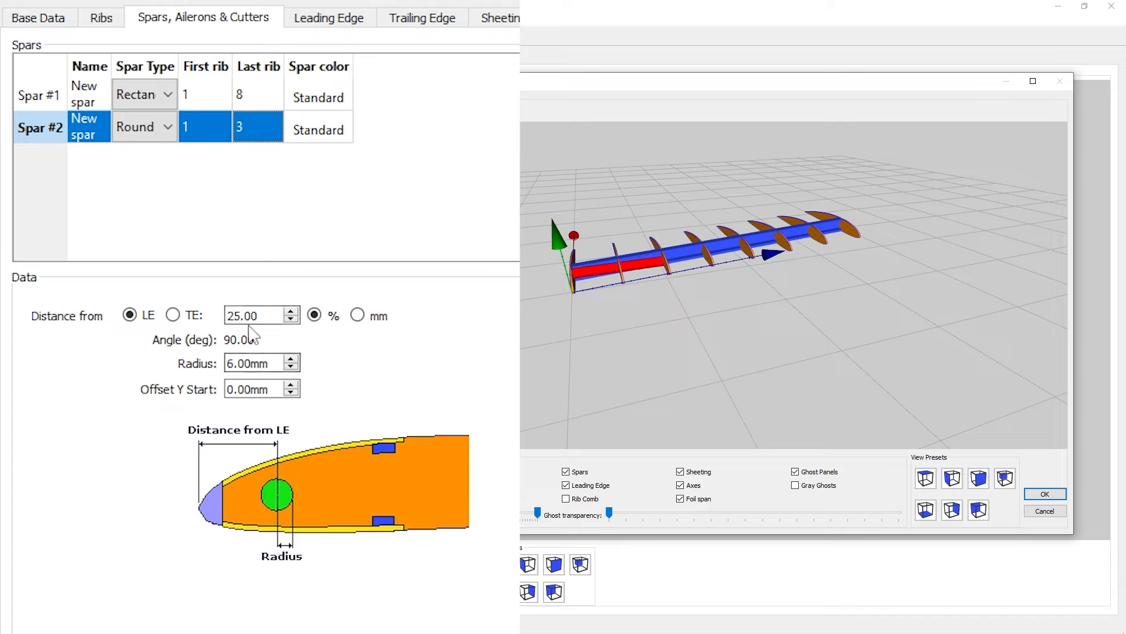
Set the joiner radius to 3mm after briefly trying 2.50mm.
left_click_drag(267, 363, 110, 301)
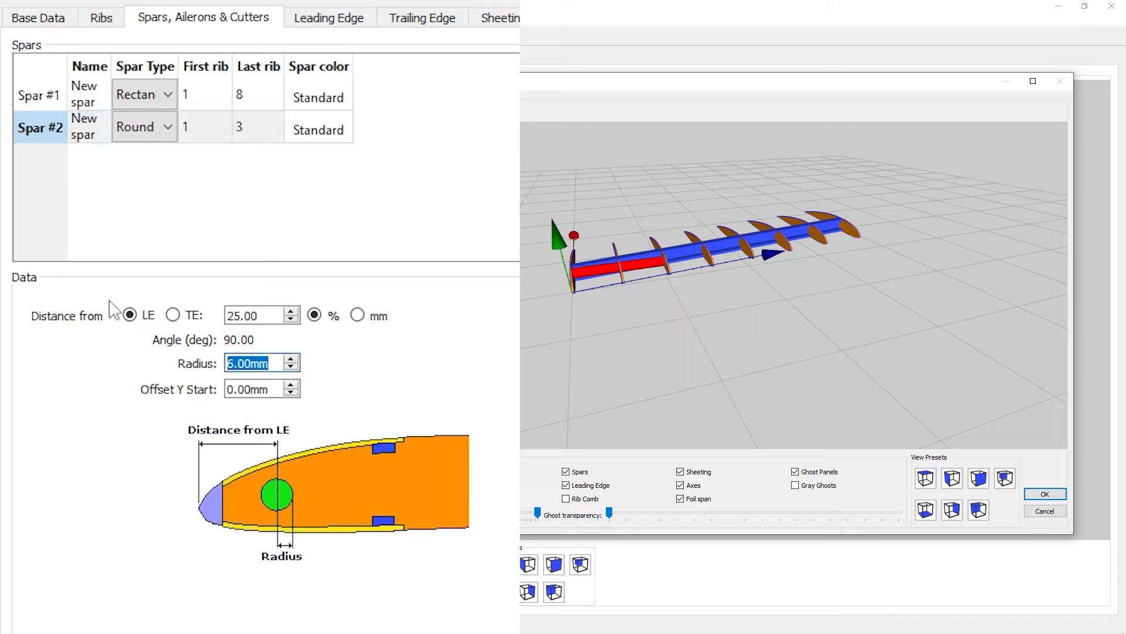
type("2.")
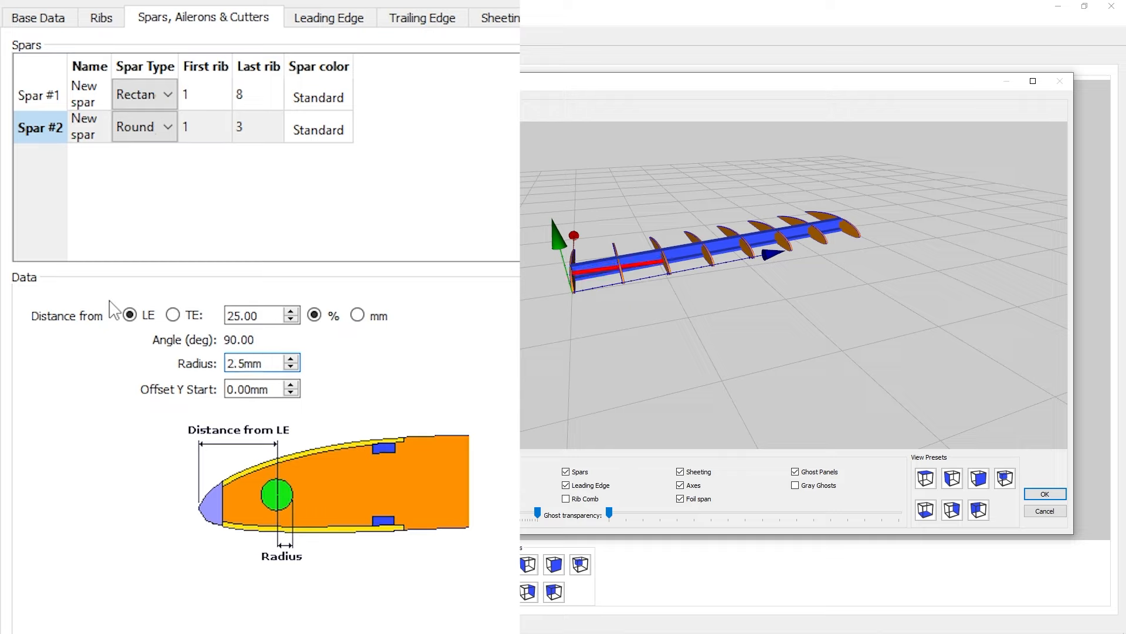
left_click(298, 229)
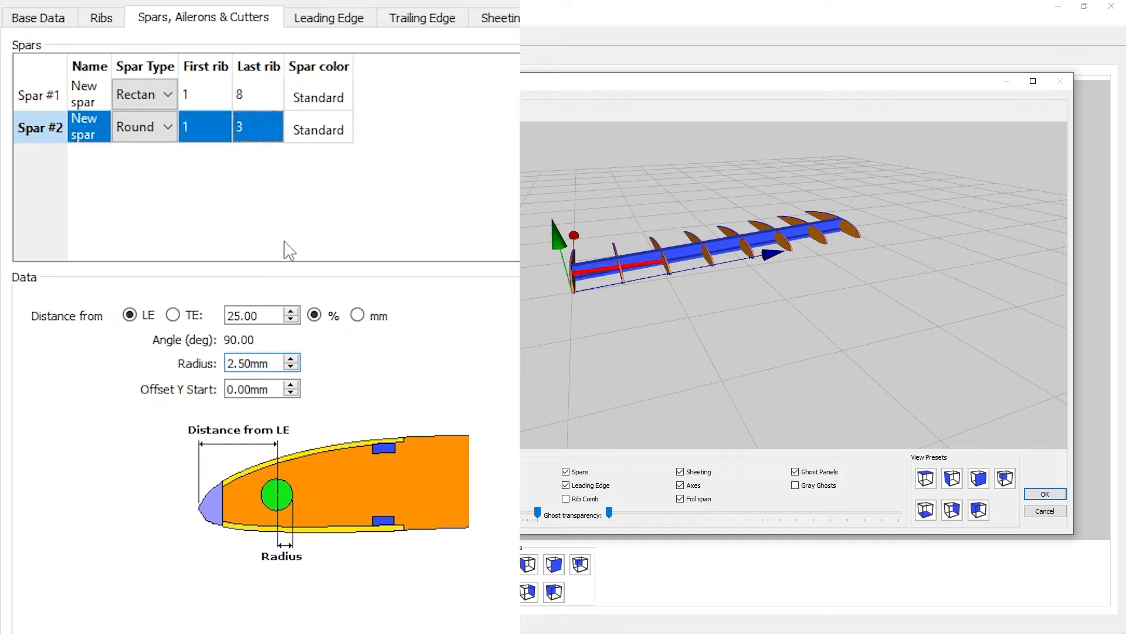
left_click_drag(648, 258, 595, 274)
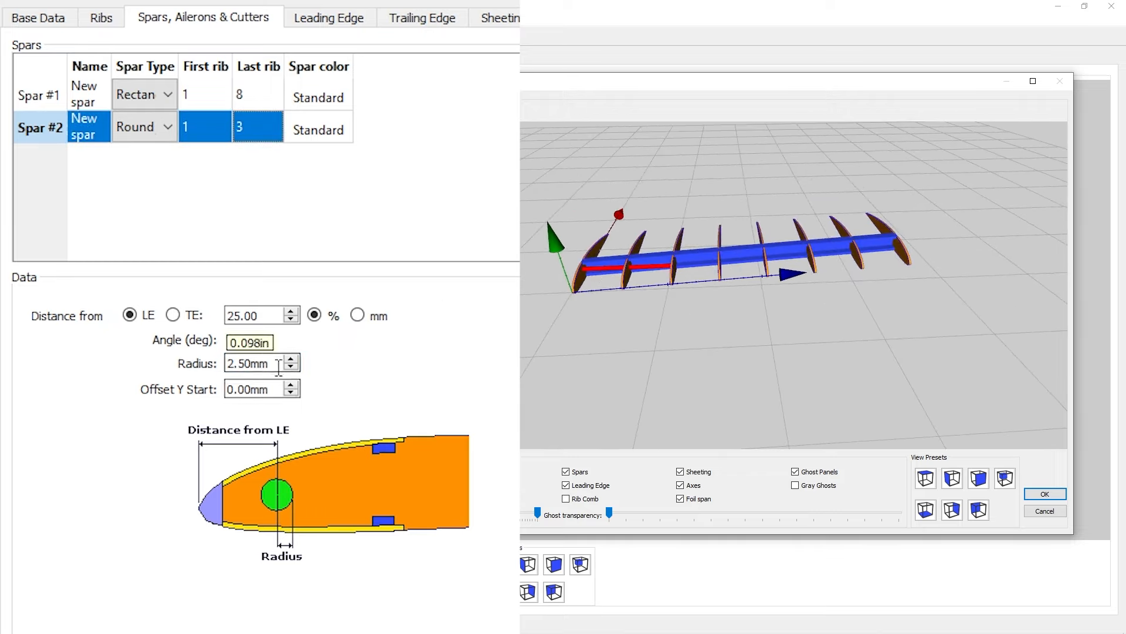
left_click_drag(268, 364, 117, 323)
type("3")
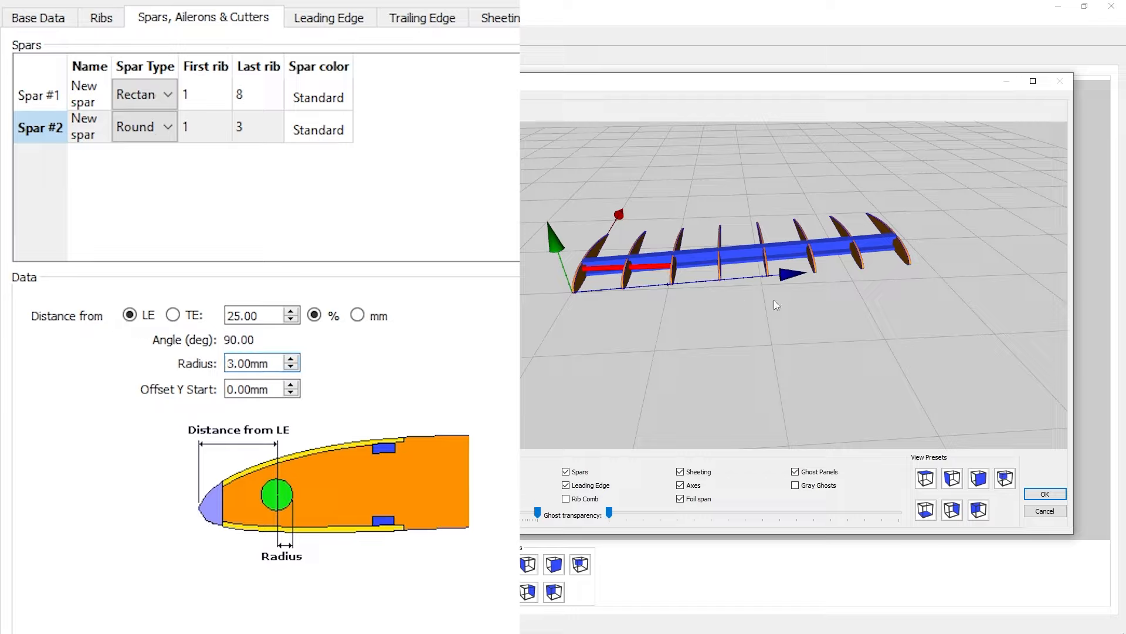
left_click_drag(777, 305, 1034, 299)
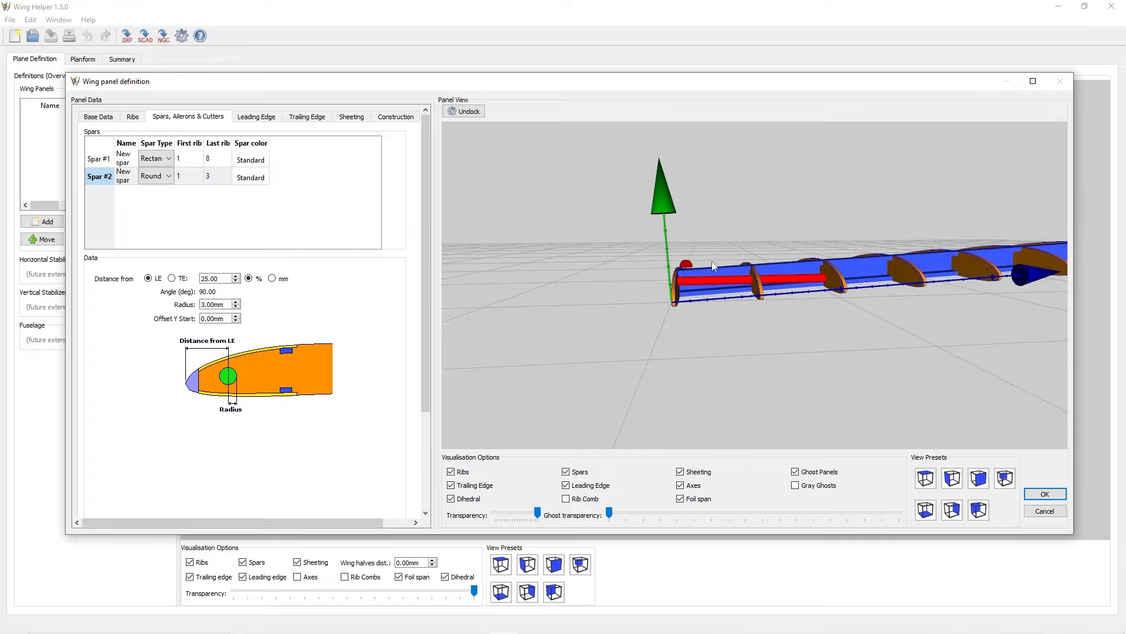
Orbit the panel preview to check the red joiner spar, then accept the panel settings.
left_click_drag(711, 262, 846, 263)
left_click_drag(730, 277, 576, 292)
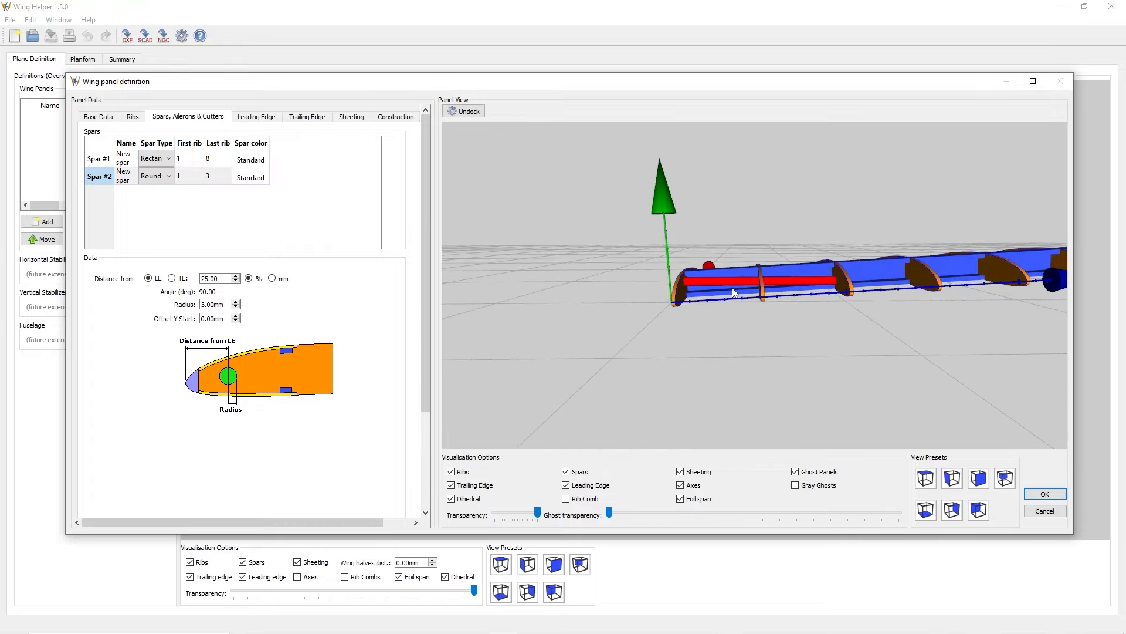
left_click_drag(732, 287, 584, 245)
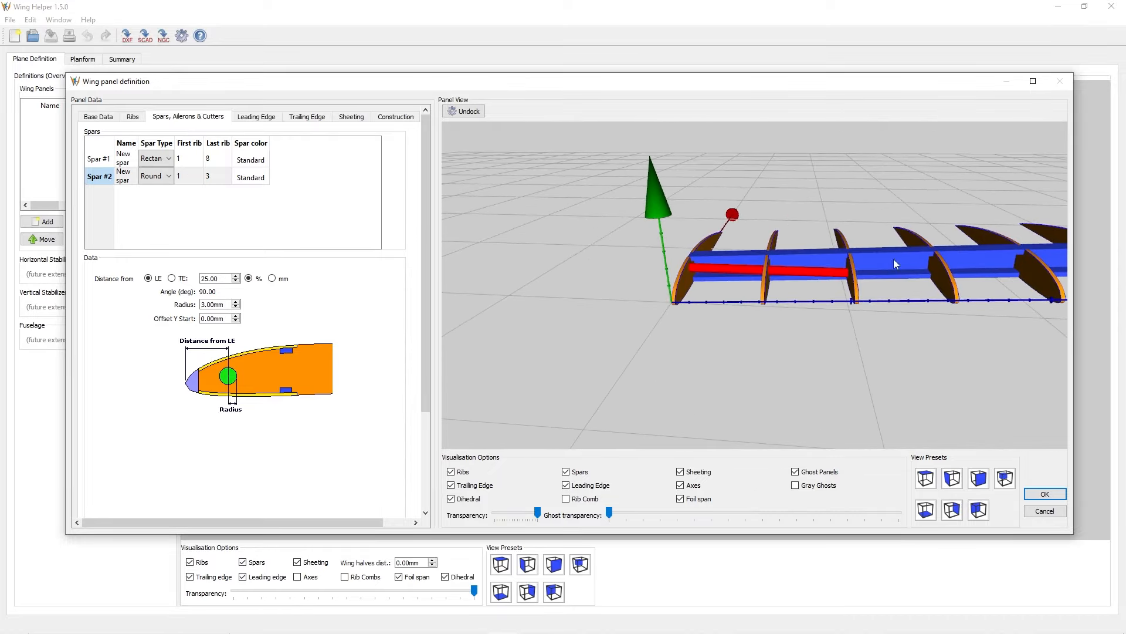
left_click_drag(847, 286, 882, 242)
scroll(822, 273, "up", 2)
scroll(789, 276, "down", 3)
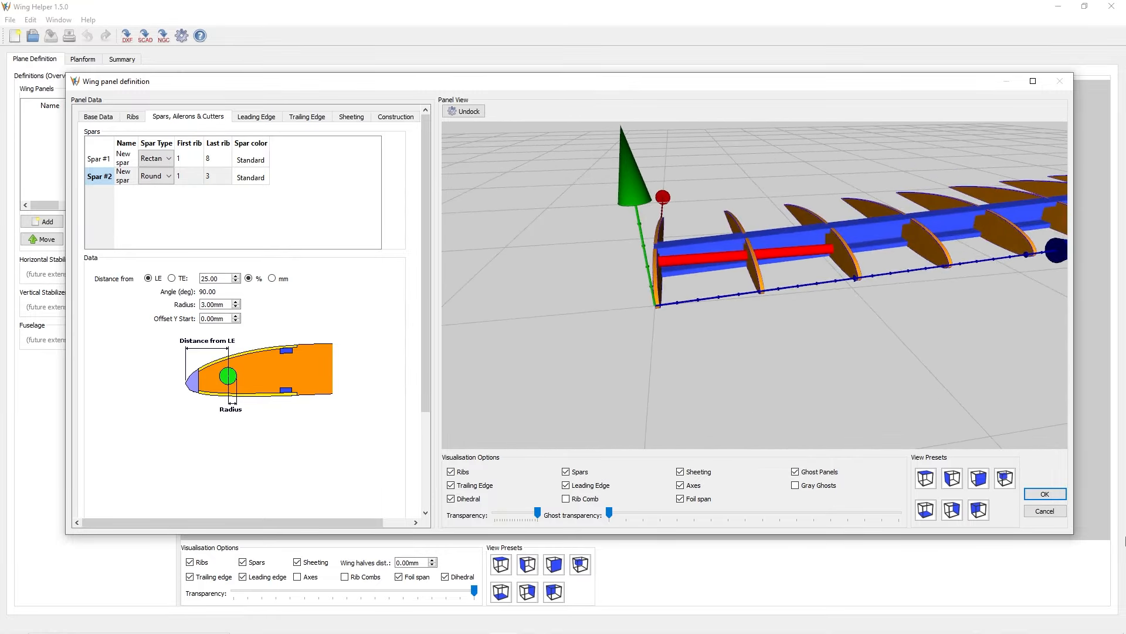
left_click(1045, 494)
Orbit around the wing to inspect it, then add a new wing panel.
left_click_drag(825, 362, 717, 352)
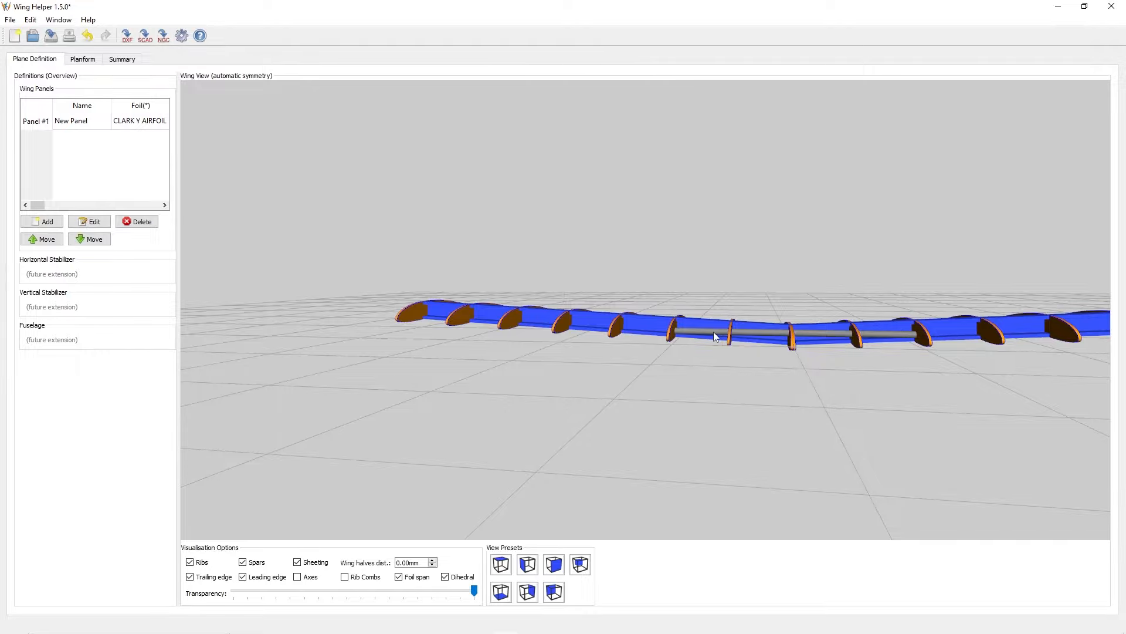
left_click_drag(852, 334, 1007, 472)
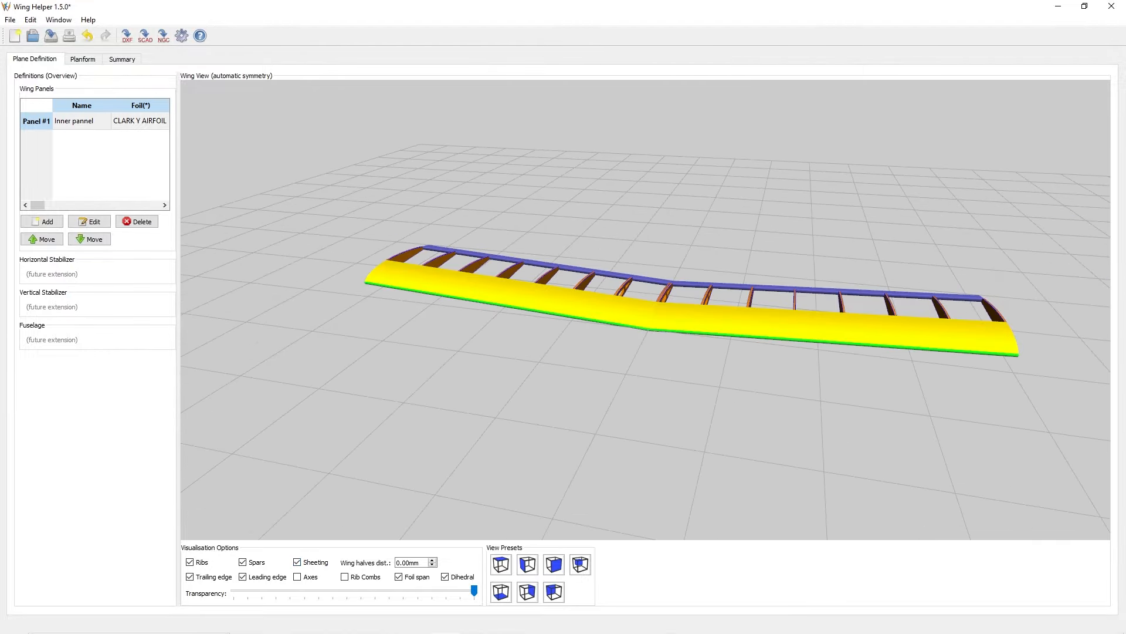
left_click_drag(868, 351, 510, 373)
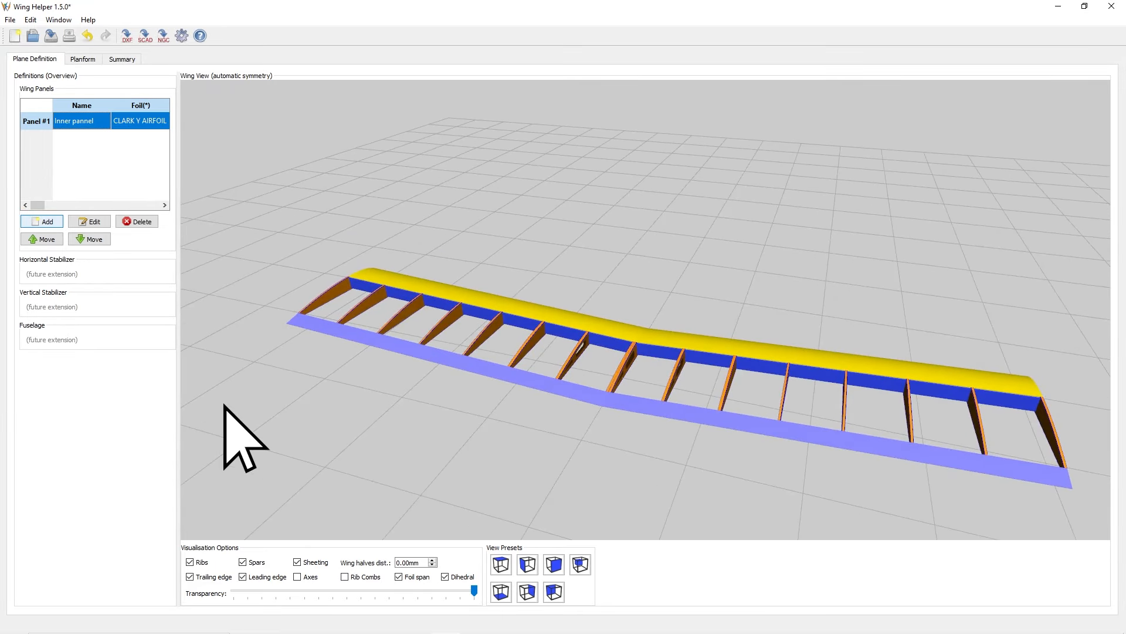
left_click(43, 221)
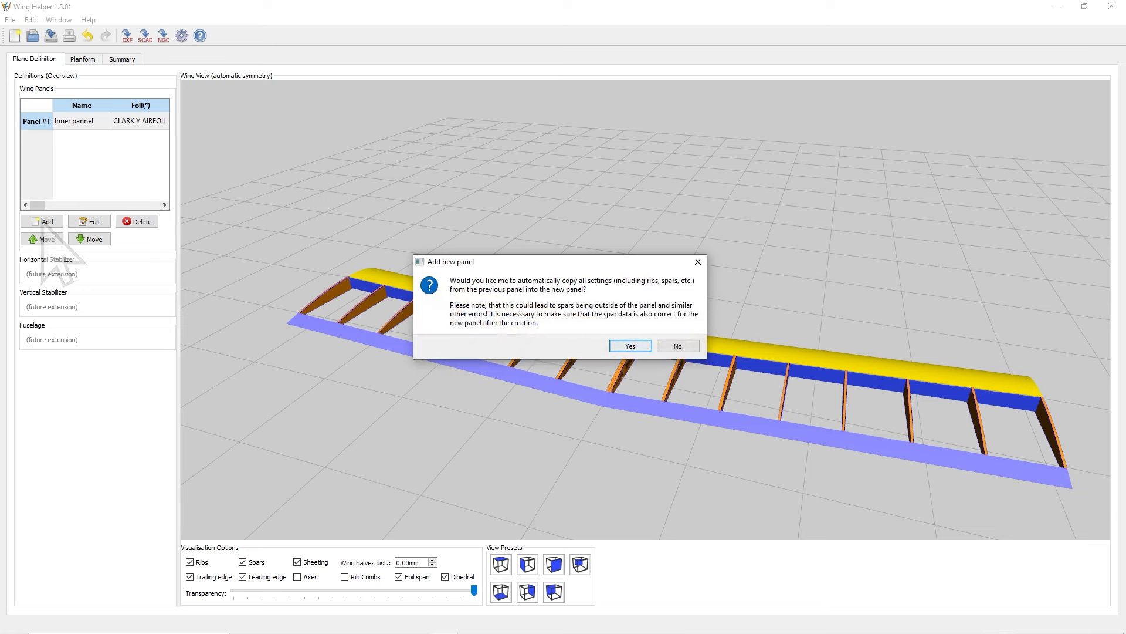
Agree to copy the inner panel's settings and accept Smart copy for the new panel.
key("Return")
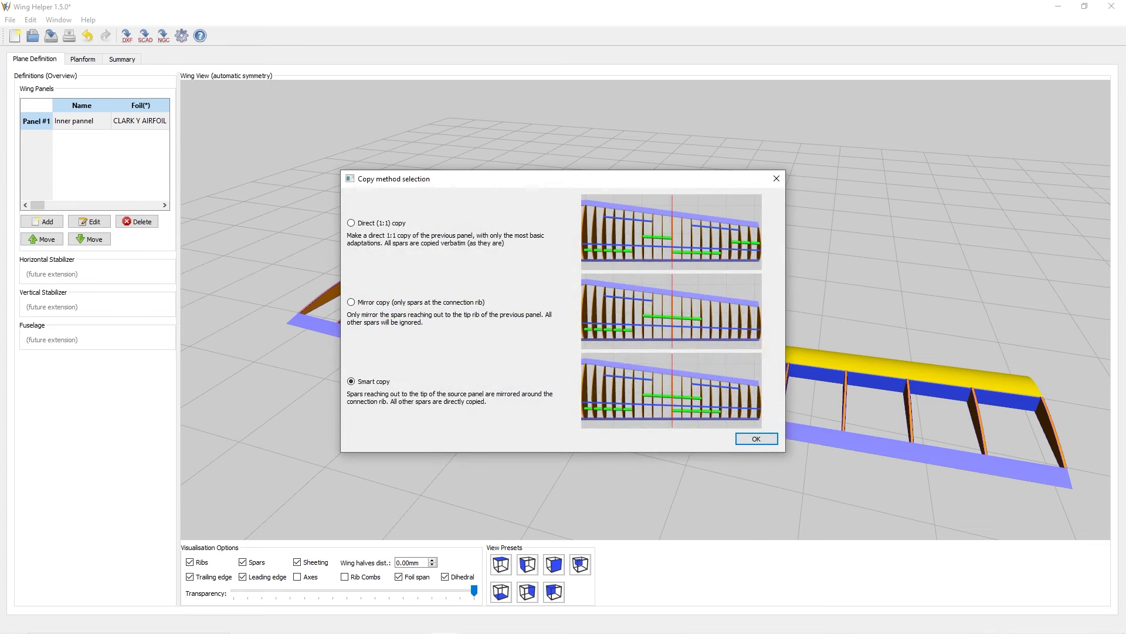
left_click_drag(581, 183, 579, 169)
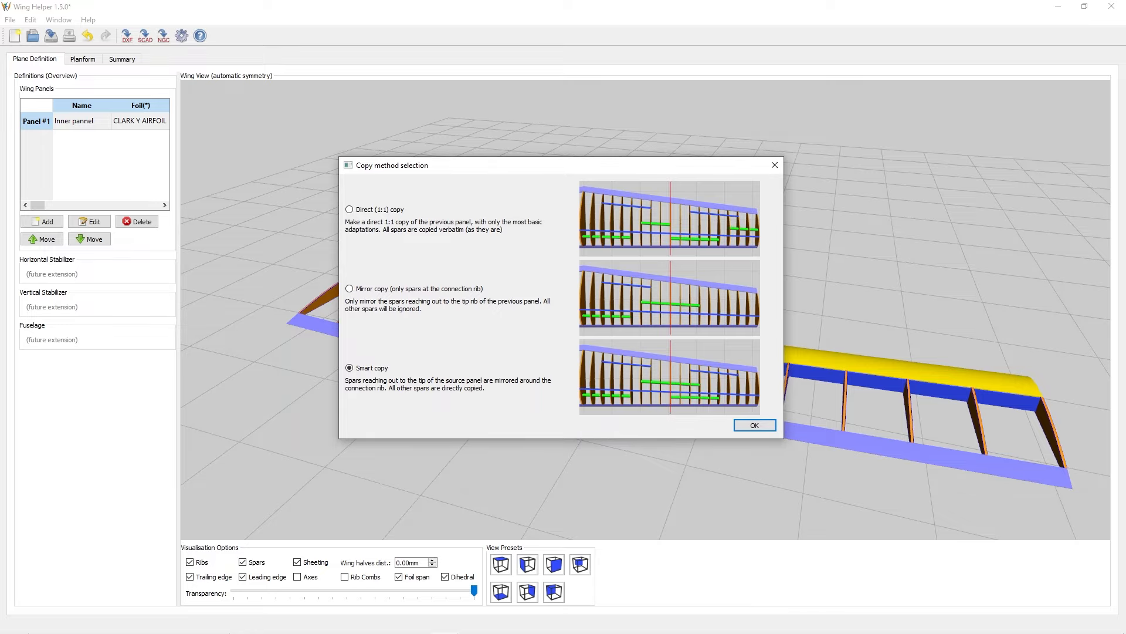
left_click(755, 426)
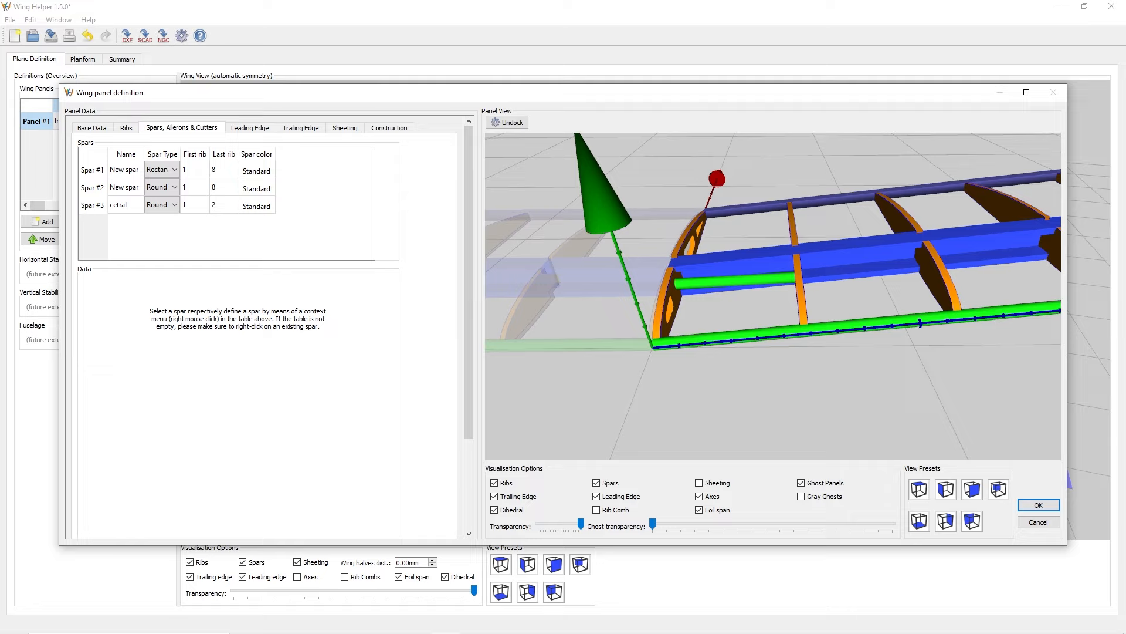
Delete the third spar, cetral, from the copied panel and show its base data.
left_click(92, 205)
right_click(122, 205)
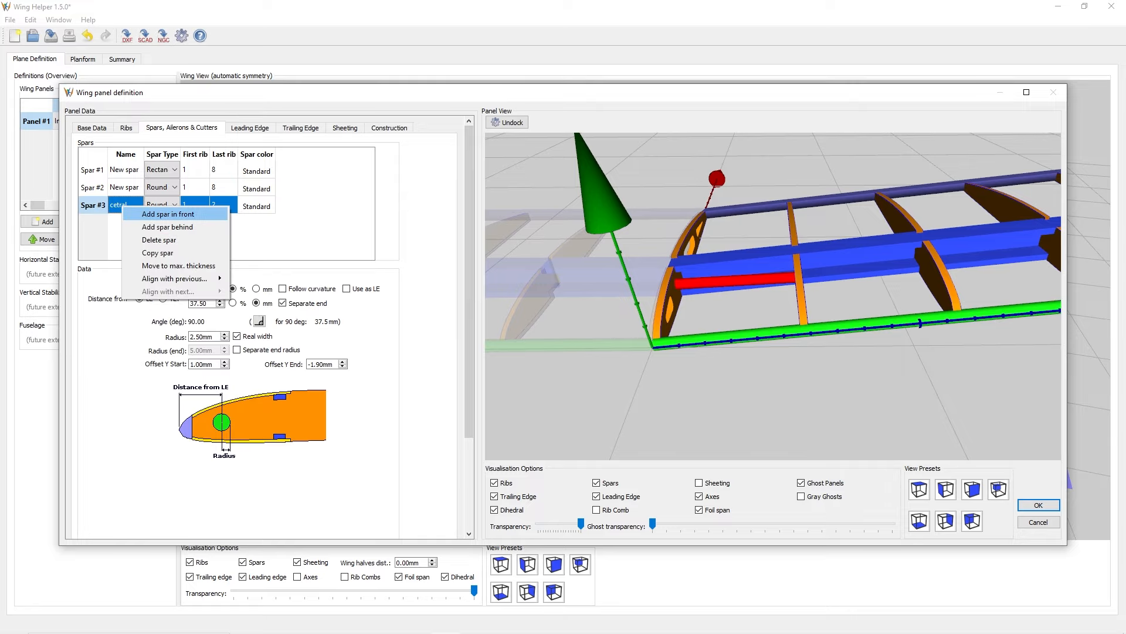
left_click(144, 239)
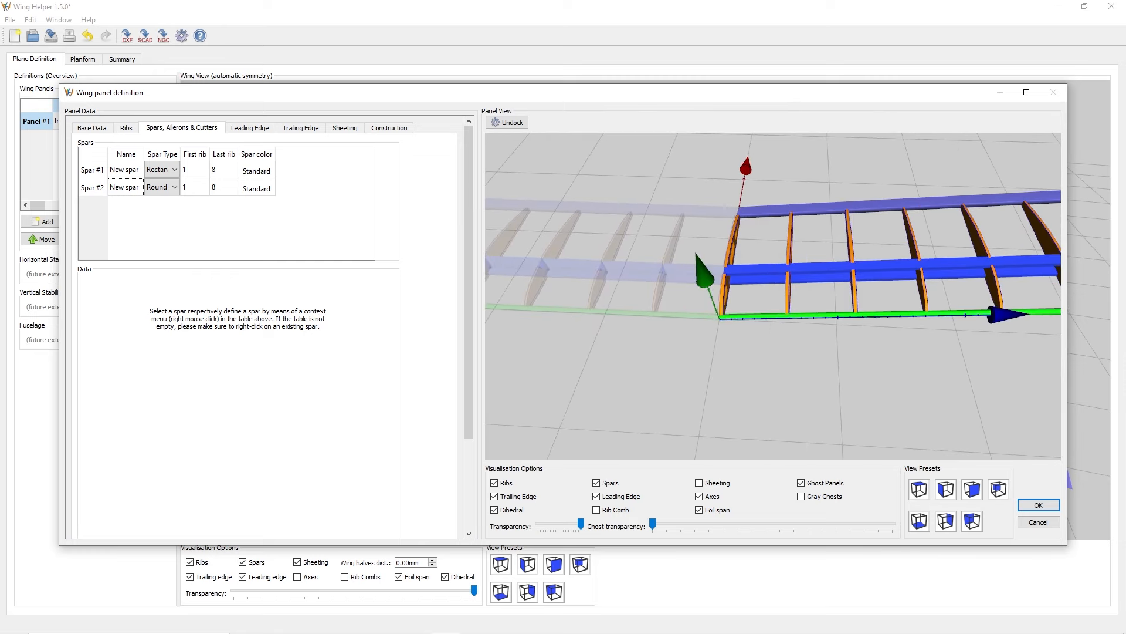
left_click(92, 128)
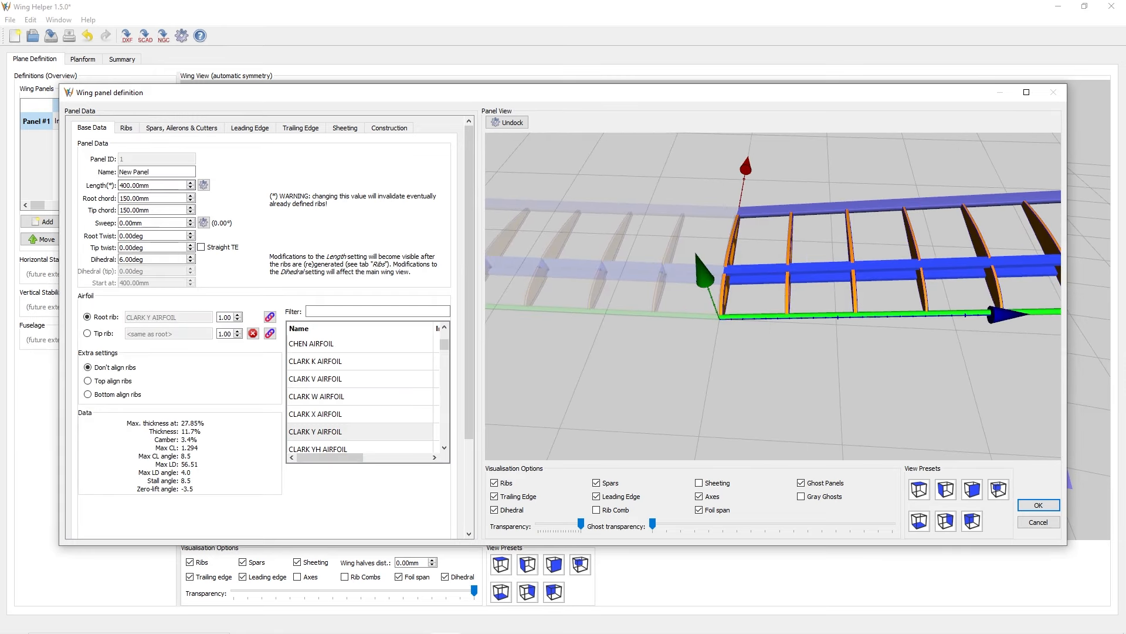
Give New Panel a 200 mm length and 100 mm tip chord, then select its rib count.
left_click(144, 185)
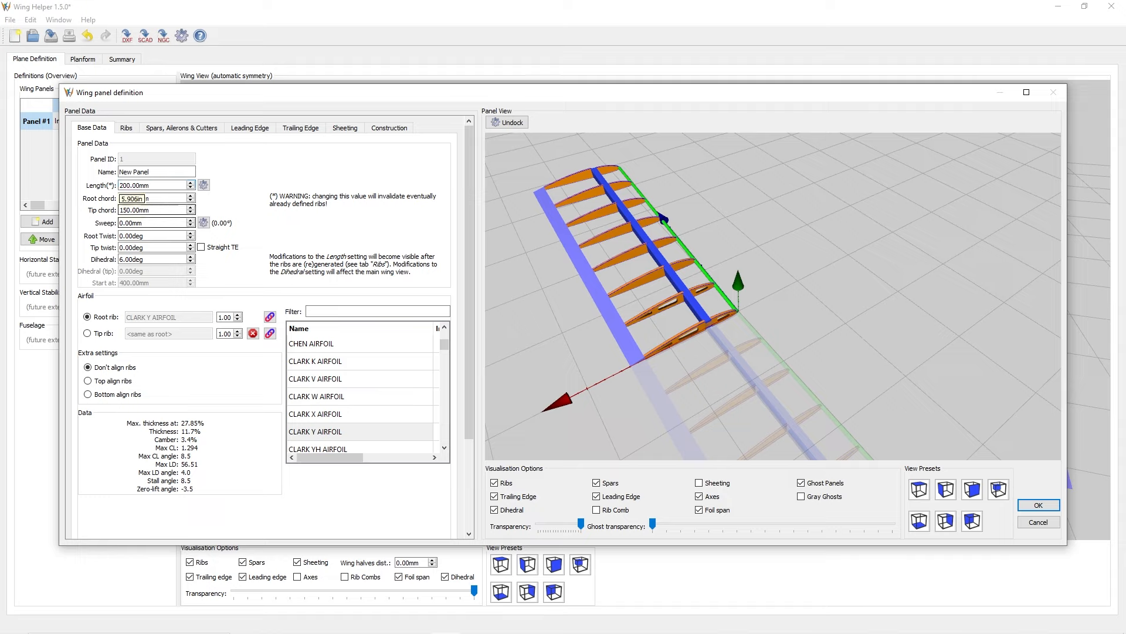
key("Tab")
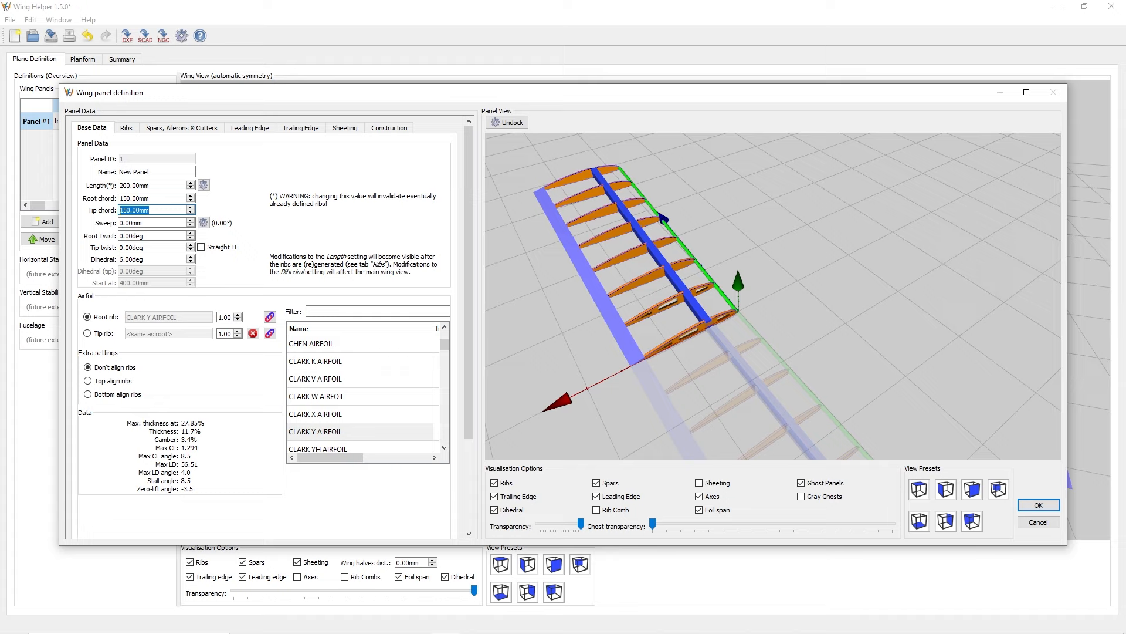
type("60")
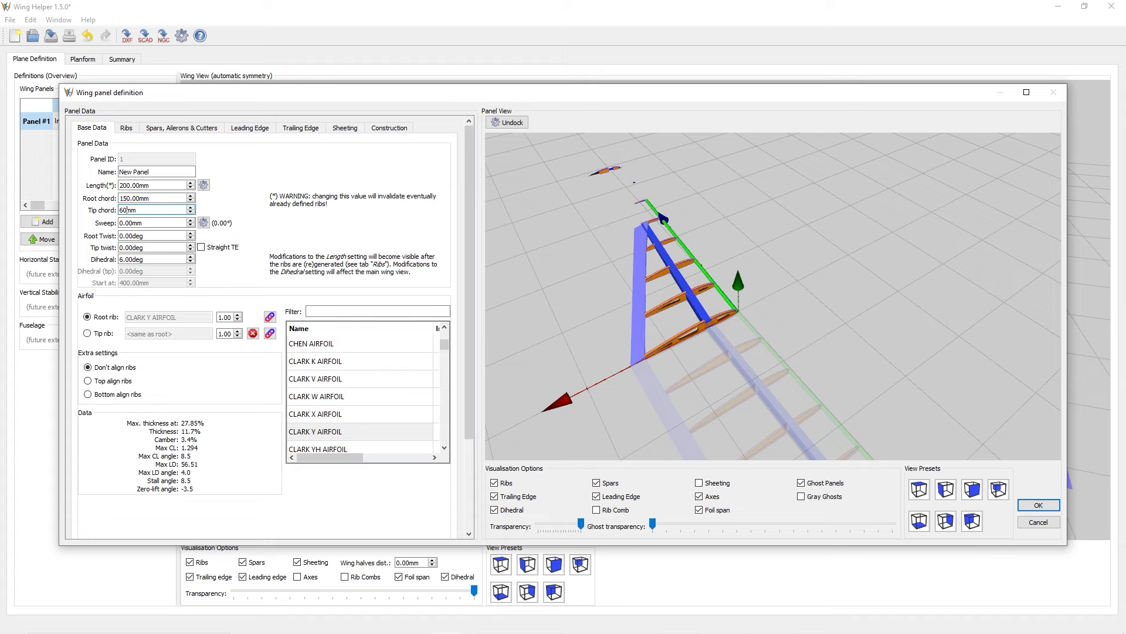
key("Return")
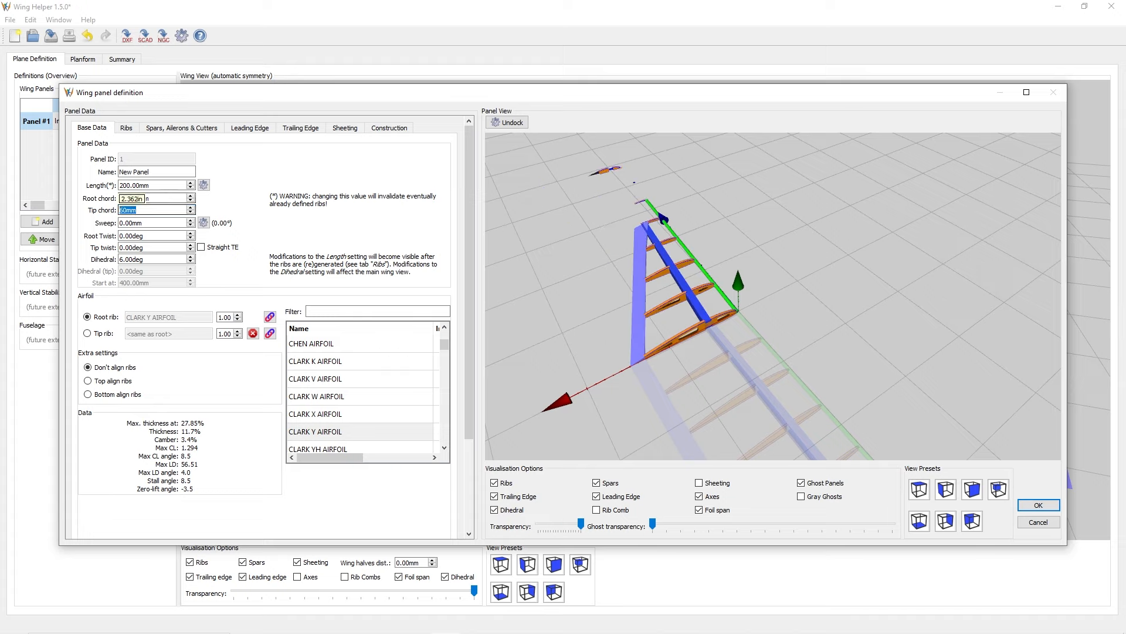
type("80")
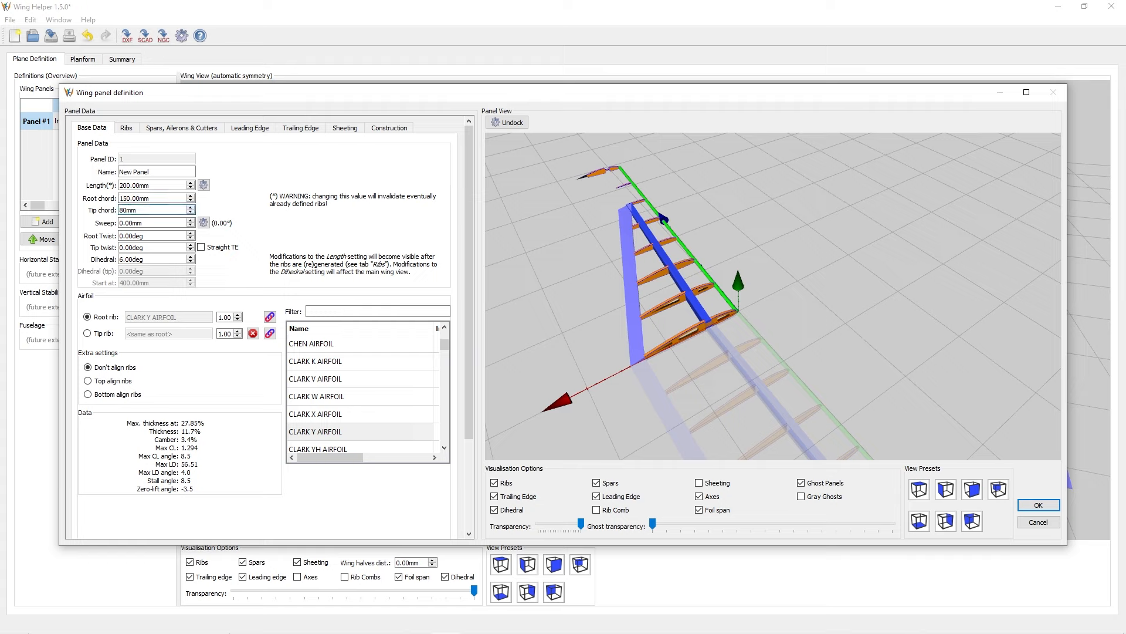
key("BackSpace")
key("BackSpace")
type("100")
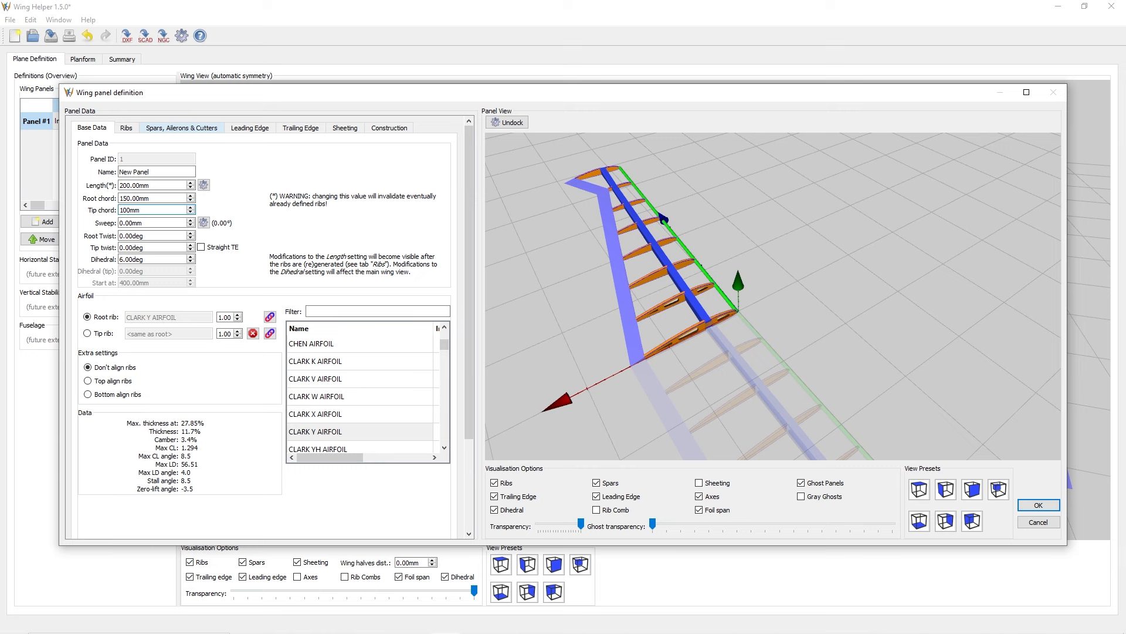
left_click(126, 128)
left_click_drag(186, 169, 169, 170)
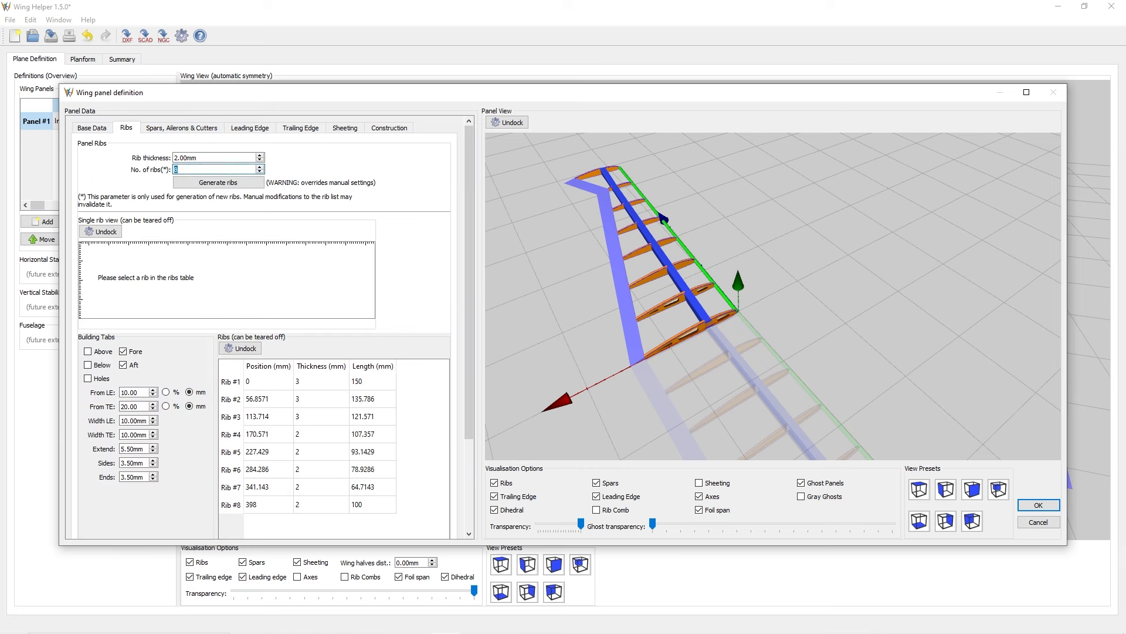
Regenerate the panel with 5 ribs, overwriting the manual rib modifications.
type("5")
left_click(218, 183)
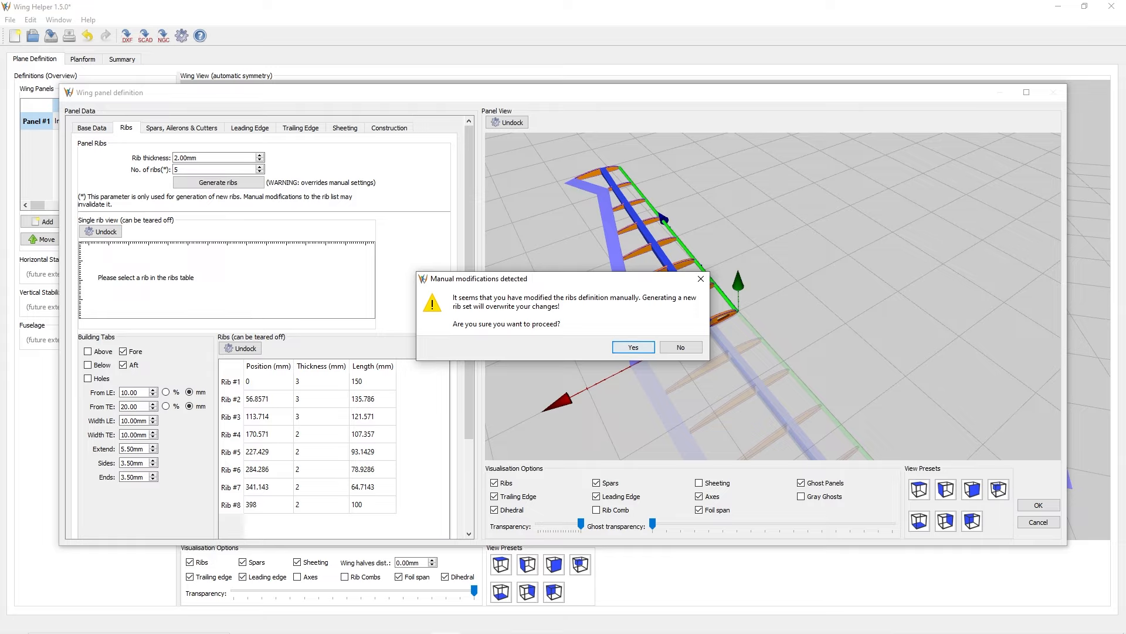
left_click(633, 347)
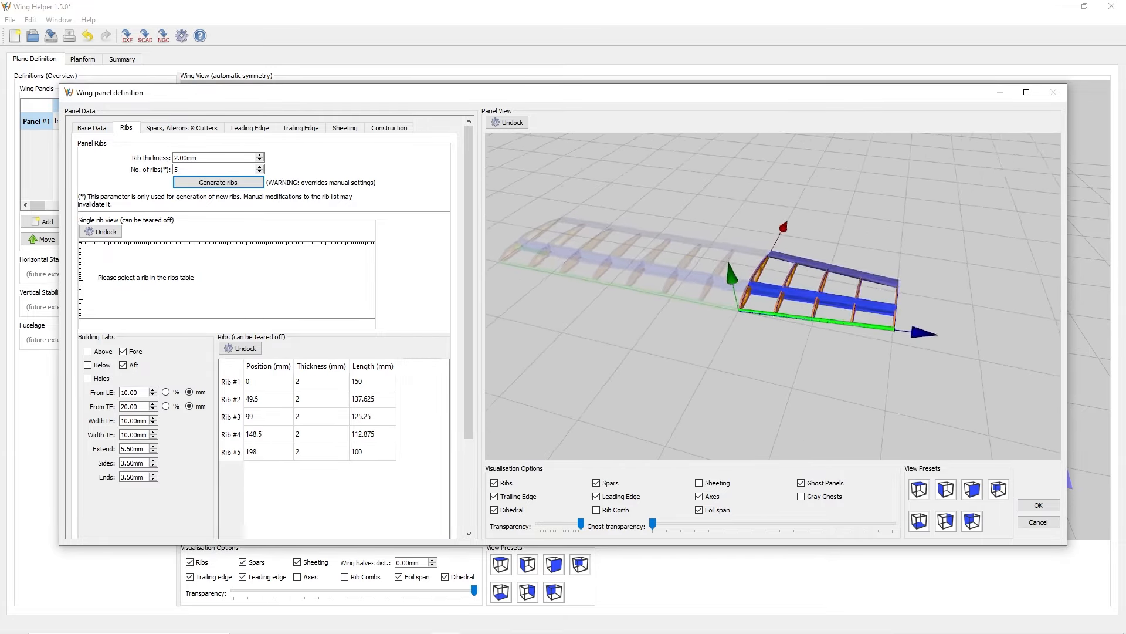
scroll(773, 297, "up", 3)
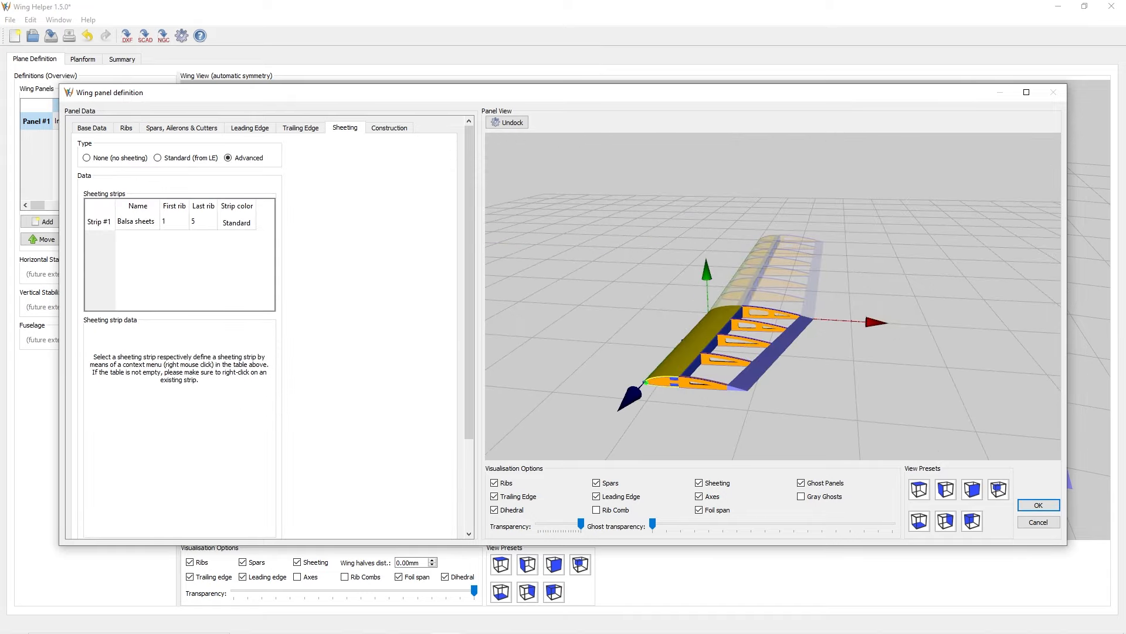
Accept New Panel so it joins Inner pannel as the wing's second panel.
left_click(1038, 505)
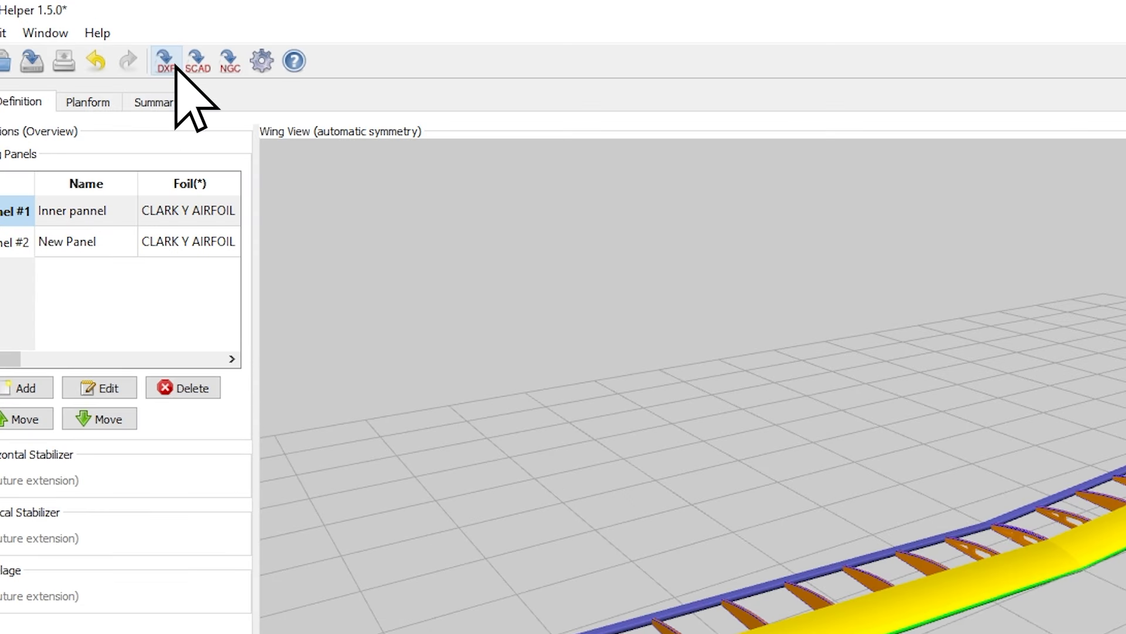
Export the wing to the Desktop as wing2.dxf with original rib silhouettes drawn.
left_click(165, 61)
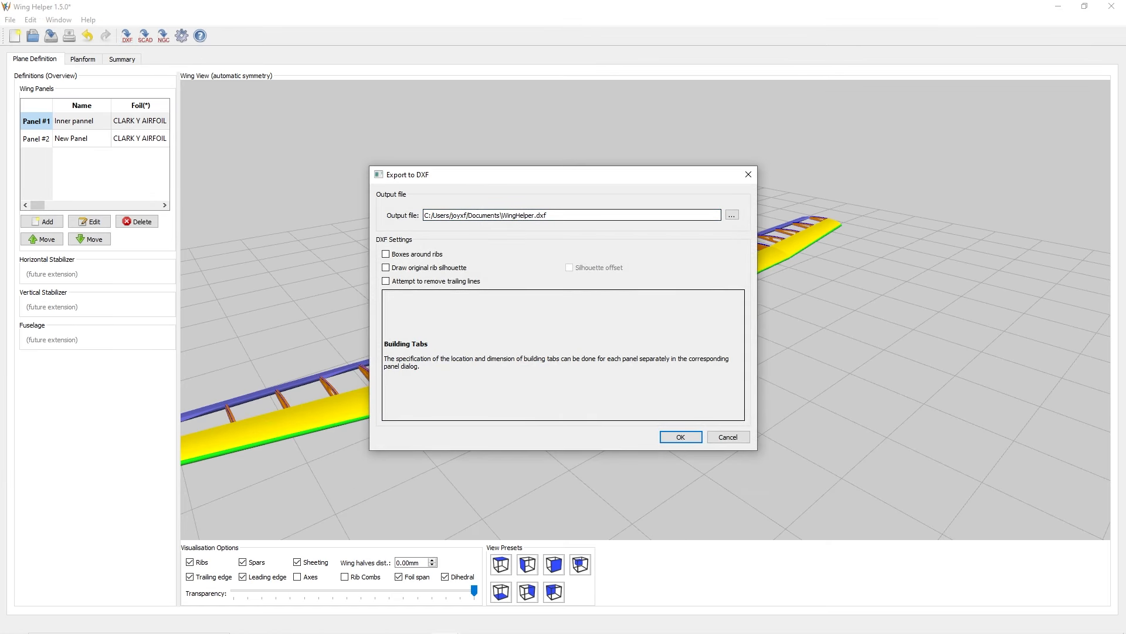
left_click(732, 214)
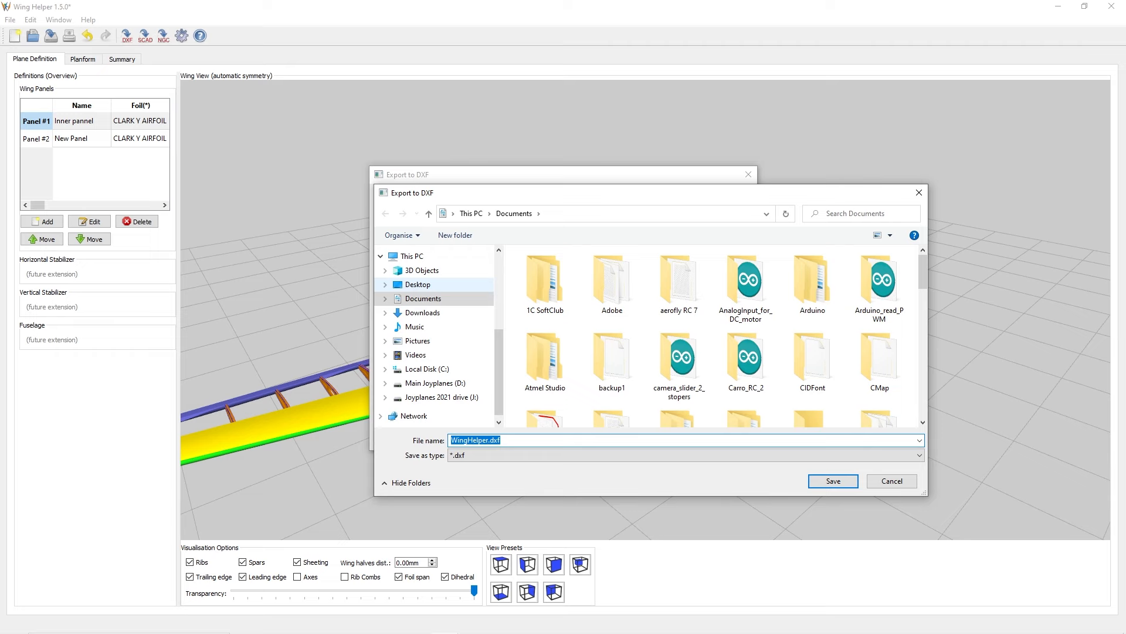
left_click(418, 285)
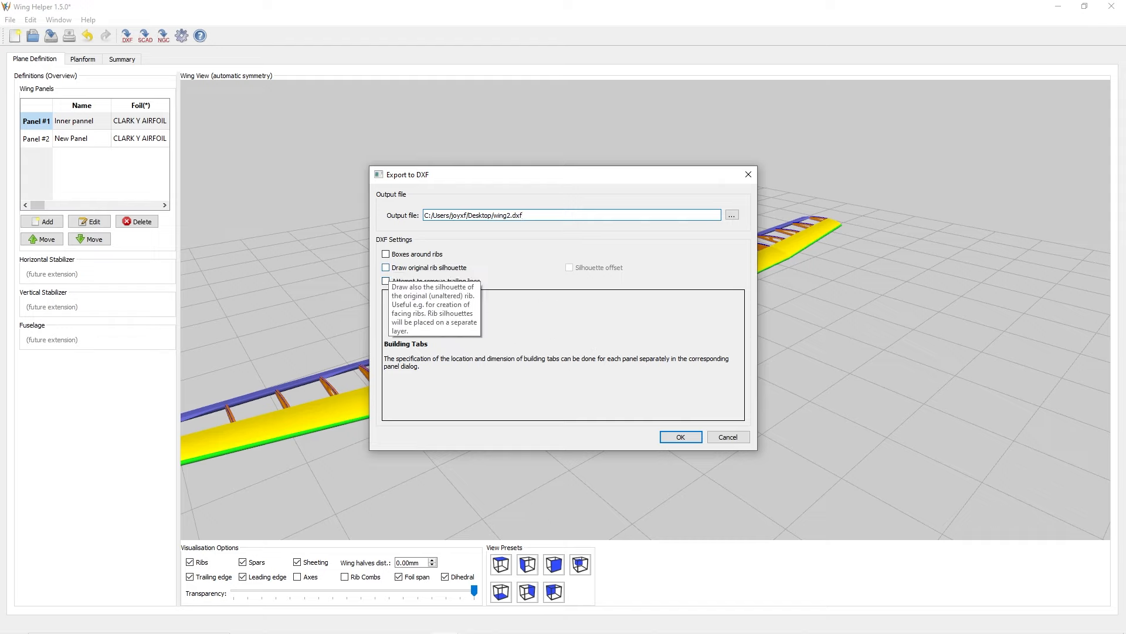
left_click(386, 267)
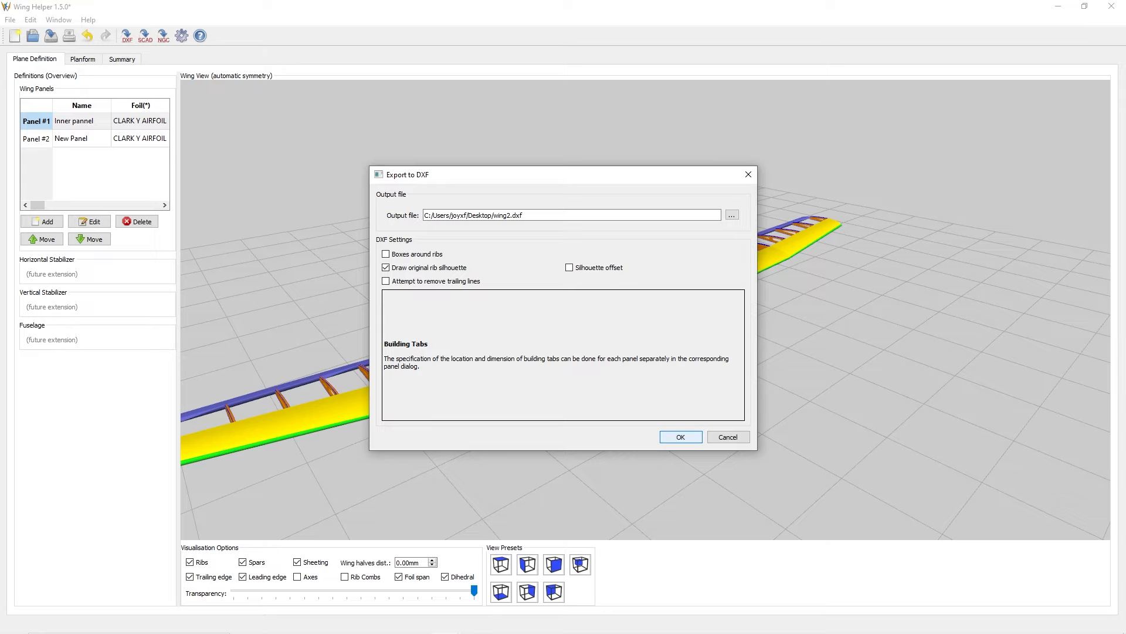
left_click(680, 436)
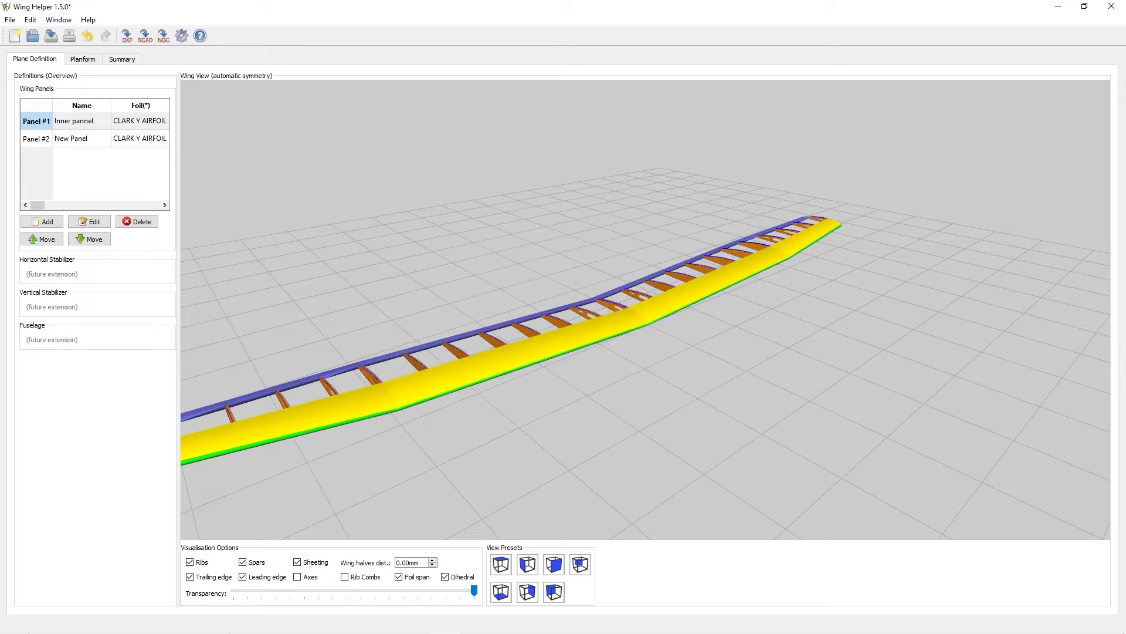
left_click_drag(680, 436, 628, 438)
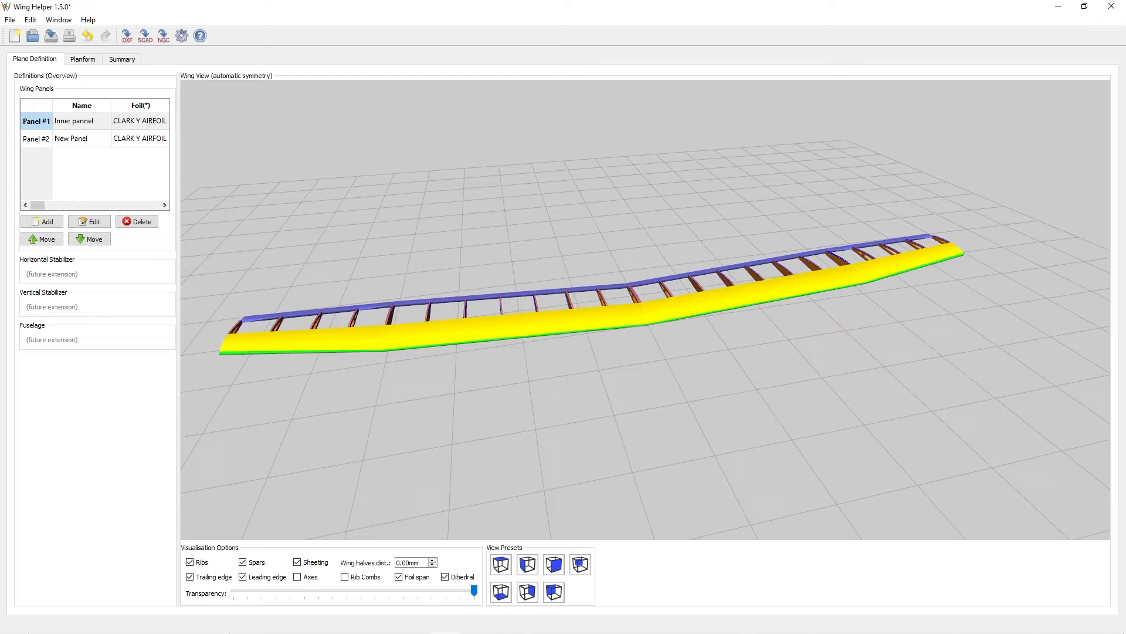
left_click(10, 19)
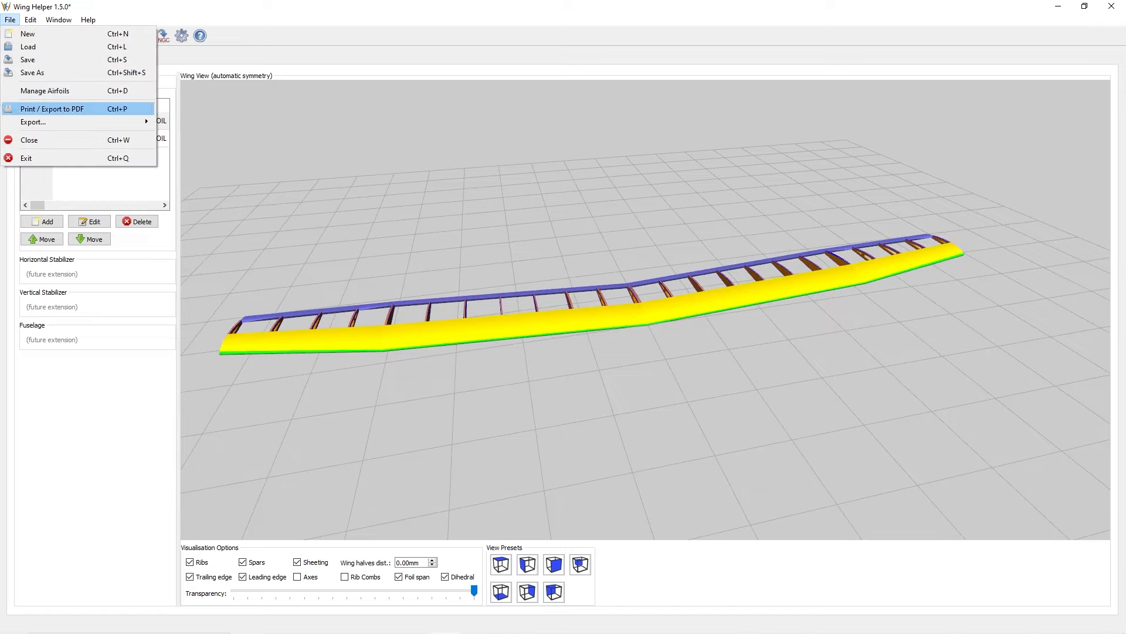
Print the rib templates on A0 pages to 'WingHelper printing .pdf' on the Desktop.
key("Return")
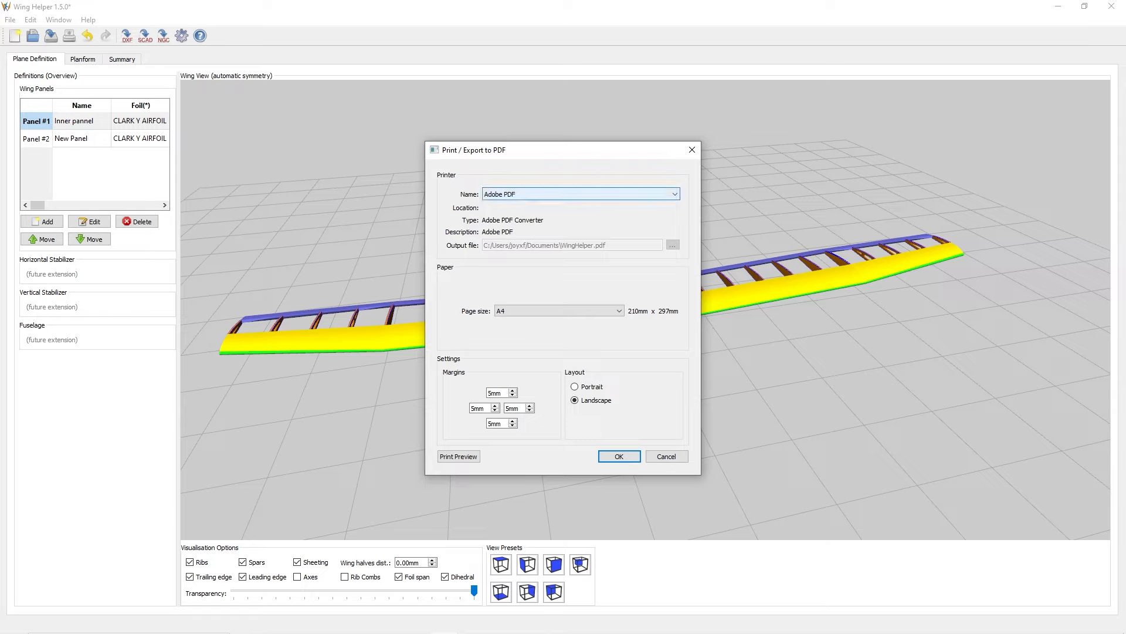
key("Tab")
key("alt+Down")
key("Up")
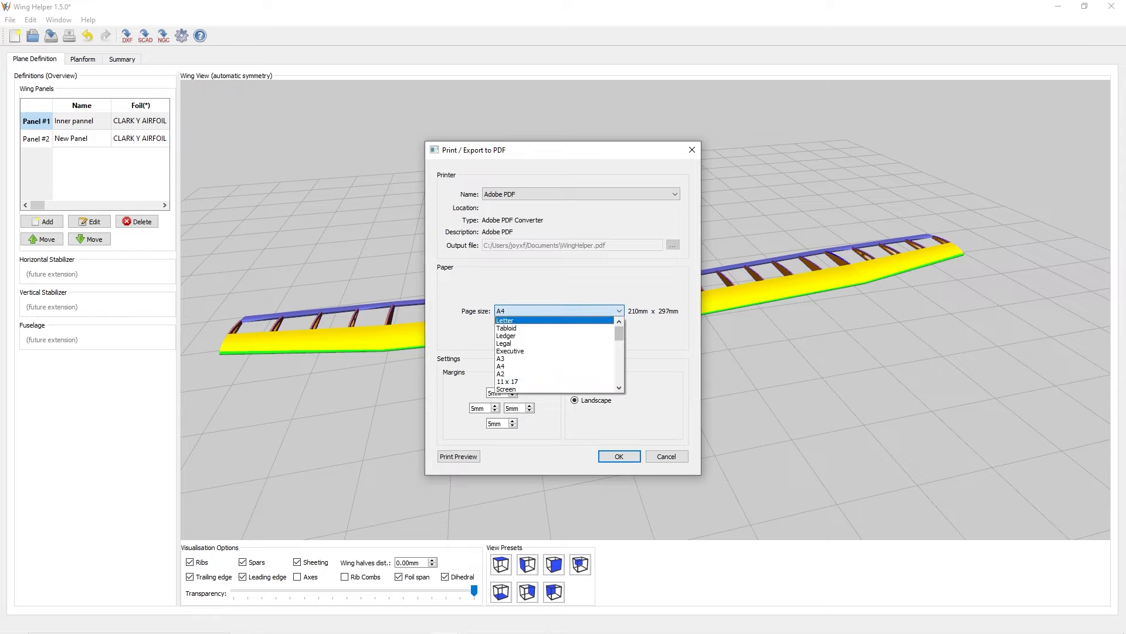
left_click_drag(619, 333, 619, 359)
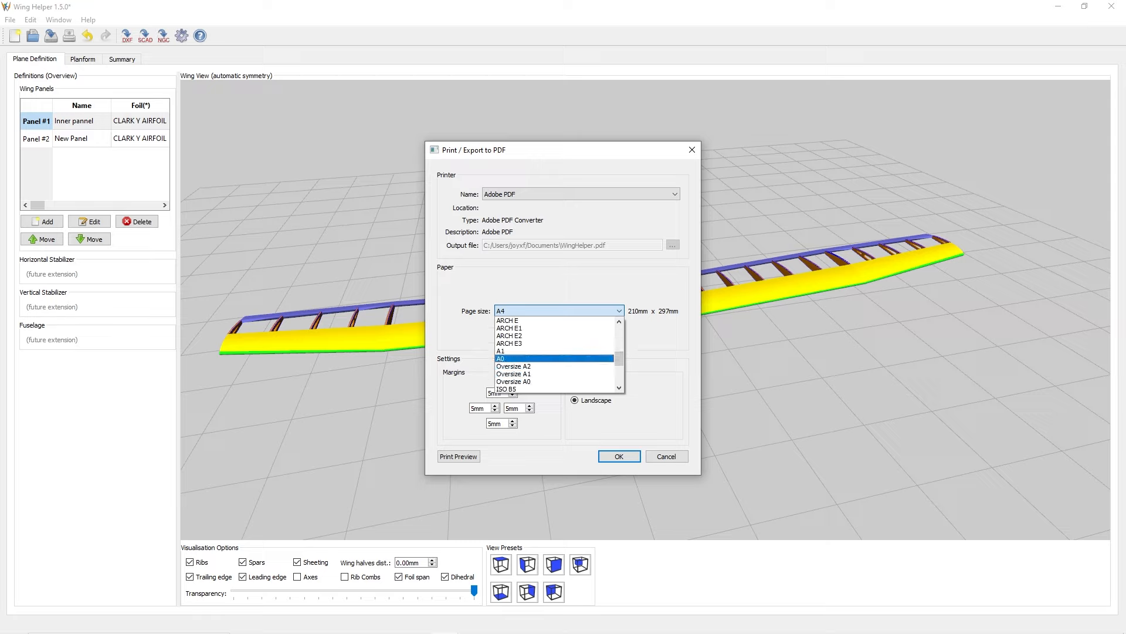
left_click(554, 359)
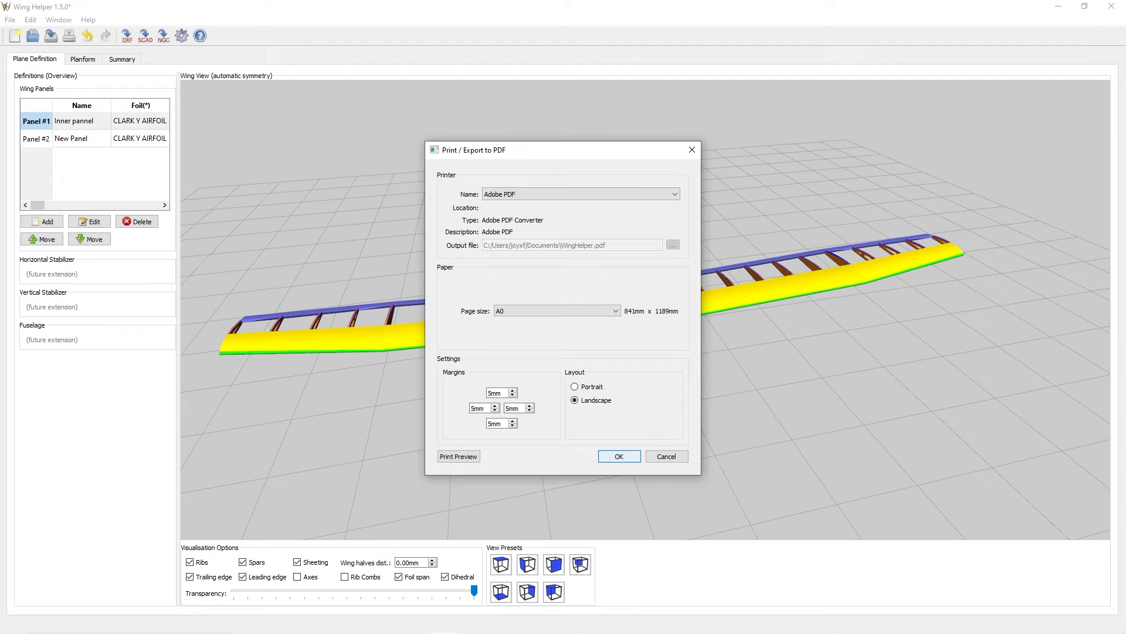
left_click(619, 455)
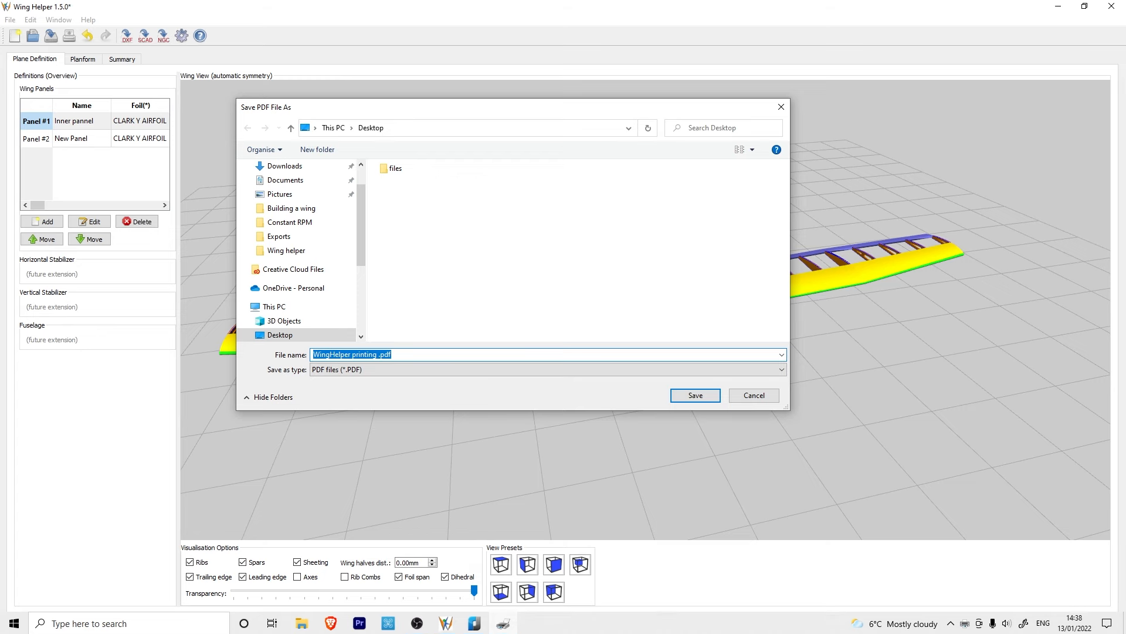
key("Return")
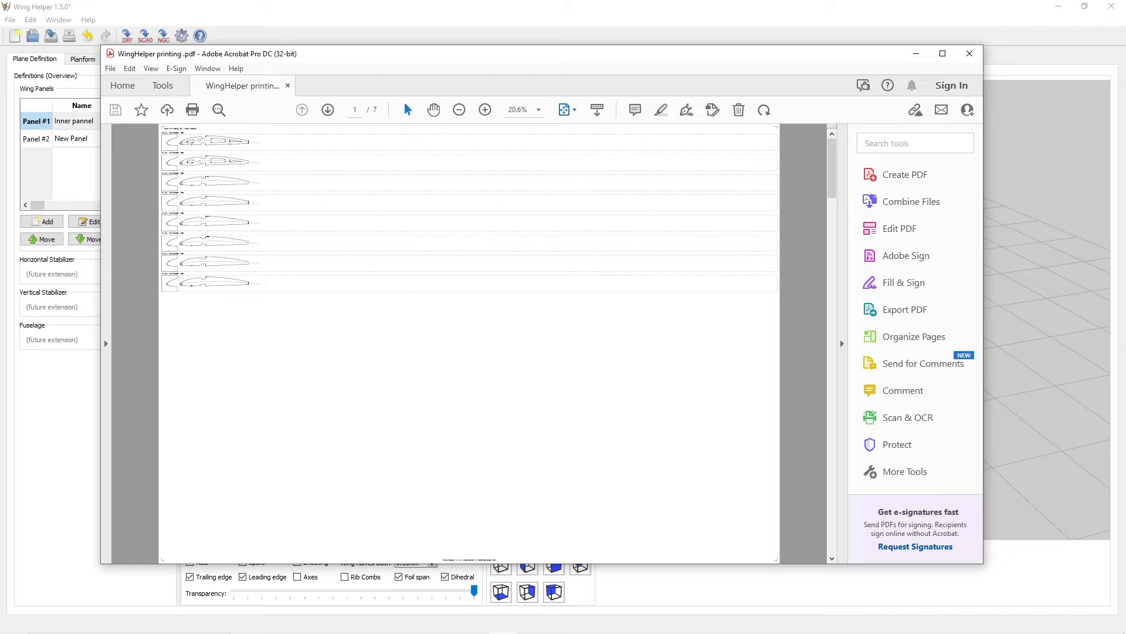
Show PDF page 3 at 75% zoom, scrolled right to the dihedral diagram and table.
key("Page_Down")
key("Page_Down")
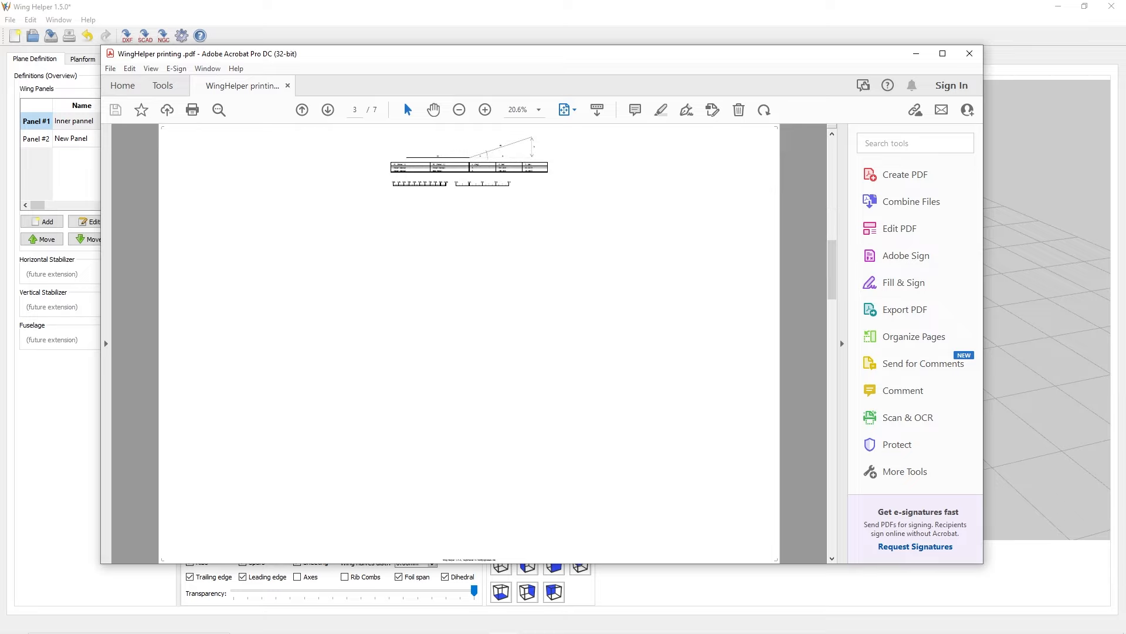
key("ctrl+equal")
key("ctrl+equal")
key("ctrl+equal")
key("ctrl+equal")
key("ctrl+equal")
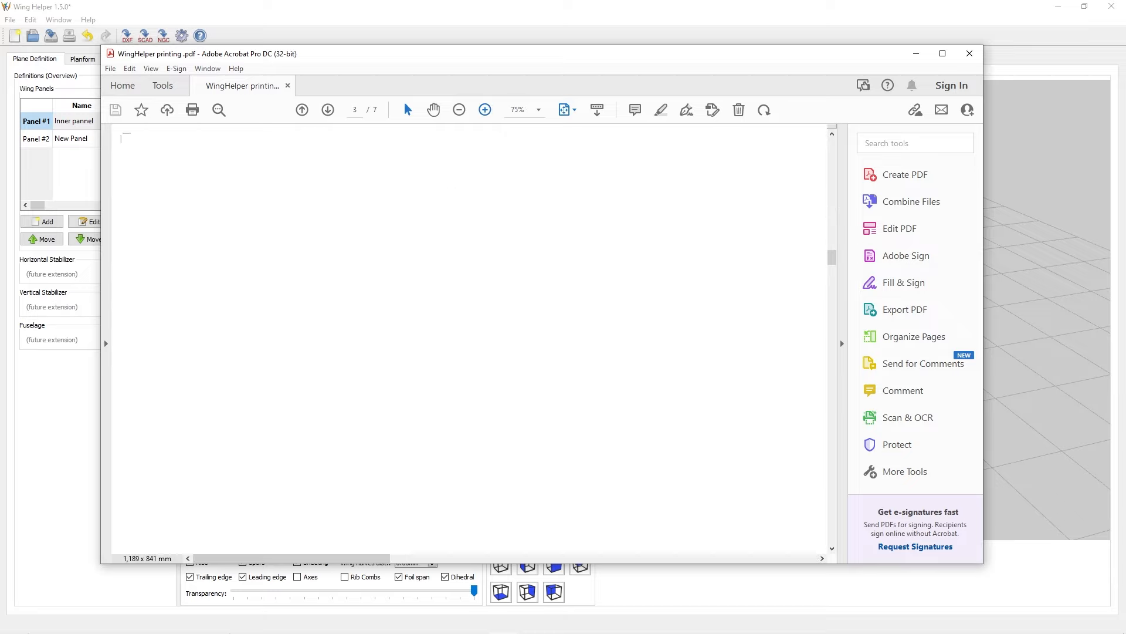
key("Right")
key("Right")
key("Right")
key("Right")
key("Right")
key("Right")
key("Right")
key("Right")
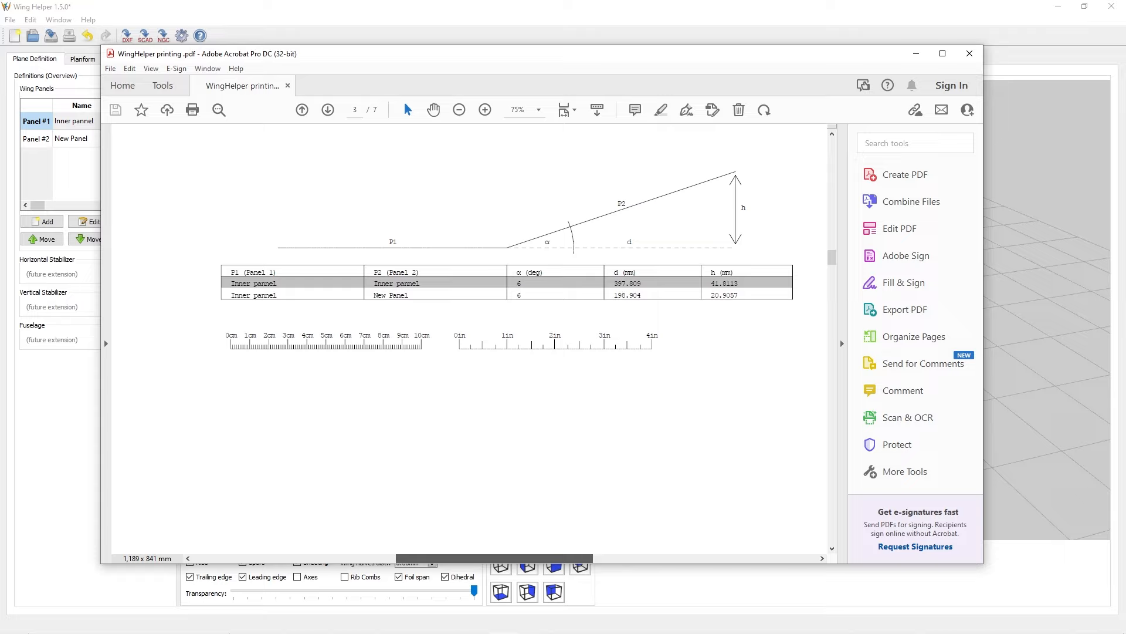
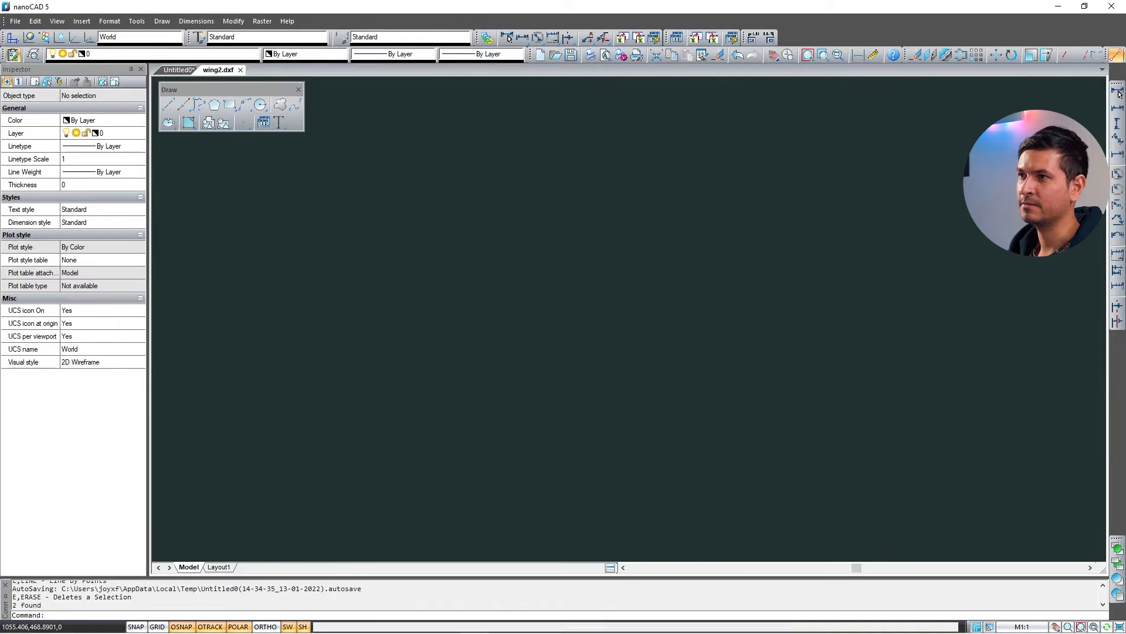
scroll(372, 351, "down", 15)
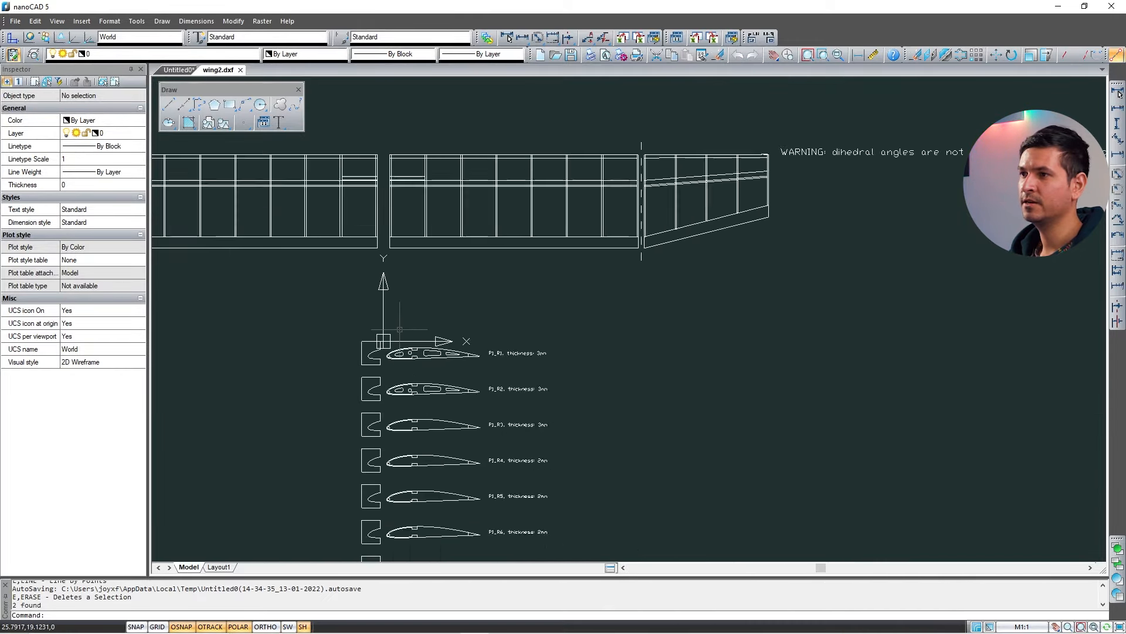
middle_click_drag(435, 315, 571, 323)
scroll(511, 276, "down", 4)
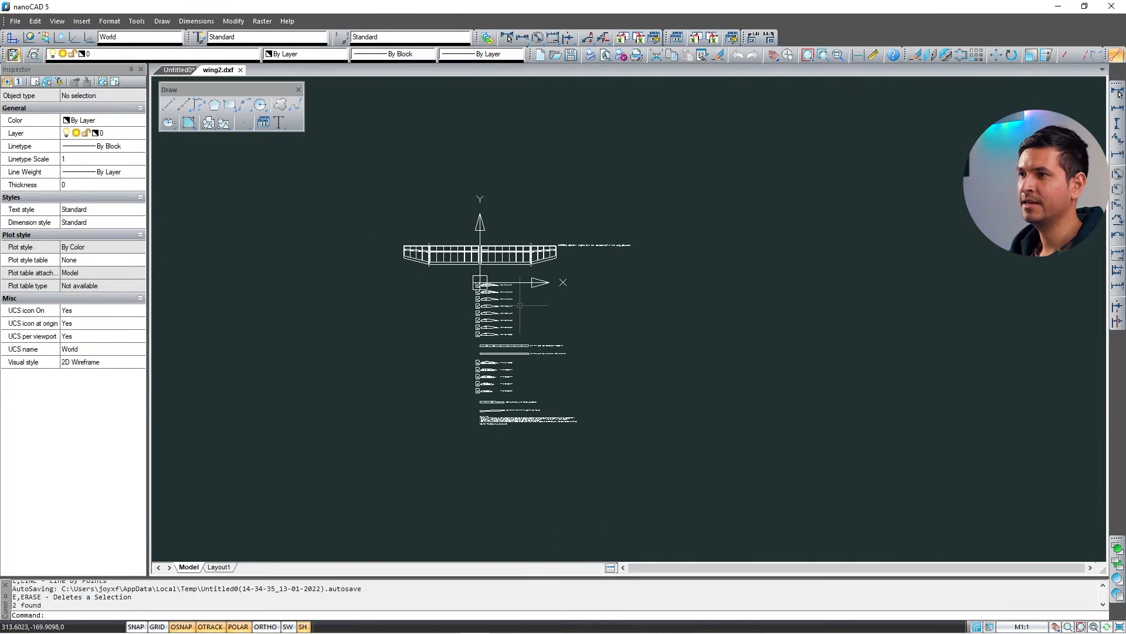
scroll(522, 305, "up", 7)
middle_click_drag(481, 210, 561, 371)
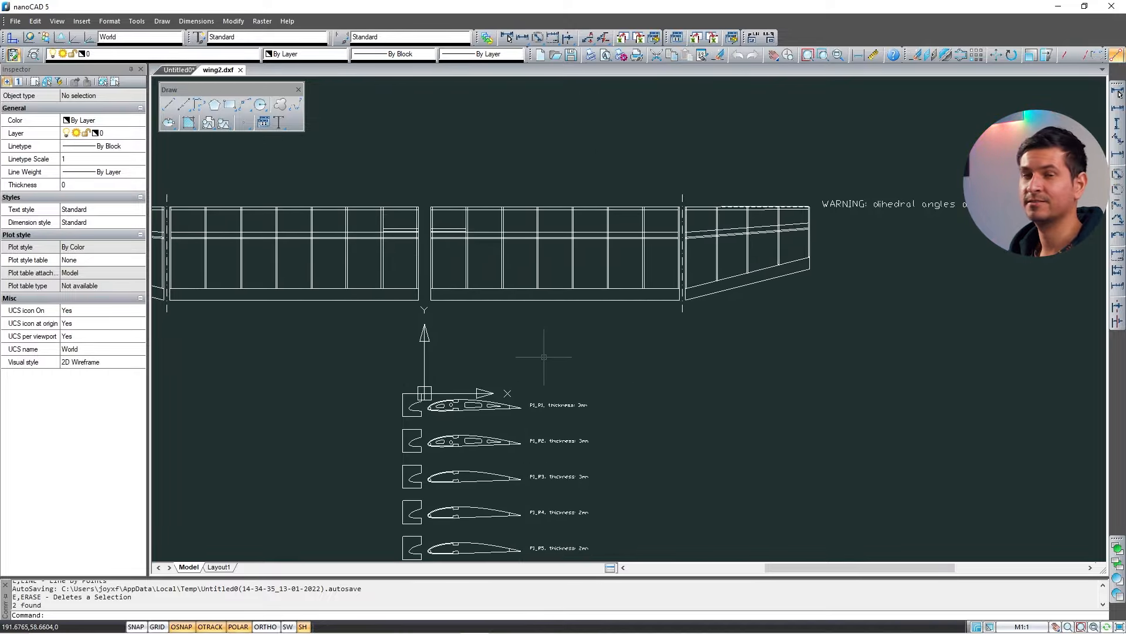
scroll(532, 339, "up", 1)
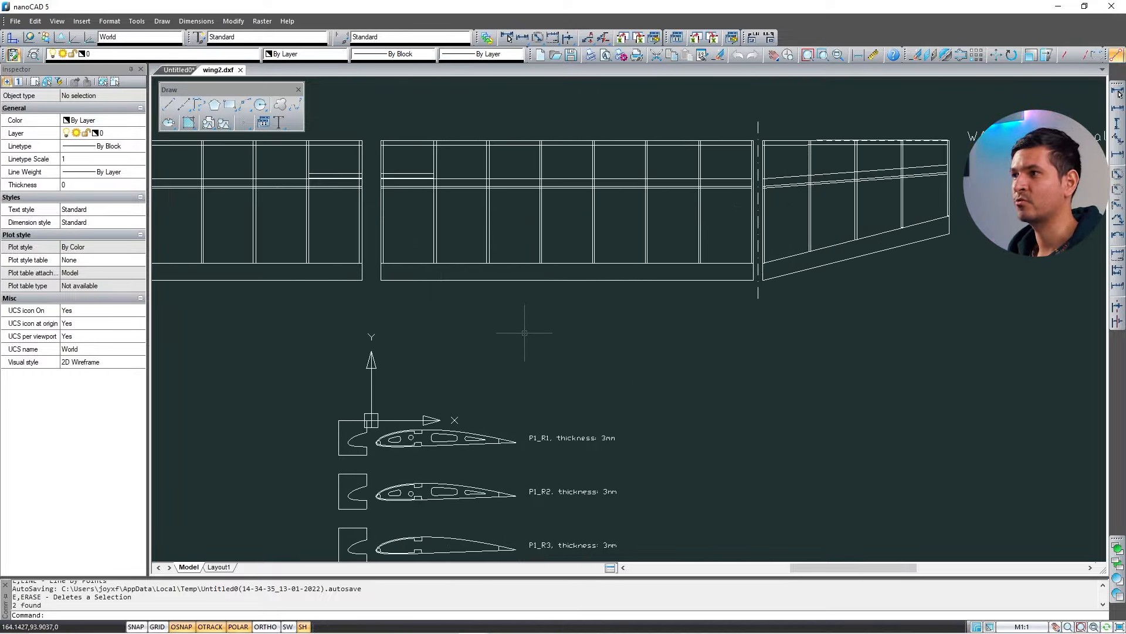
middle_click_drag(466, 300, 518, 361)
scroll(519, 361, "down", 2)
middle_click_drag(592, 409, 564, 388)
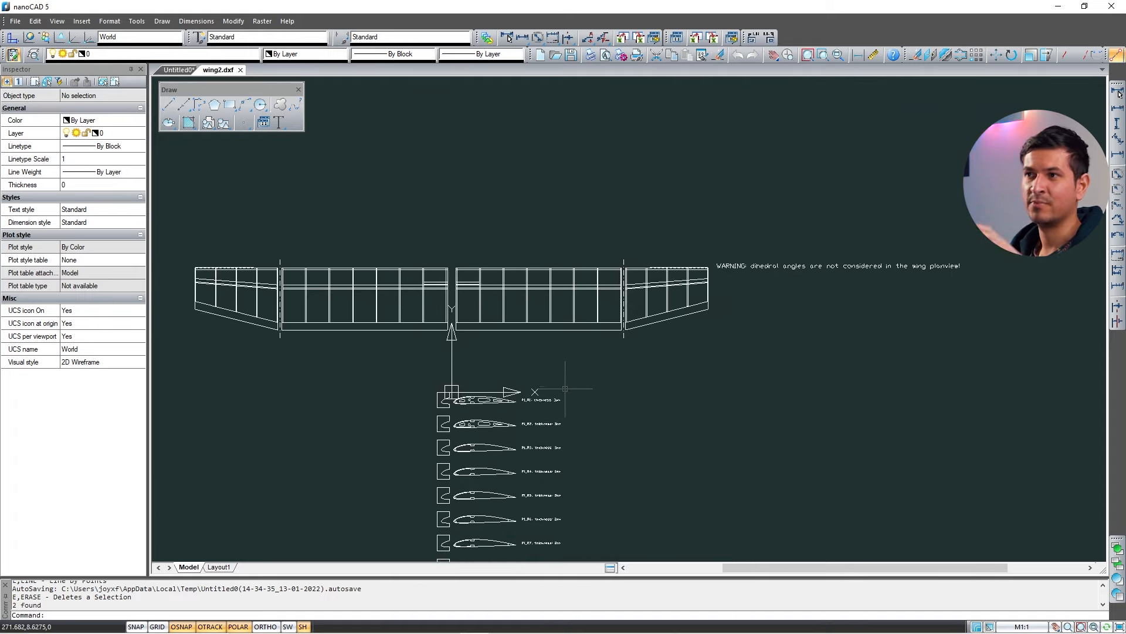
scroll(564, 389, "up", 2)
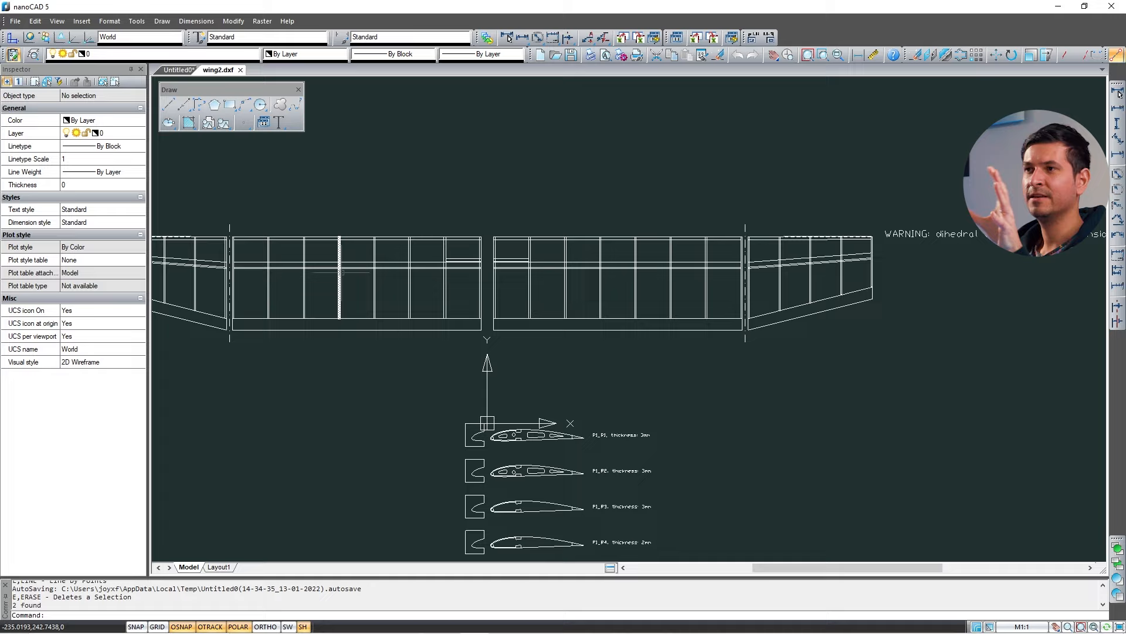
scroll(477, 311, "down", 3)
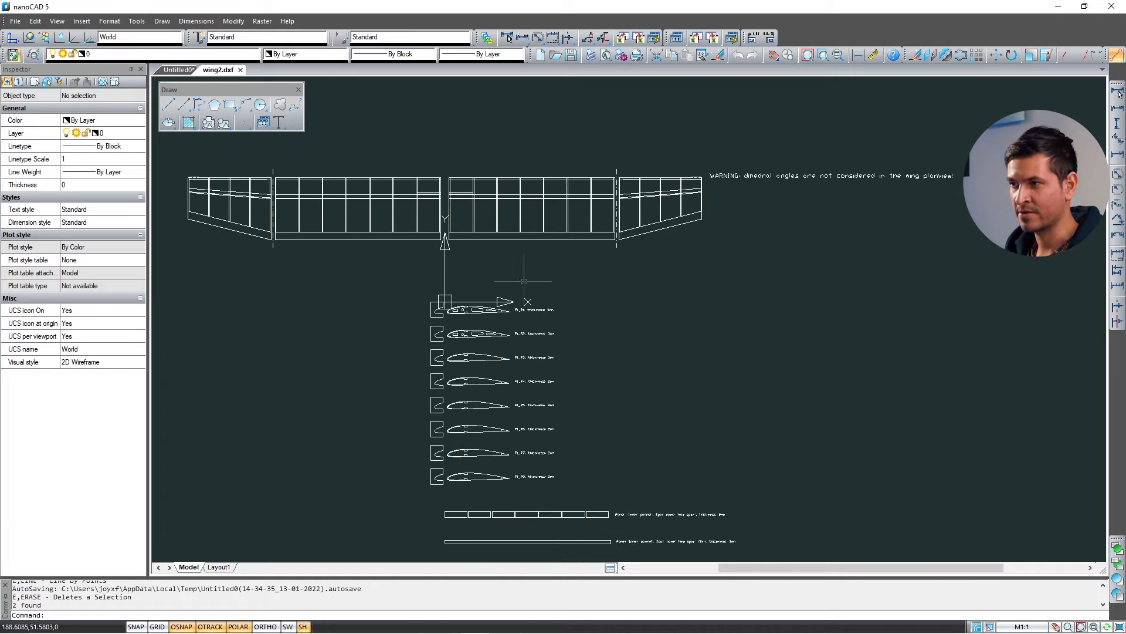
scroll(579, 223, "up", 3)
scroll(578, 223, "down", 3)
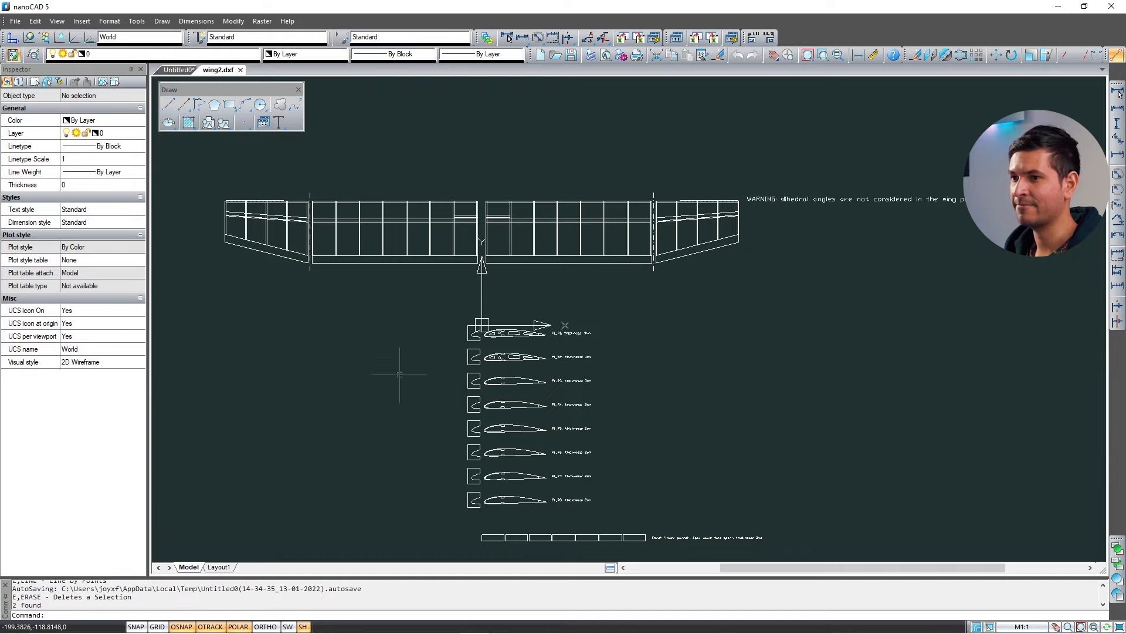
left_click(218, 567)
left_click(188, 567)
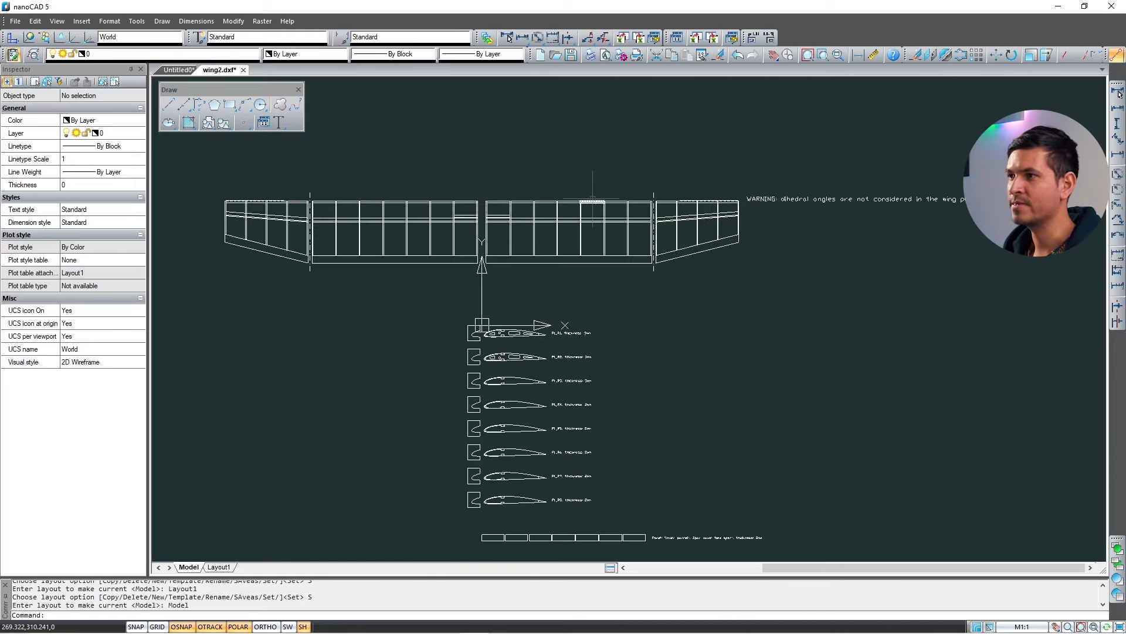
scroll(628, 206, "up", 3)
middle_click_drag(629, 206, 943, 216)
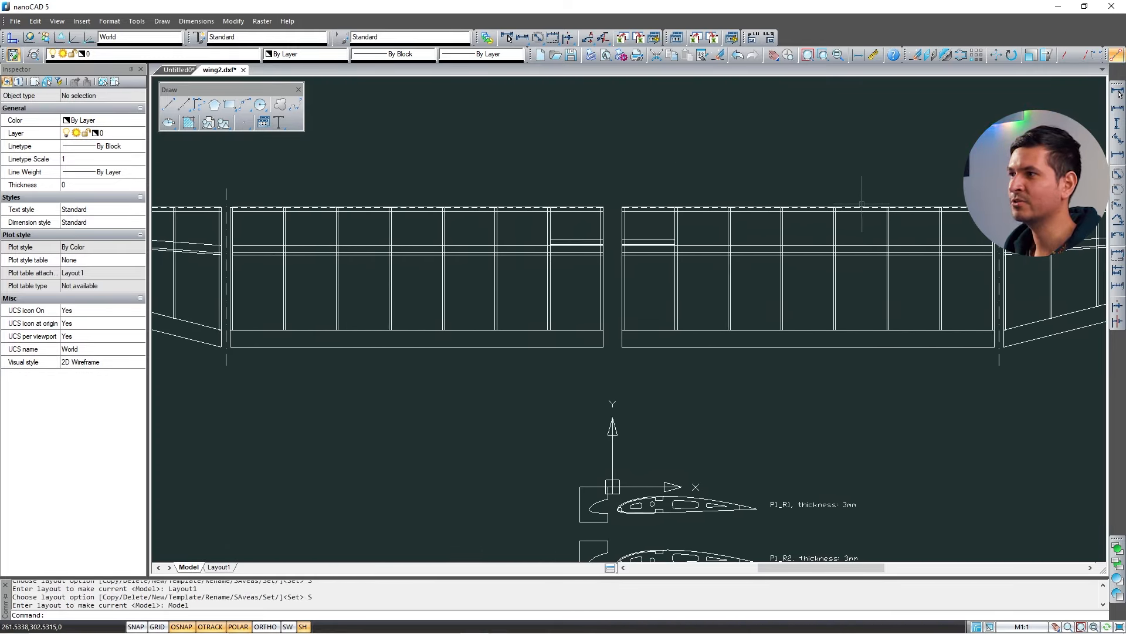
middle_click_drag(852, 205, 559, 213)
scroll(636, 221, "up", 2)
scroll(518, 179, "down", 2)
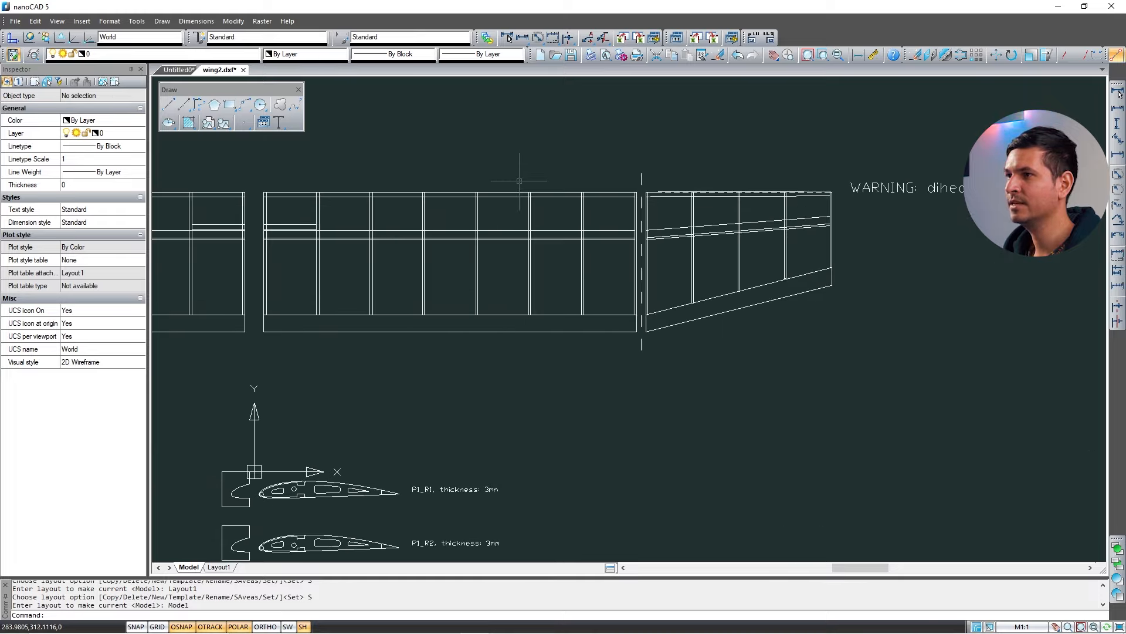
mouse_move(452, 187)
middle_mouse_down()
mouse_move(825, 214)
mouse_move(452, 215)
middle_mouse_up()
middle_click_drag(799, 219, 564, 231)
middle_click_drag(778, 247, 578, 257)
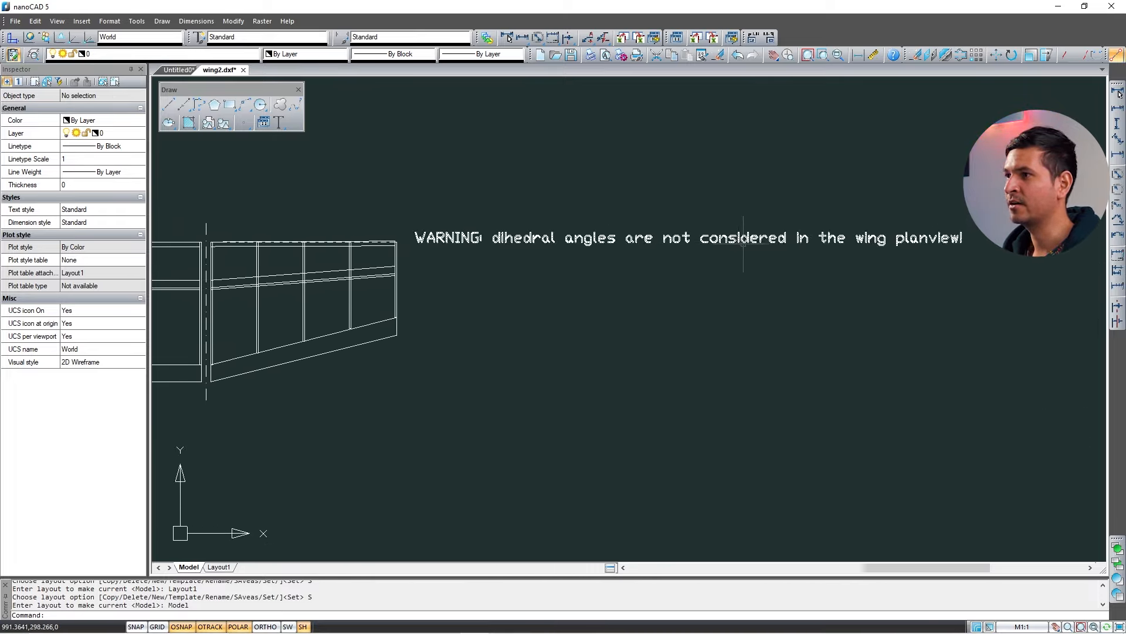
scroll(920, 248, "down", 3)
scroll(562, 245, "up", 3)
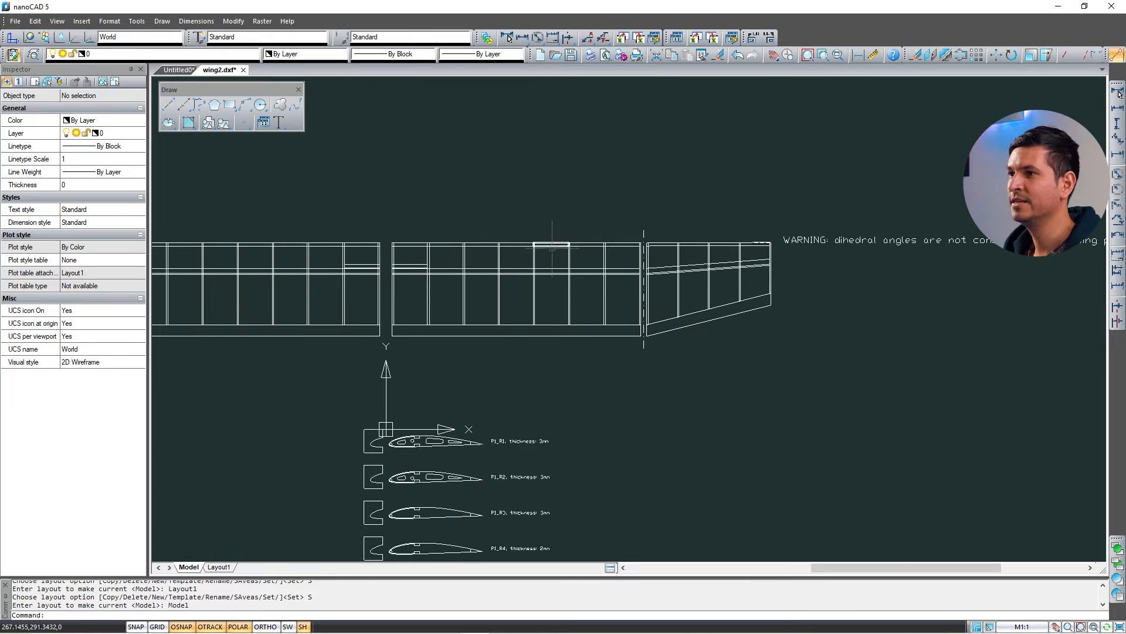
middle_click_drag(701, 243, 683, 241)
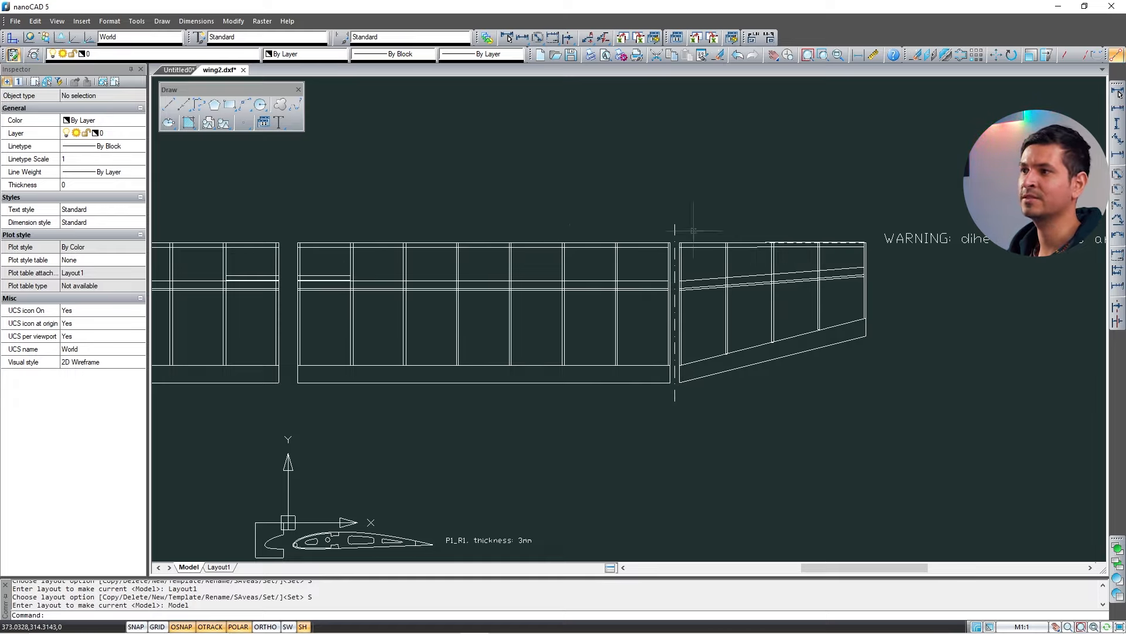
middle_click_drag(536, 311, 772, 330)
middle_click_drag(756, 490, 583, 286)
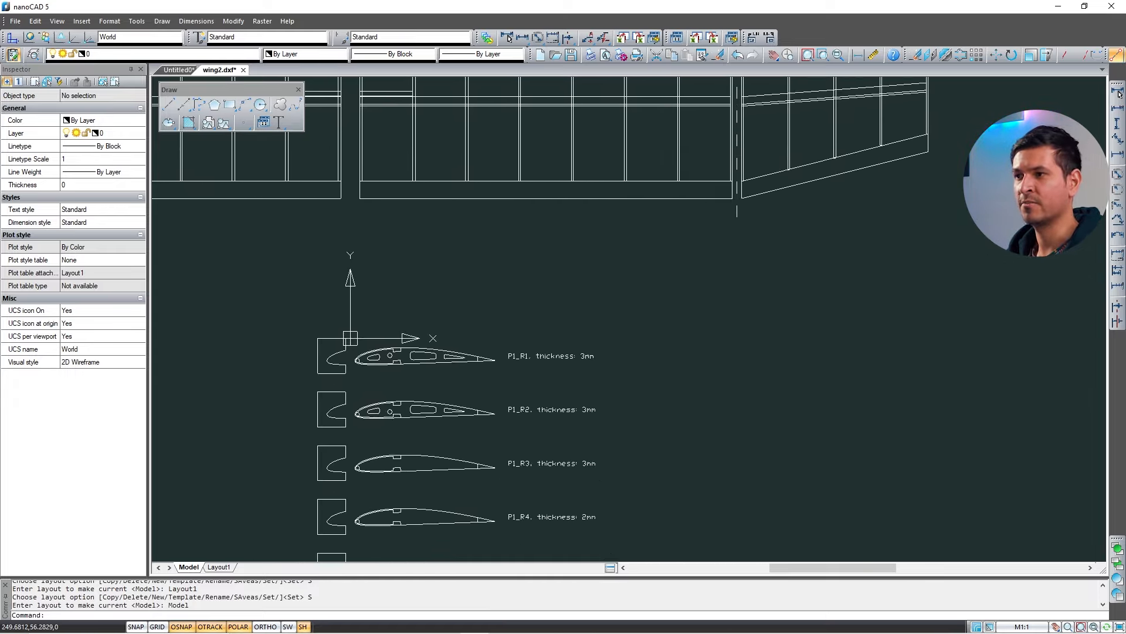
scroll(380, 399, "up", 5)
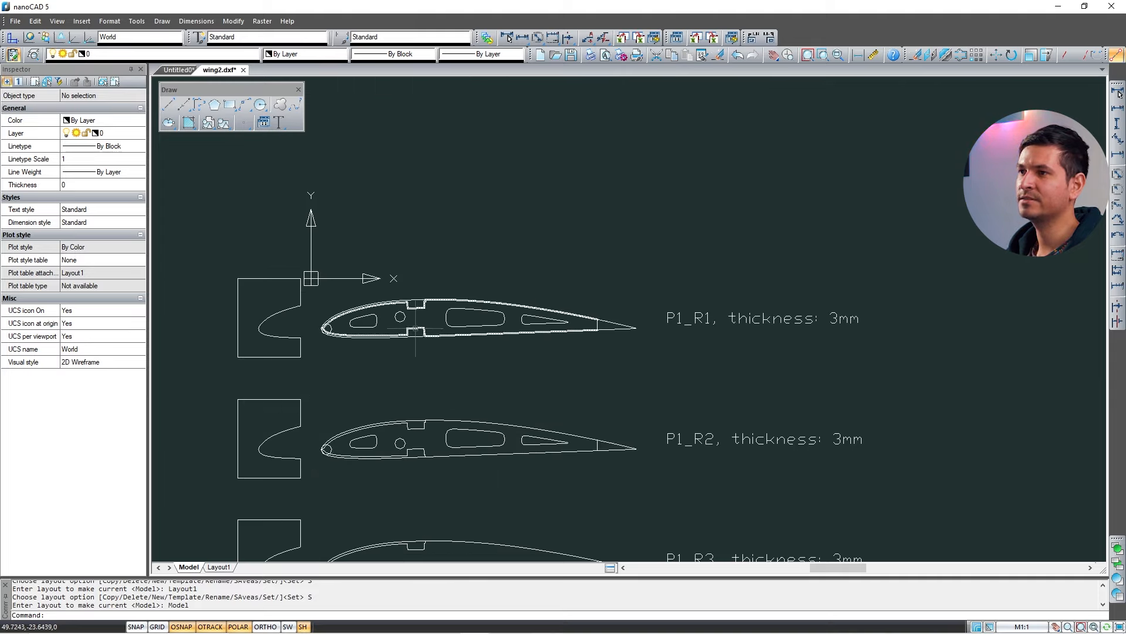
middle_click_drag(438, 428, 463, 457)
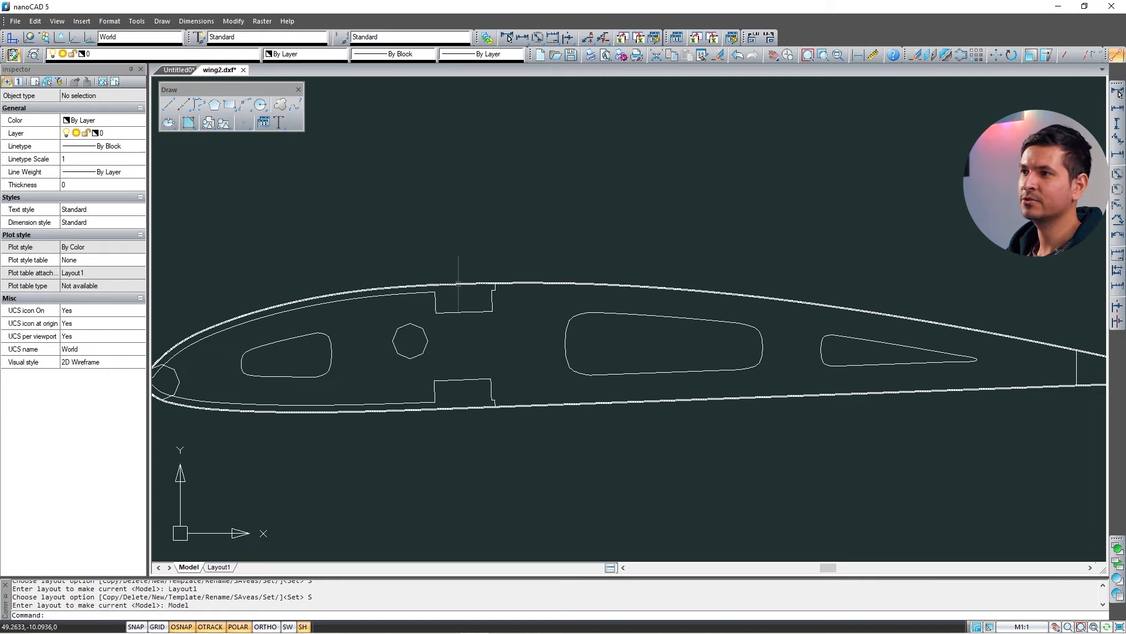
left_click(458, 285)
type("e")
key("Return")
scroll(727, 205, "down", 4)
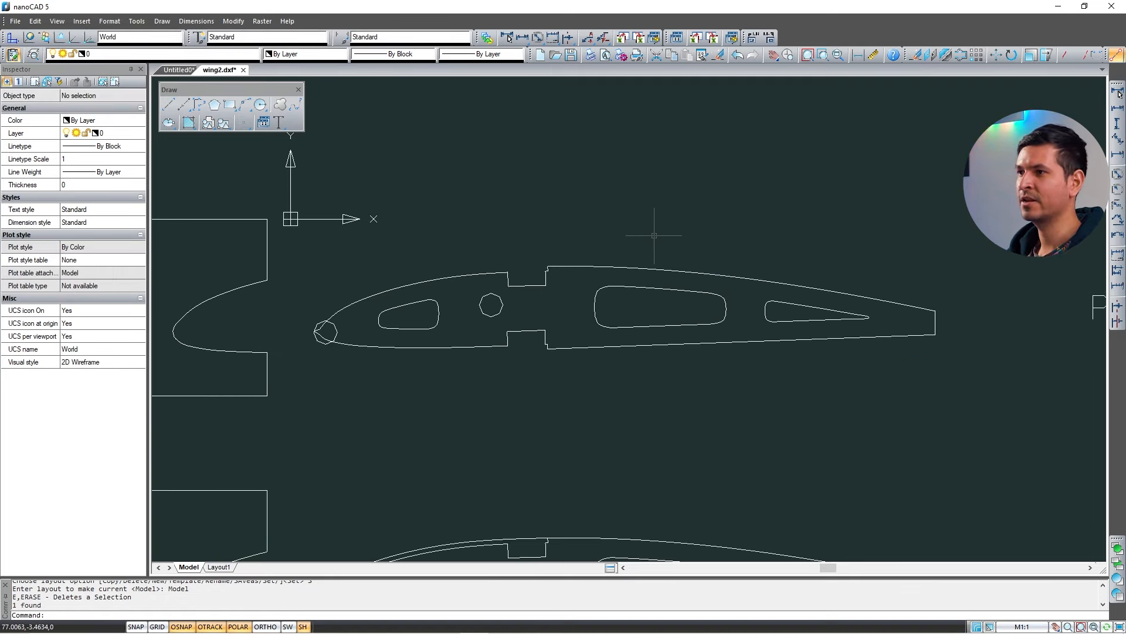
scroll(543, 327, "up", 3)
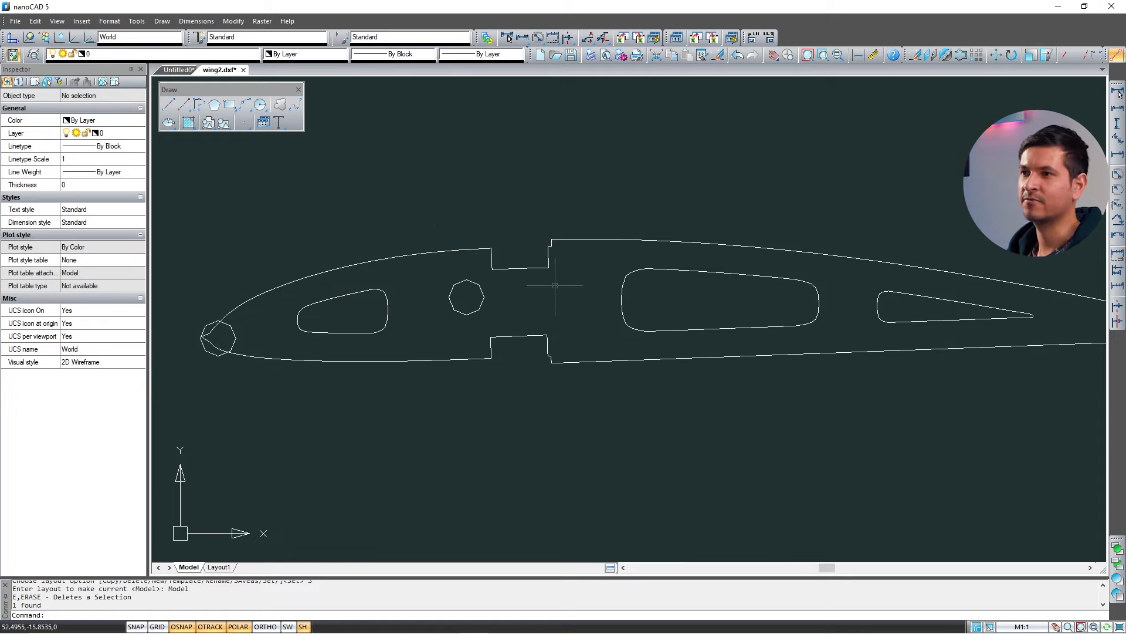
scroll(432, 262, "down", 2)
type("u")
key("Return")
scroll(572, 374, "down", 2)
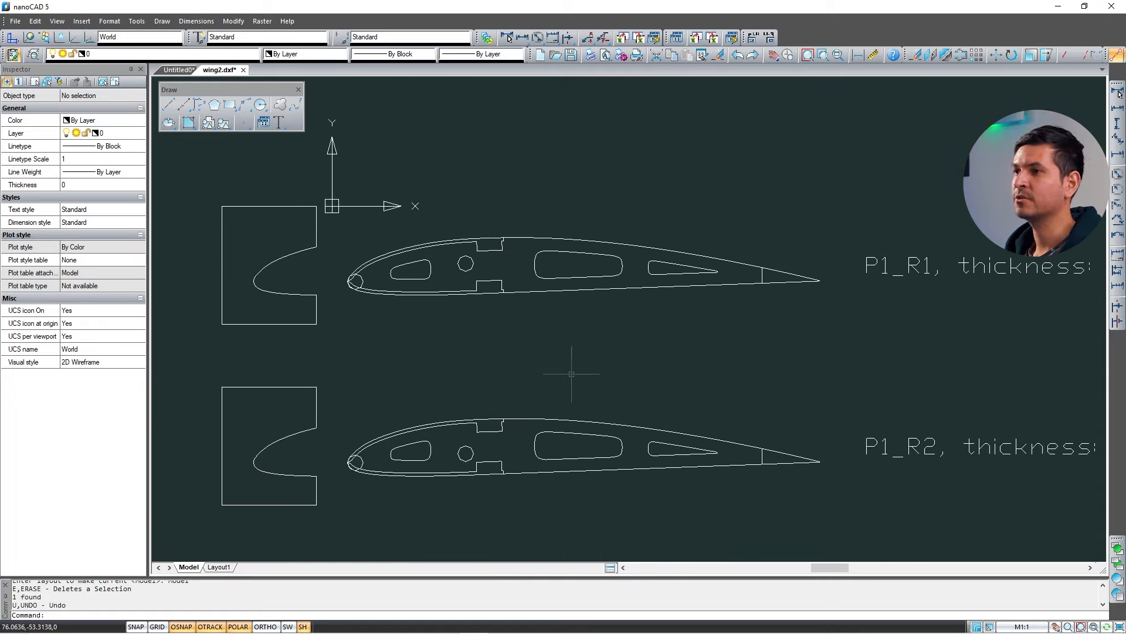
scroll(572, 332, "up", 2)
scroll(551, 304, "down", 5)
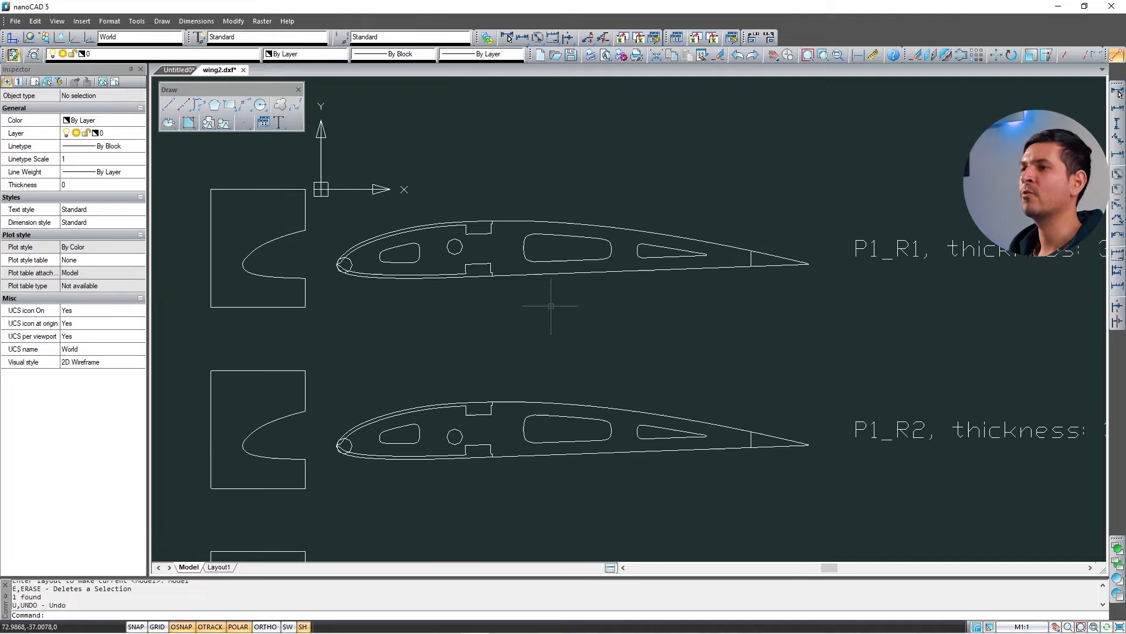
middle_click_drag(536, 304, 512, 144)
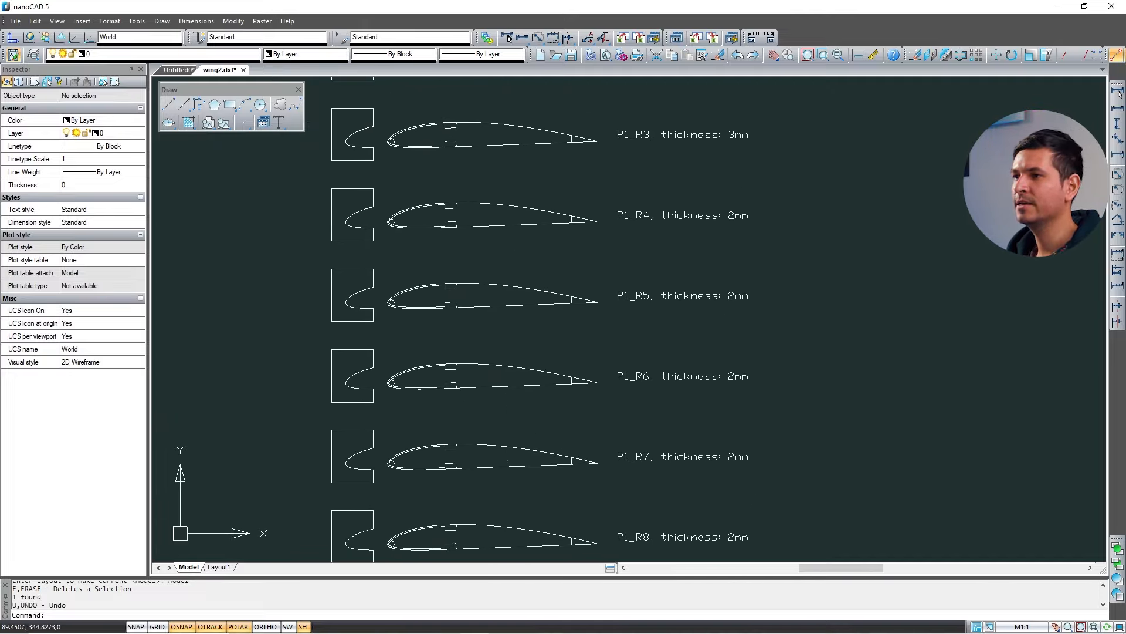
mouse_move(508, 461)
middle_mouse_down()
mouse_move(515, 292)
mouse_move(509, 479)
middle_mouse_up()
mouse_move(506, 284)
middle_mouse_down()
mouse_move(503, 382)
mouse_move(487, 386)
mouse_move(493, 341)
mouse_move(465, 225)
middle_mouse_up()
scroll(461, 182, "up", 3)
scroll(460, 183, "down", 4)
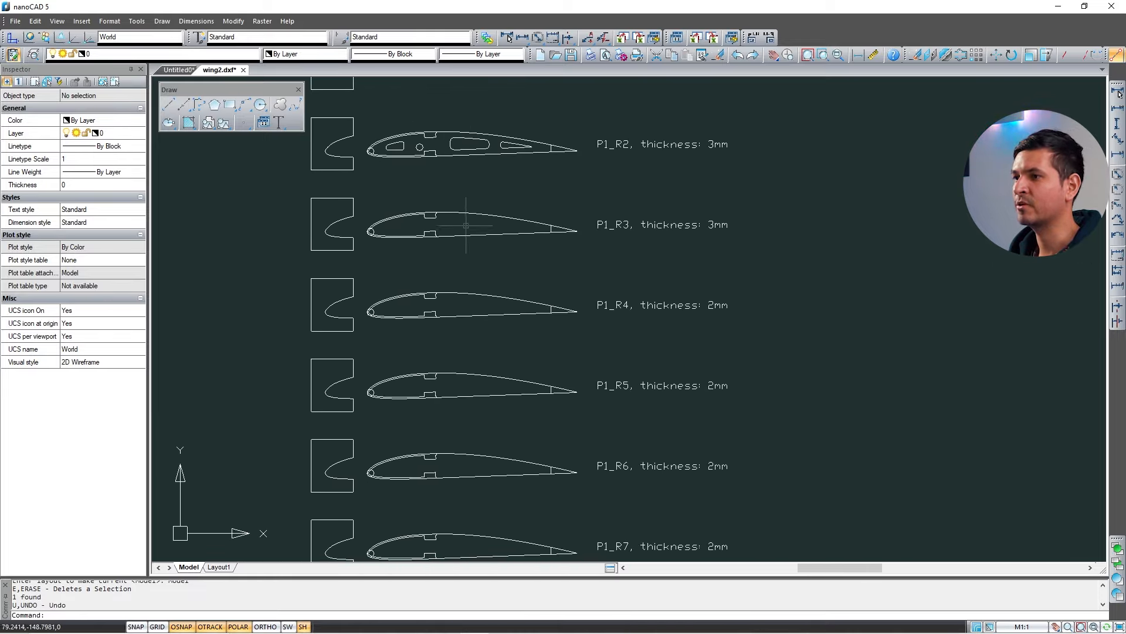
mouse_move(513, 387)
middle_mouse_down()
mouse_move(506, 210)
mouse_move(523, 467)
middle_mouse_up()
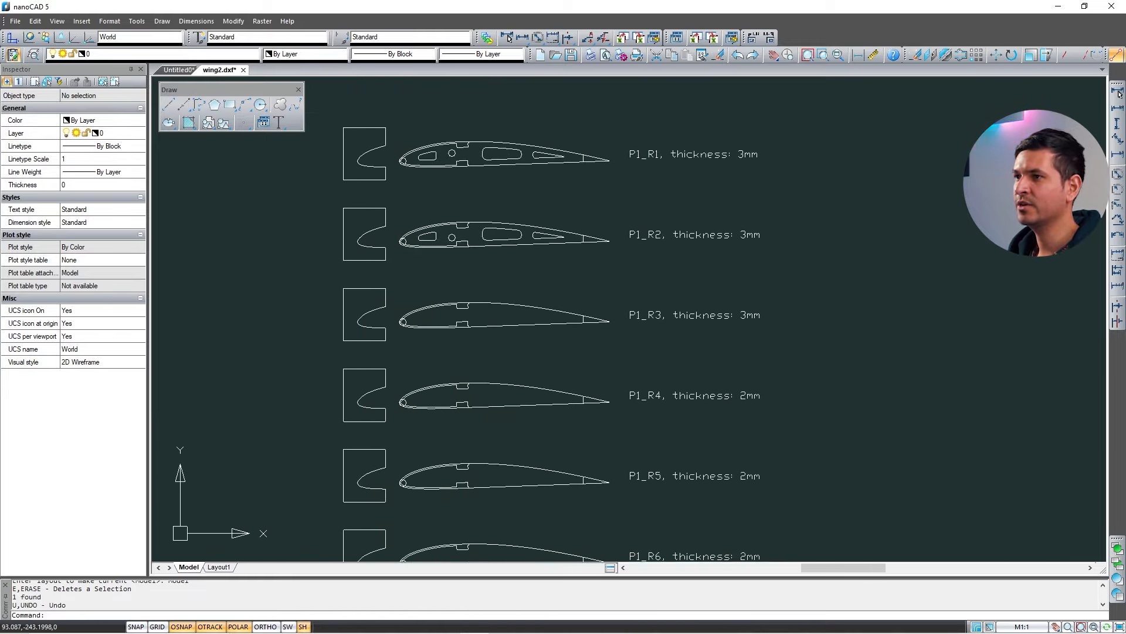
scroll(491, 223, "up", 3)
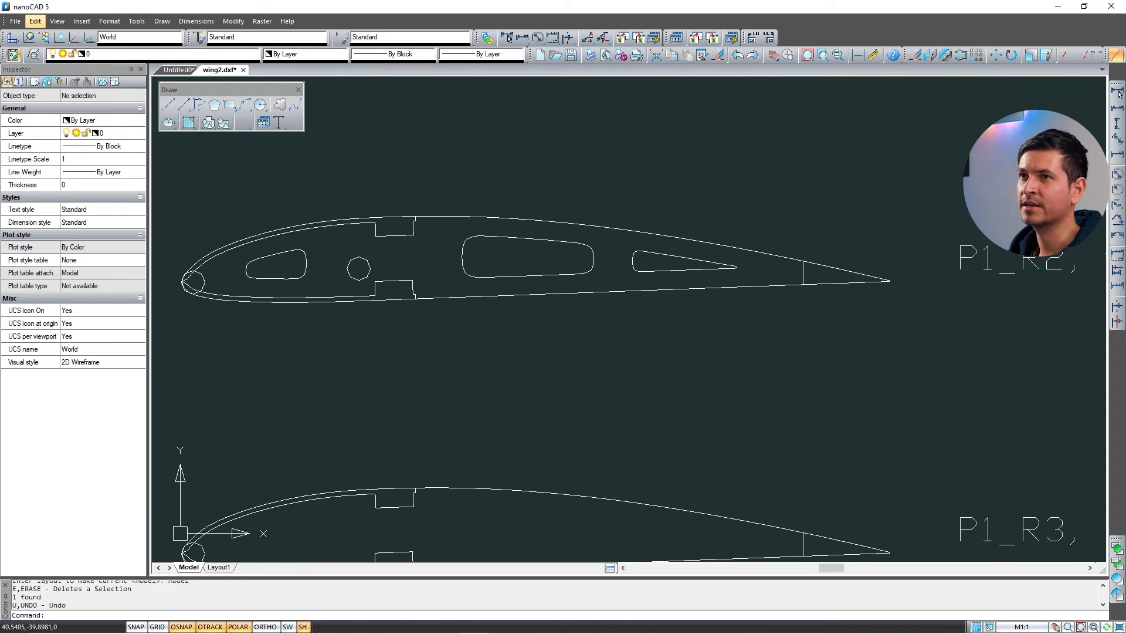
Draw two vertical lines across the large lightening hole in rib P1_R2.
left_click(168, 105)
scroll(510, 271, "up", 2)
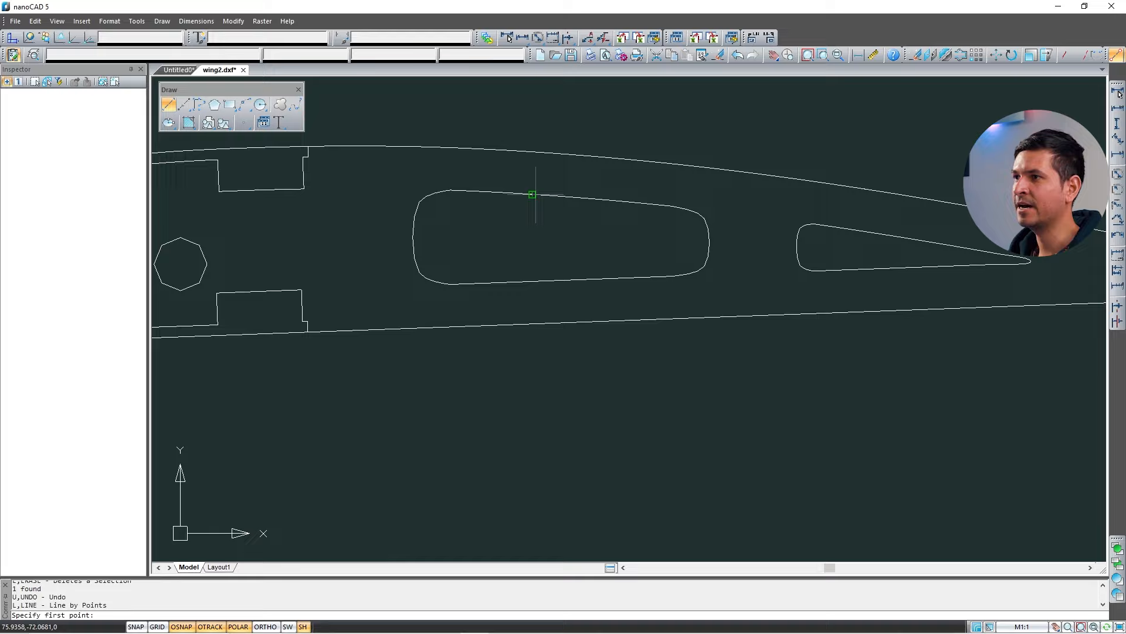
left_click(532, 285)
key("Return")
key("Return")
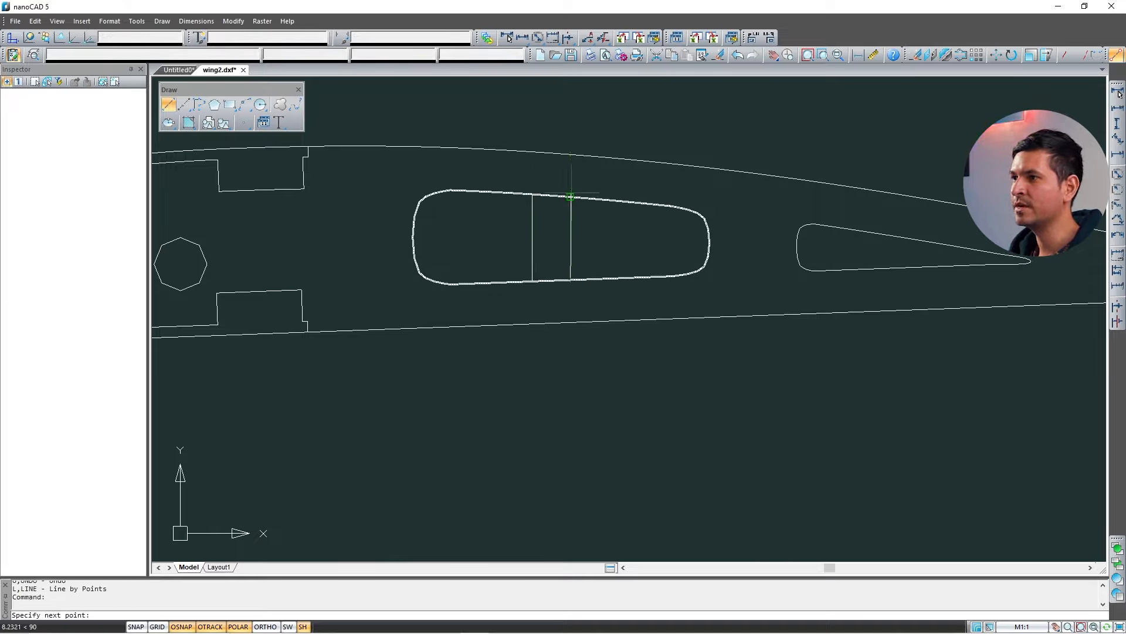
left_click(571, 197)
key("Return")
Trim the hole's top and bottom edges between the two lines to leave a solid web.
scroll(575, 198, "up", 2)
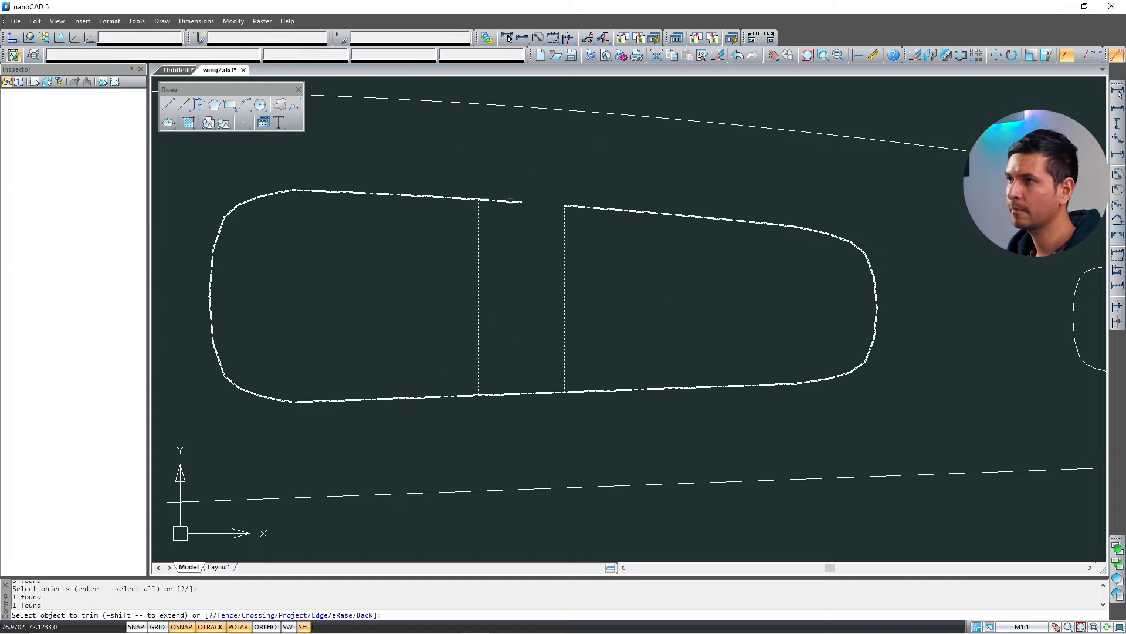
left_click(500, 200)
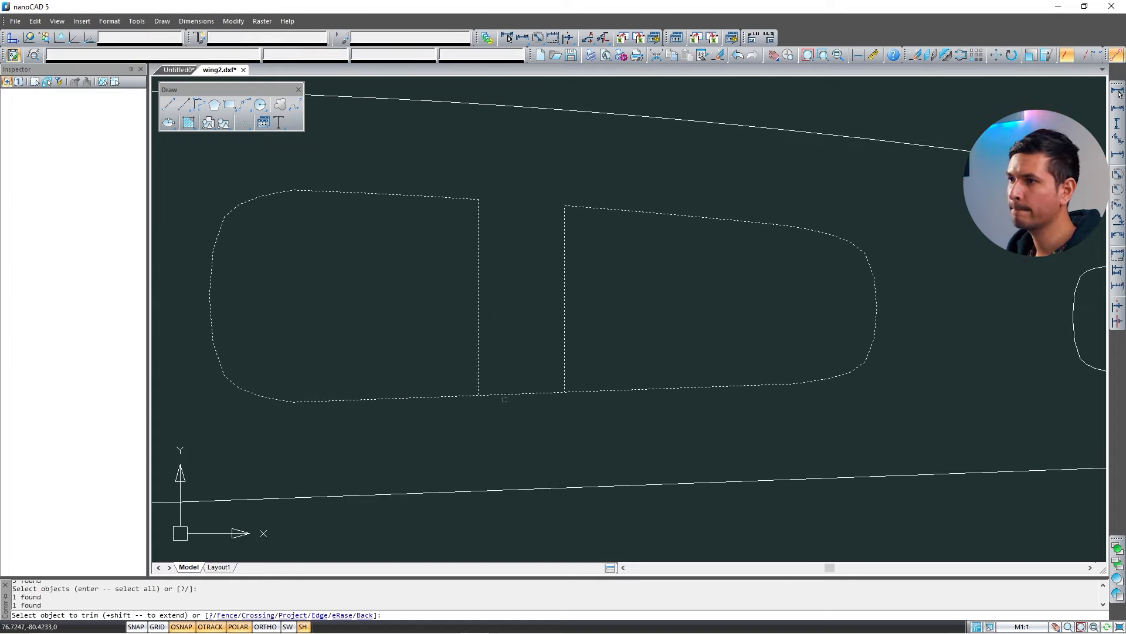
left_click(494, 395)
key("Return")
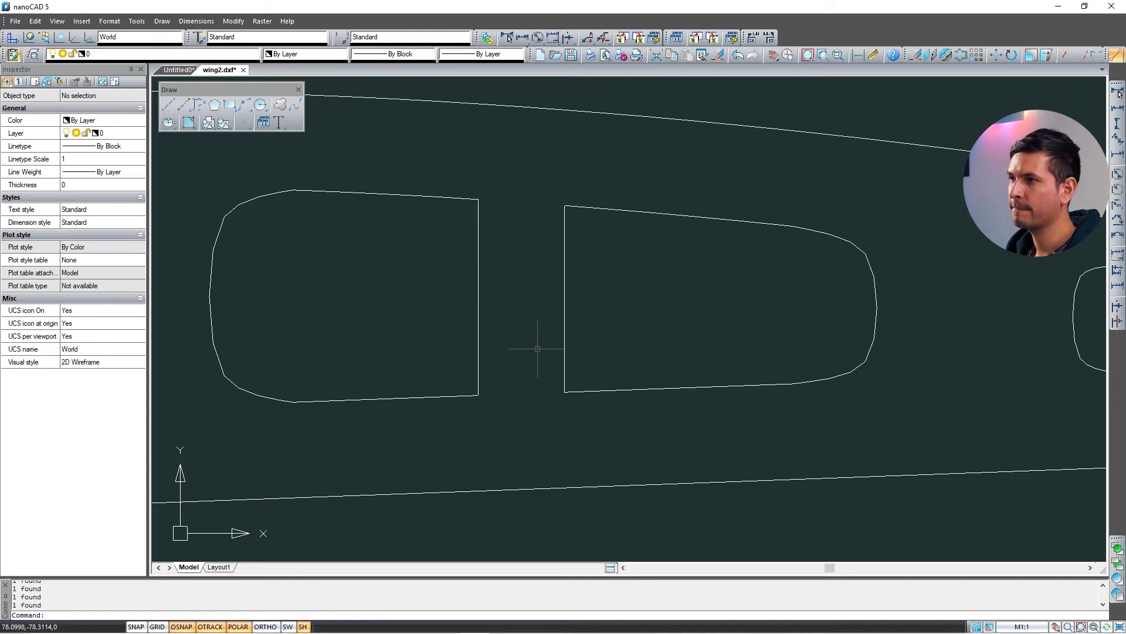
scroll(587, 247, "down", 5)
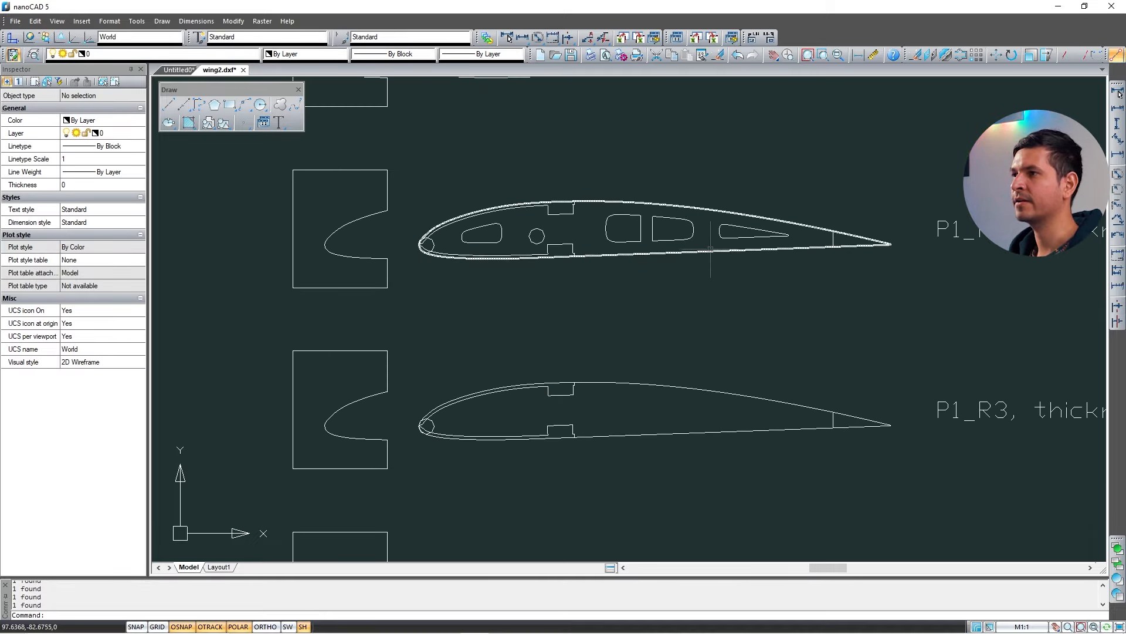
middle_click_drag(684, 176, 577, 98)
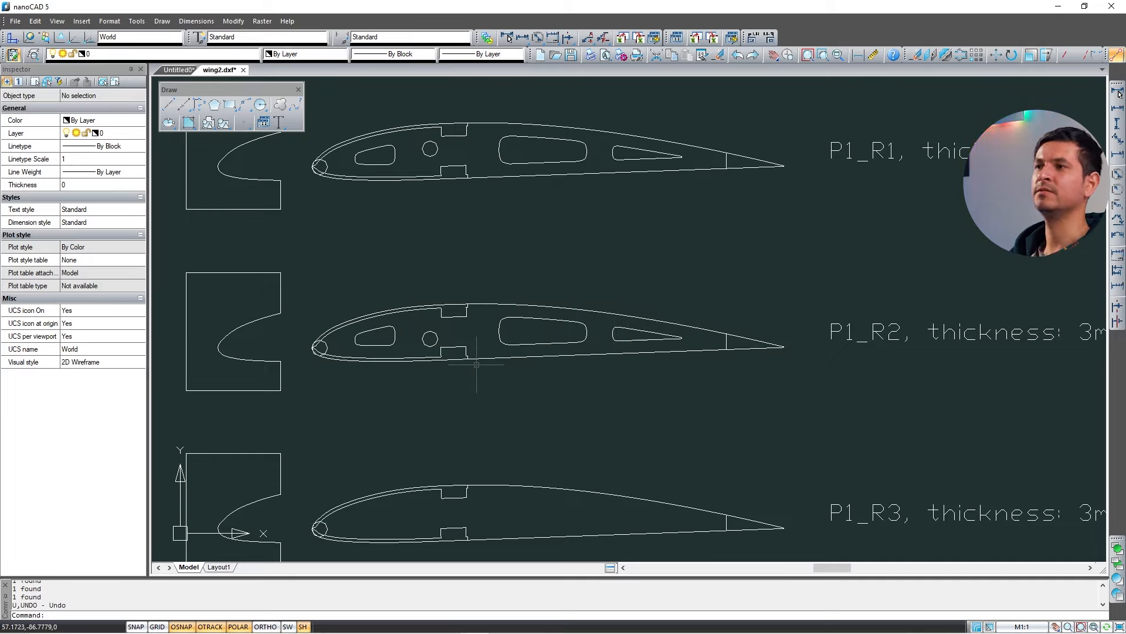
scroll(487, 382, "down", 3)
middle_click_drag(513, 308, 514, 329)
scroll(514, 328, "up", 4)
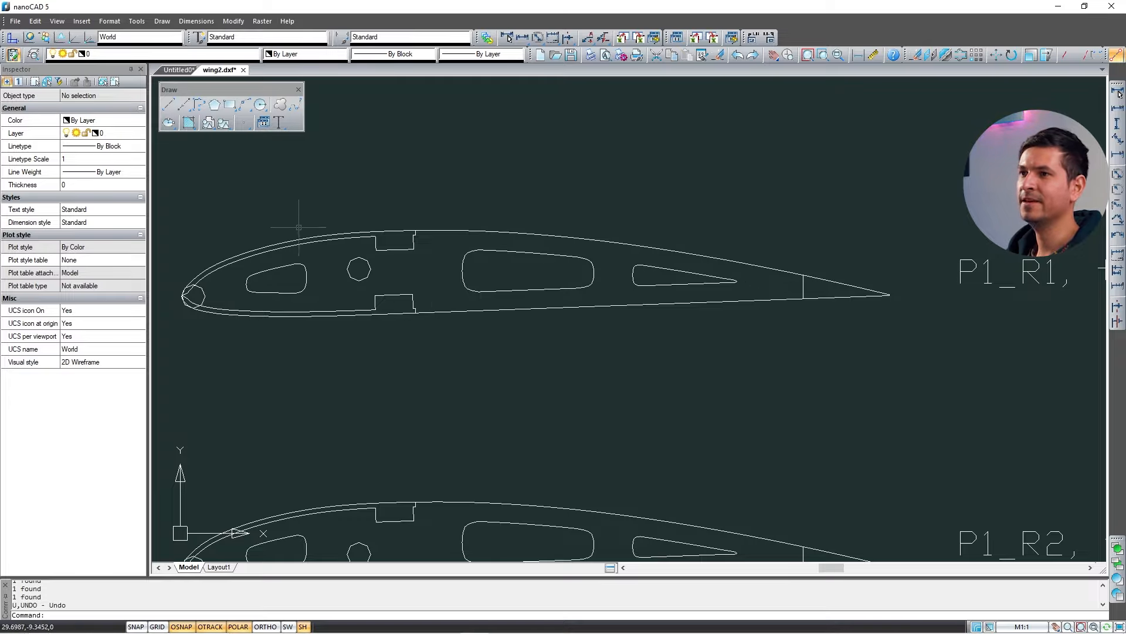
middle_click_drag(395, 245, 458, 292)
scroll(460, 300, "down", 4)
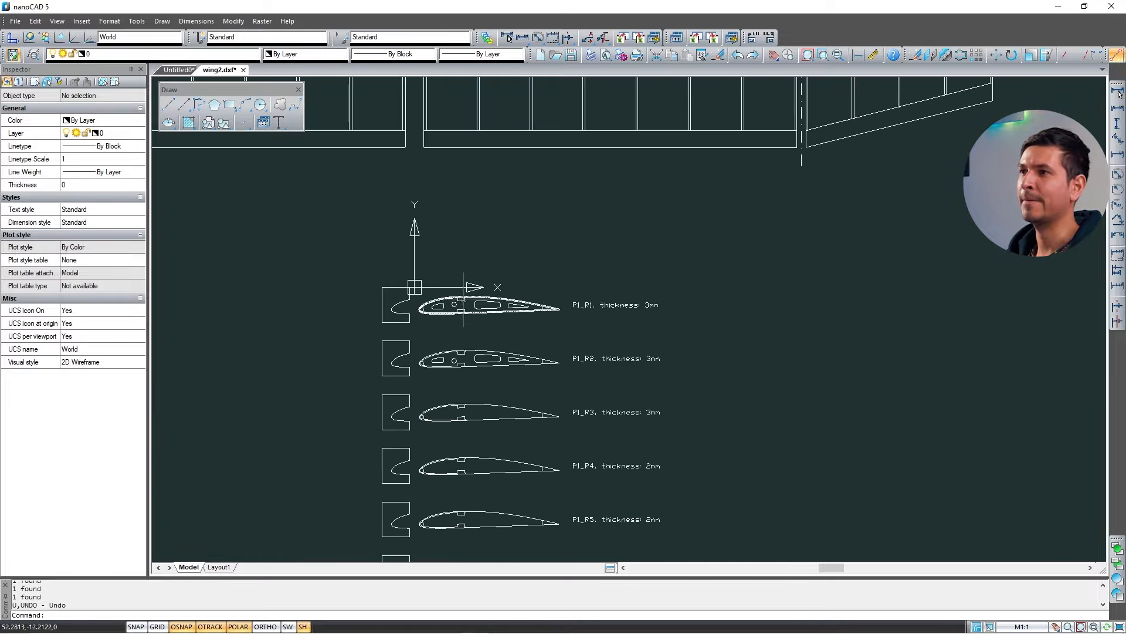
middle_click_drag(481, 229, 511, 387)
middle_click_drag(569, 467, 491, 369)
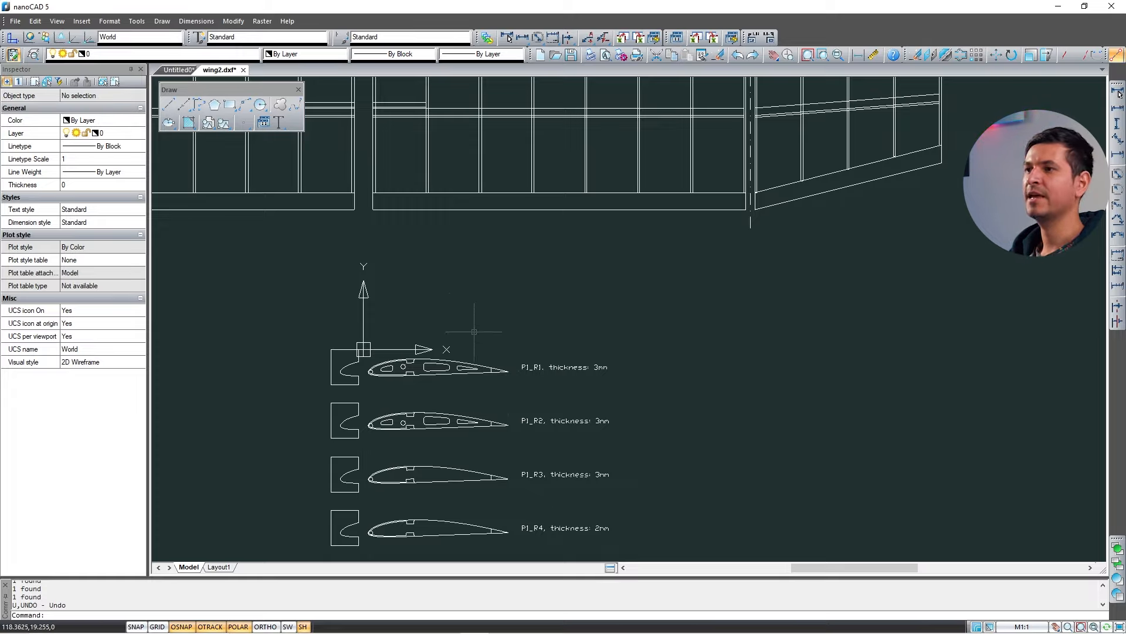
middle_click_drag(474, 332, 465, 387)
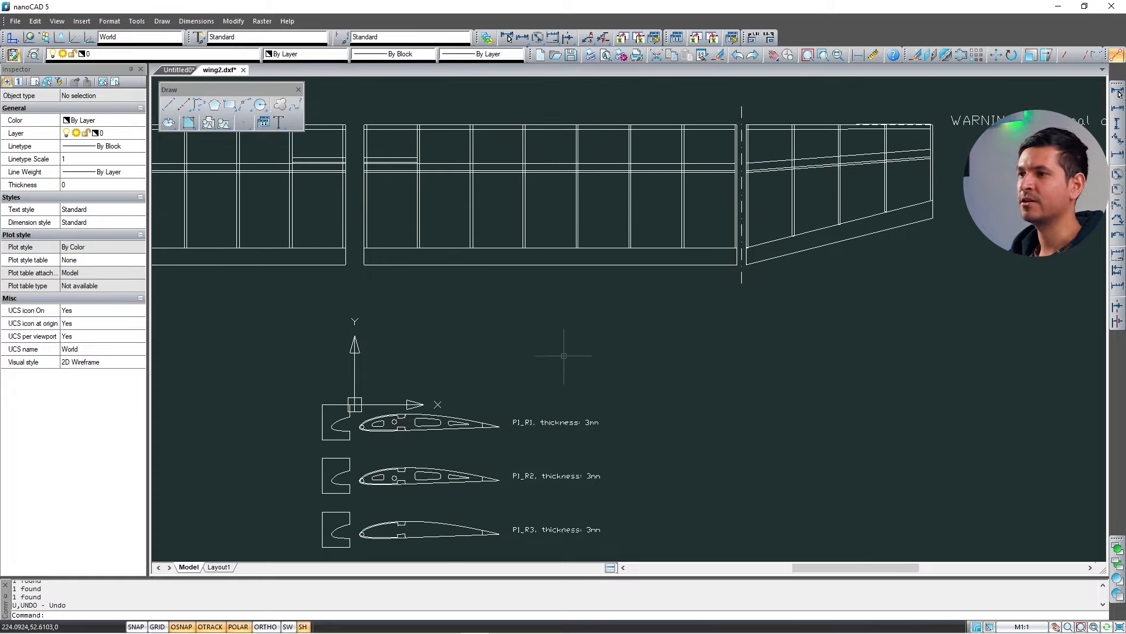
middle_click_drag(486, 469, 500, 158)
middle_click_drag(547, 458, 537, 361)
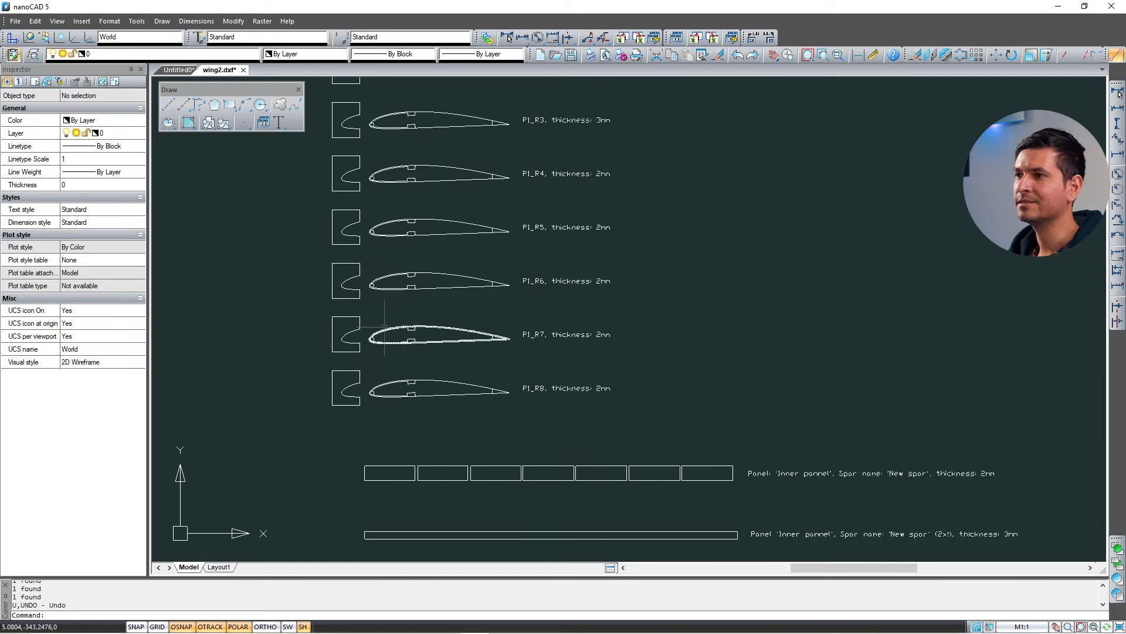
middle_click_drag(604, 416, 593, 269)
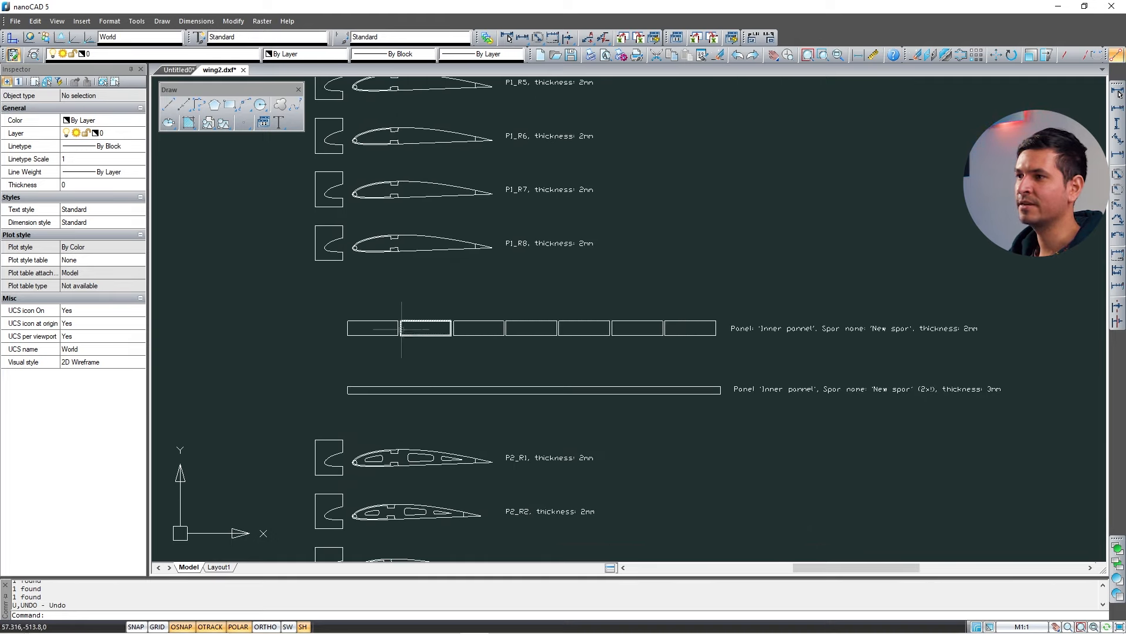
scroll(695, 333, "up", 2)
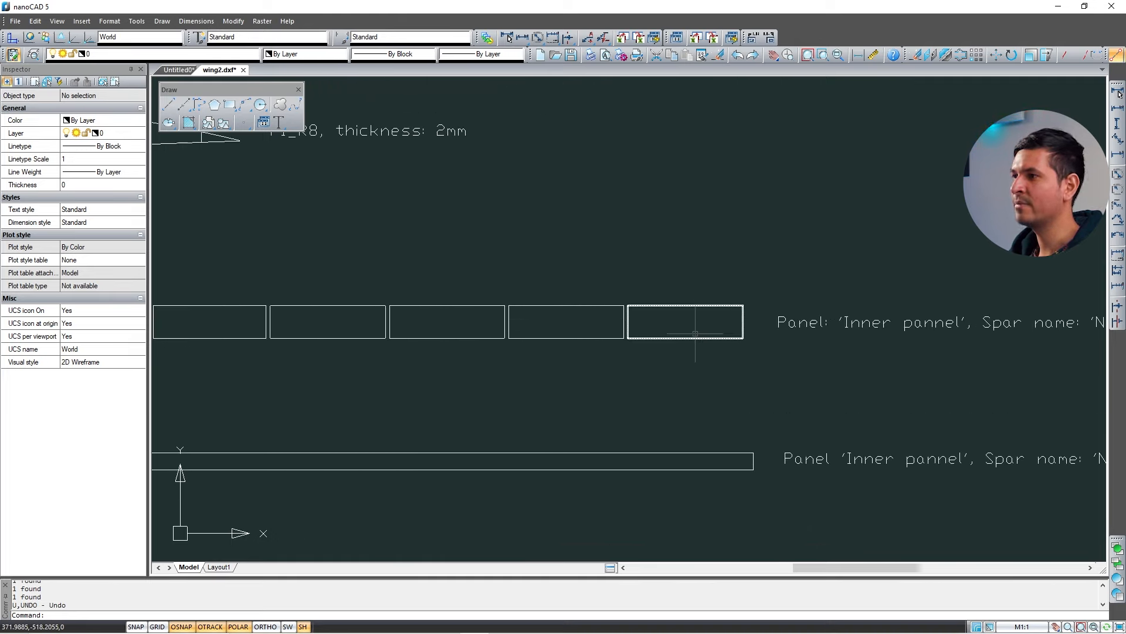
scroll(694, 333, "down", 1)
middle_click_drag(684, 353, 793, 330)
middle_click_drag(392, 293, 418, 238)
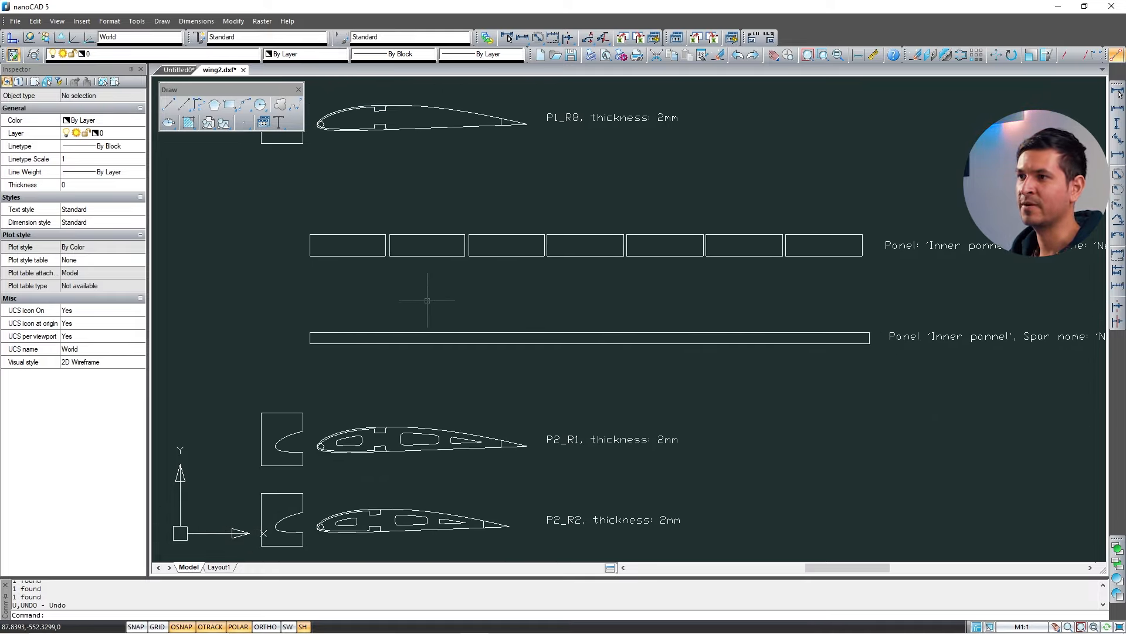
middle_click_drag(432, 297, 377, 262)
scroll(377, 262, "down", 1)
middle_click_drag(438, 347, 503, 143)
scroll(436, 211, "up", 1)
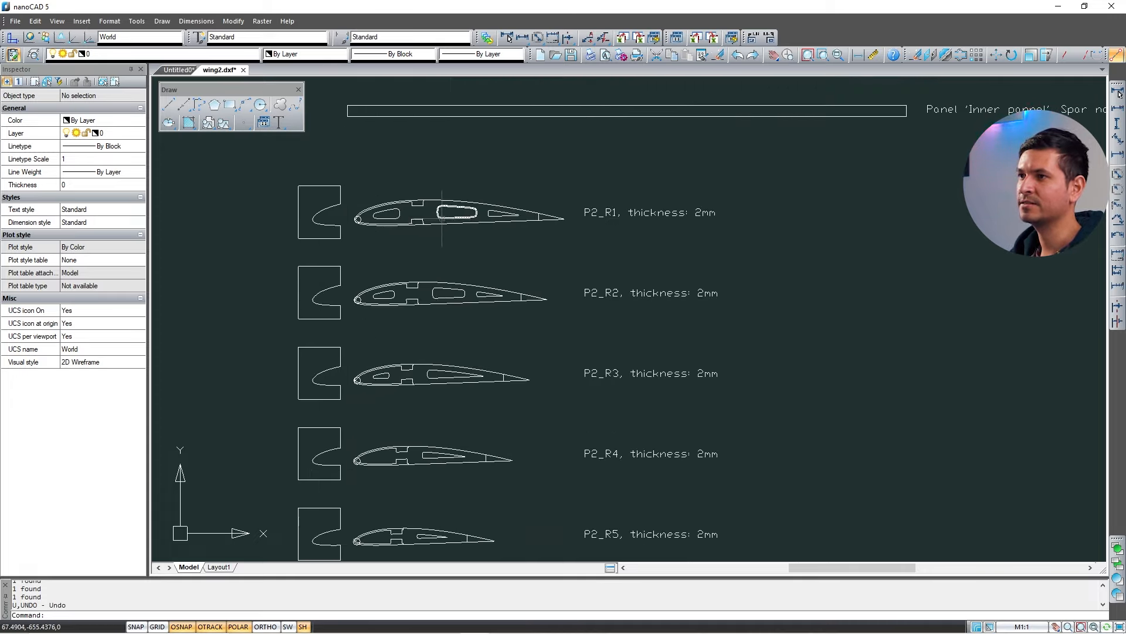
middle_click_drag(447, 260, 459, 213)
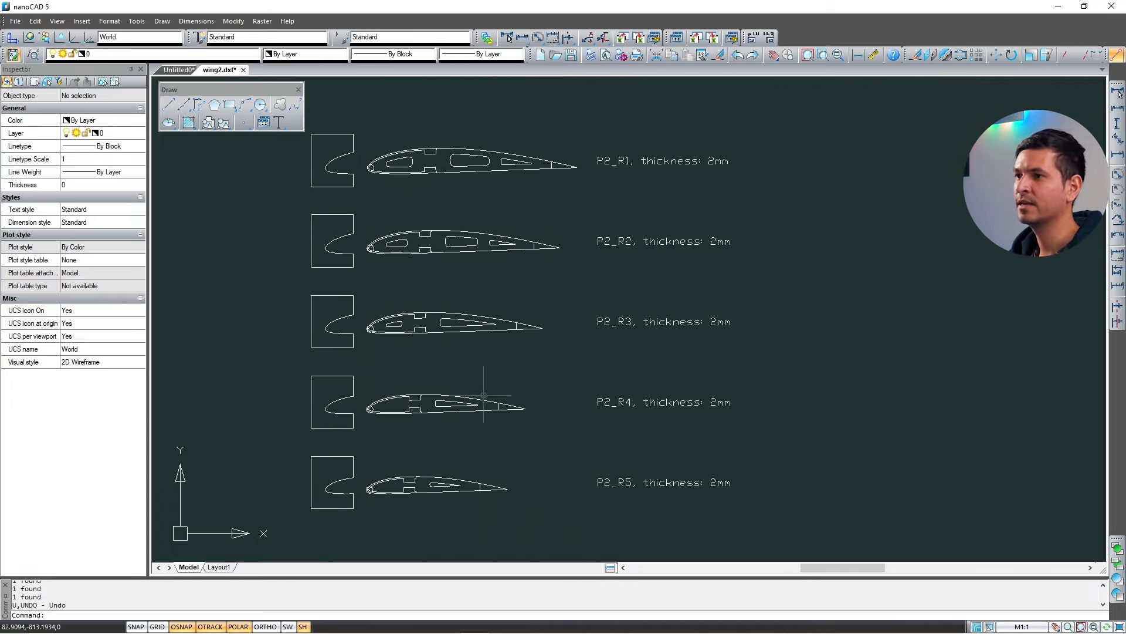
scroll(472, 380, "down", 2)
middle_click_drag(521, 242, 520, 485)
scroll(515, 331, "down", 1)
middle_click_drag(510, 209, 509, 383)
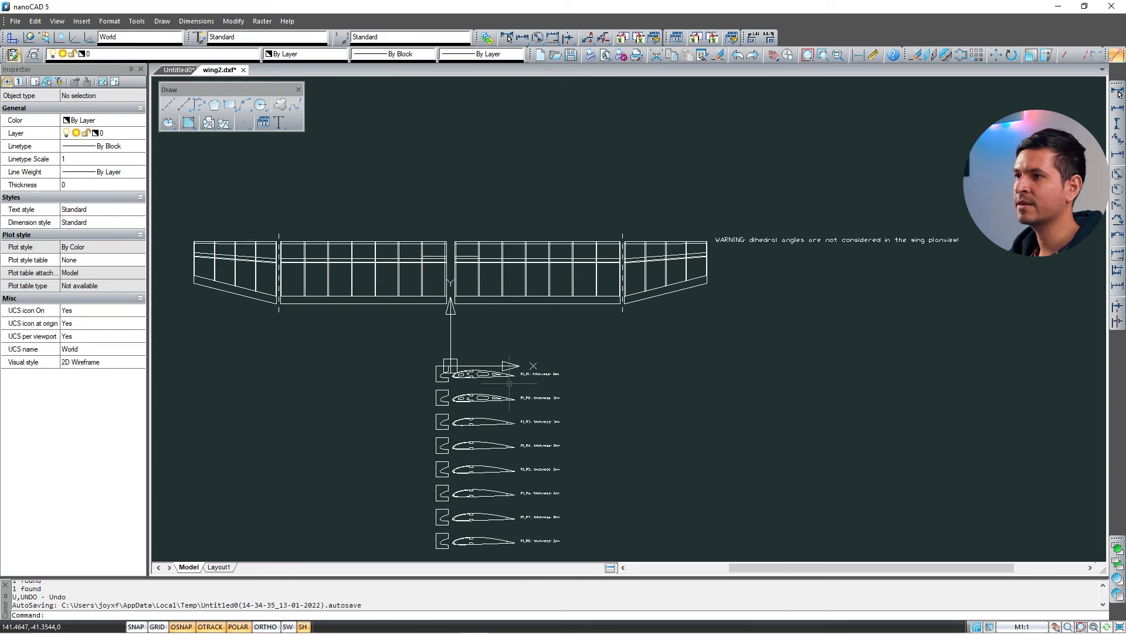
scroll(514, 404, "up", 2)
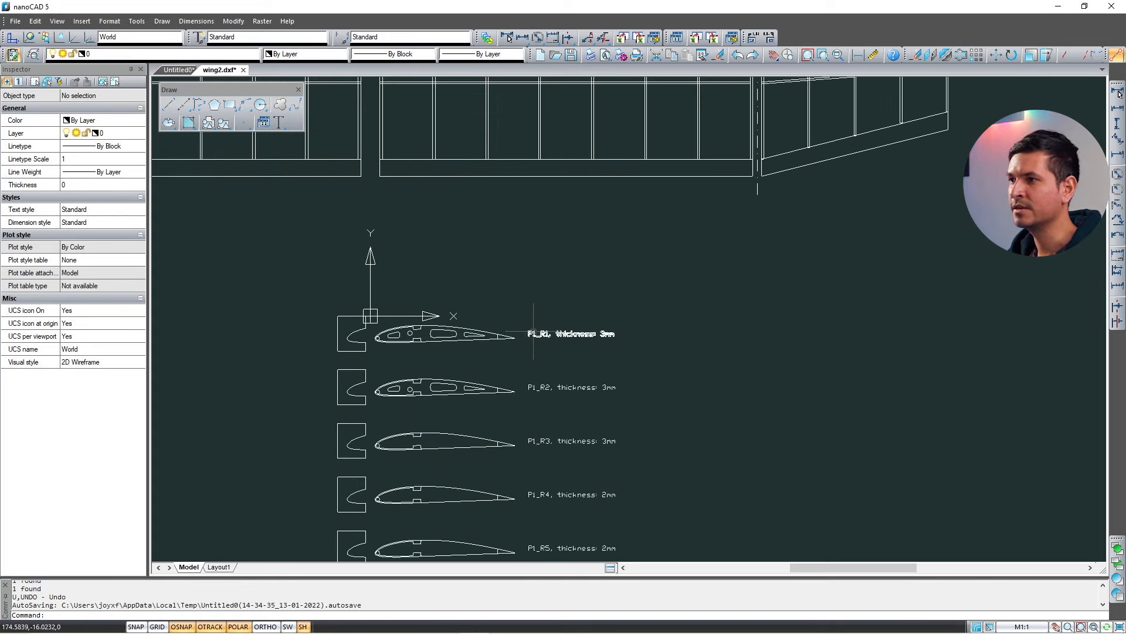
scroll(539, 333, "up", 2)
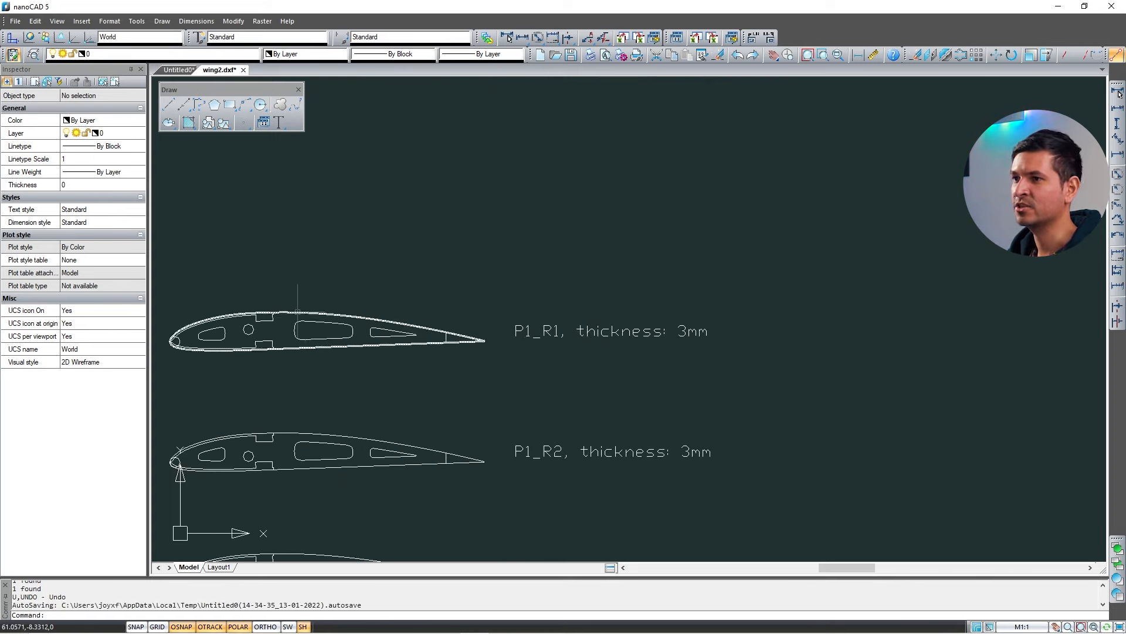
middle_click_drag(393, 231, 484, 388)
scroll(485, 388, "down", 2)
middle_click_drag(488, 277, 503, 396)
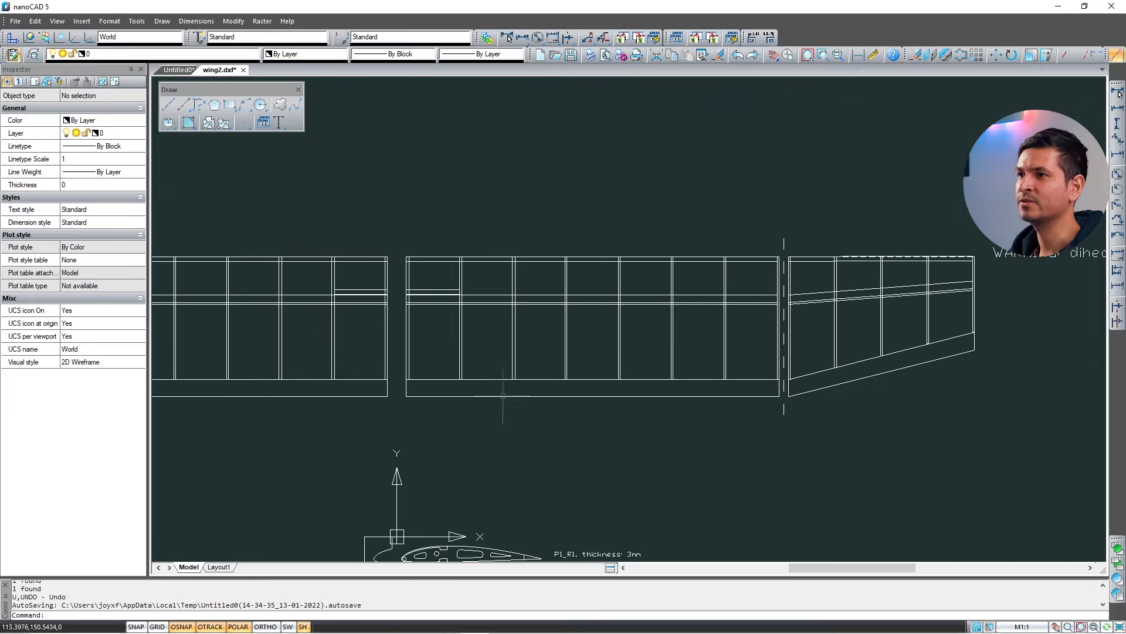
scroll(432, 251, "up", 3)
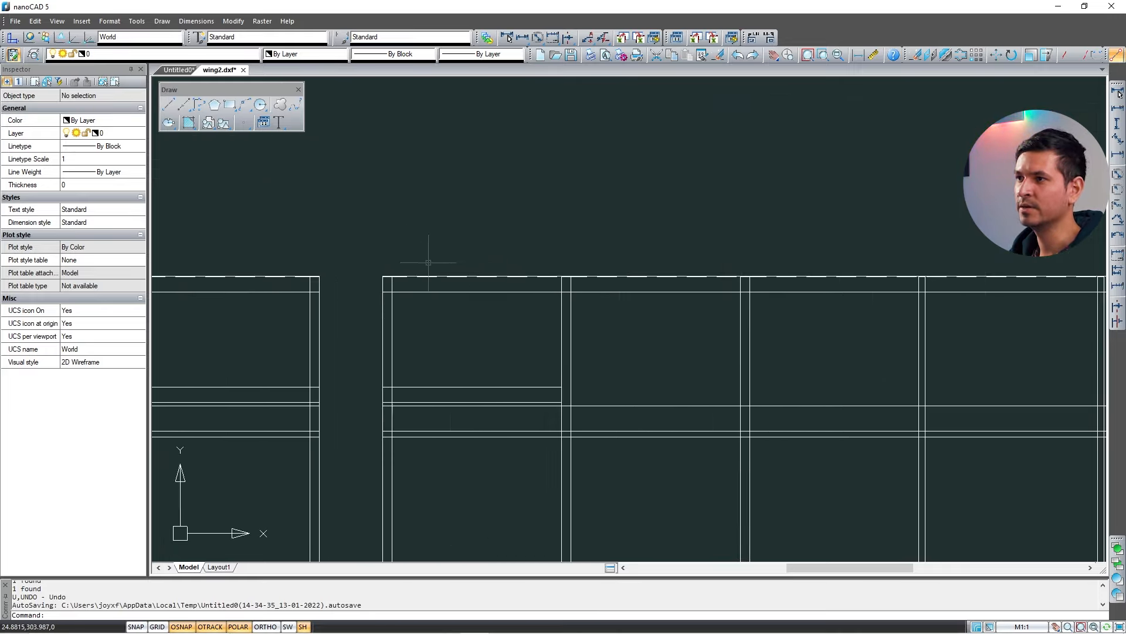
scroll(424, 203, "down", 2)
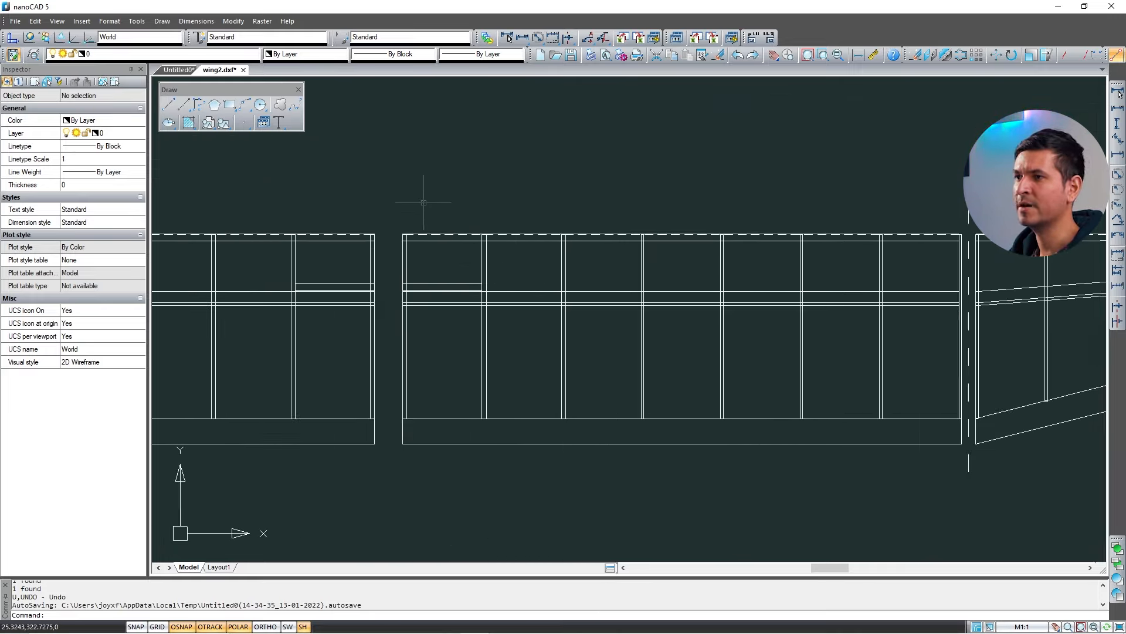
mouse_move(494, 361)
middle_mouse_down()
mouse_move(494, 220)
mouse_move(494, 278)
middle_mouse_up()
scroll(415, 235, "down", 2)
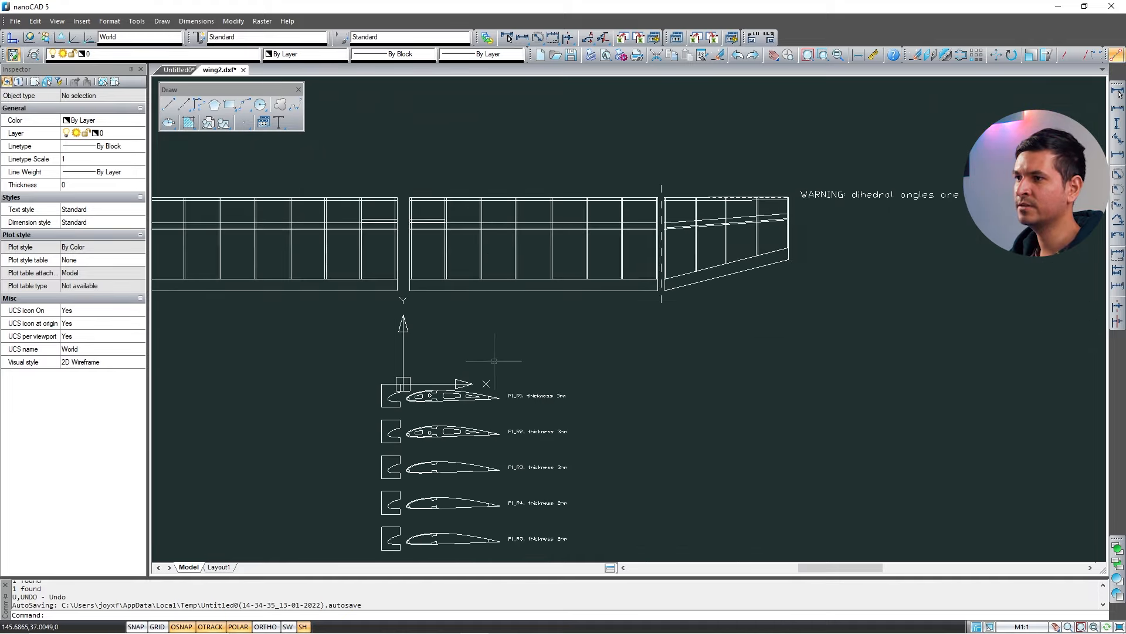
middle_click_drag(494, 360, 487, 262)
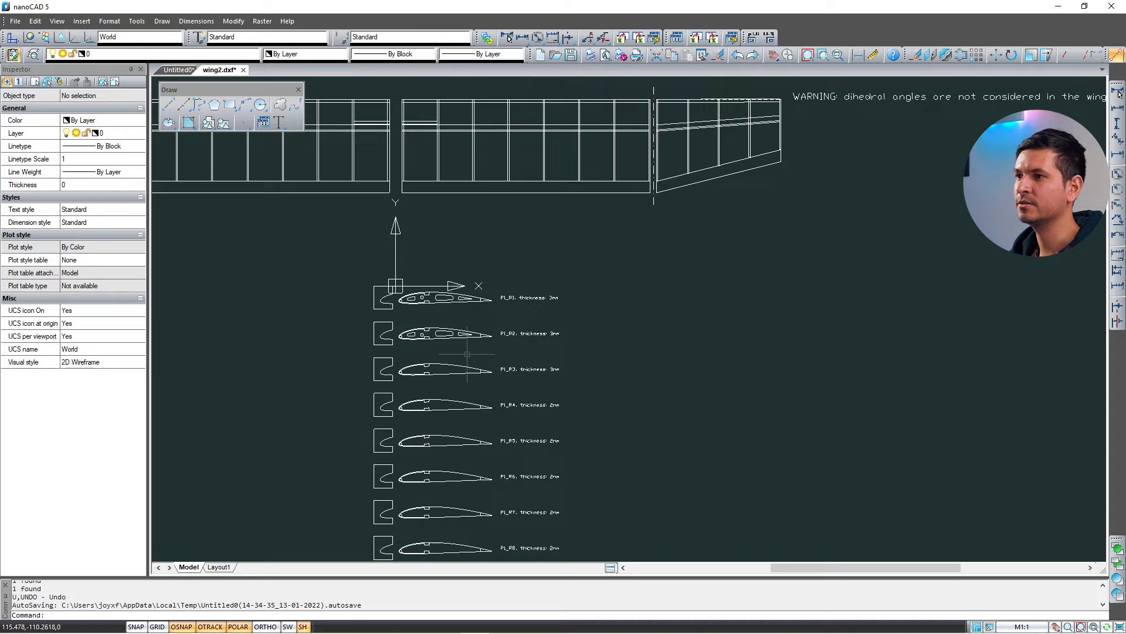
middle_click_drag(479, 420, 482, 288)
mouse_move(484, 443)
middle_mouse_down()
mouse_move(483, 356)
mouse_move(510, 306)
middle_mouse_up()
middle_click_drag(414, 352, 402, 331)
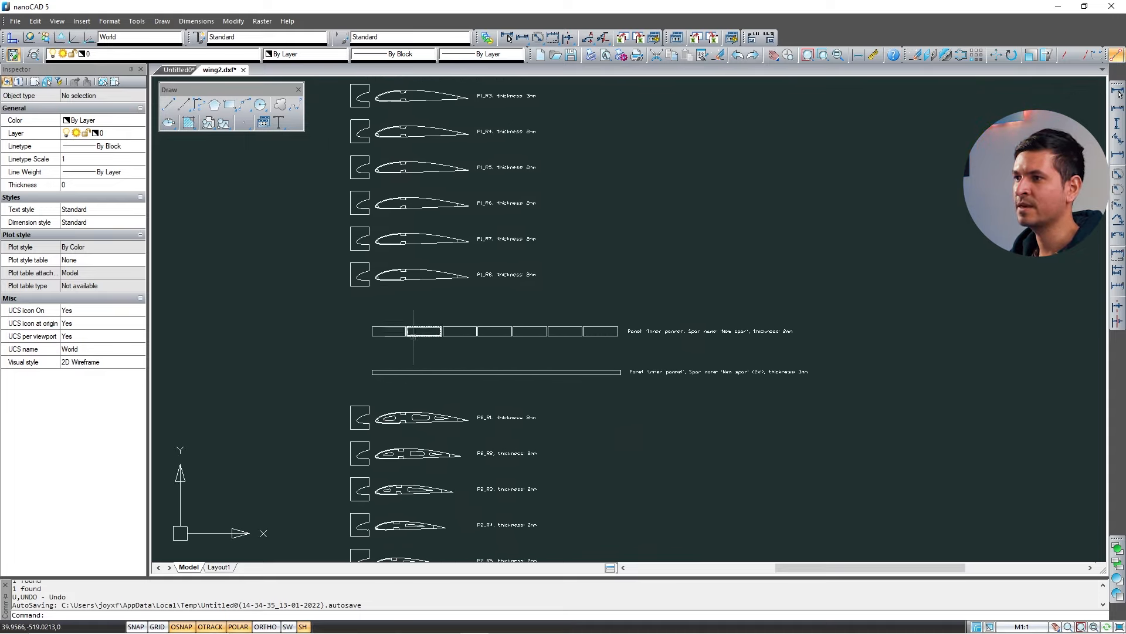
middle_click_drag(548, 403, 543, 281)
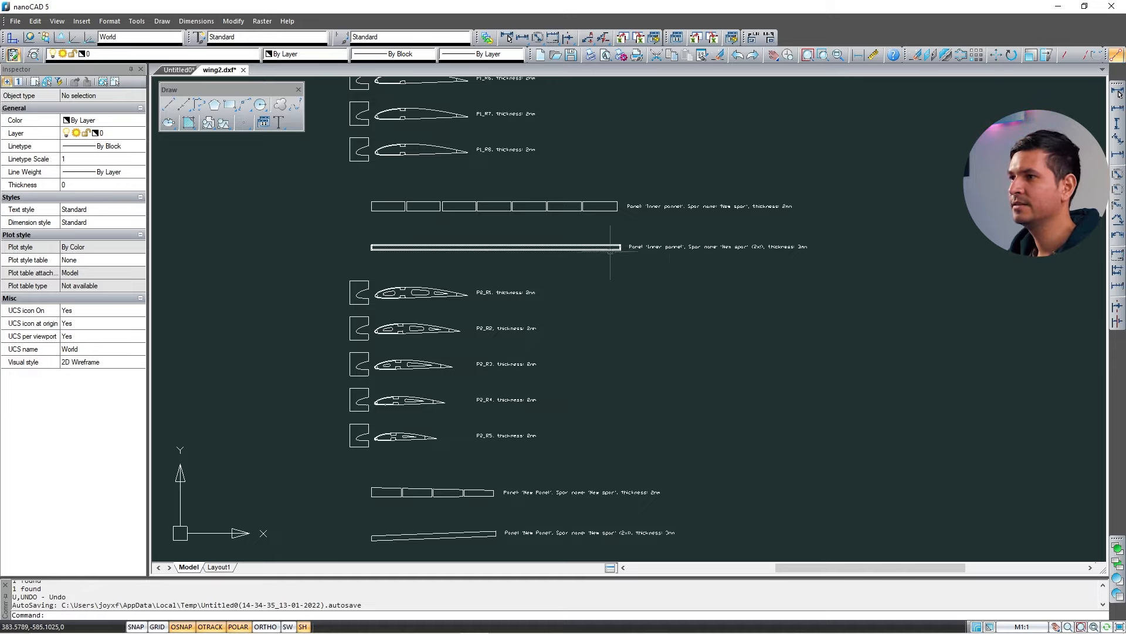
scroll(610, 250, "up", 5)
scroll(458, 243, "down", 5)
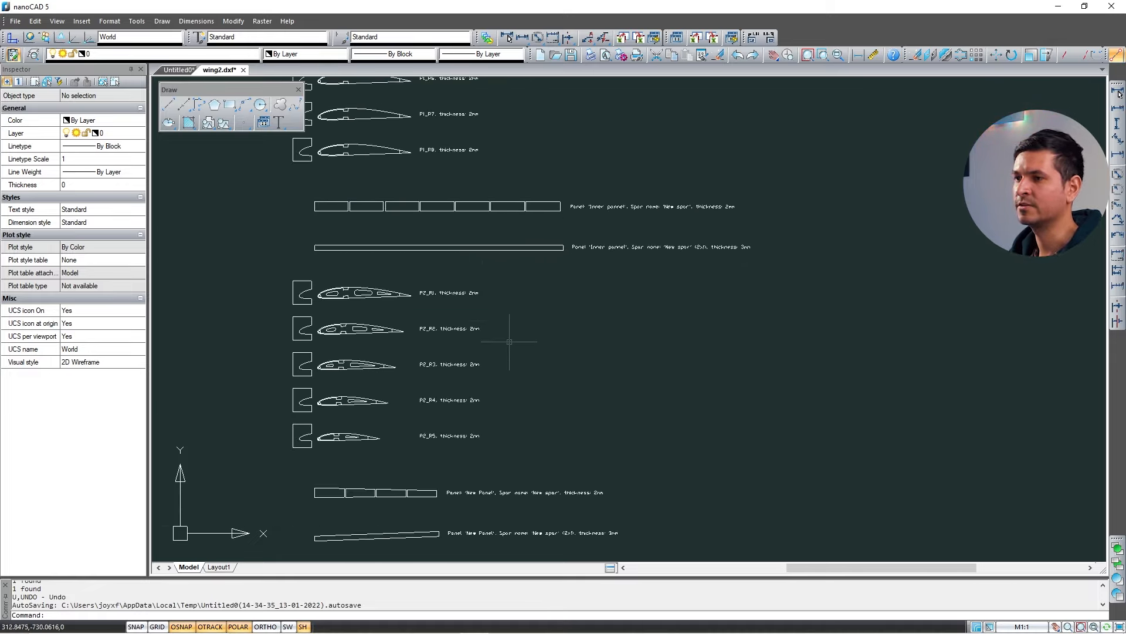
middle_click_drag(509, 342, 509, 250)
scroll(468, 402, "up", 4)
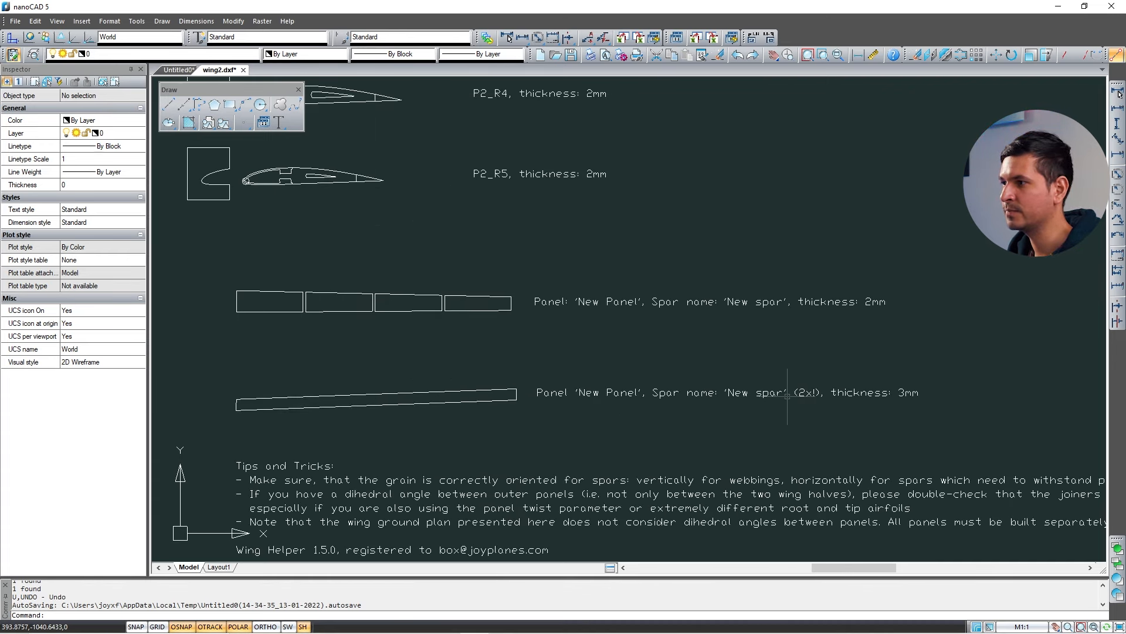
scroll(653, 392, "down", 4)
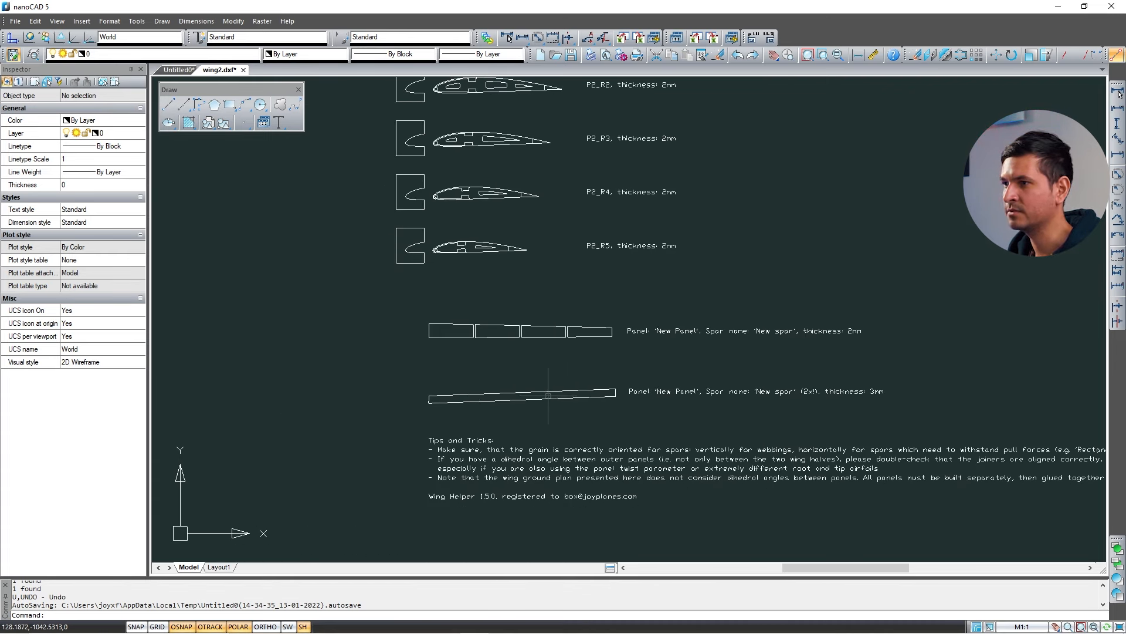
middle_click_drag(650, 266, 621, 438)
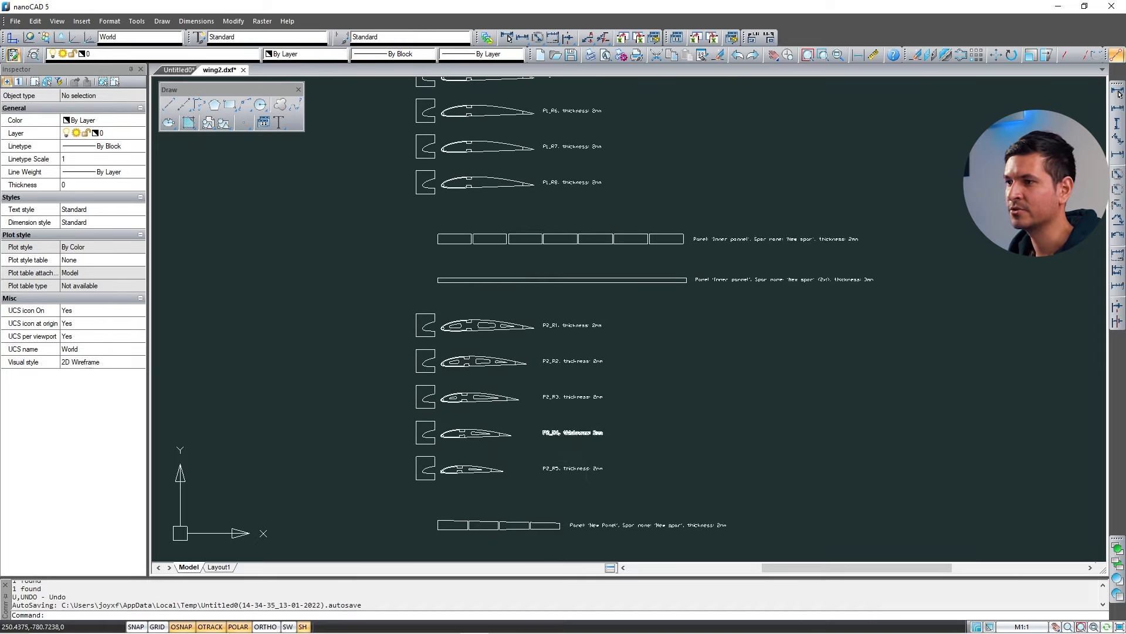
middle_click_drag(561, 472, 572, 265)
scroll(507, 364, "up", 4)
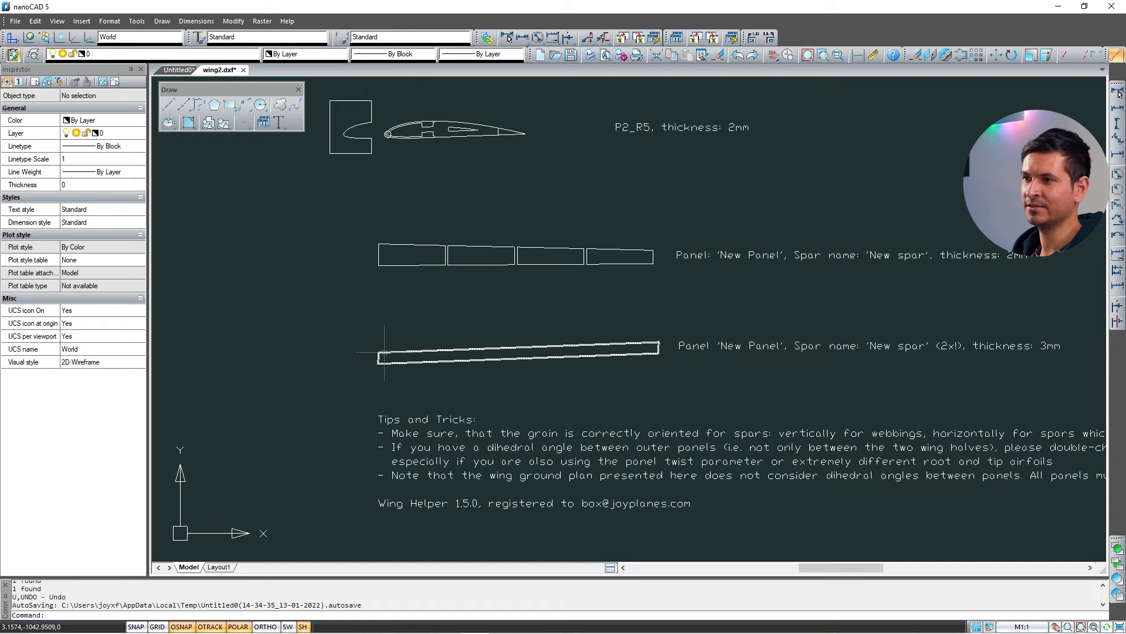
scroll(376, 355, "down", 2)
scroll(448, 352, "down", 4)
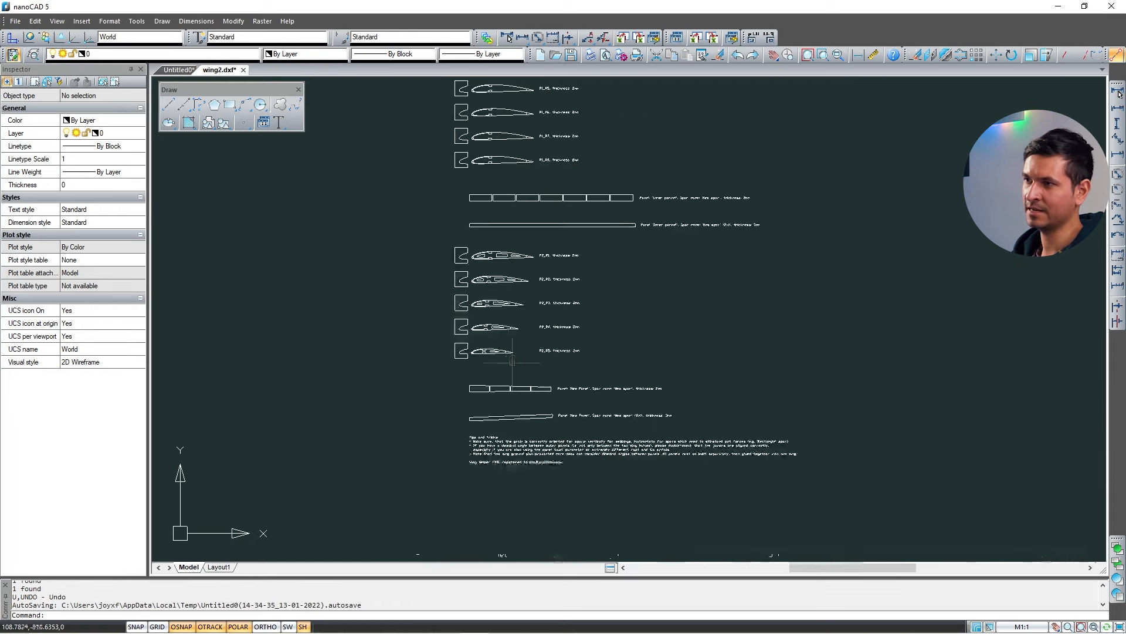
Move rib P1_R1 to the right, then undo the move.
left_click(565, 304)
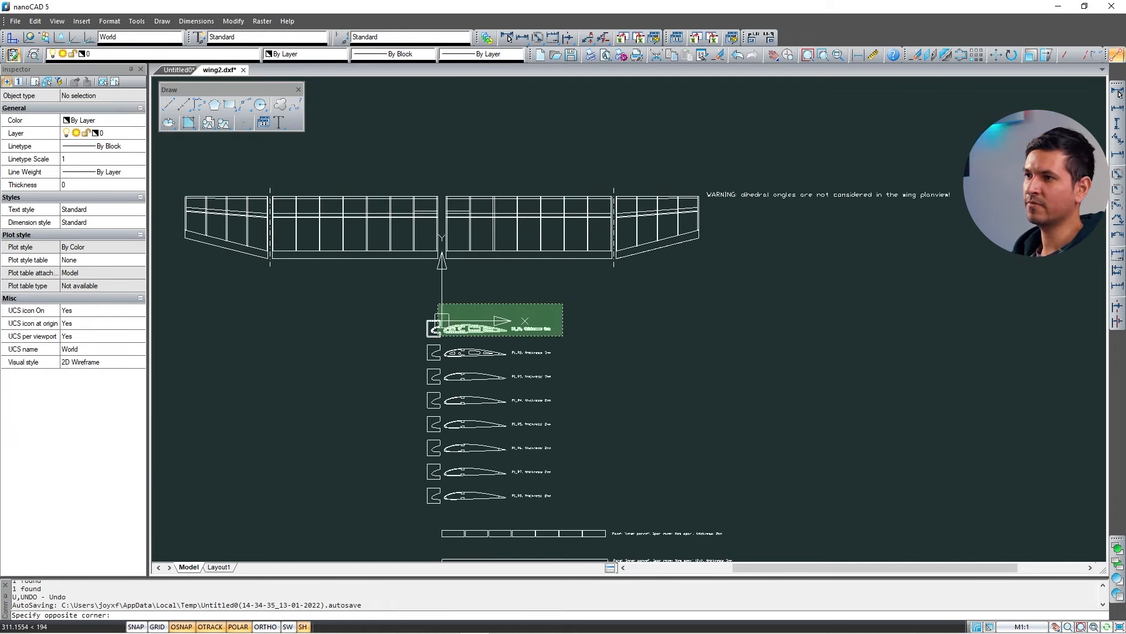
left_click(441, 337)
scroll(477, 326, "up", 5)
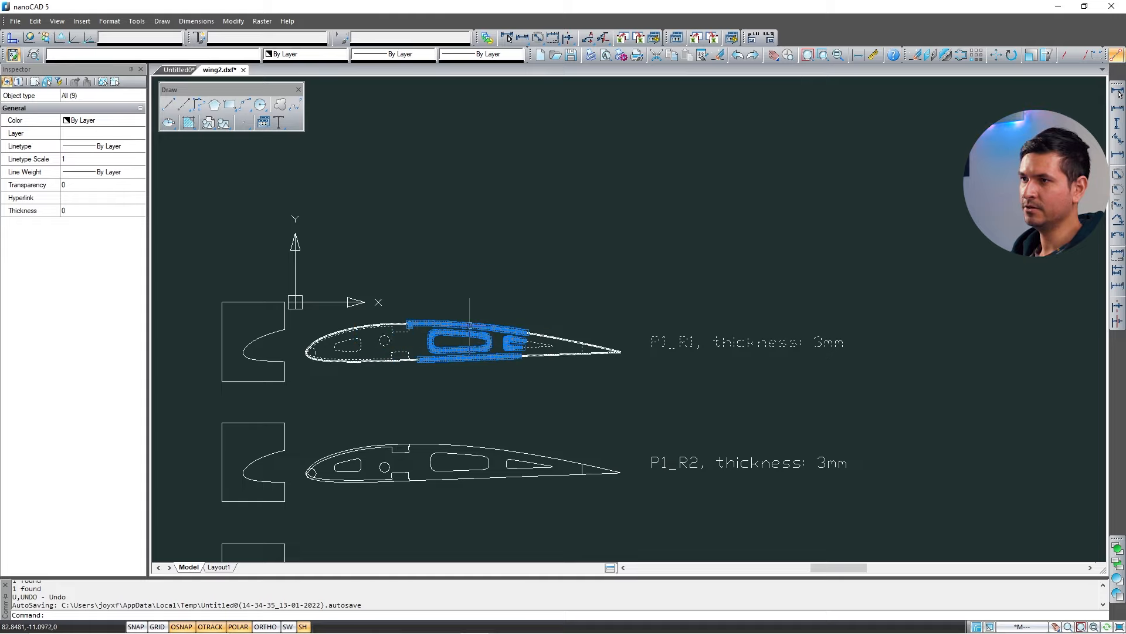
type("mov")
key("Return")
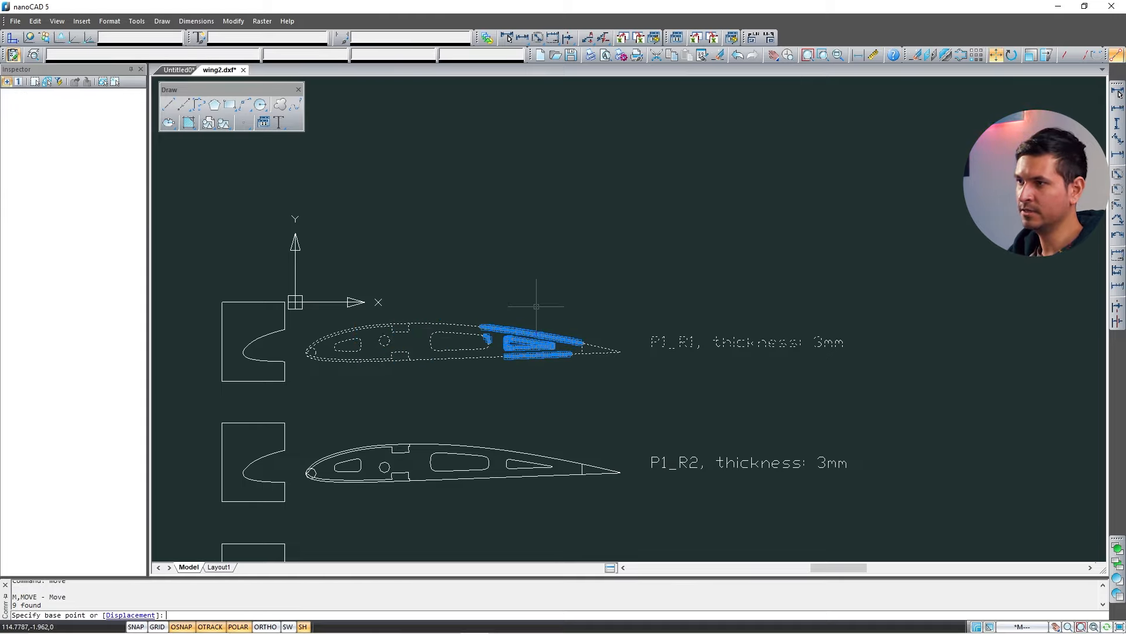
left_click(385, 341)
scroll(288, 294, "down", 4)
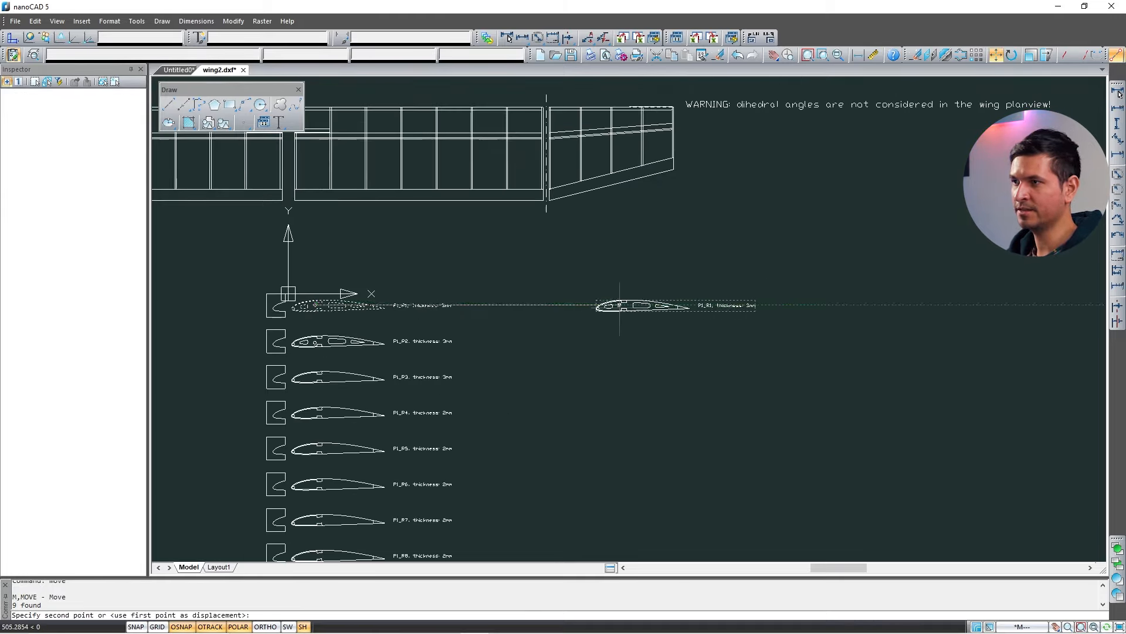
left_click(661, 302)
type("u")
key("Return")
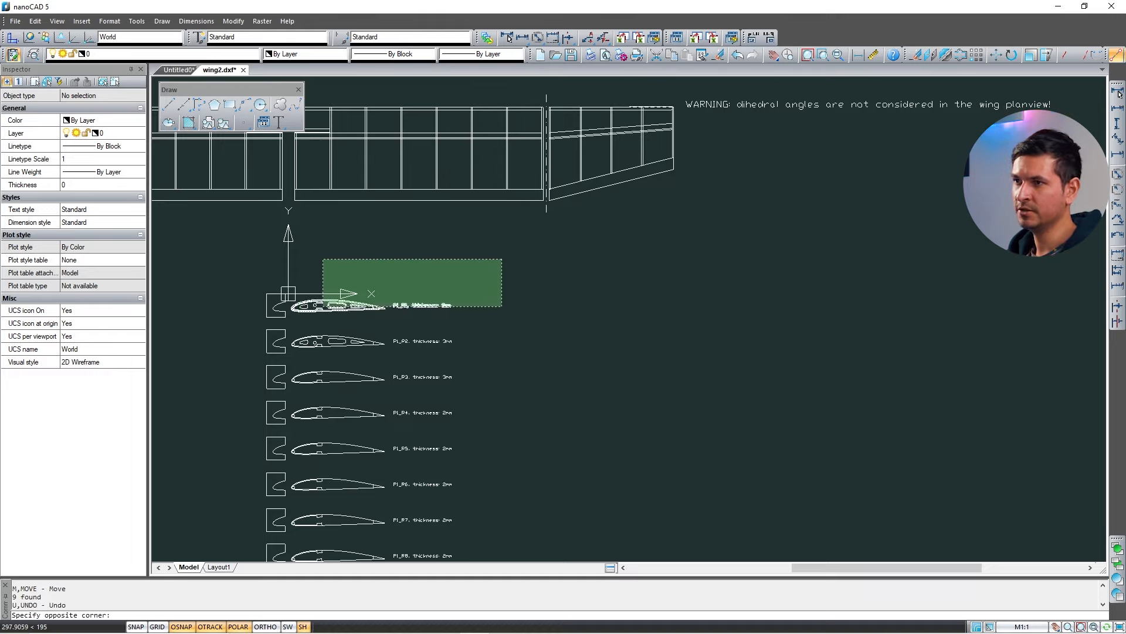
Copy rib P1_R1 to the clipboard.
left_click(503, 258)
left_click(272, 337)
key("ctrl+c")
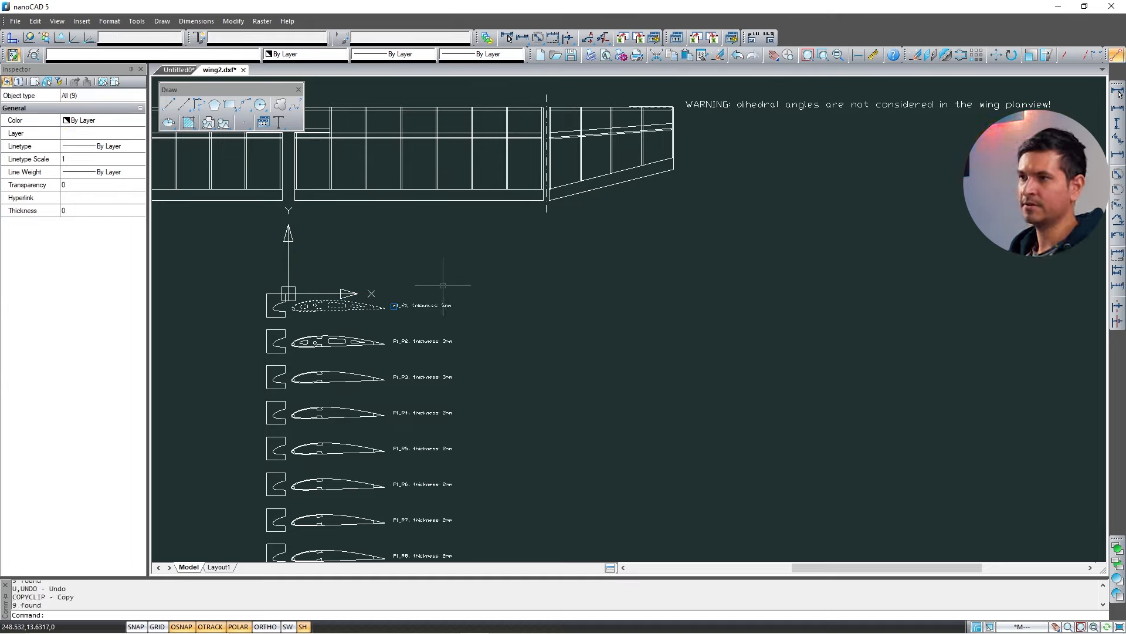
key("Escape")
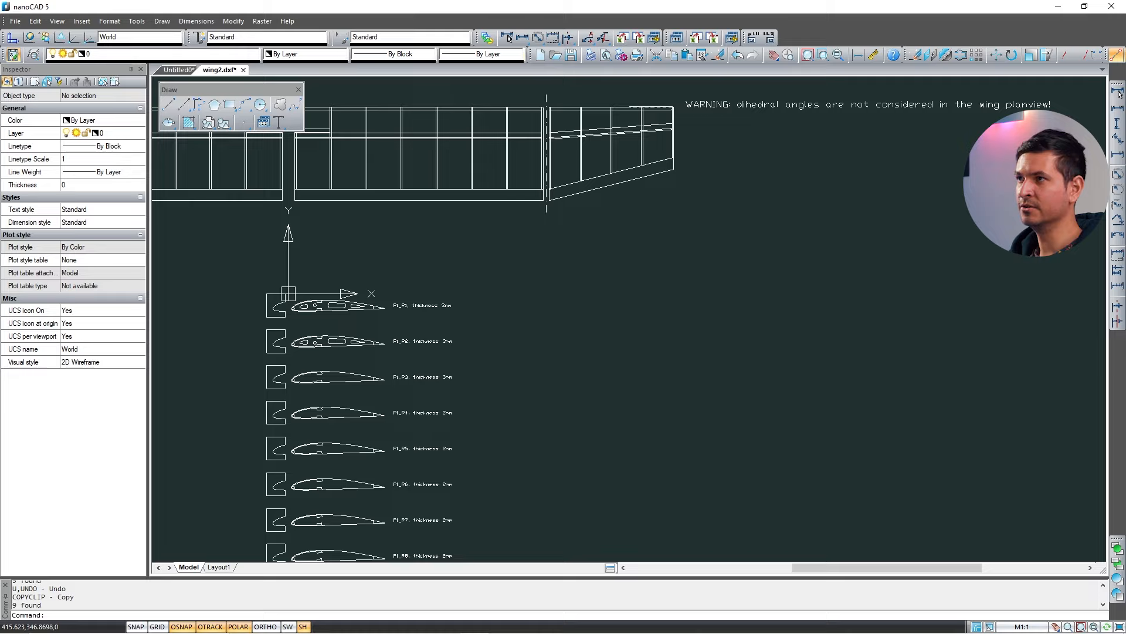
Draw a rectangle to the right of the rib list.
left_click(230, 105)
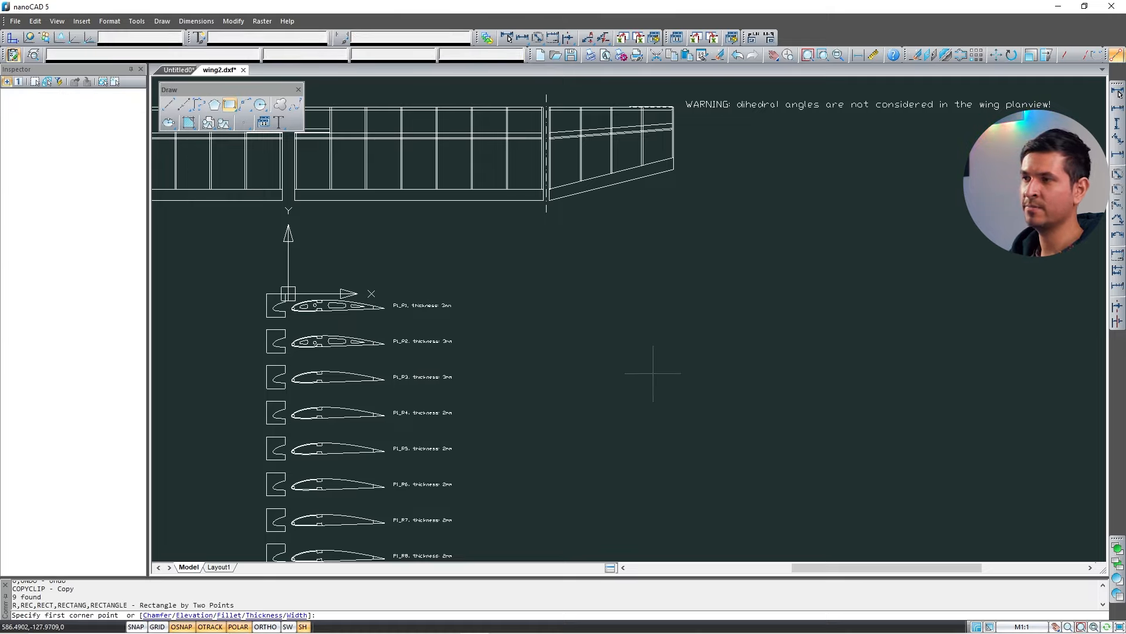
left_click(622, 299)
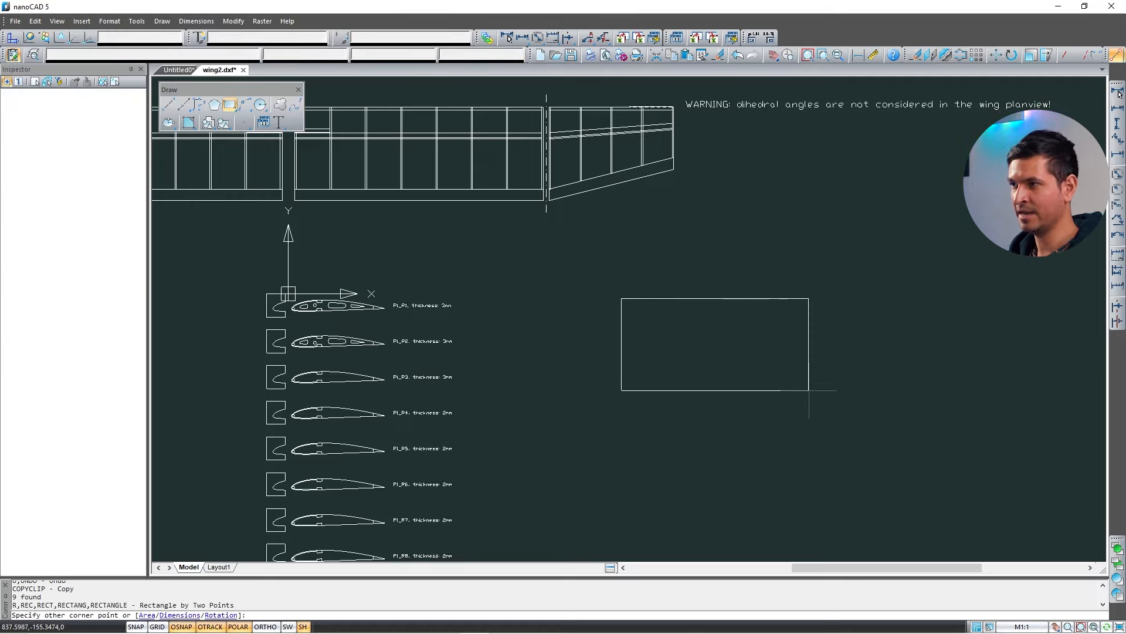
left_click(904, 385)
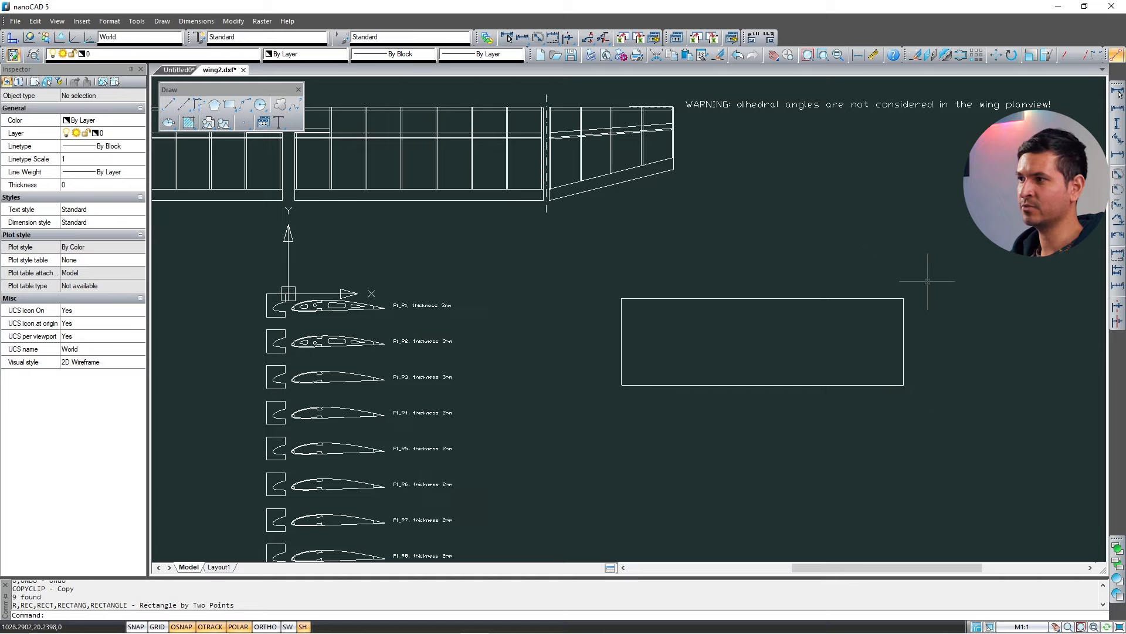
middle_click_drag(679, 263, 628, 241)
Copy the first rib and paste it inside the rectangle.
left_click_drag(339, 271, 223, 306)
key("ctrl+c")
key("ctrl+v")
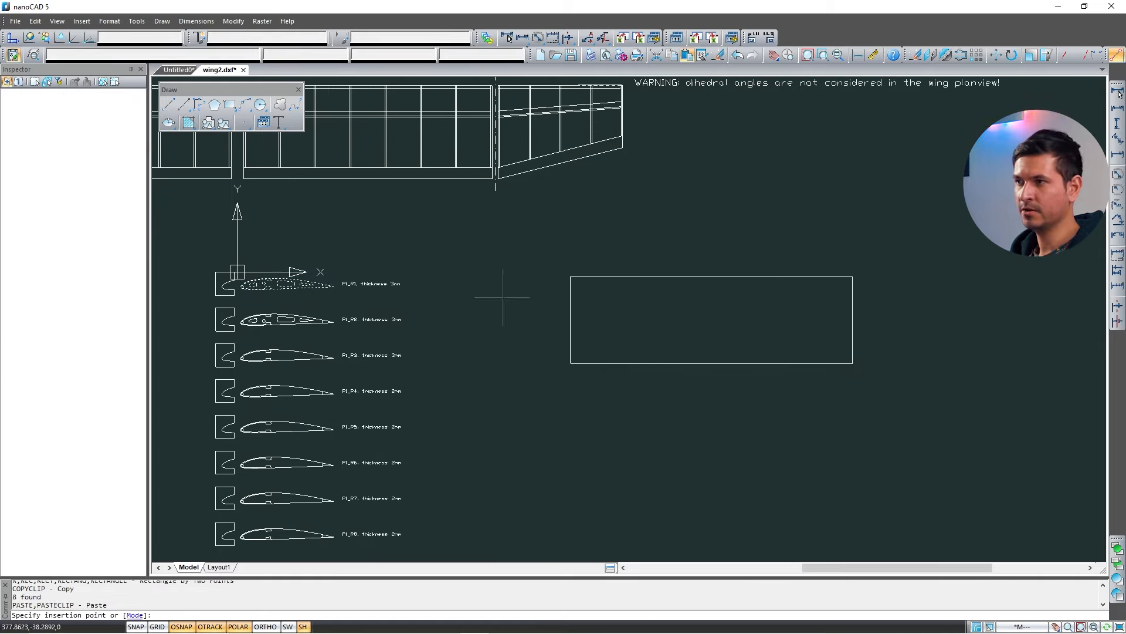
left_click(601, 292)
Delete the pasted rib's outer airfoil outline, keeping its leading-edge circle.
scroll(638, 276, "up", 5)
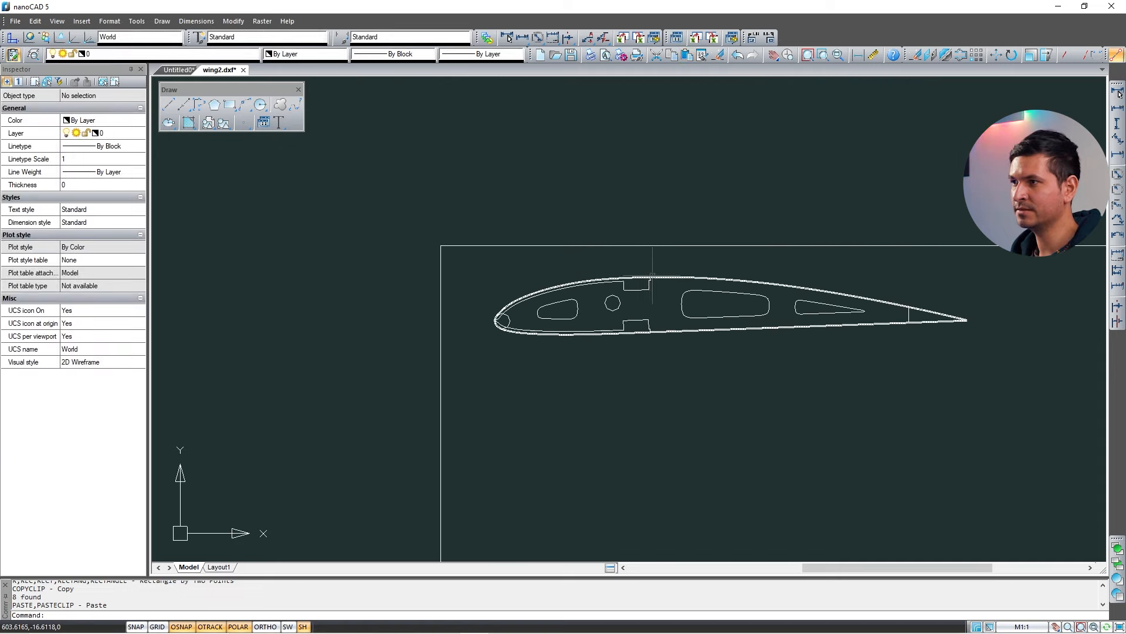
left_click(638, 276)
key("Delete")
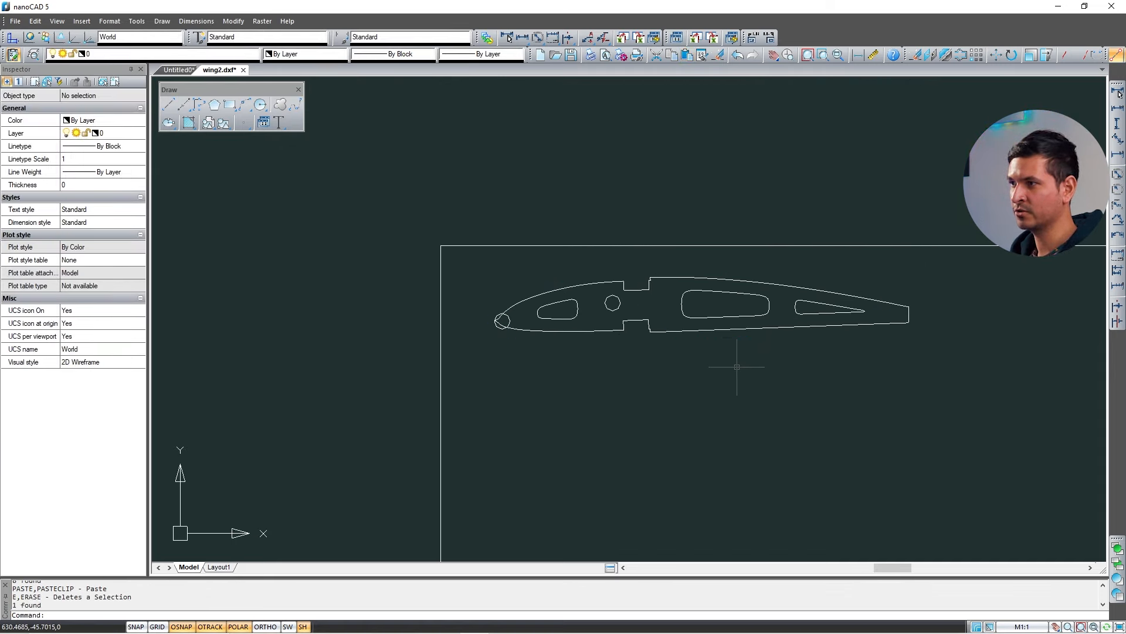
scroll(531, 335, "up", 4)
left_click(531, 335)
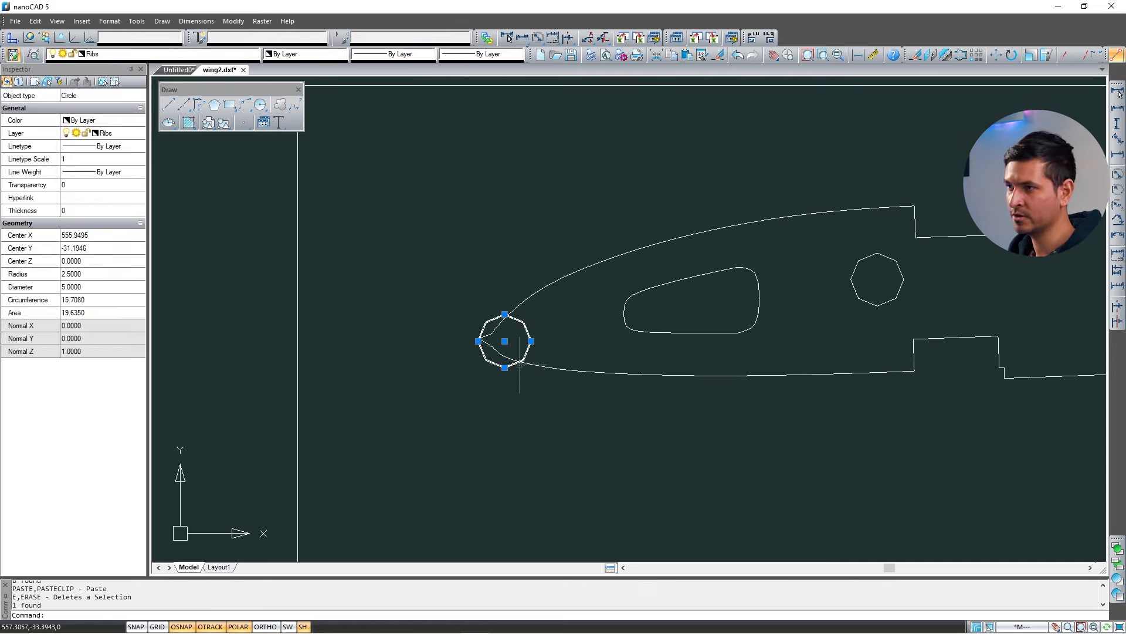
key("Delete")
key("ctrl+z")
scroll(503, 350, "up", 3)
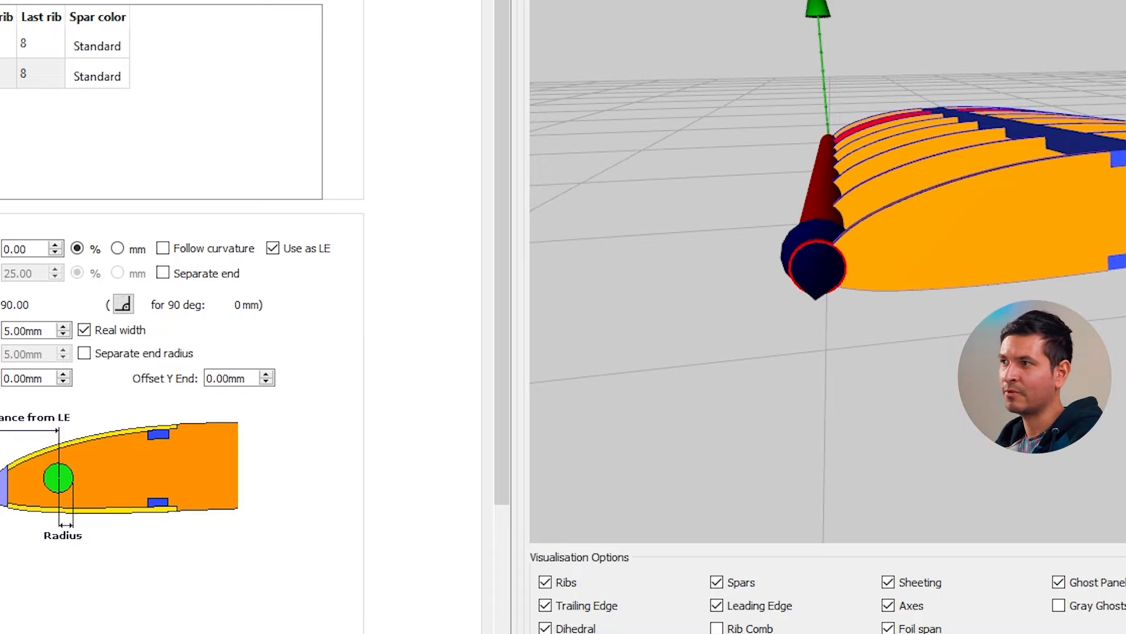
left_click_drag(821, 328, 792, 328)
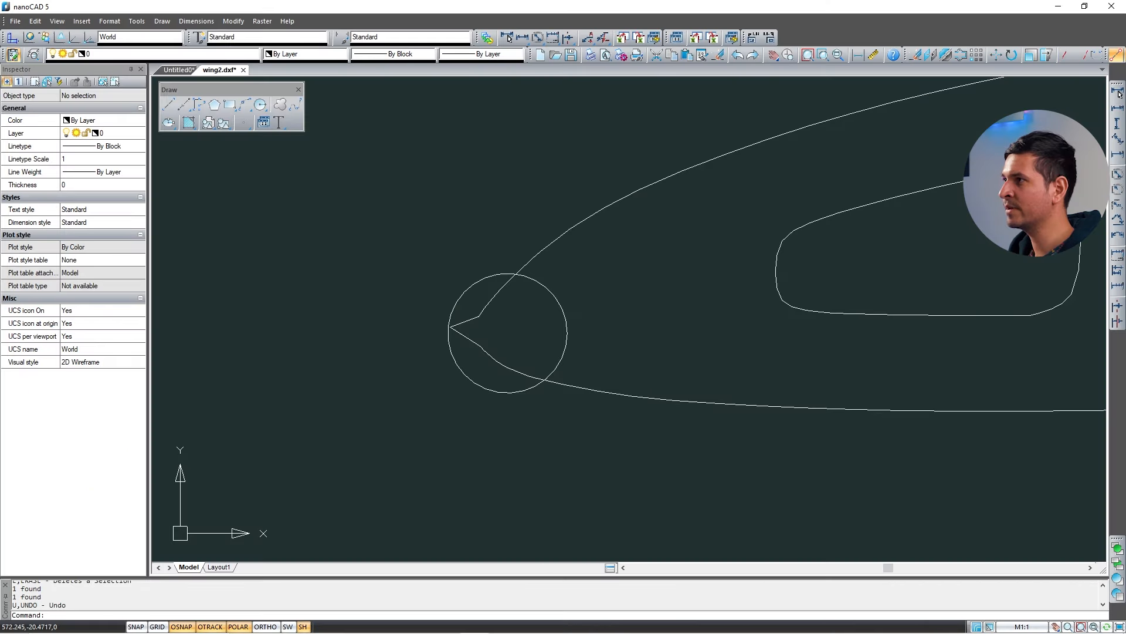
Trim the circle's outer part and the pointed nose so the rib nose has a curved notch.
type("tr")
key("Return")
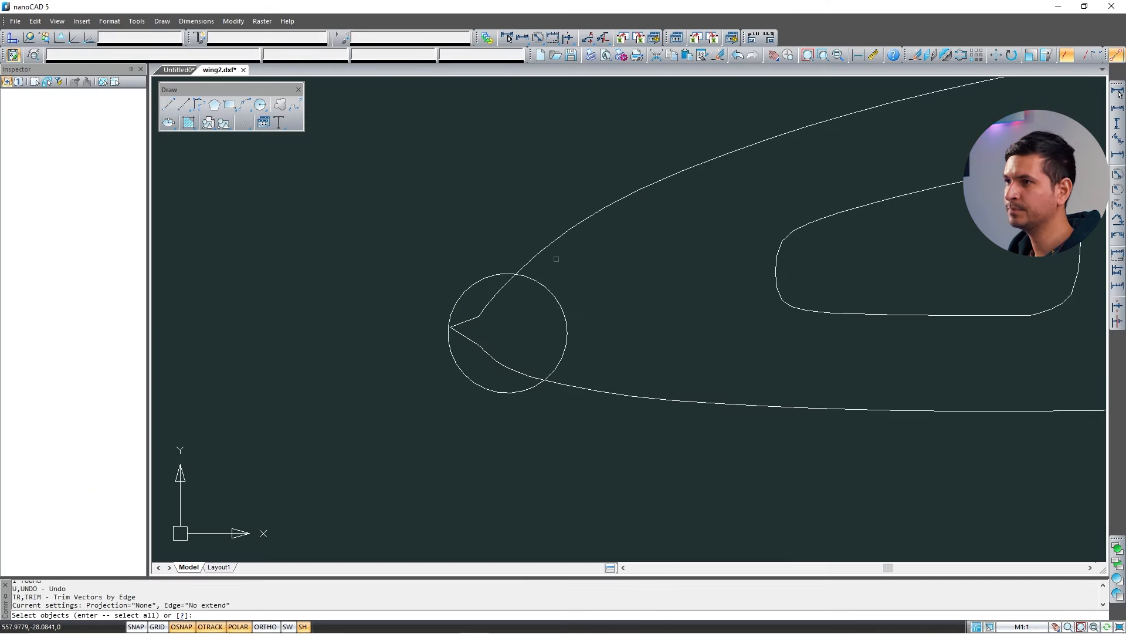
left_click(583, 166)
left_click(349, 490)
key("Return")
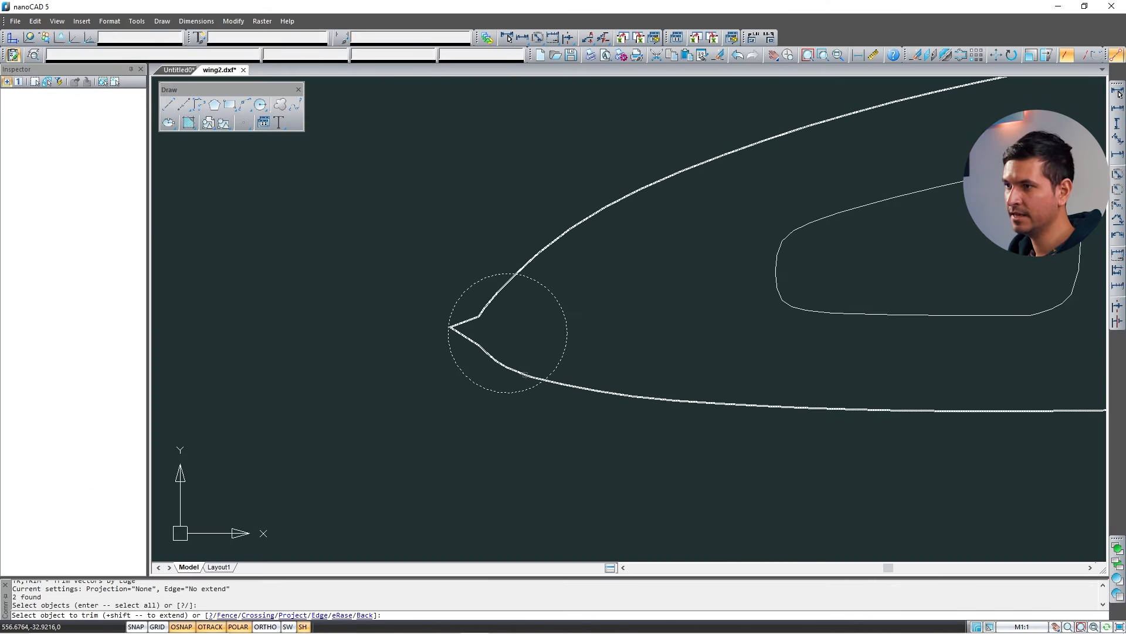
left_click(523, 388)
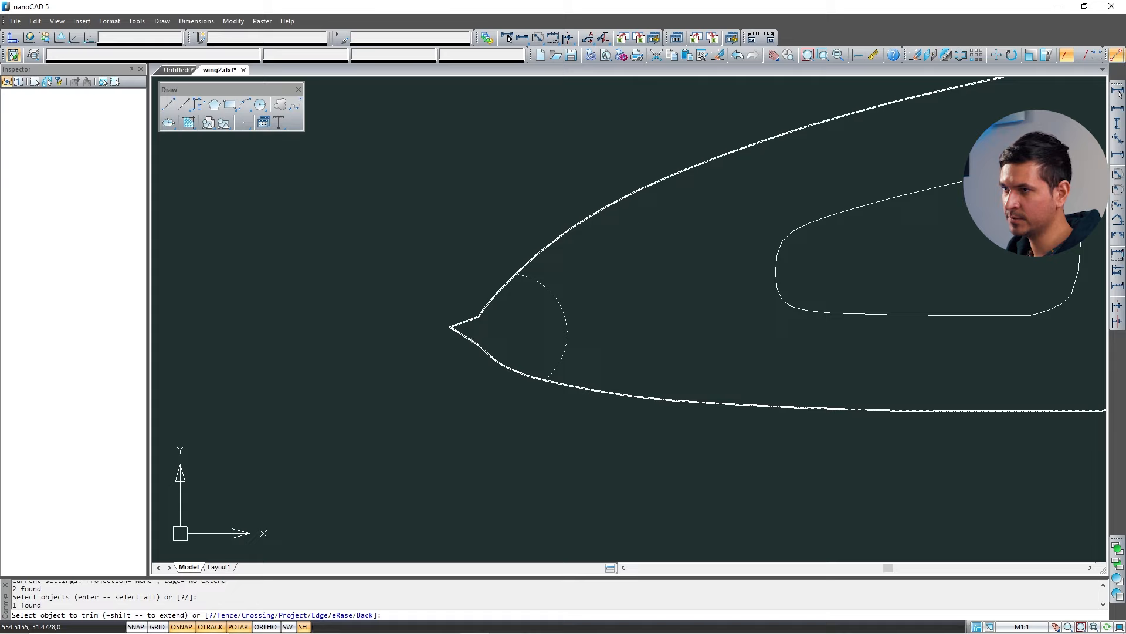
left_click(488, 303)
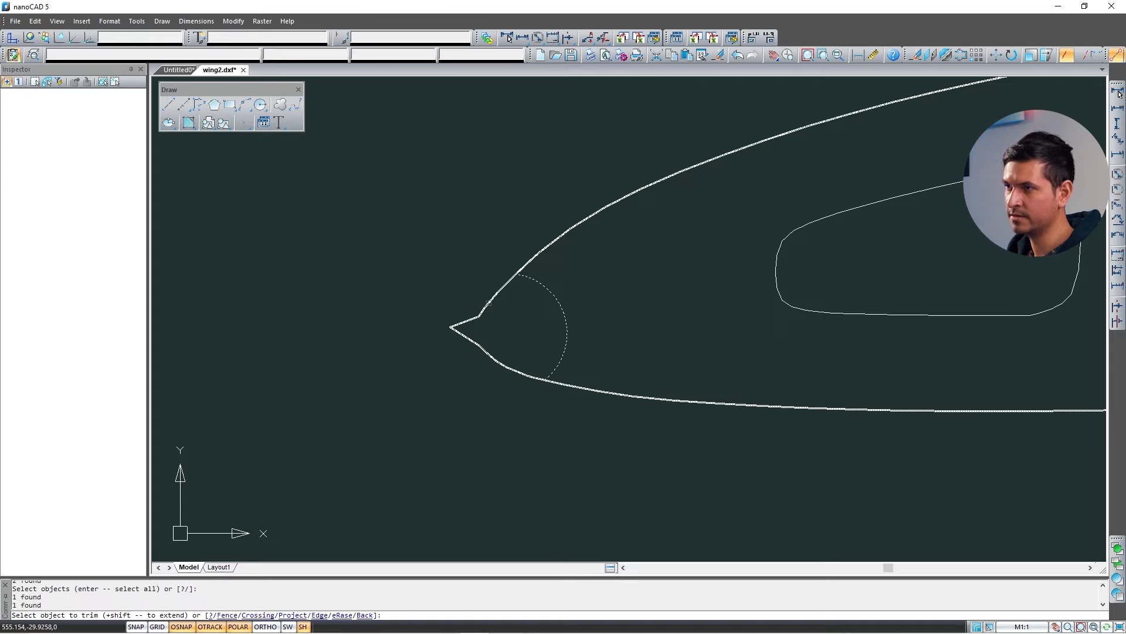
scroll(378, 329, "down", 4)
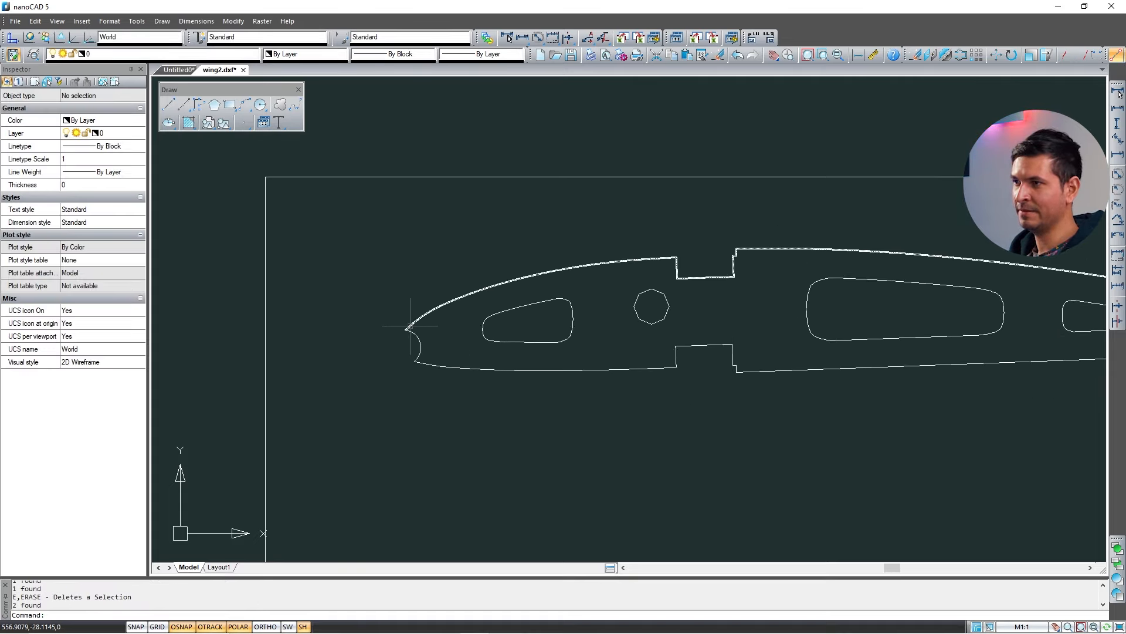
scroll(410, 326, "down", 2)
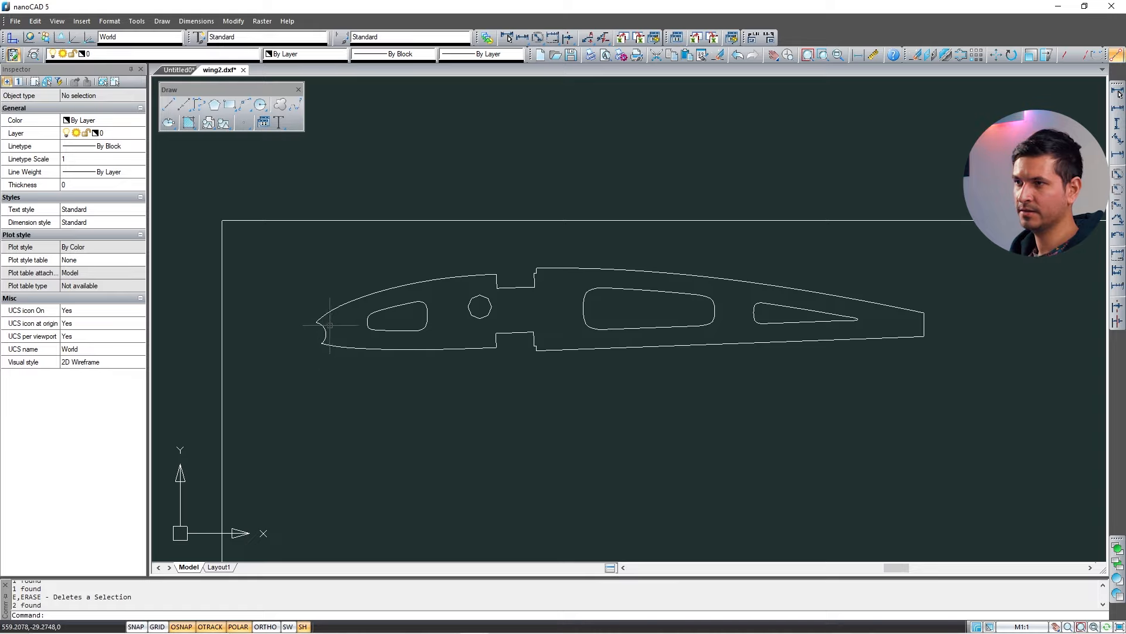
Copy the finished rib and paste a duplicate below it.
scroll(587, 320, "down", 4)
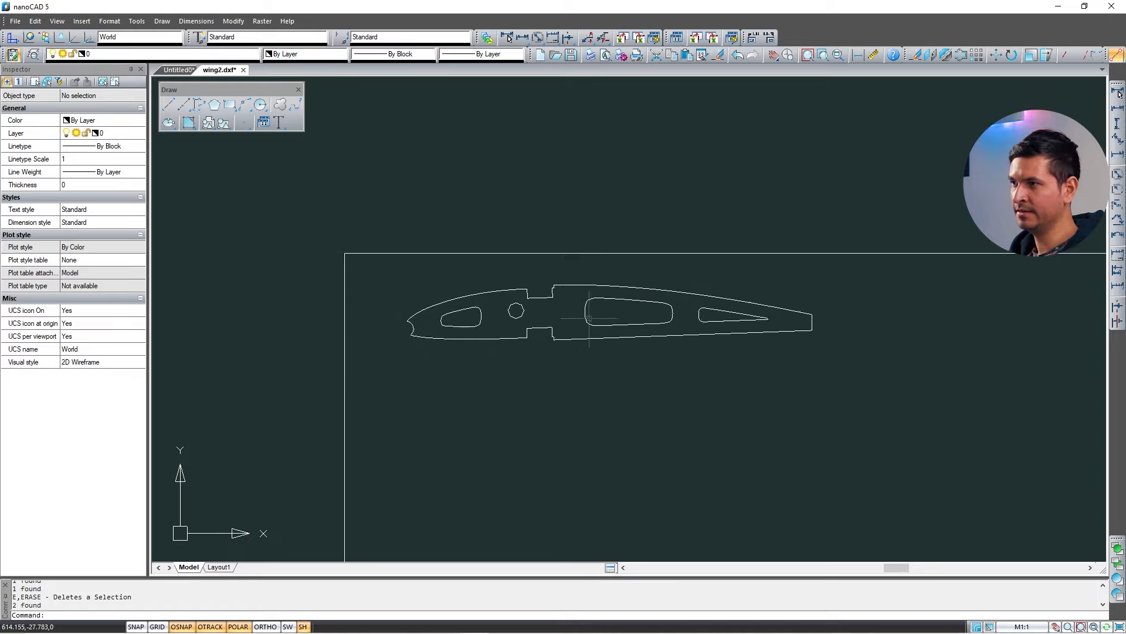
mouse_move(642, 311)
middle_mouse_down()
mouse_move(493, 286)
mouse_move(518, 269)
mouse_move(634, 269)
mouse_move(768, 322)
mouse_move(797, 312)
middle_mouse_up()
scroll(481, 268, "down", 2)
scroll(630, 270, "down", 1)
scroll(617, 275, "up", 1)
scroll(797, 313, "up", 3)
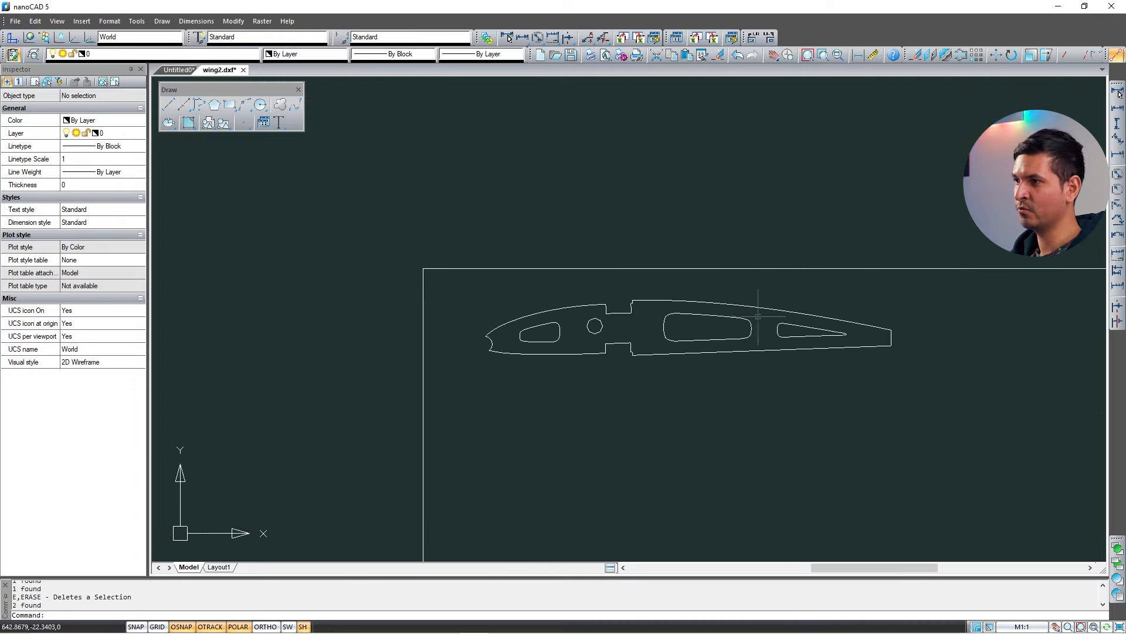
middle_click_drag(556, 307, 455, 287)
left_click_drag(804, 269, 362, 378)
key("ctrl+c")
key("ctrl+v")
left_click(446, 424)
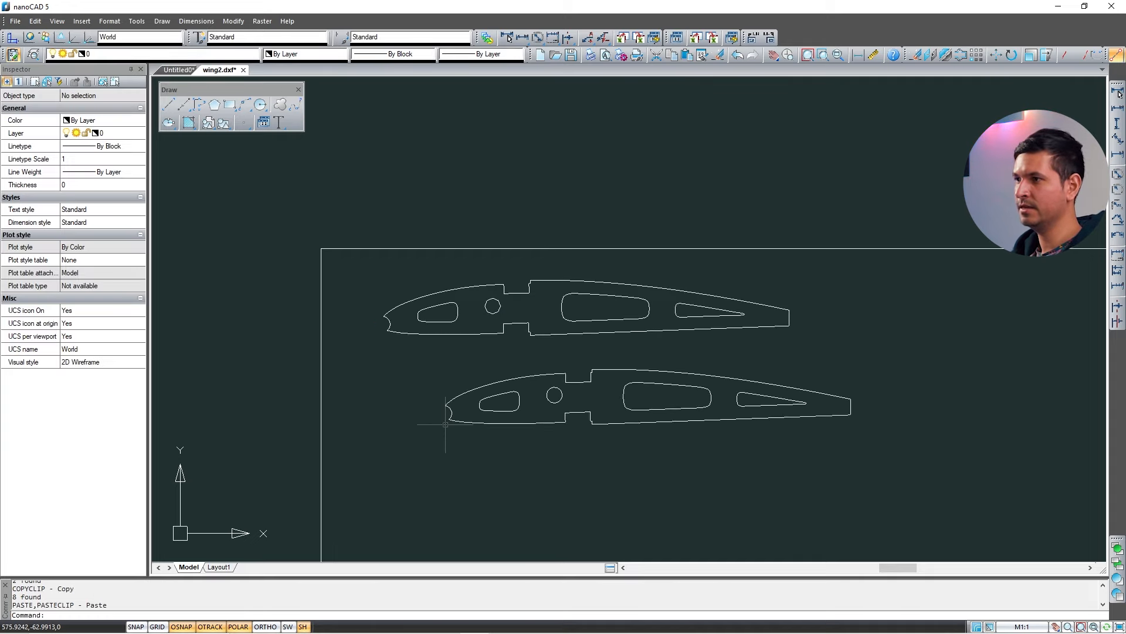
Rotate the lower rib copy 180° about its middle.
left_click_drag(892, 361, 426, 461)
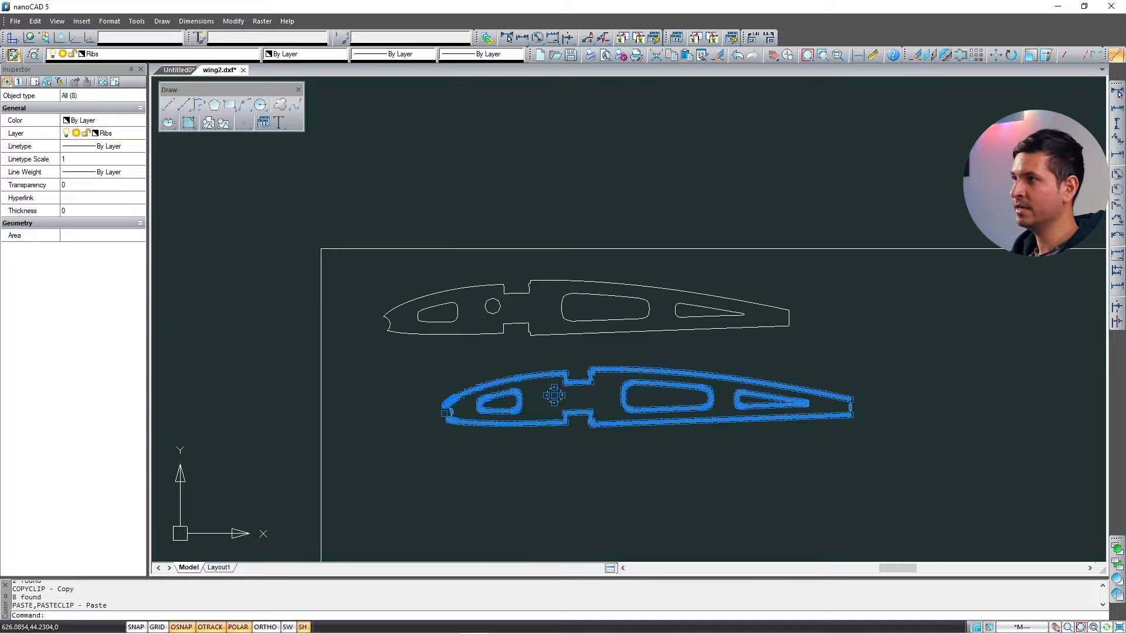
type("ro")
key("Return")
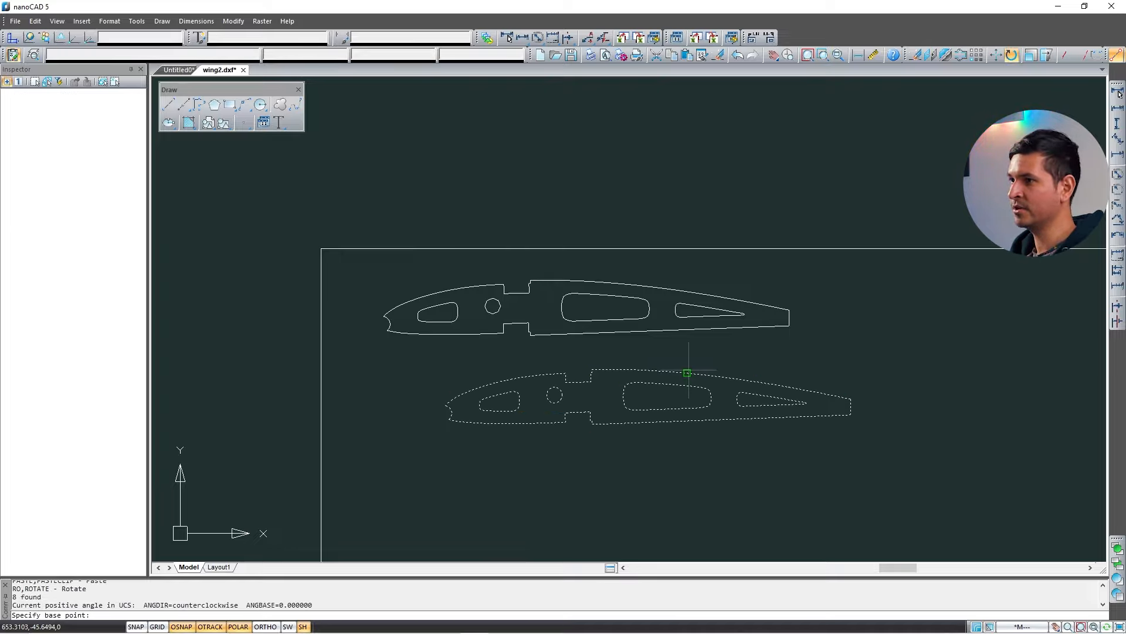
left_click(612, 392)
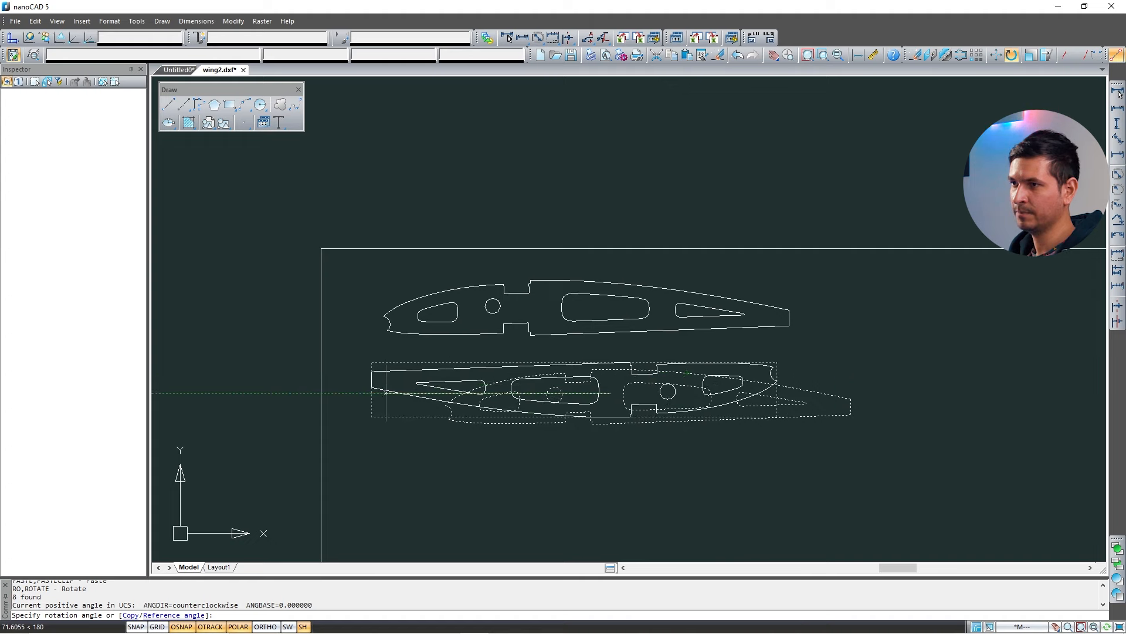
left_click(385, 393)
Move the rotated rib up so it nests against the upper rib.
left_click_drag(802, 351, 353, 454)
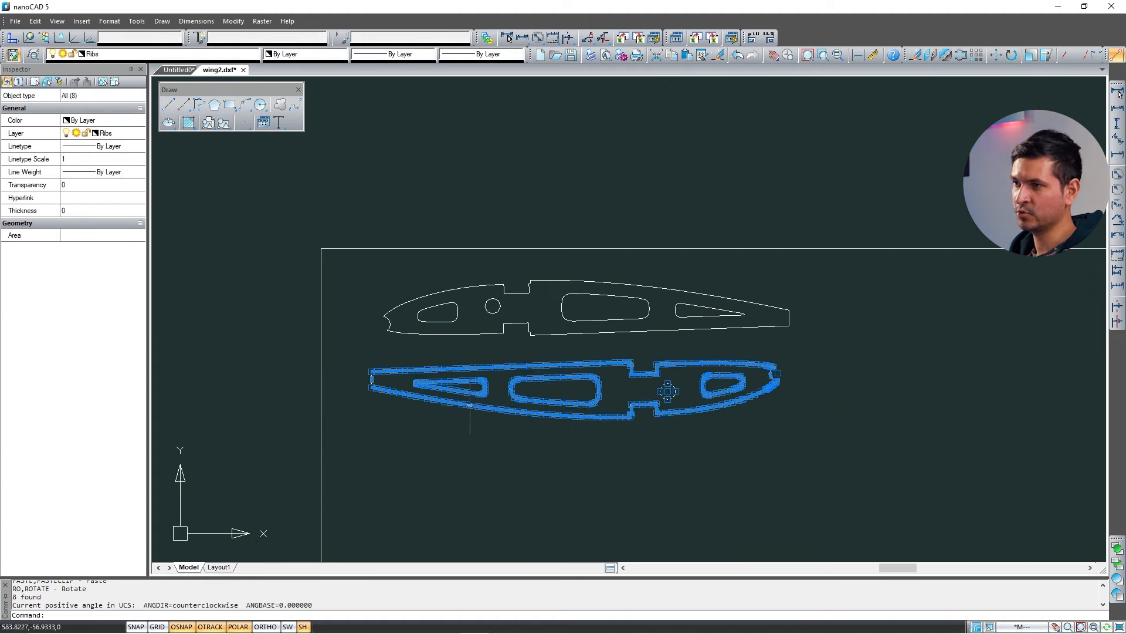
type("move")
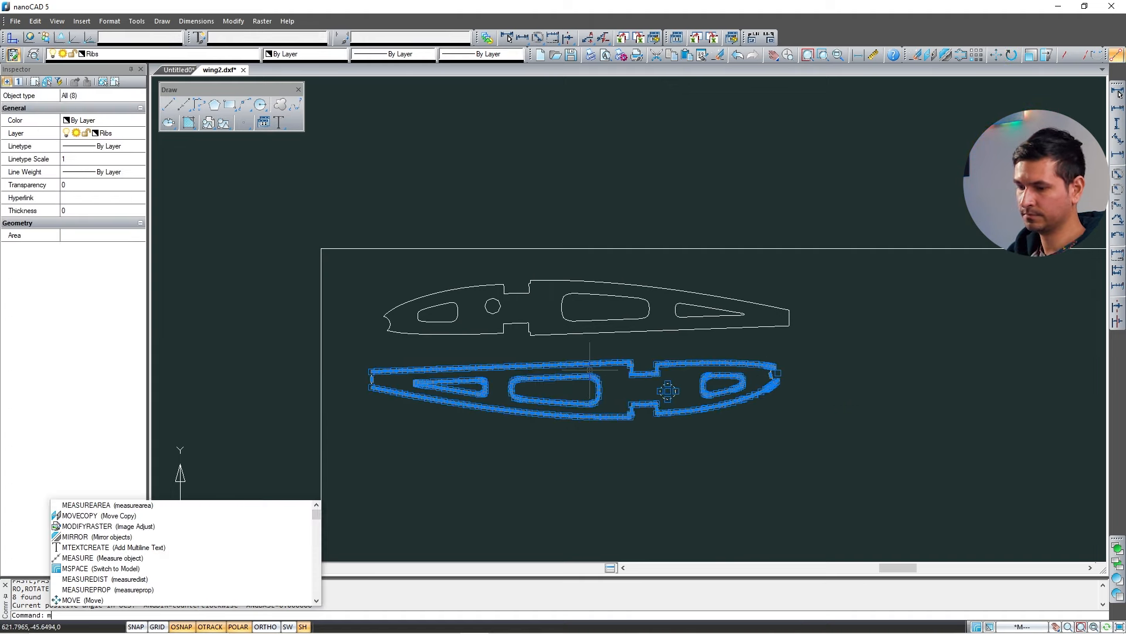
key("Return")
left_click(668, 391)
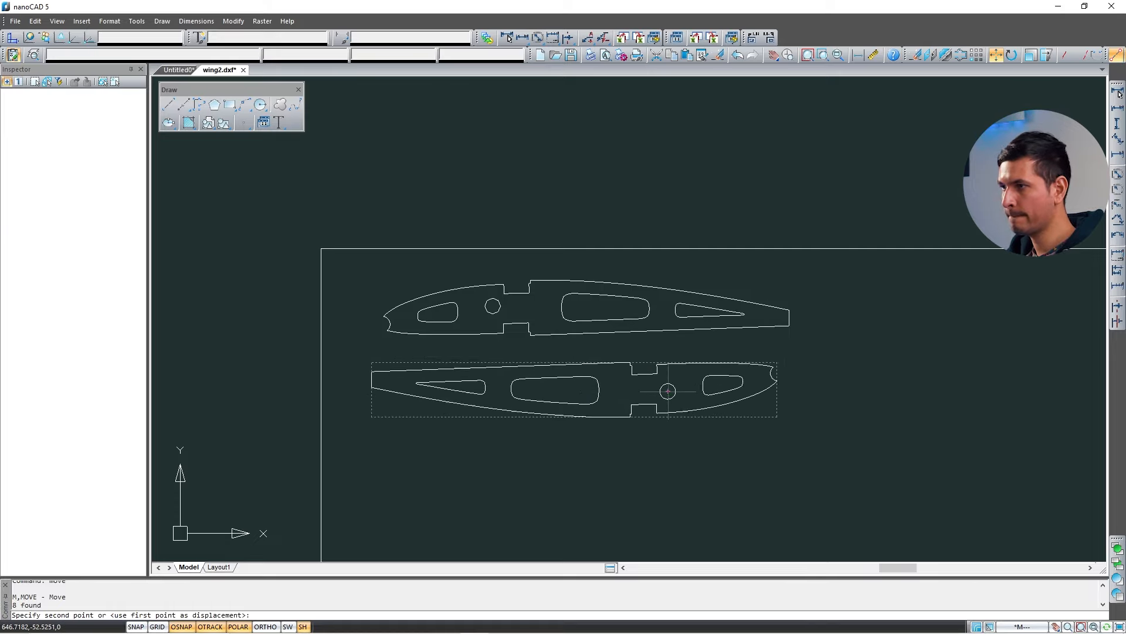
left_click(680, 363)
scroll(470, 402, "down", 1)
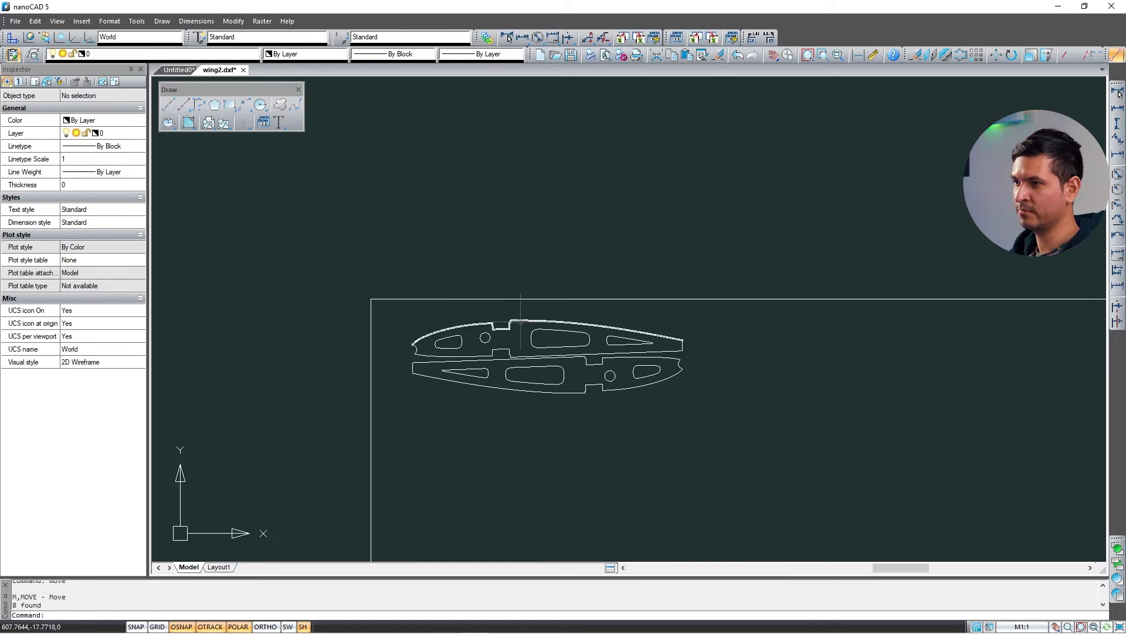
scroll(652, 285, "down", 3)
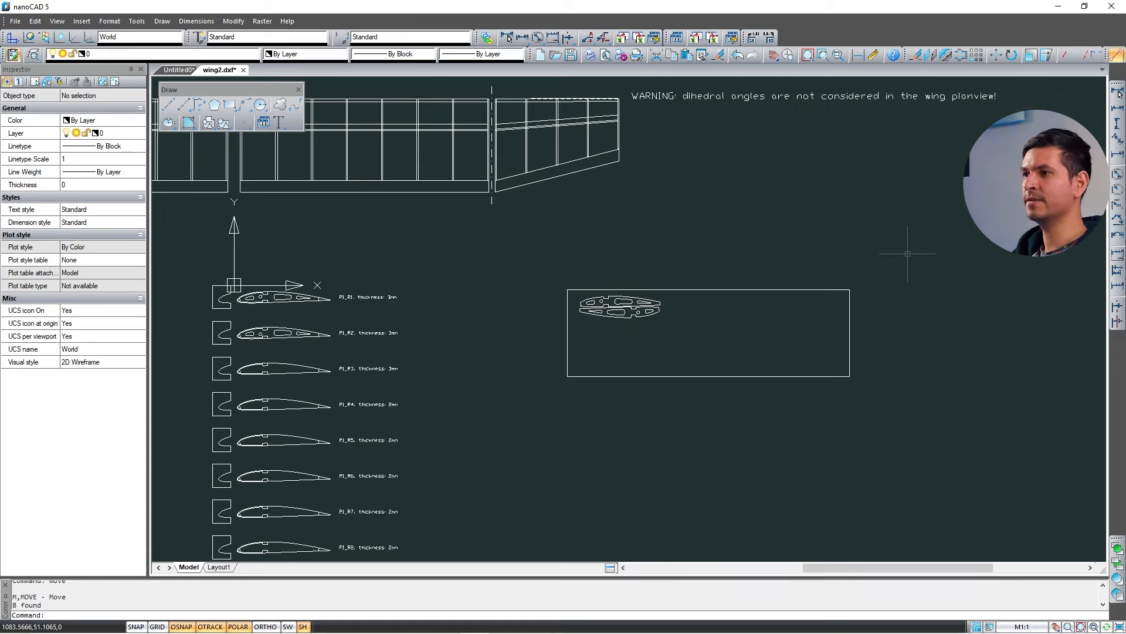
Paste the rectangle and both nested ribs into new drawing Untitled1, then return to wing2.dxf.
left_click_drag(907, 253, 566, 403)
key("ctrl+c")
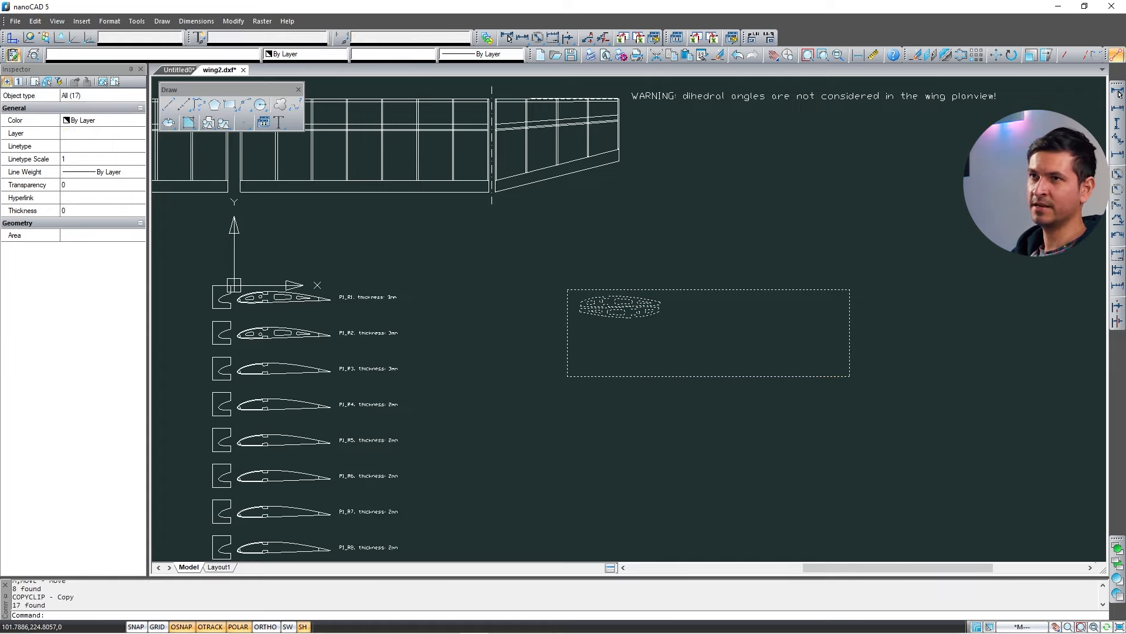
left_click(15, 21)
left_click(47, 37)
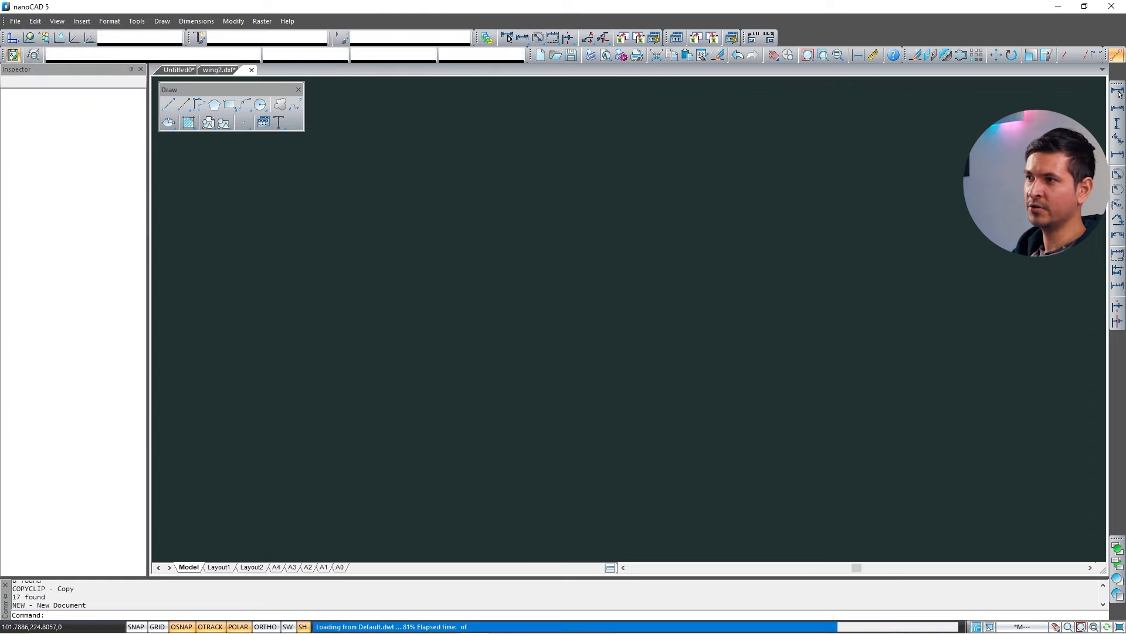
key("ctrl+v")
scroll(476, 312, "down", 3)
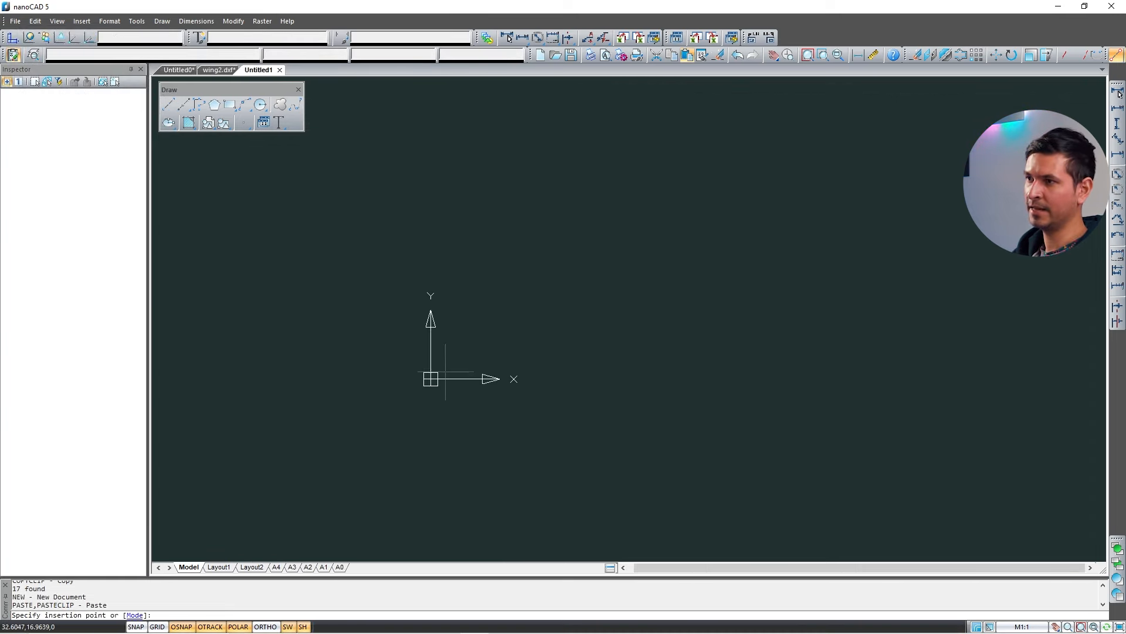
left_click(460, 366)
scroll(569, 313, "up", 3)
scroll(462, 303, "down", 2)
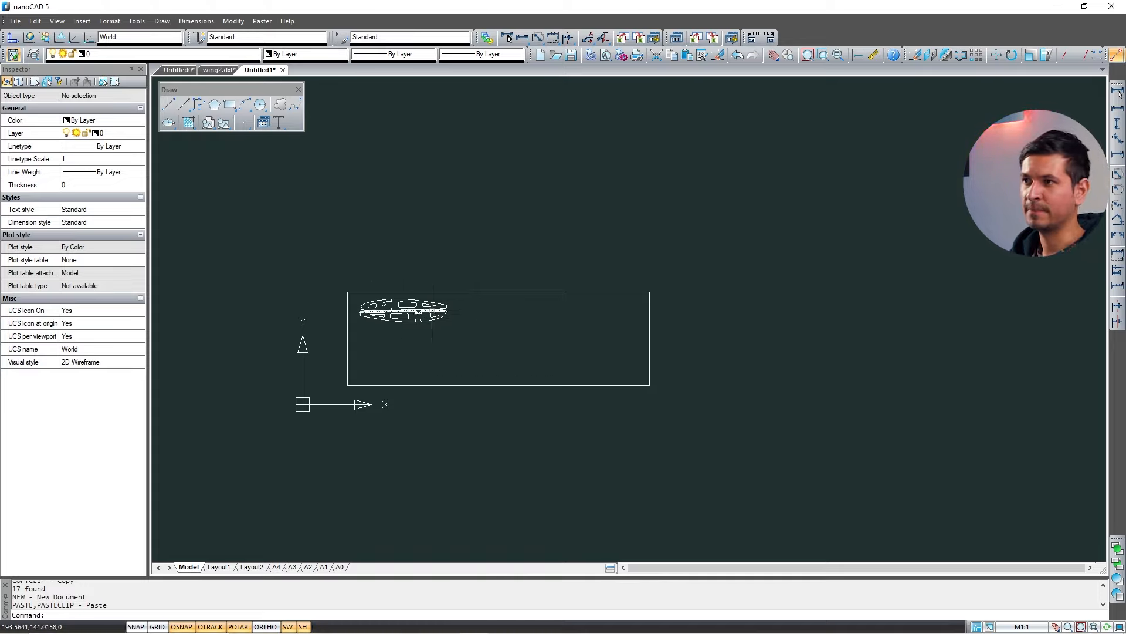
key("ctrl+Tab")
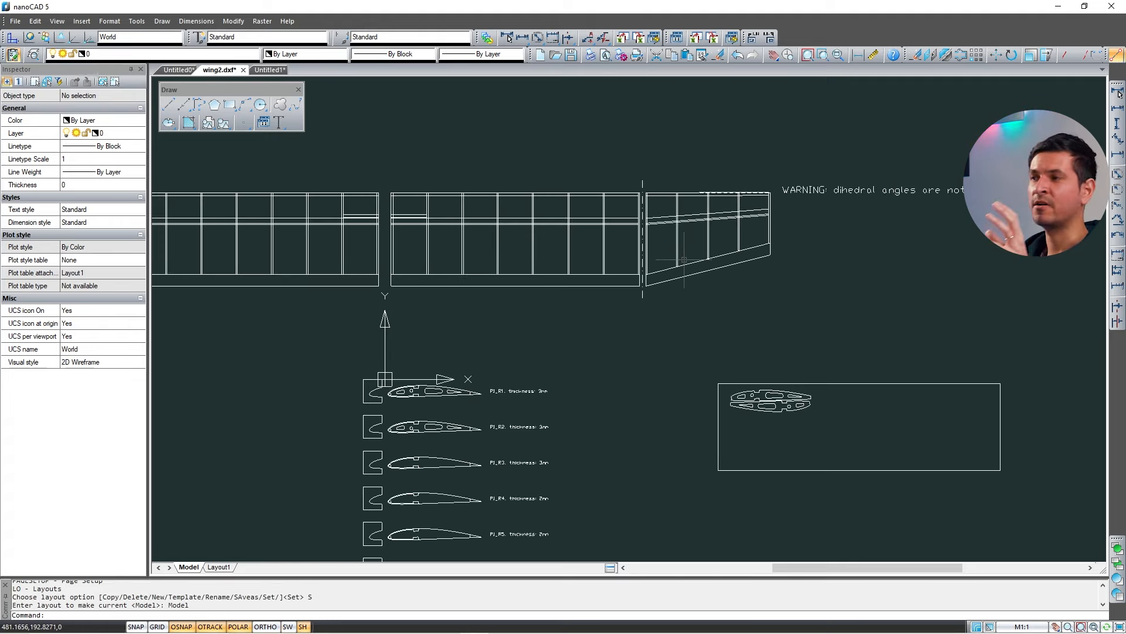
Edit Layout1's page setup to use the Adobe PDF plotter on A1 paper.
scroll(528, 176, "down", 3)
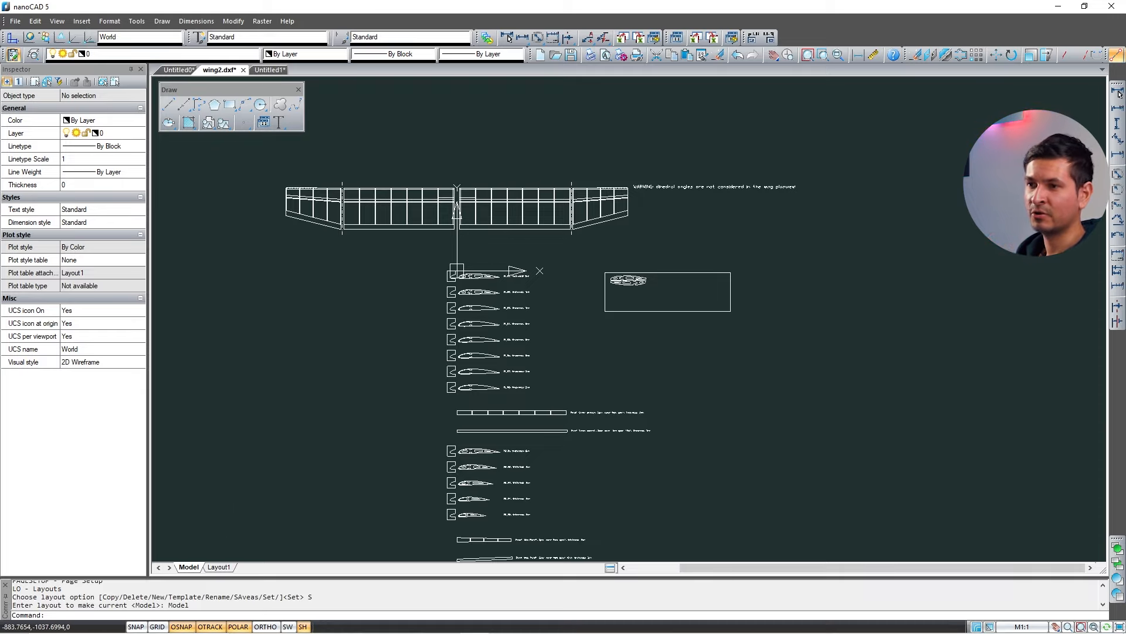
left_click(219, 567)
right_click(220, 566)
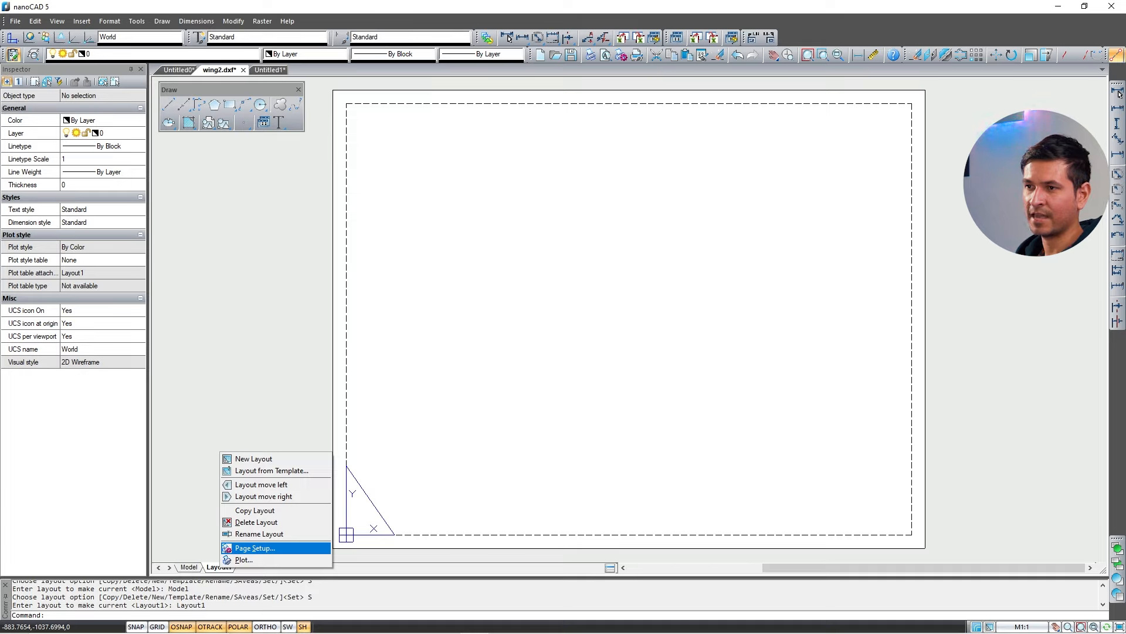
left_click(255, 547)
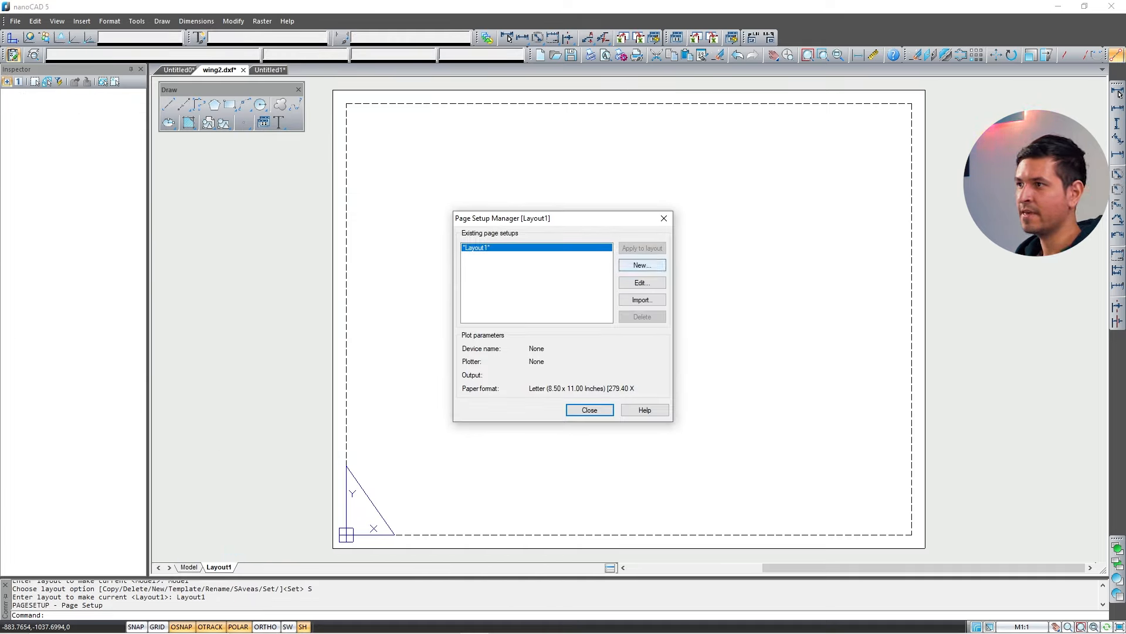
left_click(642, 282)
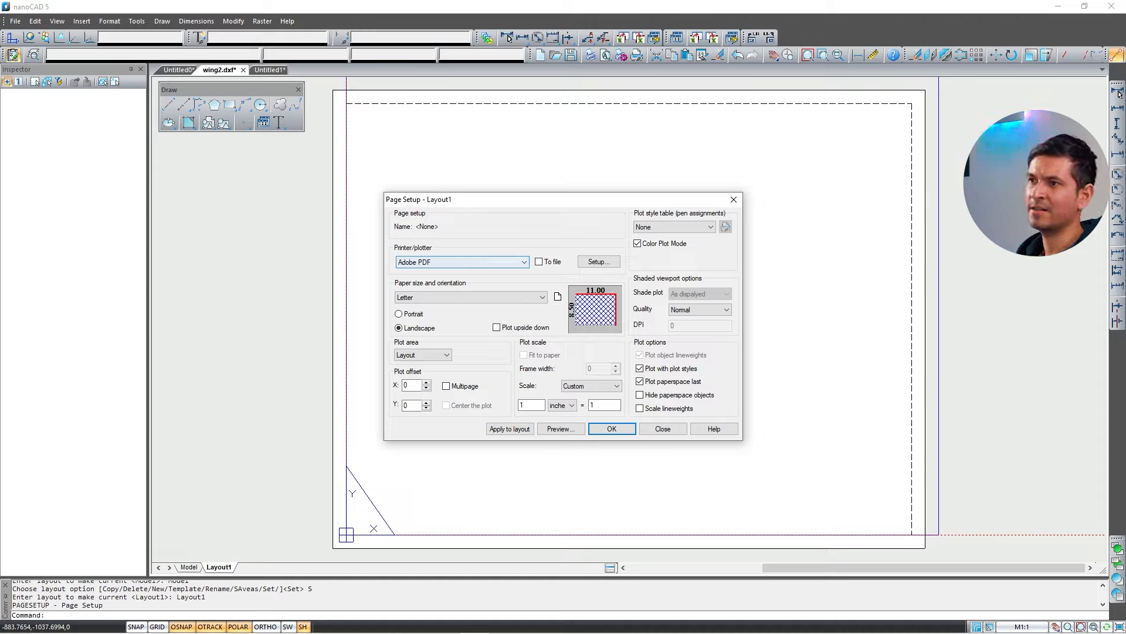
left_click(462, 262)
key("Escape")
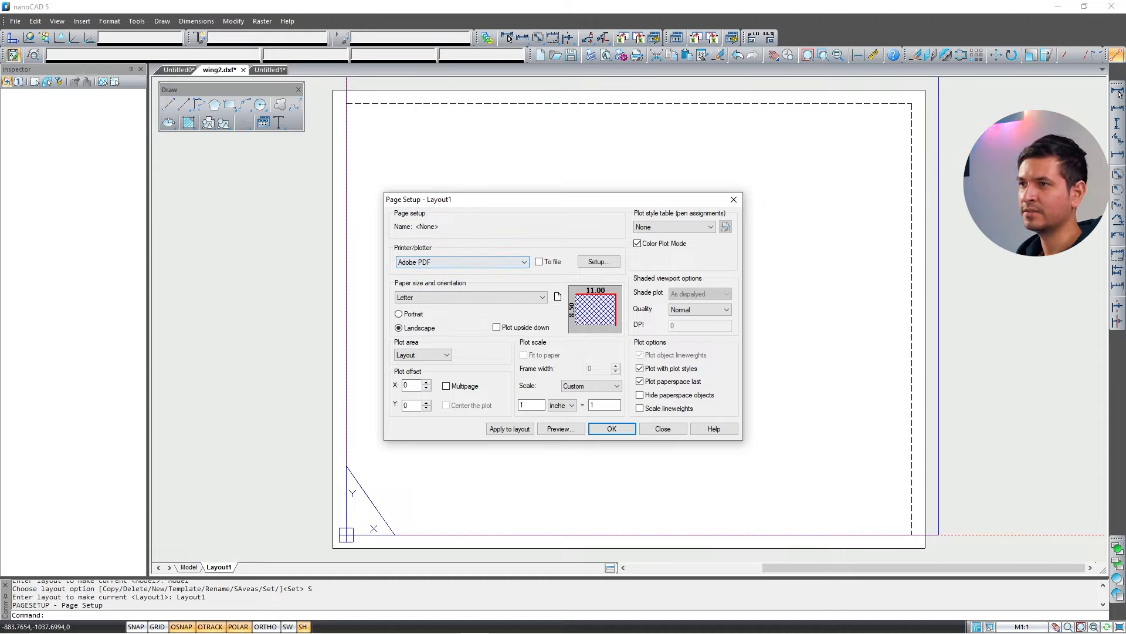
left_click(470, 298)
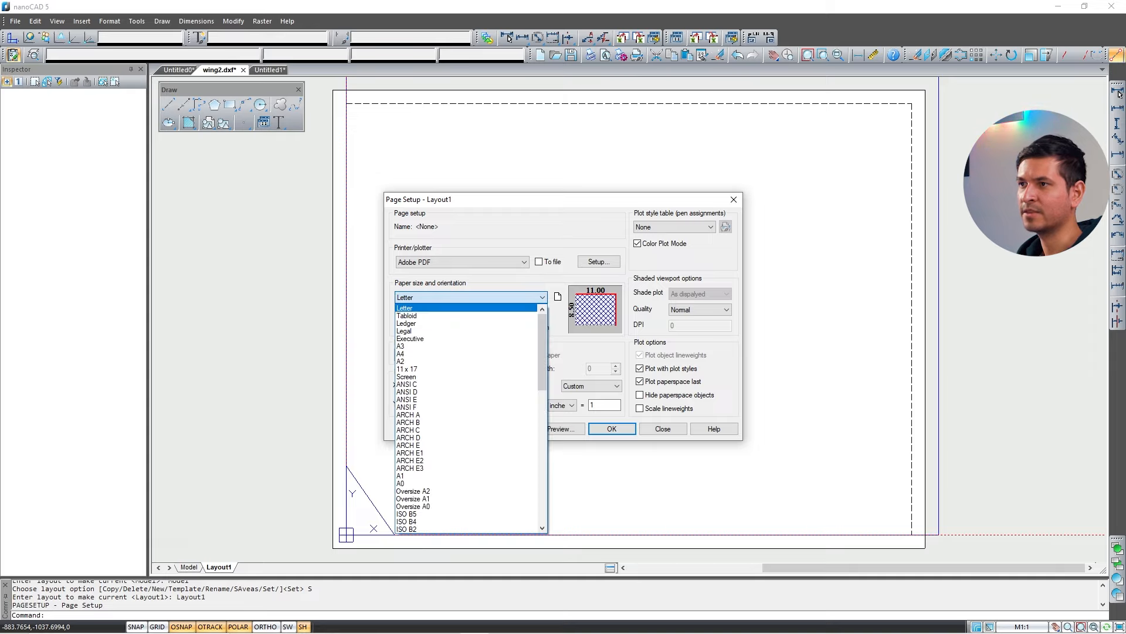
scroll(467, 416, "down", 2)
scroll(466, 418, "down", 1)
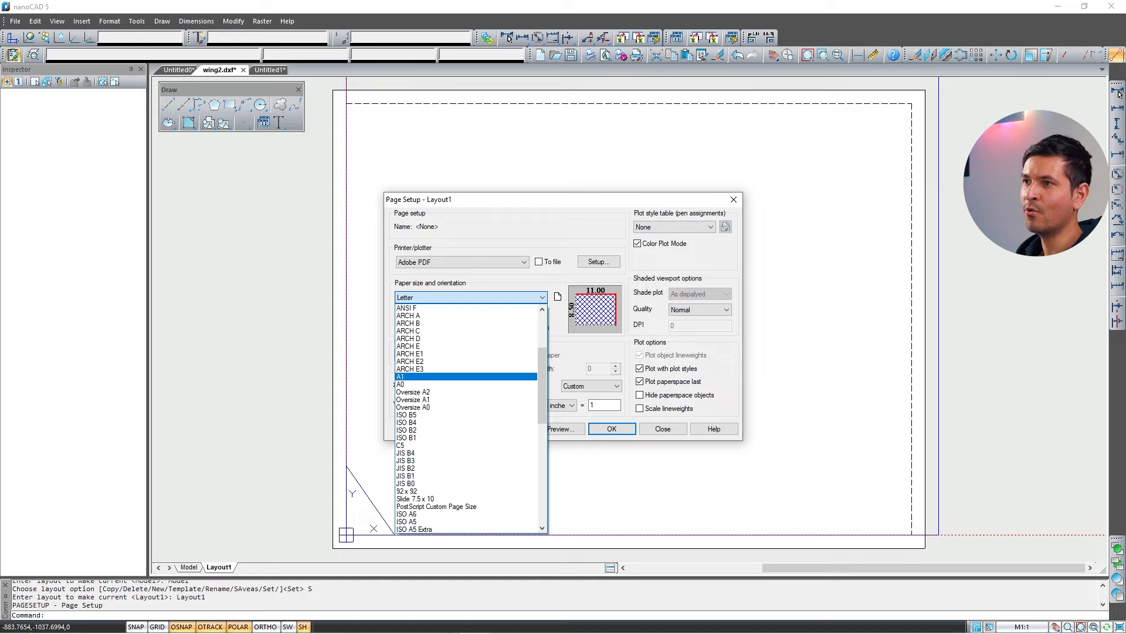
left_click(467, 376)
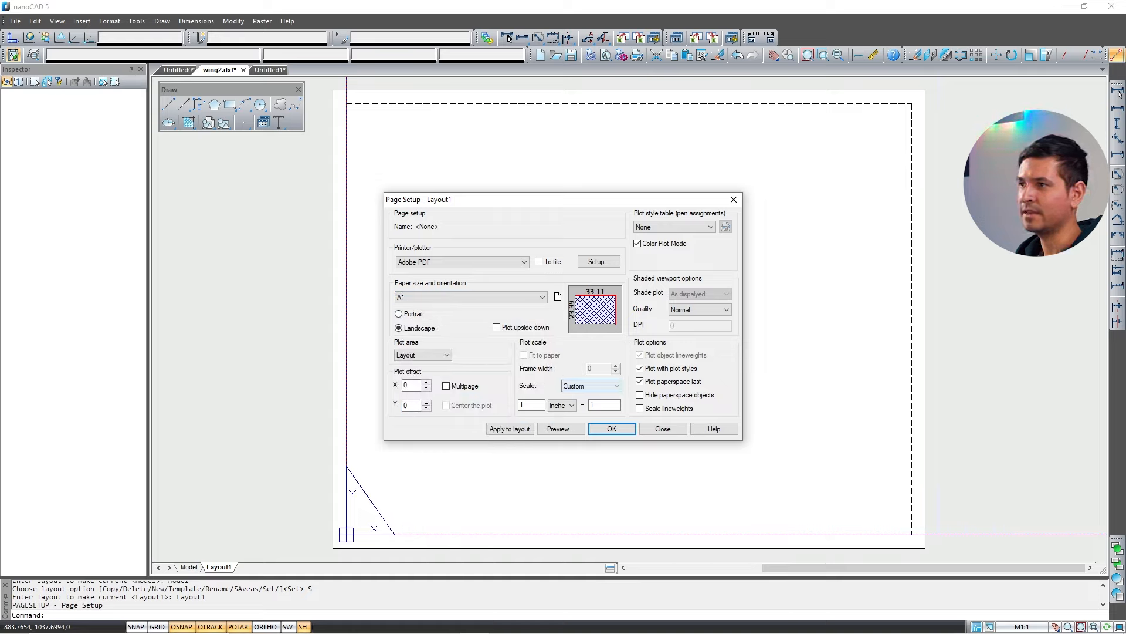
Set the plot scale to 1' = 1', confirm, and return to the model drawing.
left_click(591, 385)
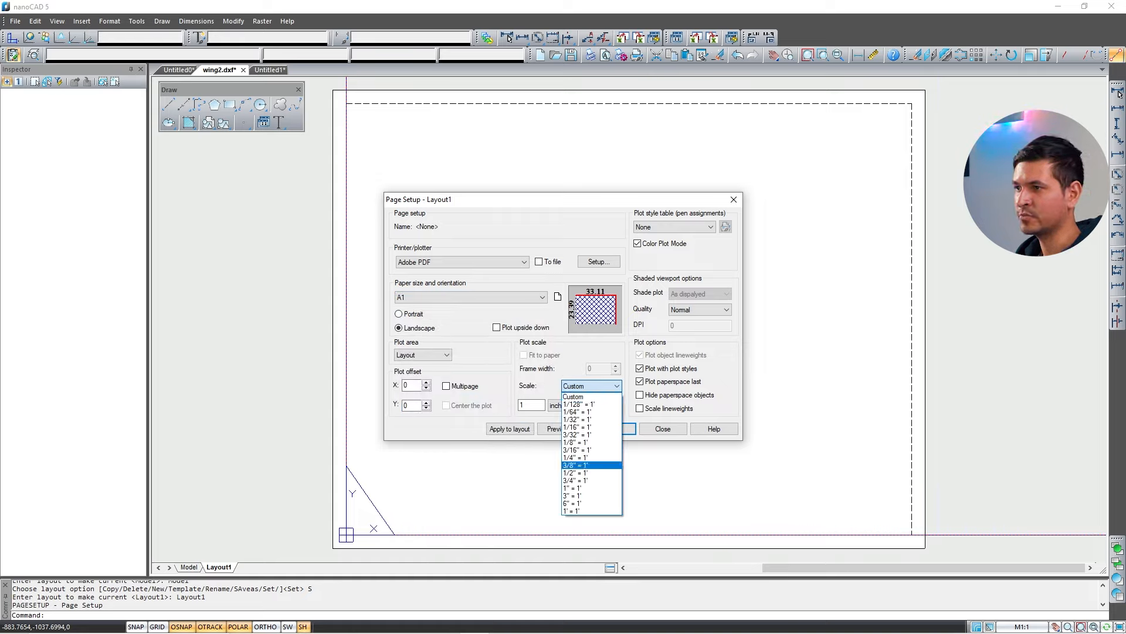
left_click(572, 511)
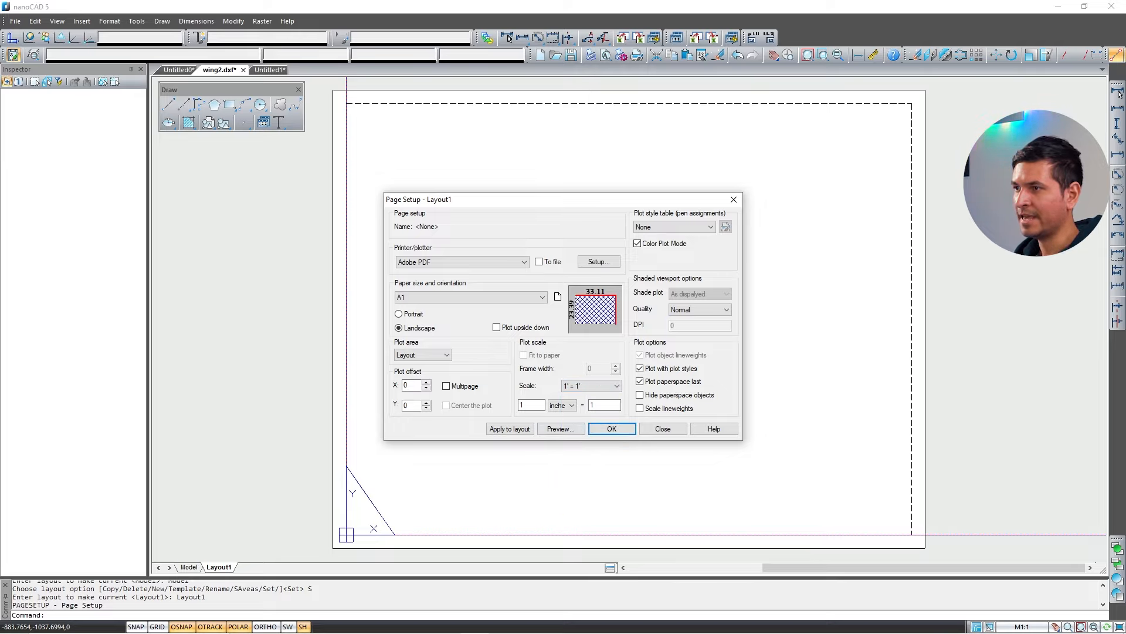
key("Return")
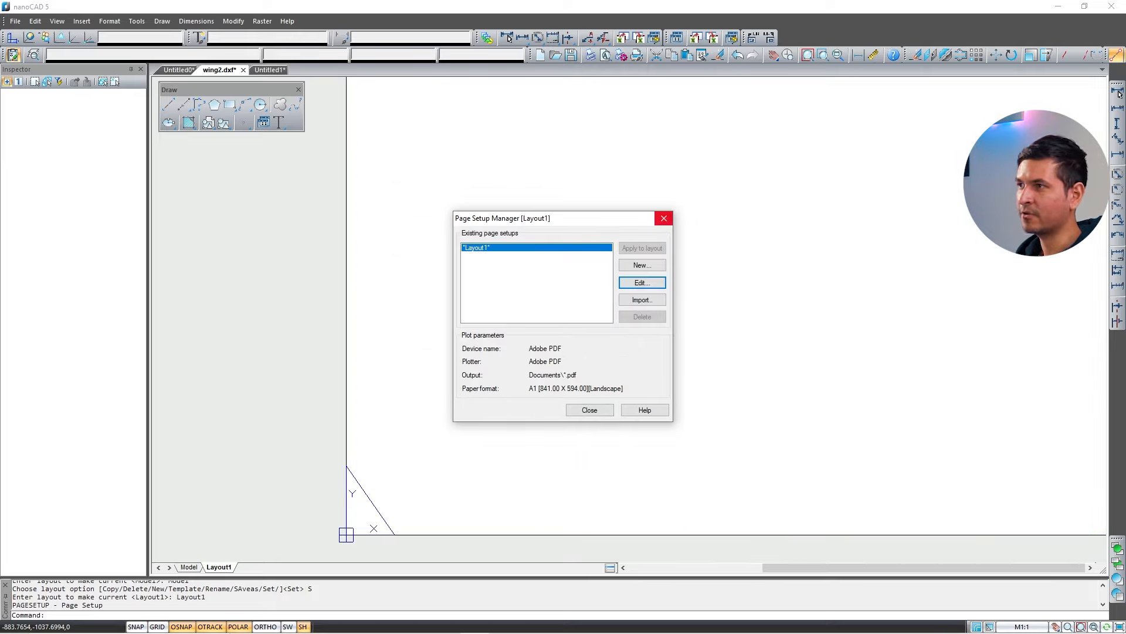
left_click(663, 218)
left_click(189, 567)
scroll(582, 274, "down", 2)
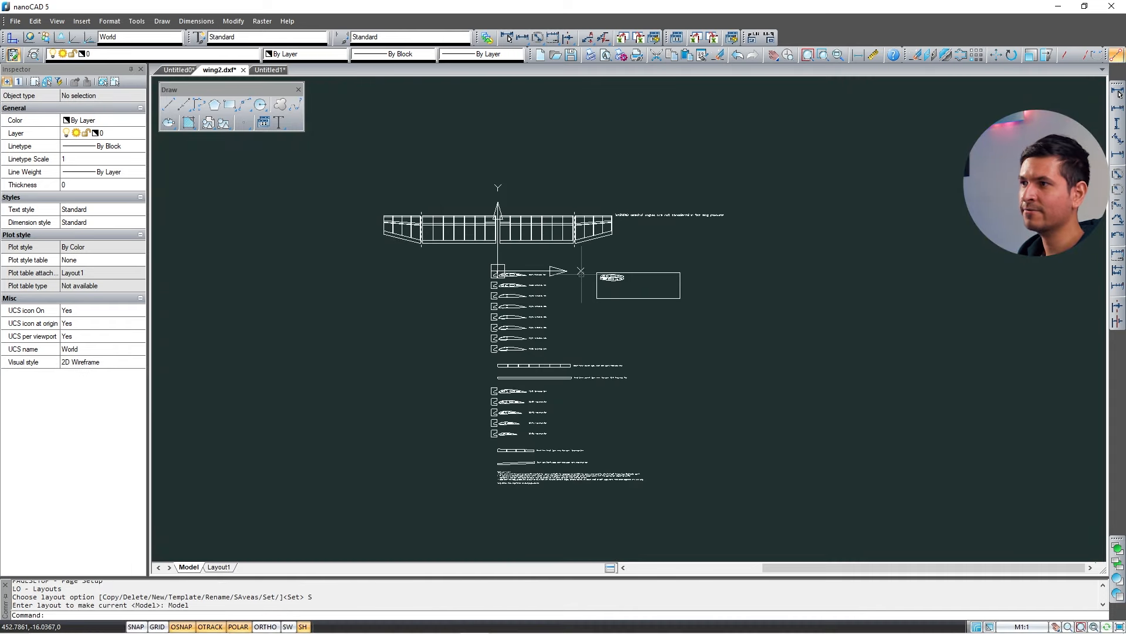
Set 'Units to scale inserted content' to Millimeters via UNITS, then switch to Layout1.
middle_click_drag(597, 326, 576, 322)
type("unu")
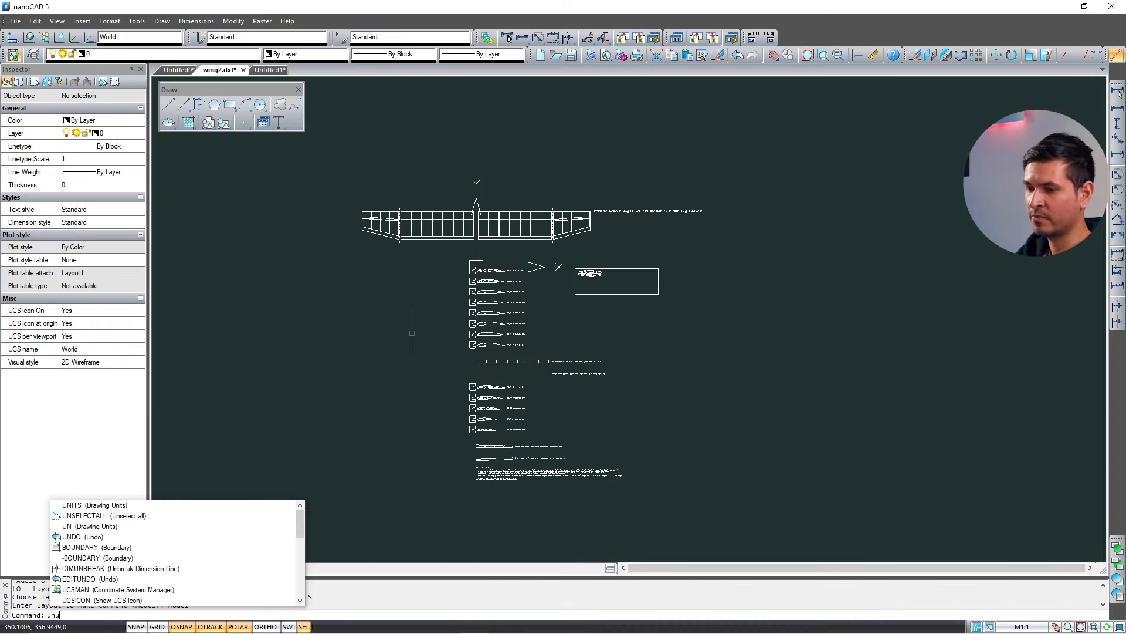
type("nit")
key("Return")
type("units")
key("Return")
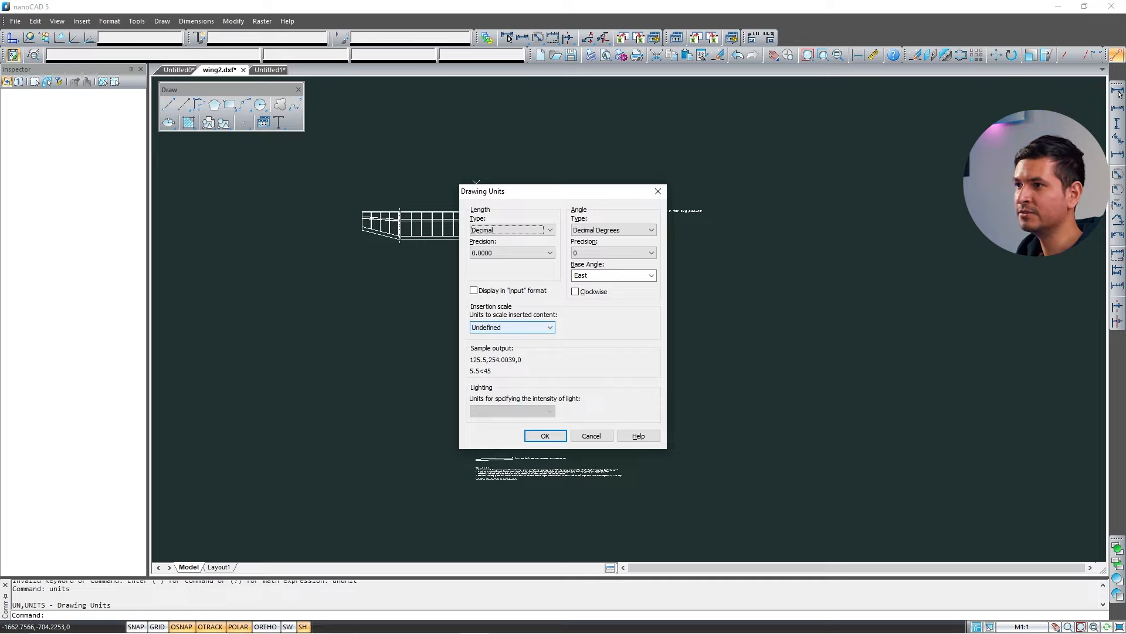
left_click(512, 327)
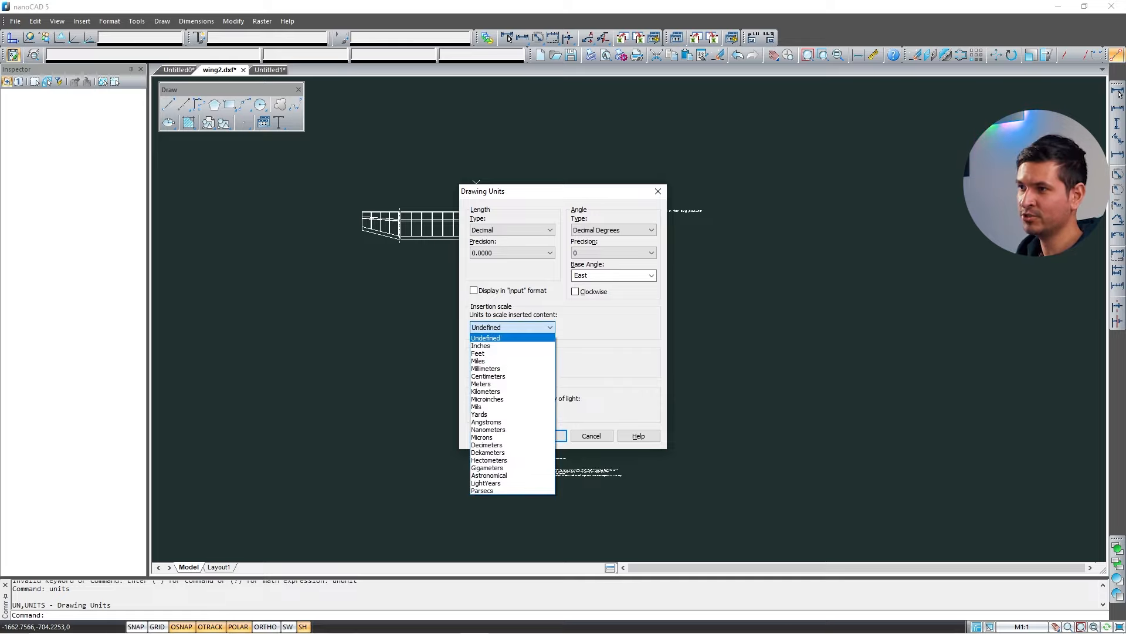
key("Down")
key("Down")
key("Down")
key("Down")
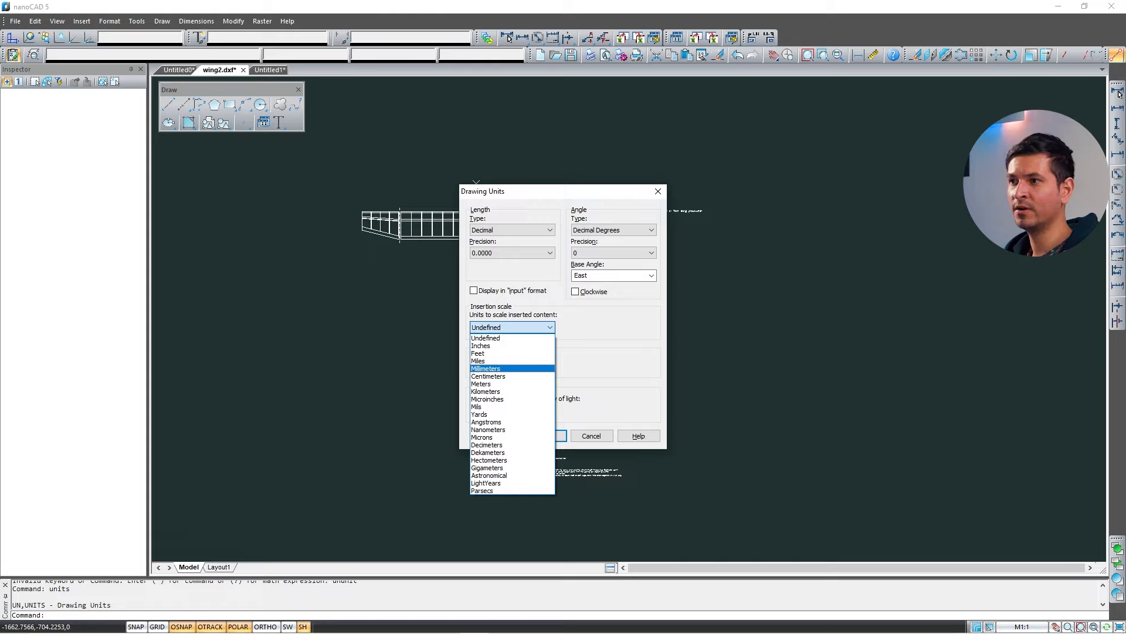
key("Return")
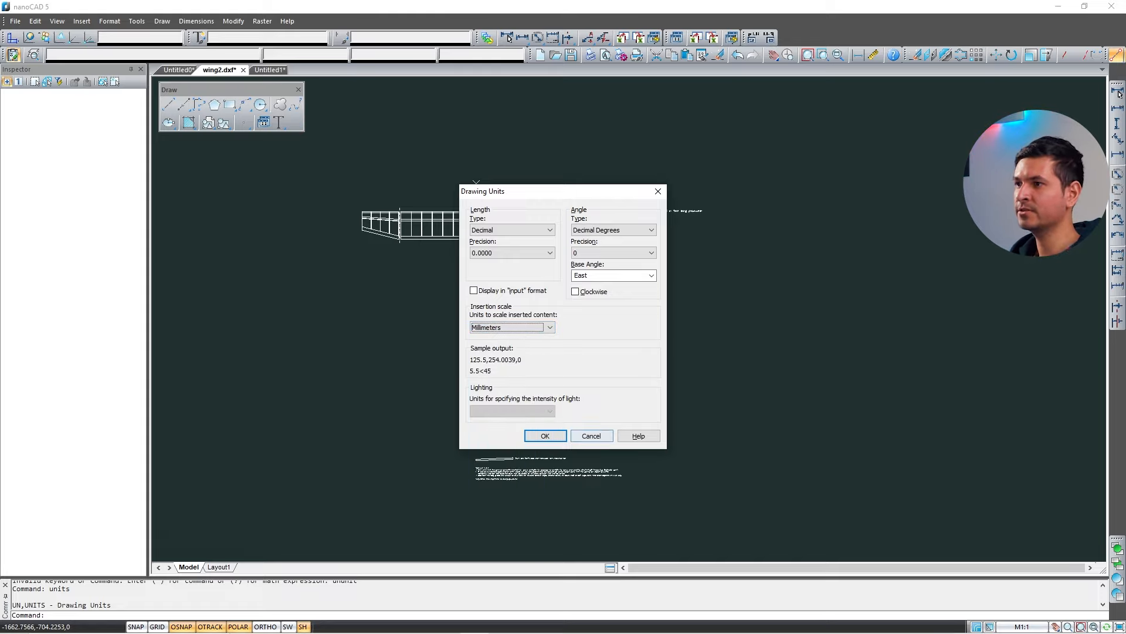
key("Return")
scroll(582, 217, "up", 3)
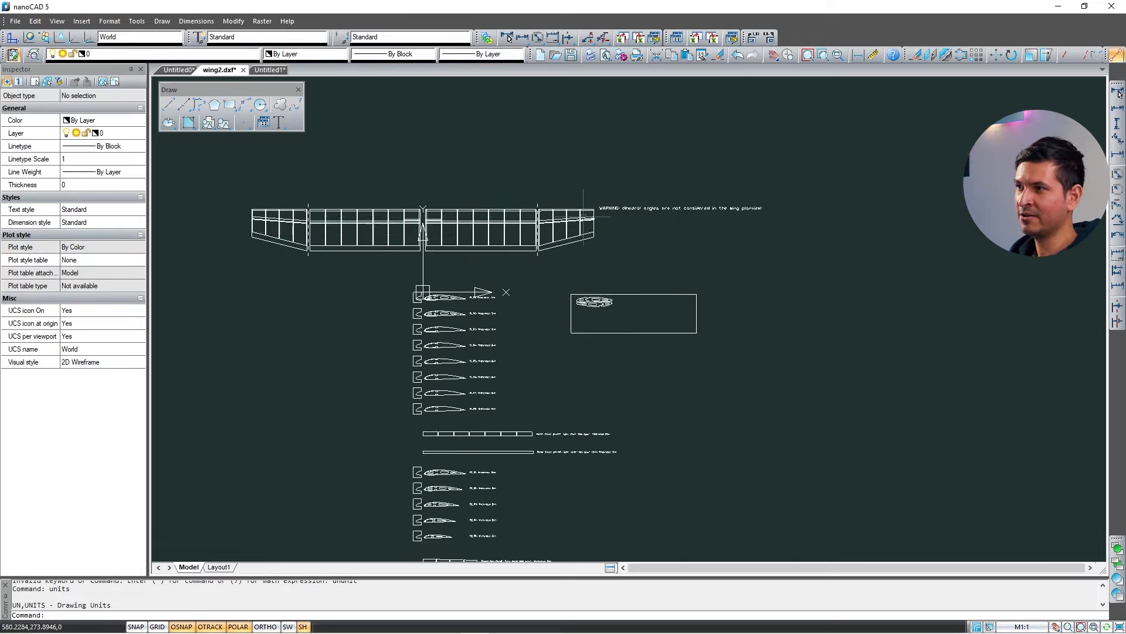
scroll(523, 164, "down", 3)
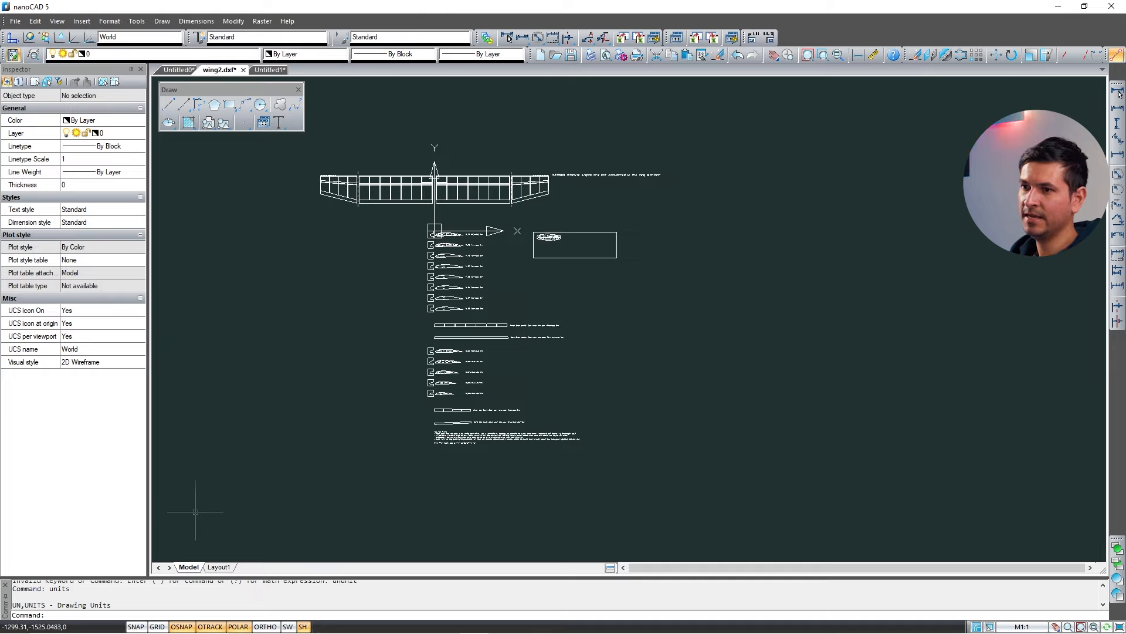
left_click(219, 566)
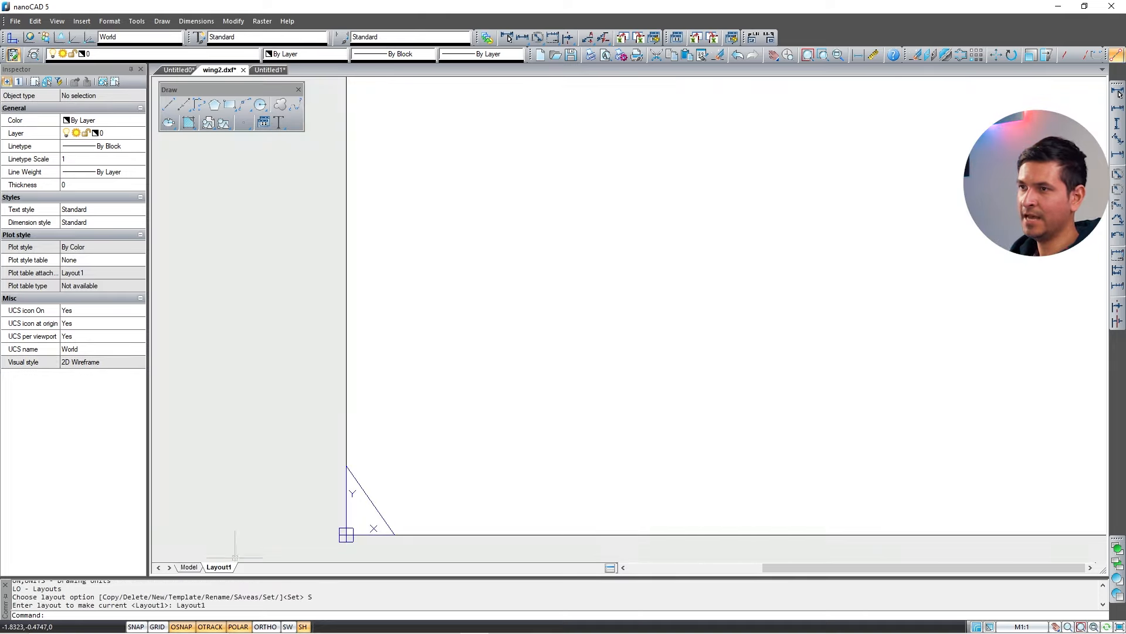
In Layout1's page setup, switch the scale units to mm and set the scale to 1:1.
scroll(249, 401, "down", 4)
right_click(219, 567)
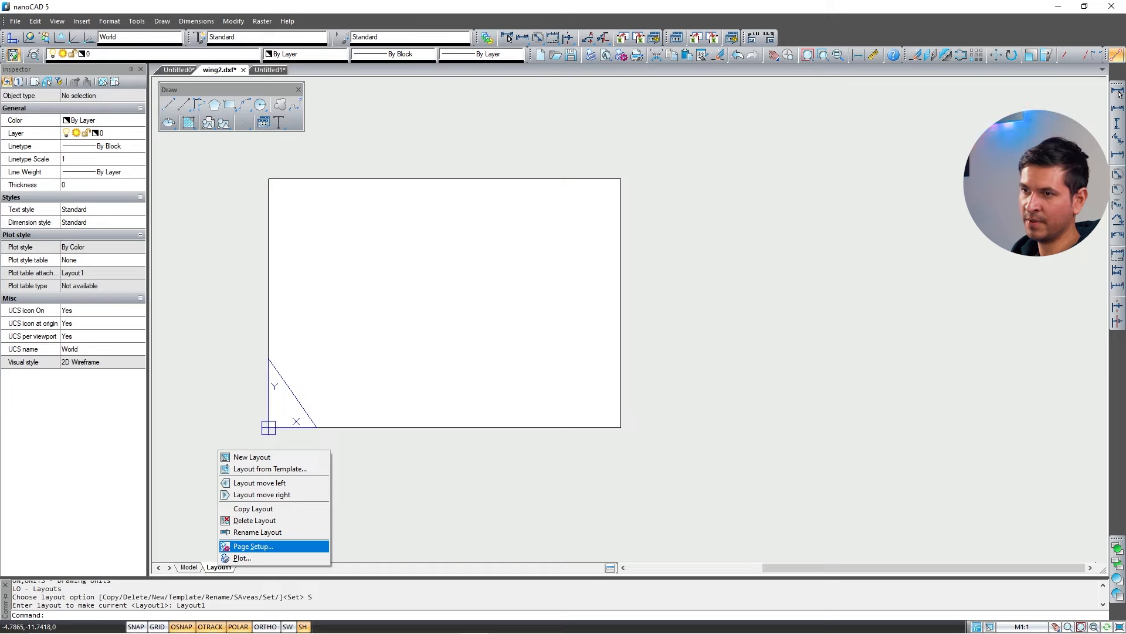
left_click(253, 545)
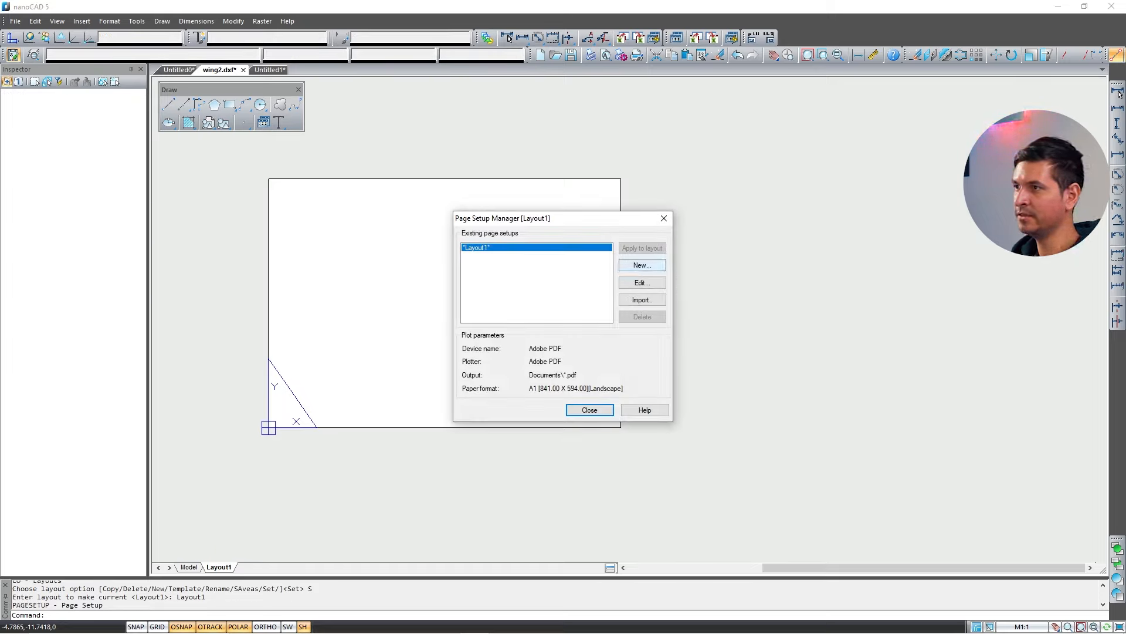
left_click(642, 283)
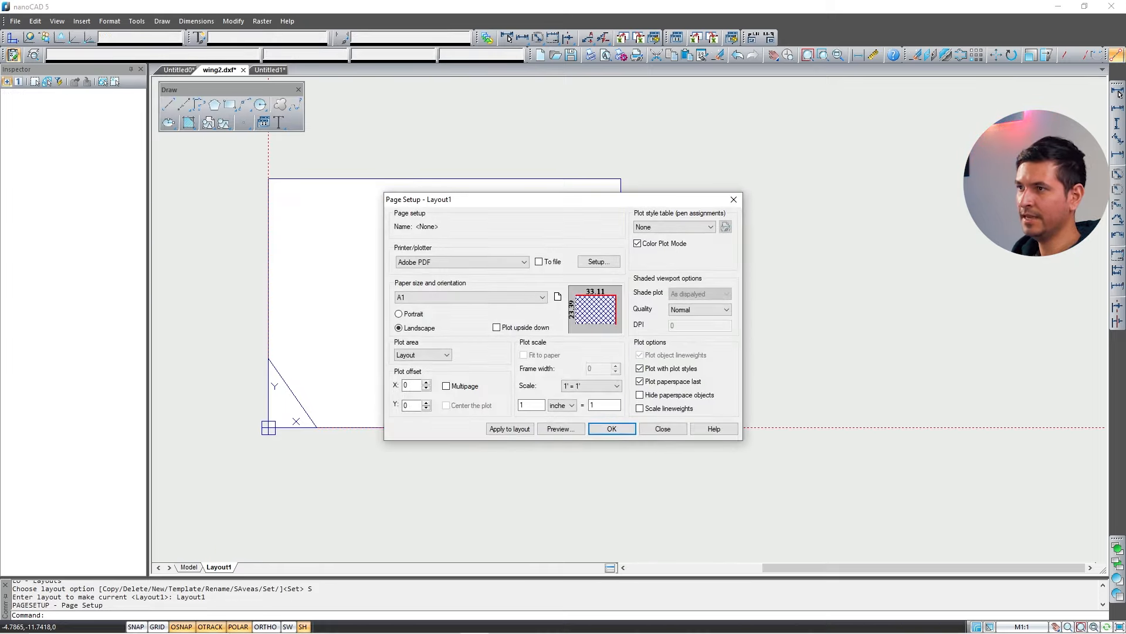
left_click(604, 386)
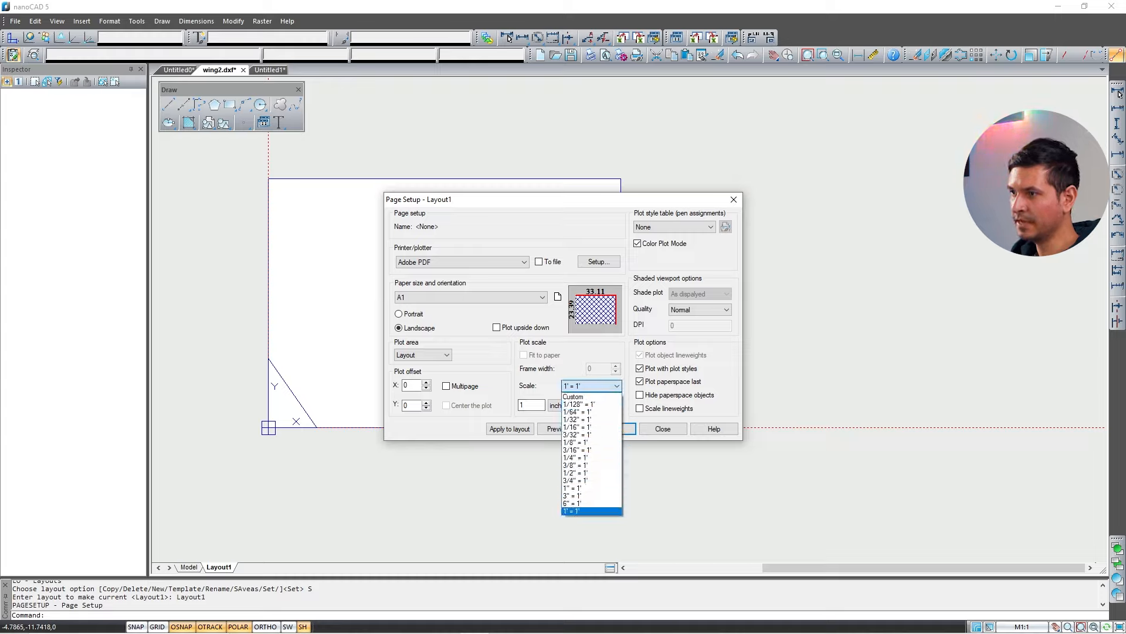
left_click(592, 511)
left_click(562, 405)
left_click(560, 423)
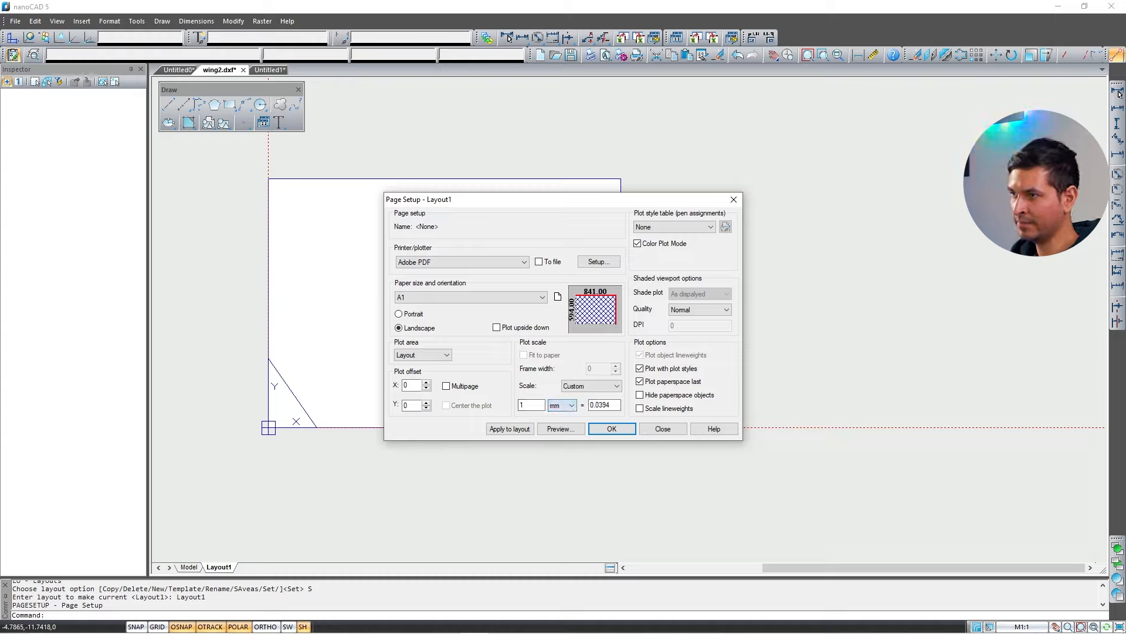
left_click(604, 386)
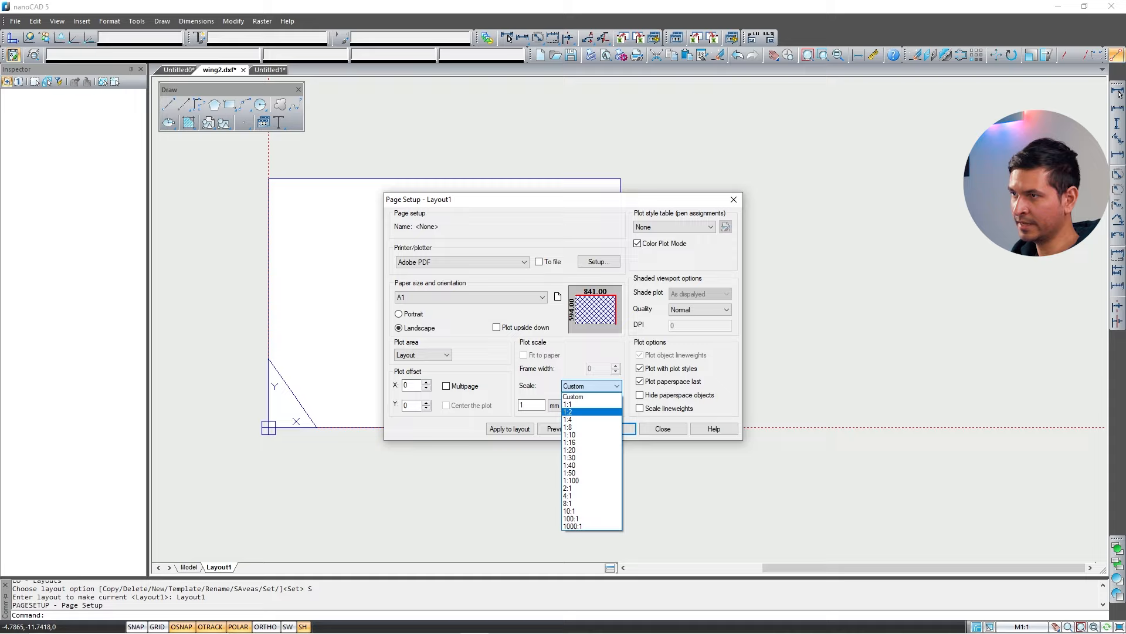
left_click(593, 411)
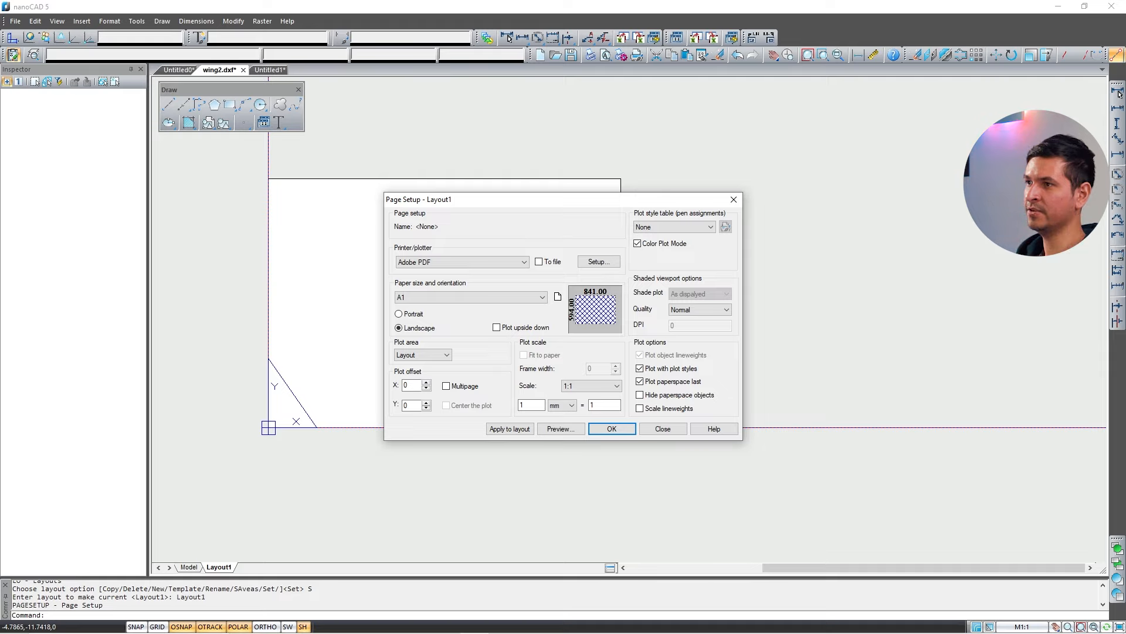
left_click(612, 428)
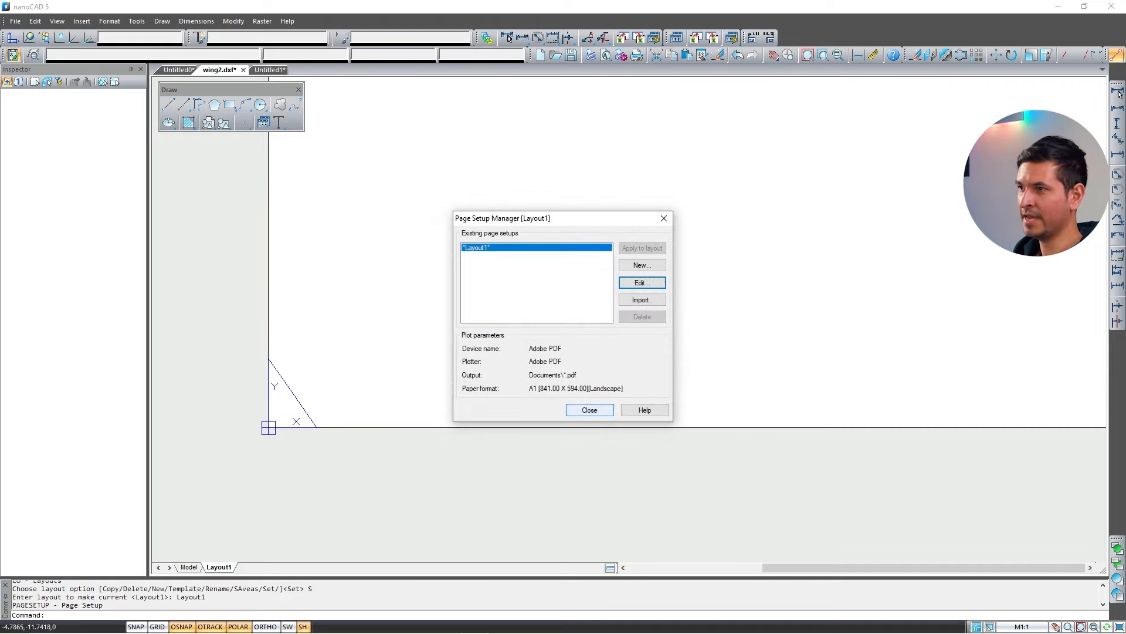
left_click(590, 410)
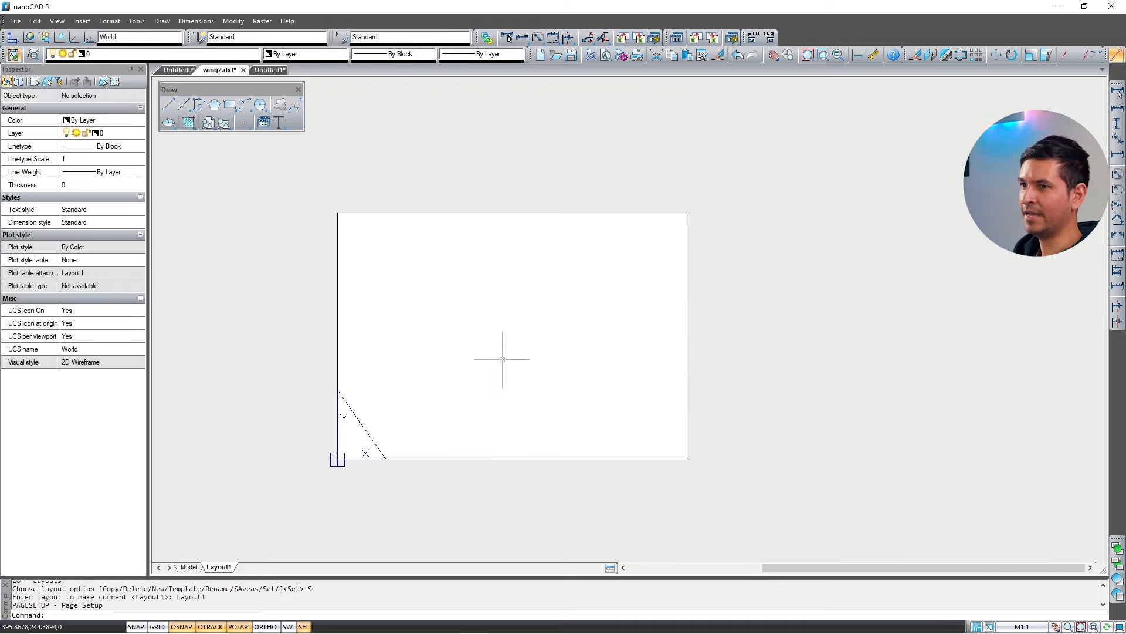
Copy the first wing half (76 objects) from the model and paste it near the top of Layout1.
left_click(189, 567)
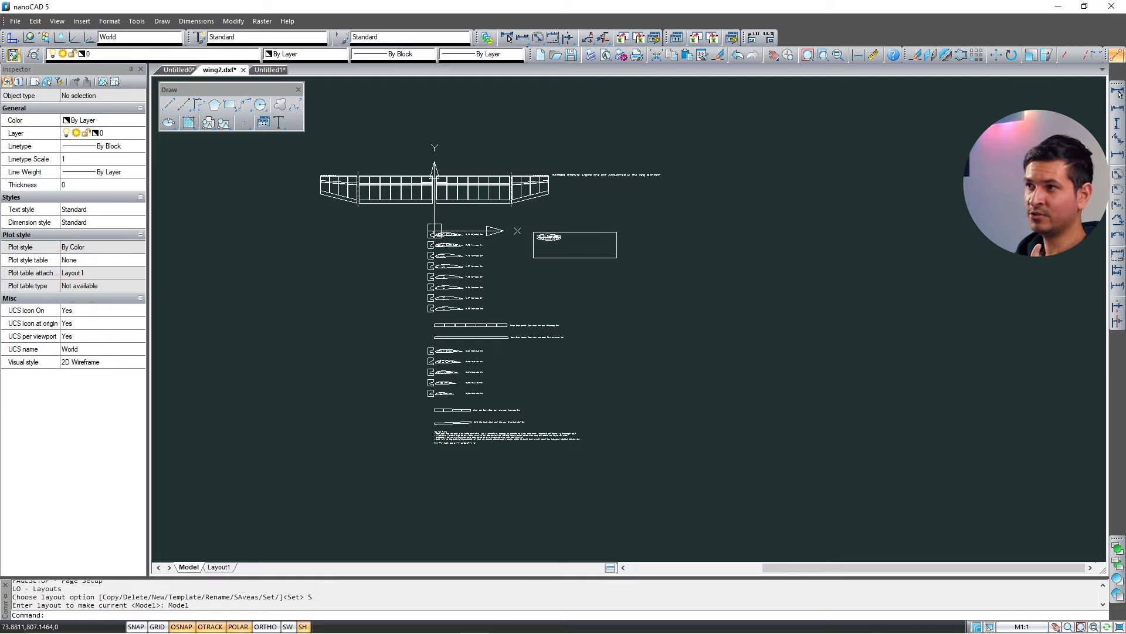
scroll(528, 151, "up", 2)
scroll(529, 161, "up", 1)
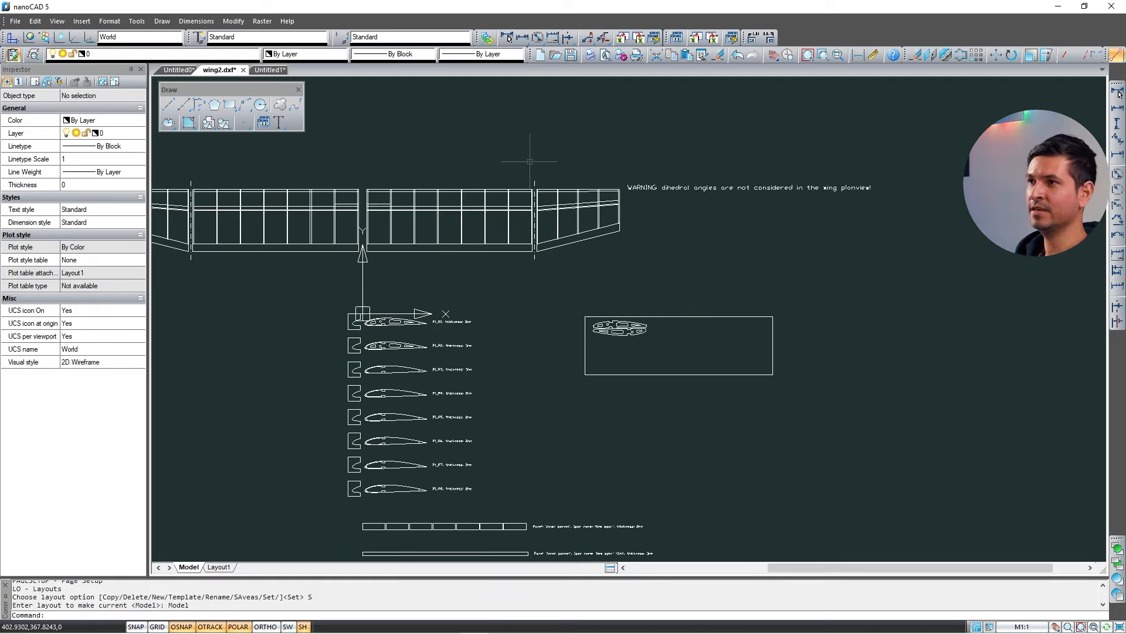
scroll(529, 162, "up", 2)
left_click(675, 172)
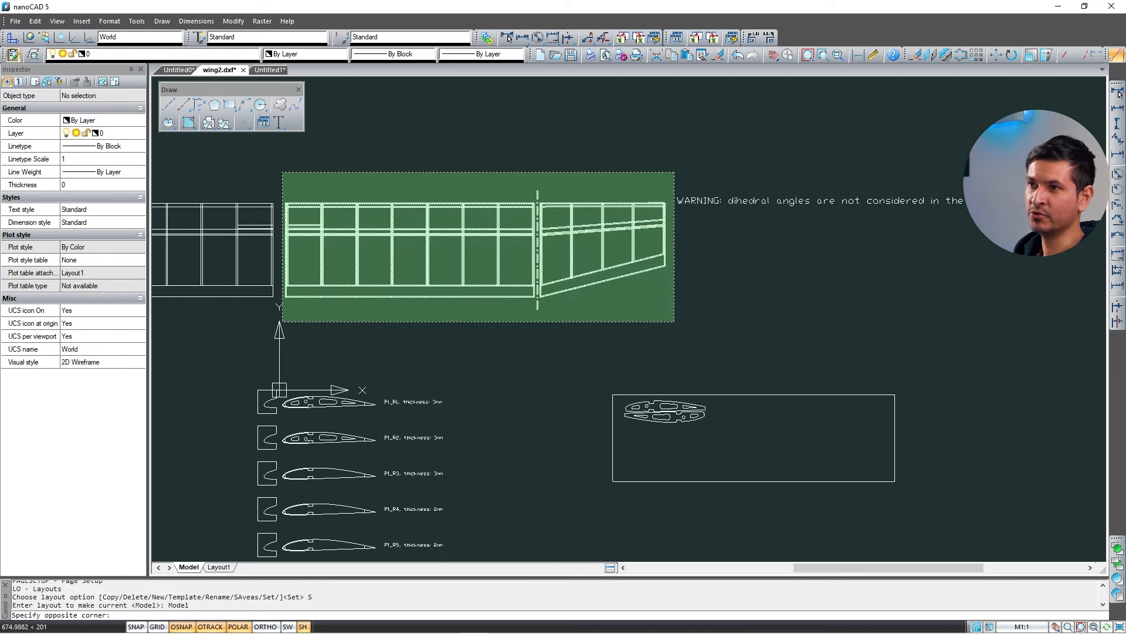
left_click(282, 321)
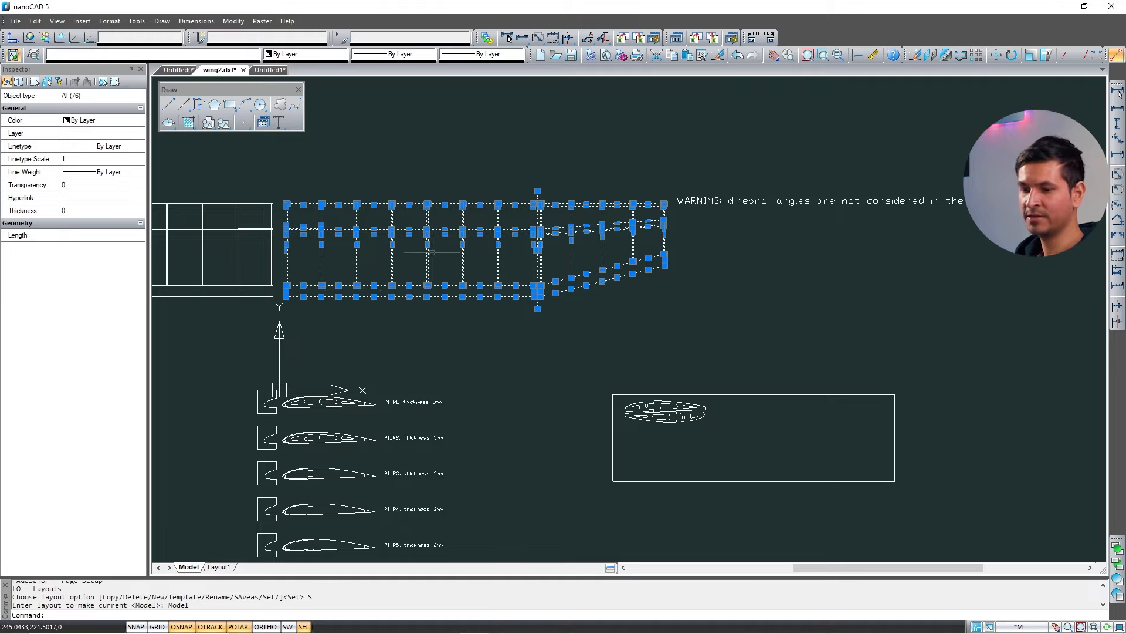
key("ctrl+c")
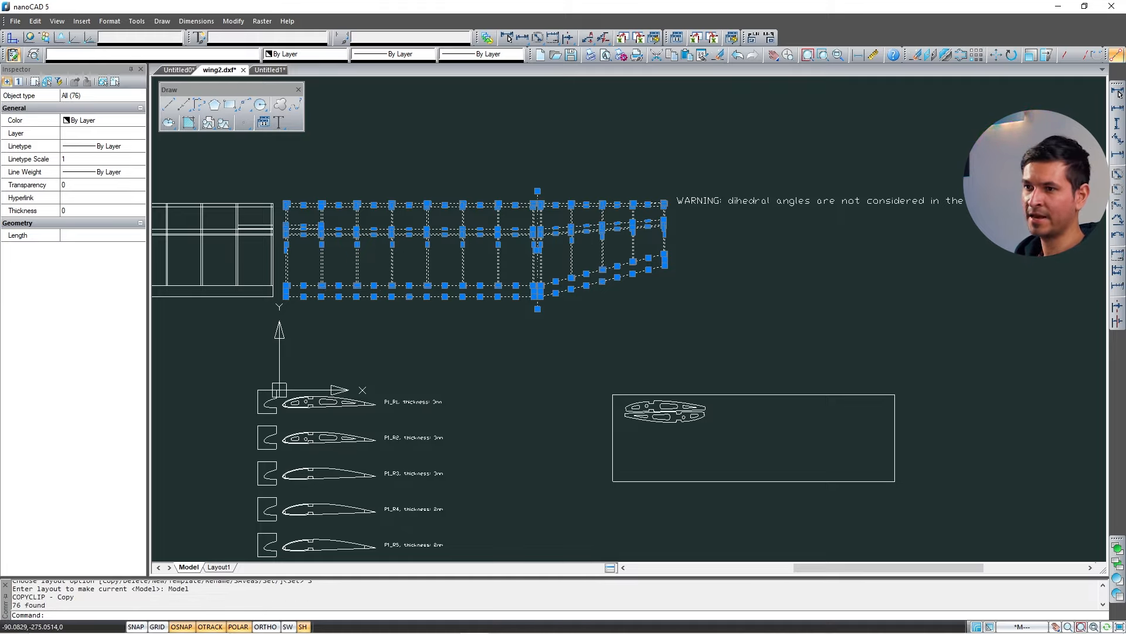
left_click(218, 567)
key("ctrl+v")
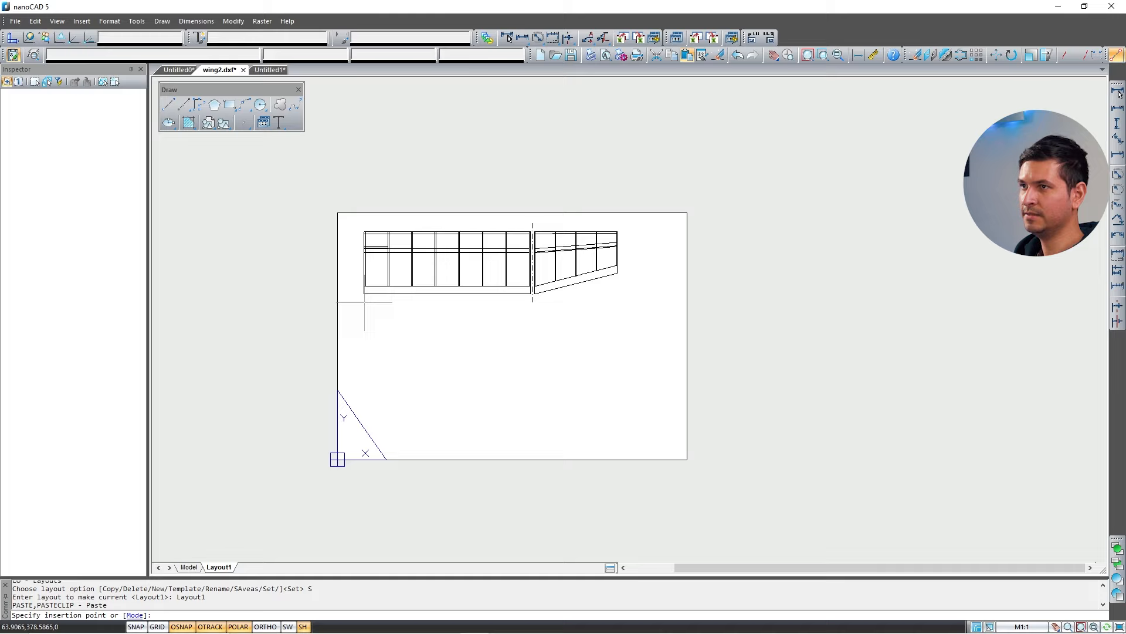
left_click(365, 303)
Copy the left wing half from the model and paste it onto Layout1 below the first.
key("ctrl+Page_Up")
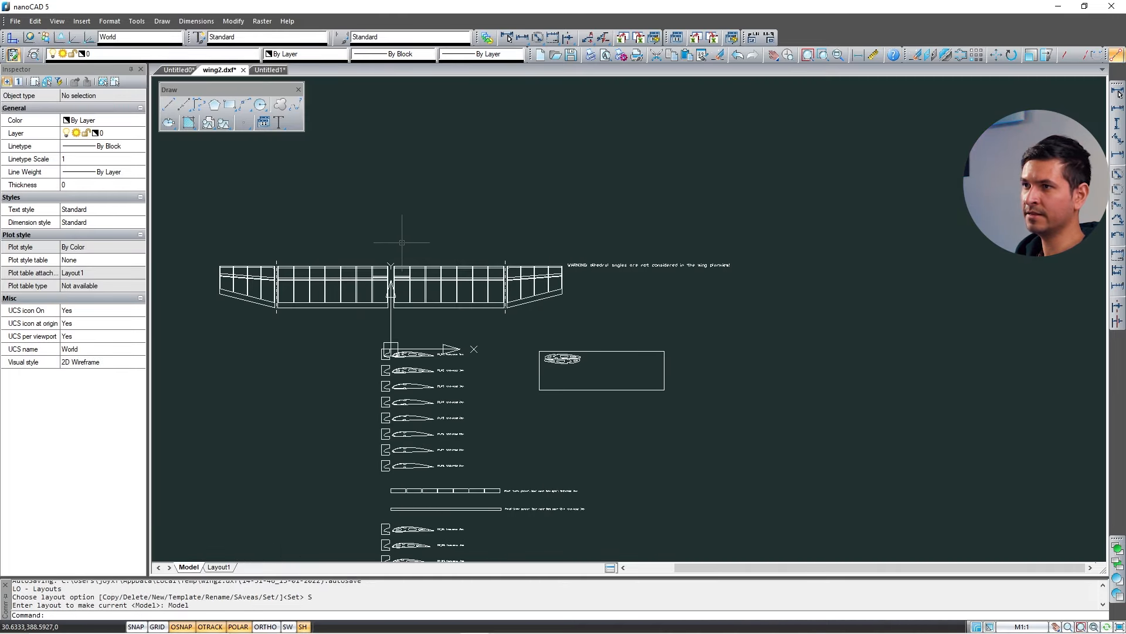
left_click(392, 245)
left_click(223, 335)
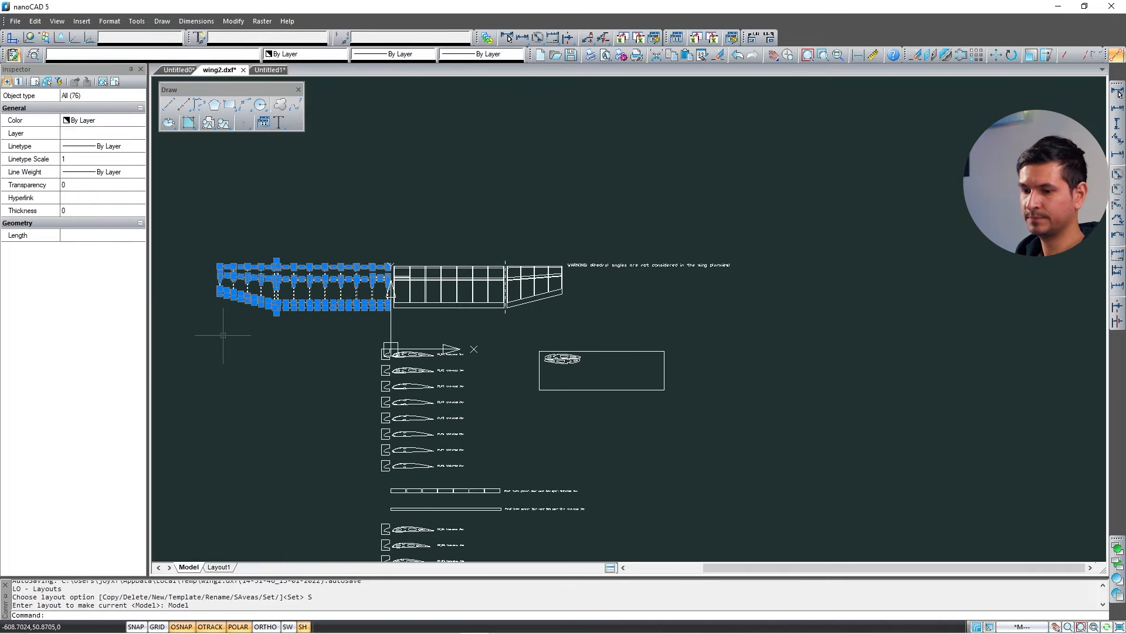
key("ctrl+c")
key("ctrl+Page_Down")
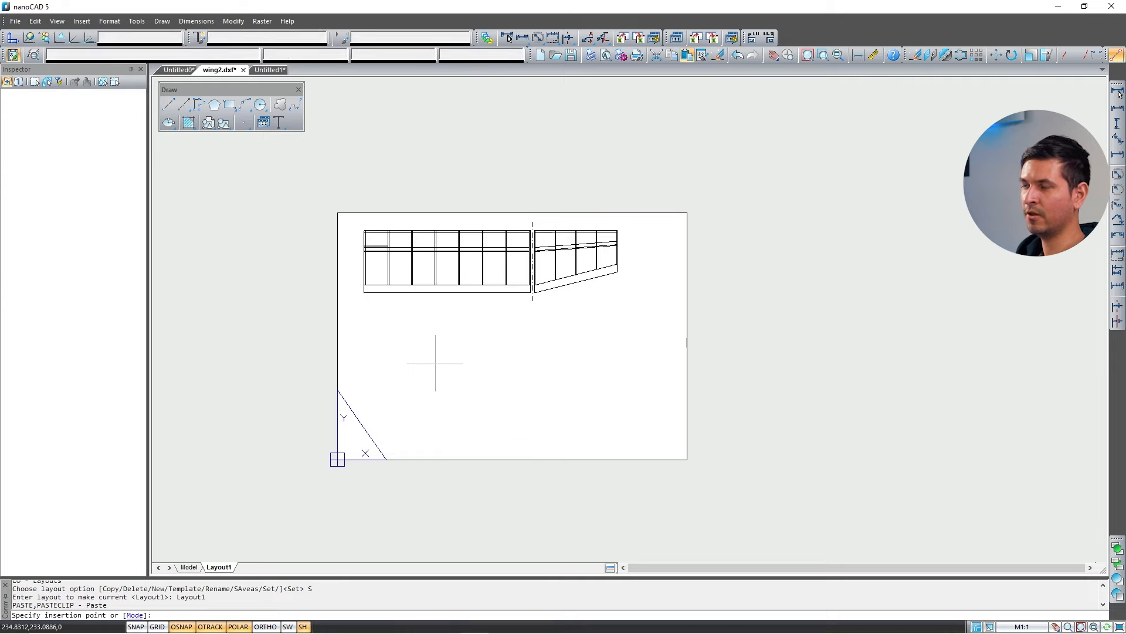
key("ctrl+v")
key("Escape")
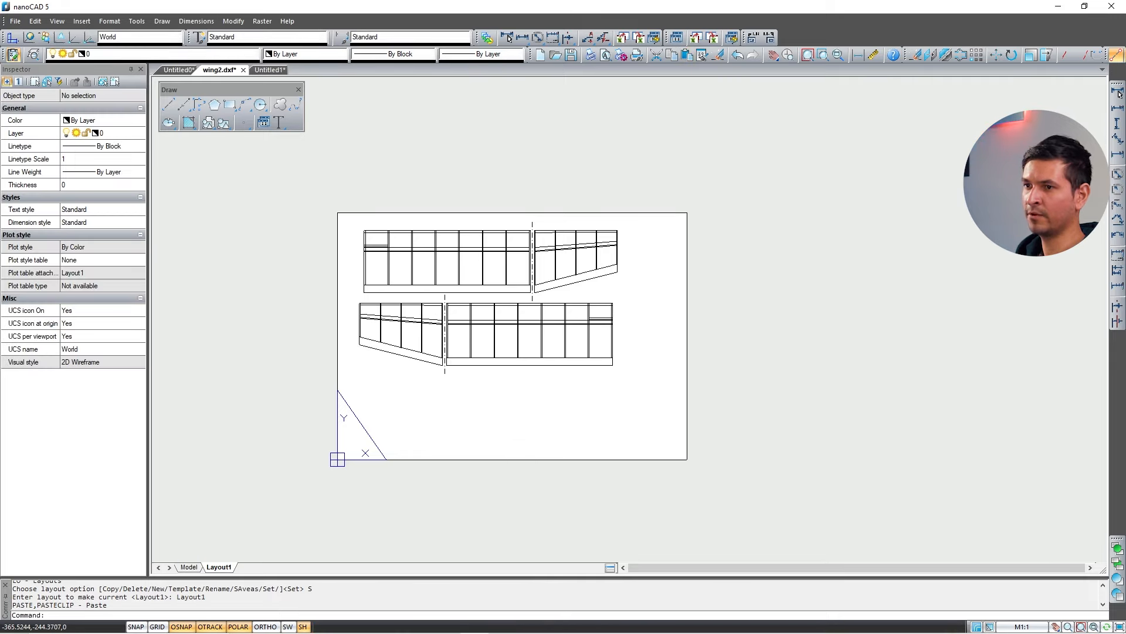
key("ctrl+Page_Up")
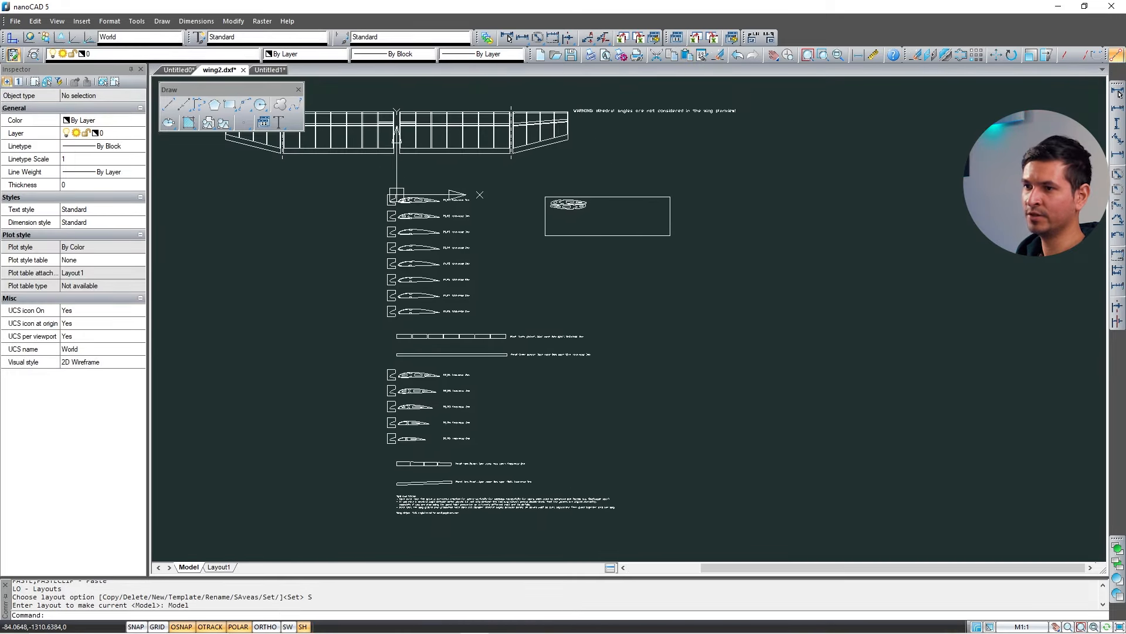
left_click(218, 567)
scroll(634, 269, "up", 1)
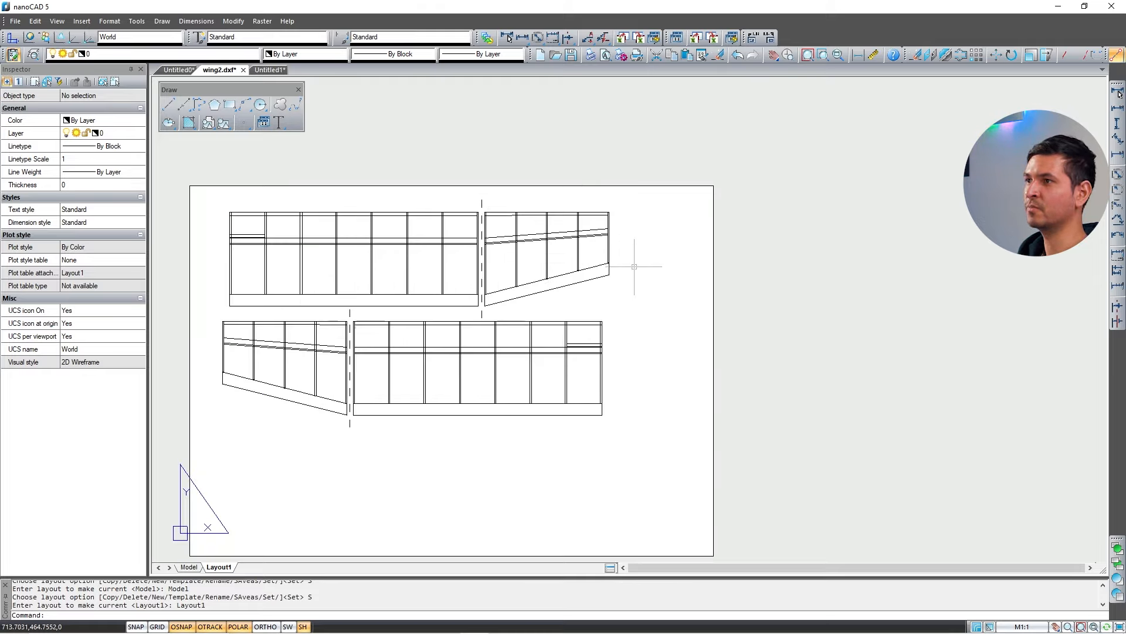
middle_click_drag(640, 303, 666, 269)
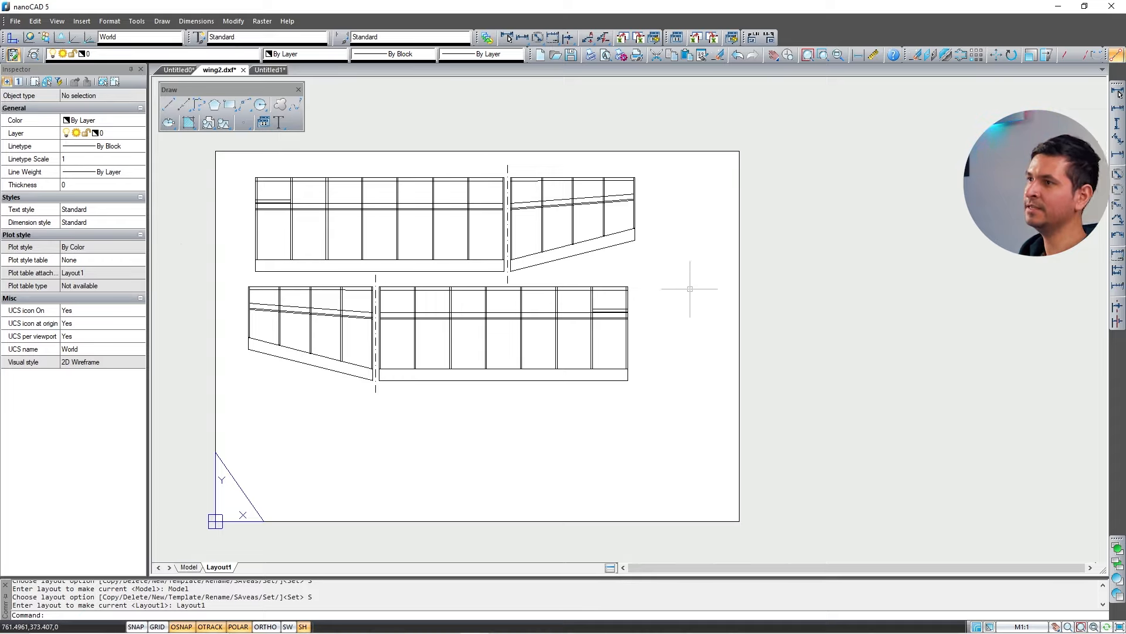
middle_click_drag(572, 289, 594, 295)
left_click(15, 21)
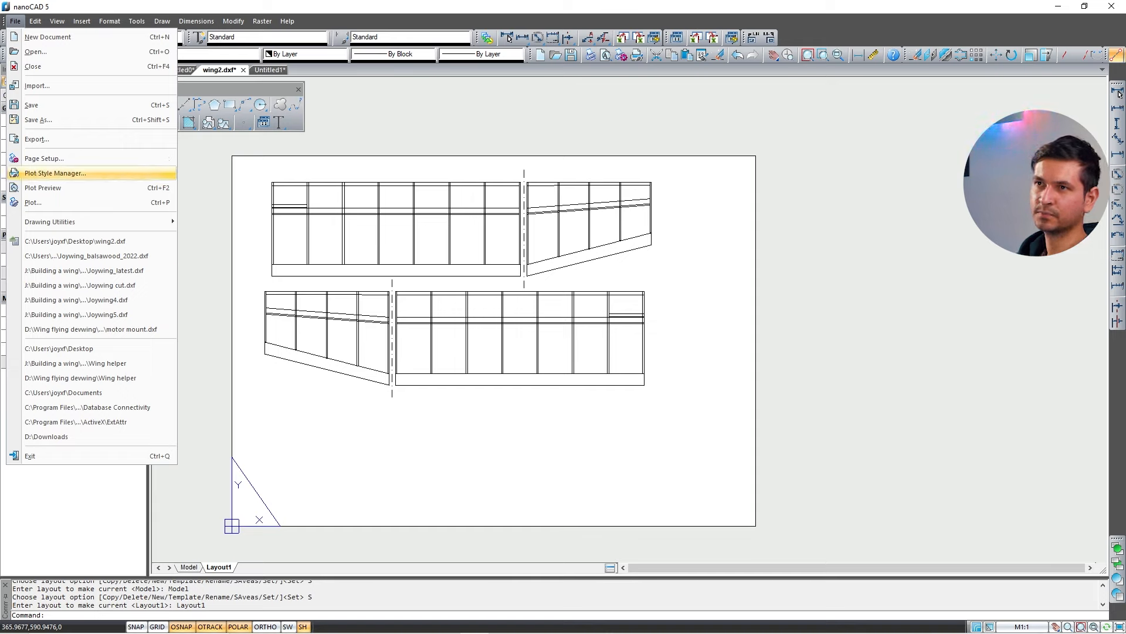
key("Down")
key("Down")
key("Return")
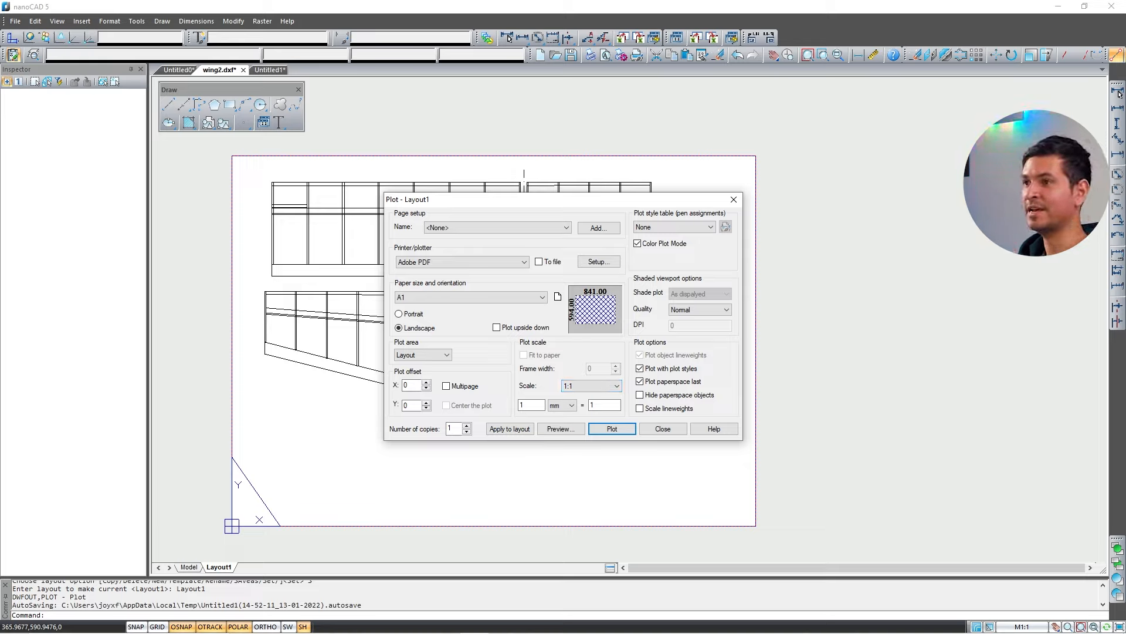
key("Escape")
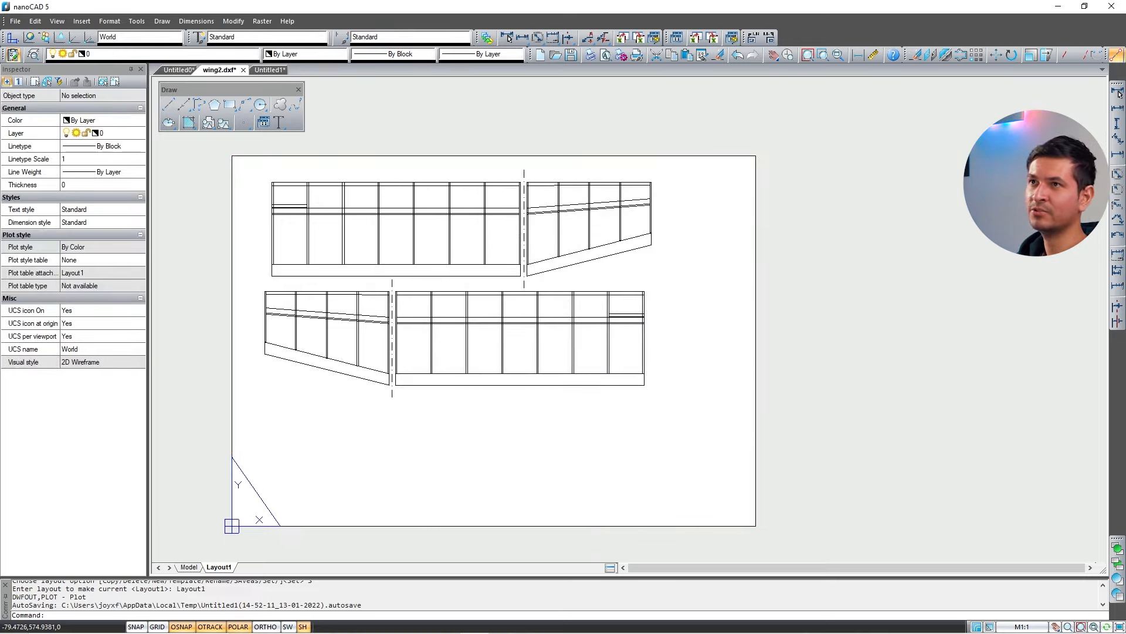
Draw the scale baseline with a vertical tick at its left end.
left_click(168, 104)
scroll(277, 445, "up", 4)
left_click(250, 409)
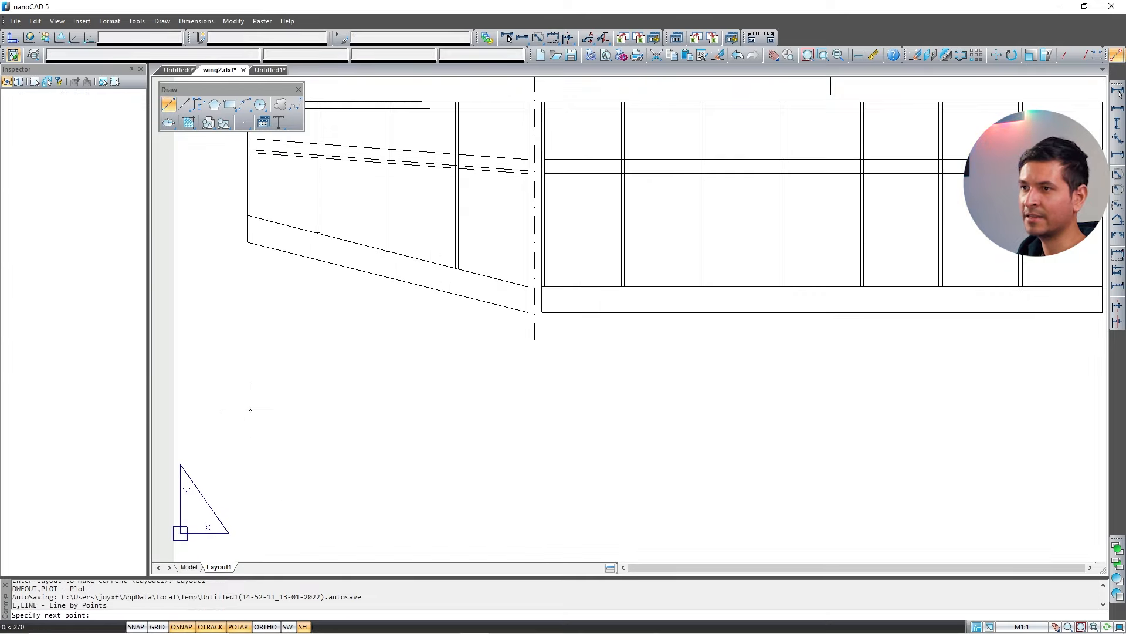
left_click(298, 409)
key("Escape")
scroll(232, 410, "up", 4)
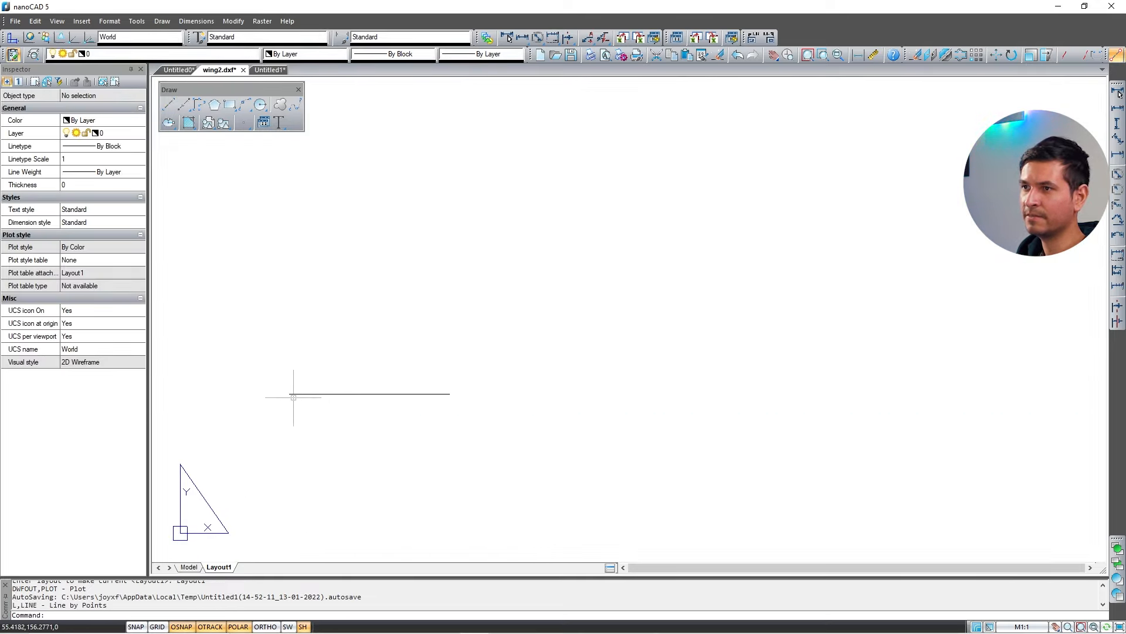
key("Return")
left_click(290, 393)
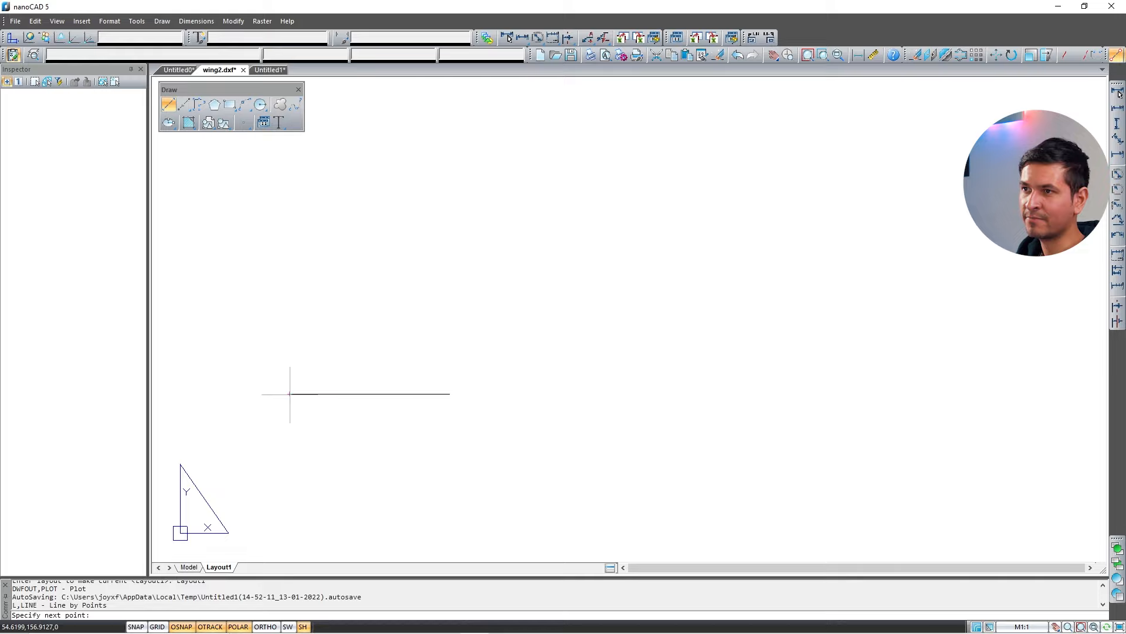
left_click(289, 371)
key("Escape")
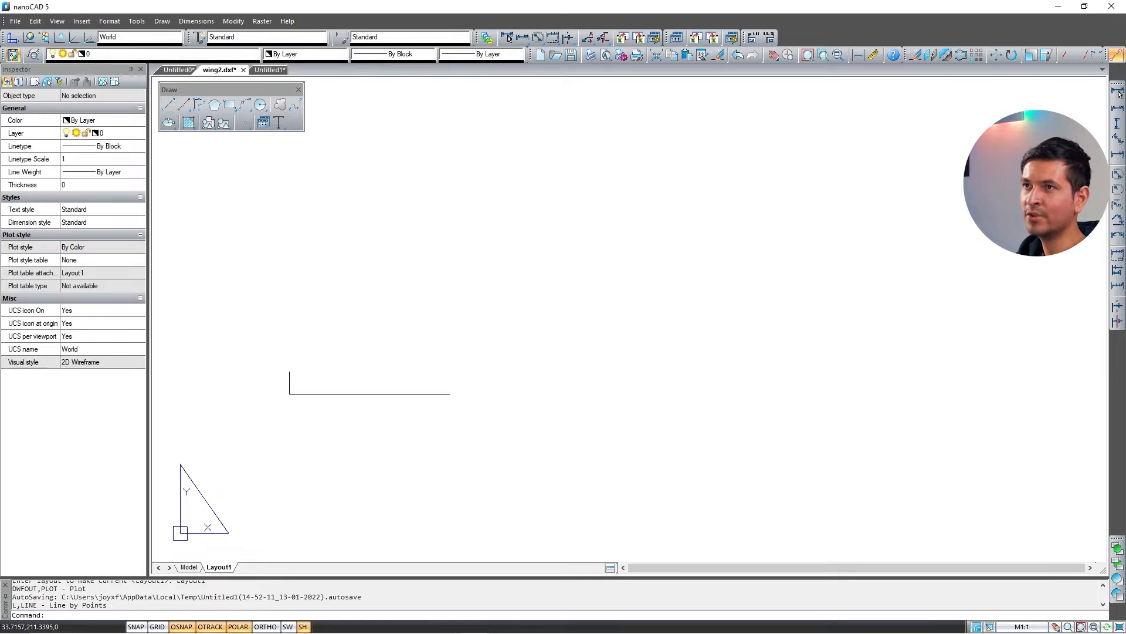
Add two more vertical ticks spaced 5 units apart along the baseline.
key("Return")
scroll(297, 382, "up", 2)
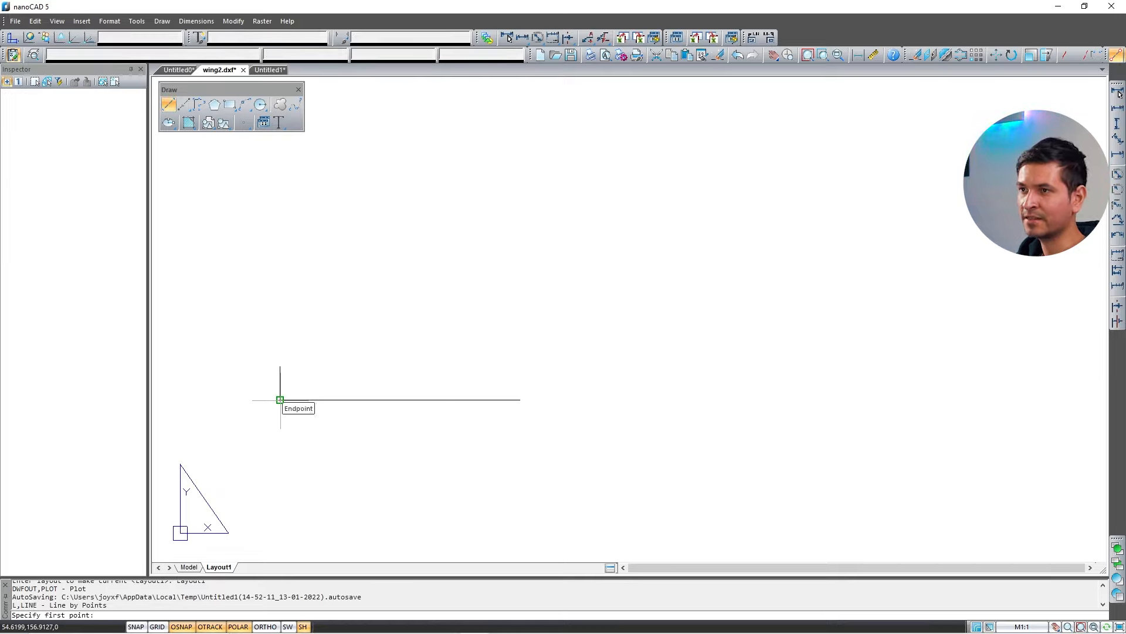
type("5")
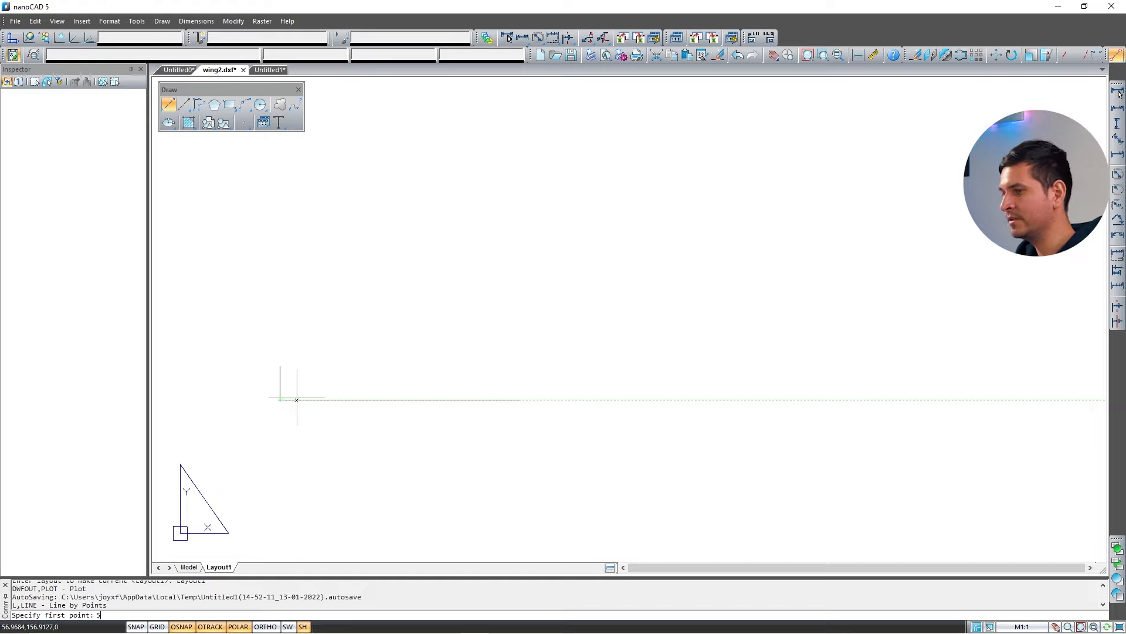
key("Return")
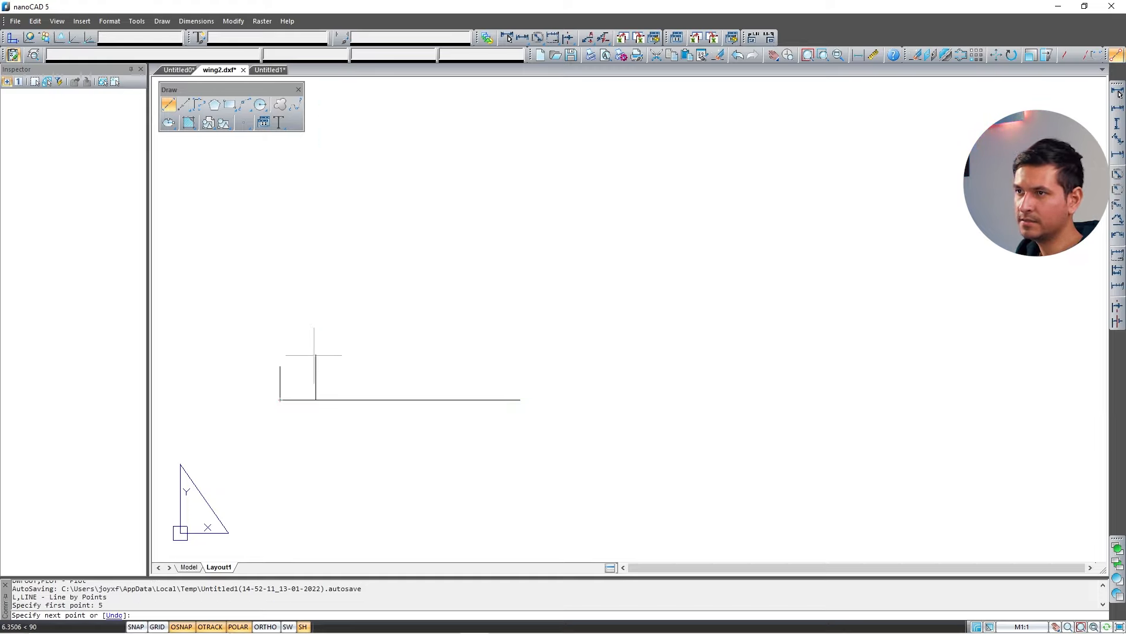
left_click(315, 355)
key("Escape")
key("Return")
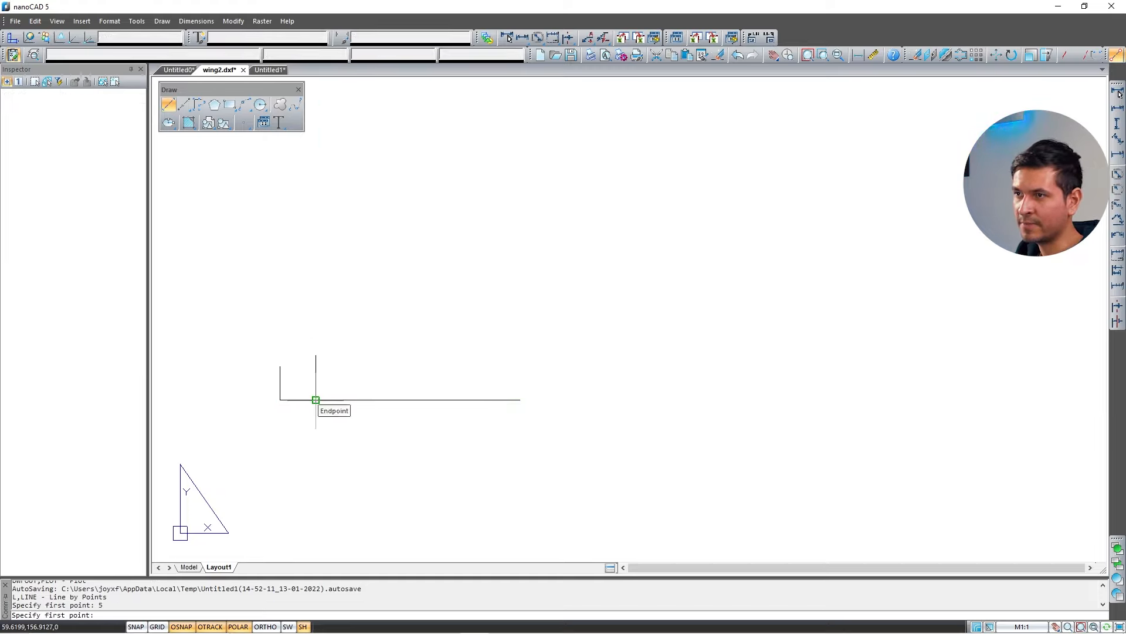
type("5")
key("Return")
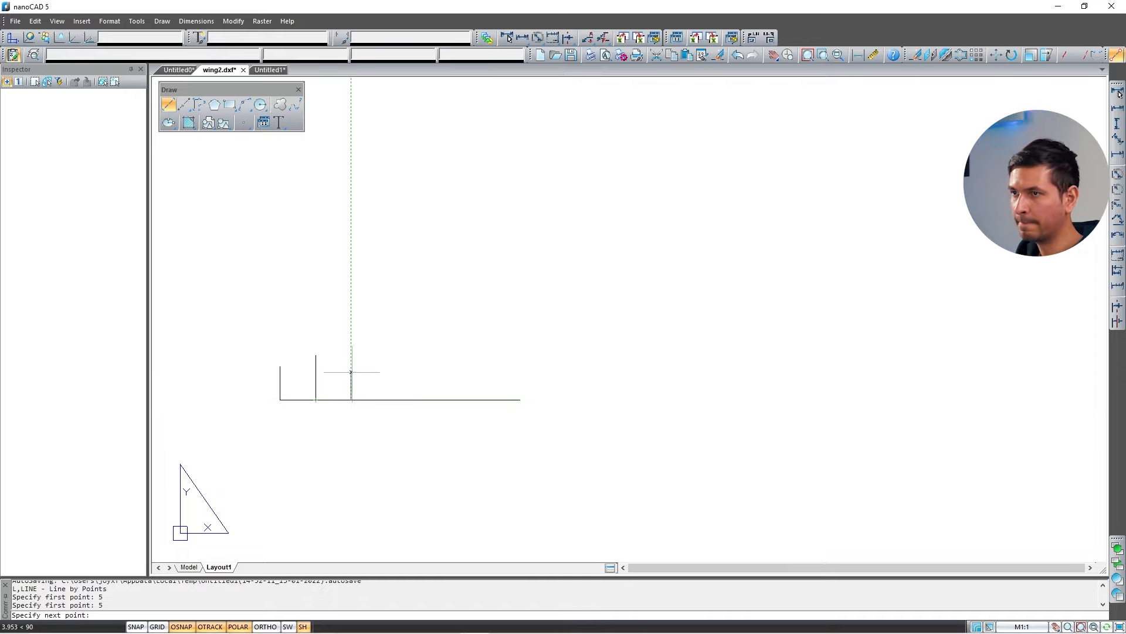
left_click(351, 370)
key("Escape")
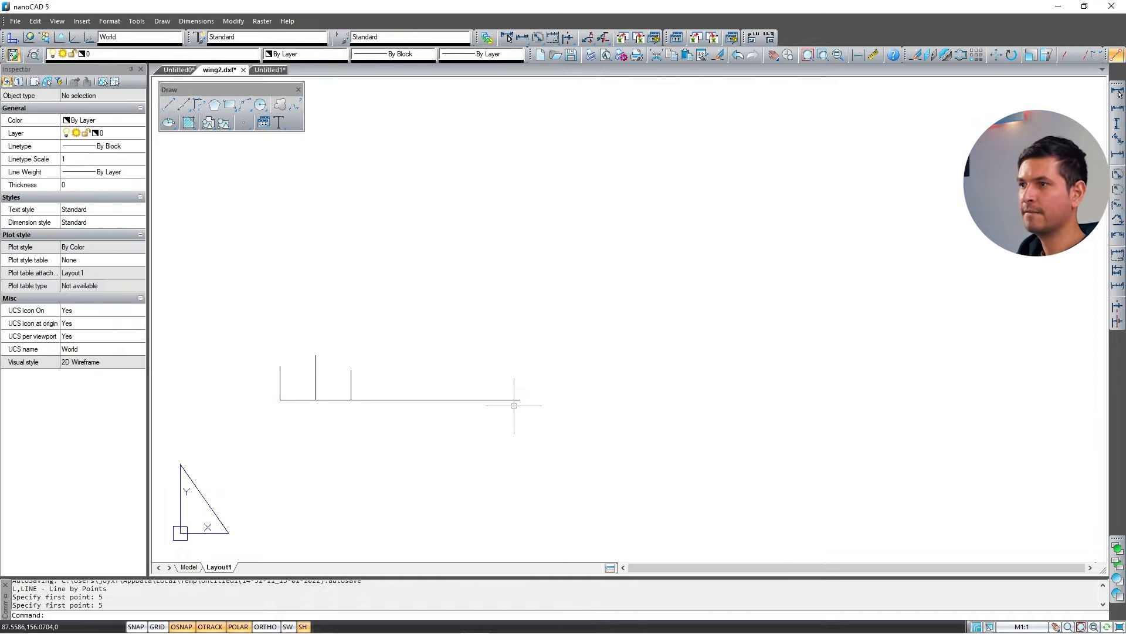
Shorten the baseline with its end grip so it ends at the third tick.
left_click(512, 400)
left_click(520, 399)
left_click(351, 400)
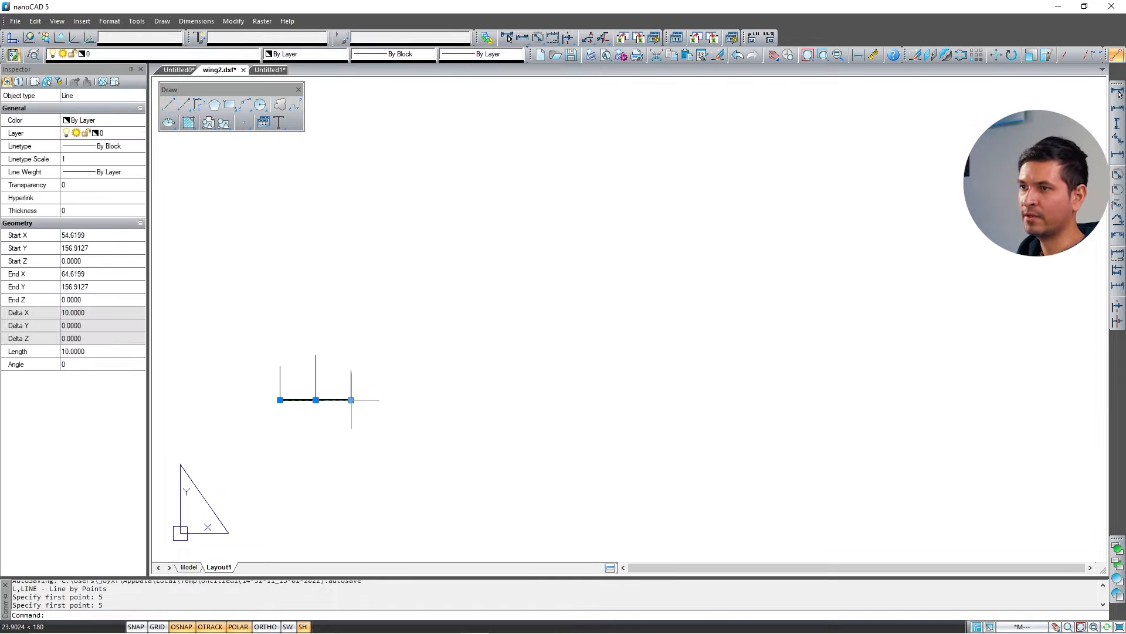
key("Escape")
scroll(293, 410, "down", 5)
scroll(280, 419, "up", 5)
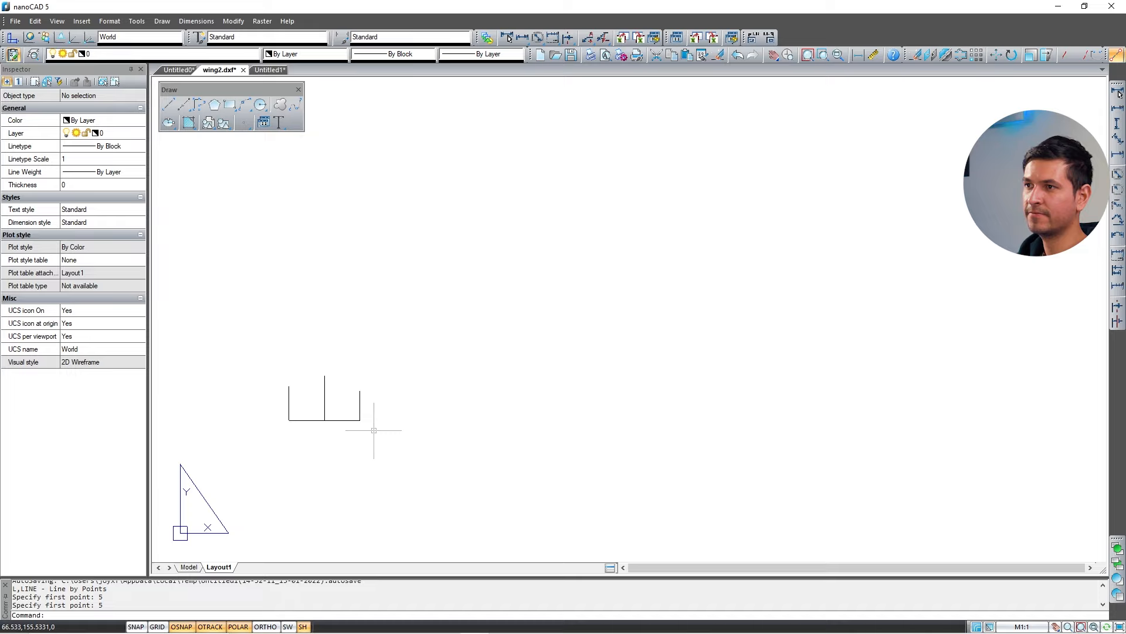
scroll(374, 430, "down", 5)
scroll(621, 269, "down", 2)
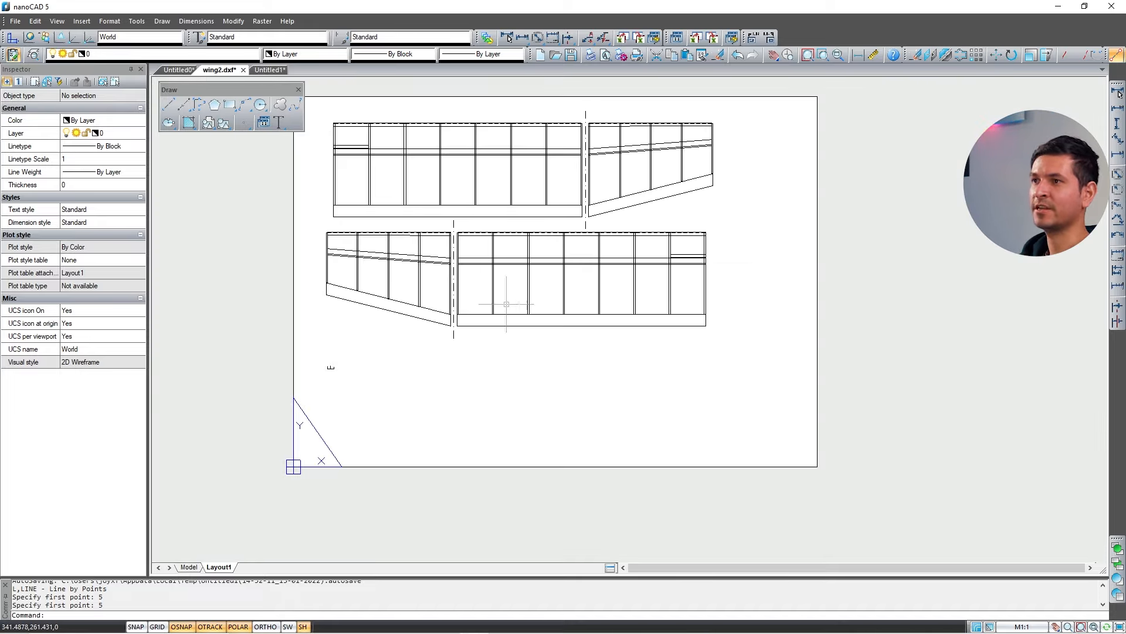
Open the Plot settings for Layout1 from the File menu.
middle_click_drag(531, 283, 553, 310)
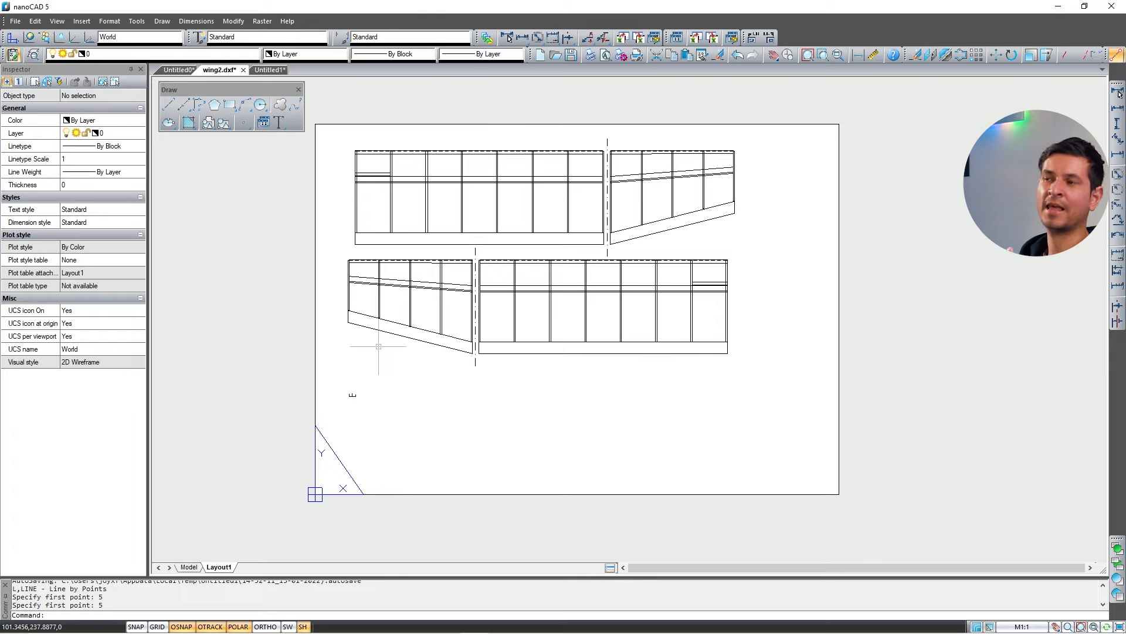
left_click(15, 21)
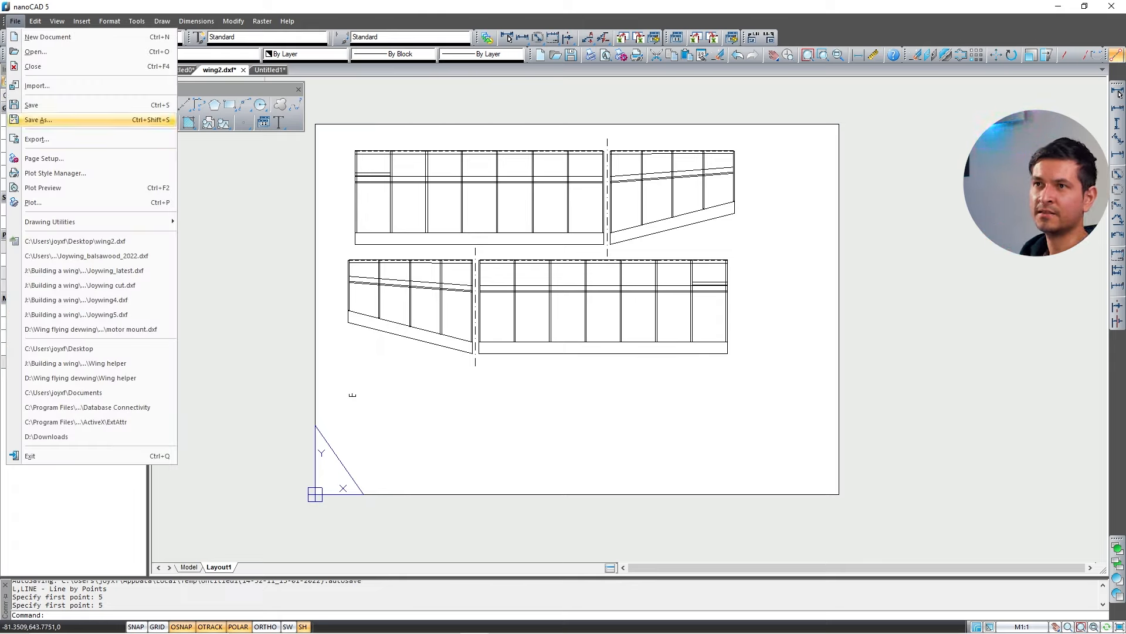
left_click(33, 203)
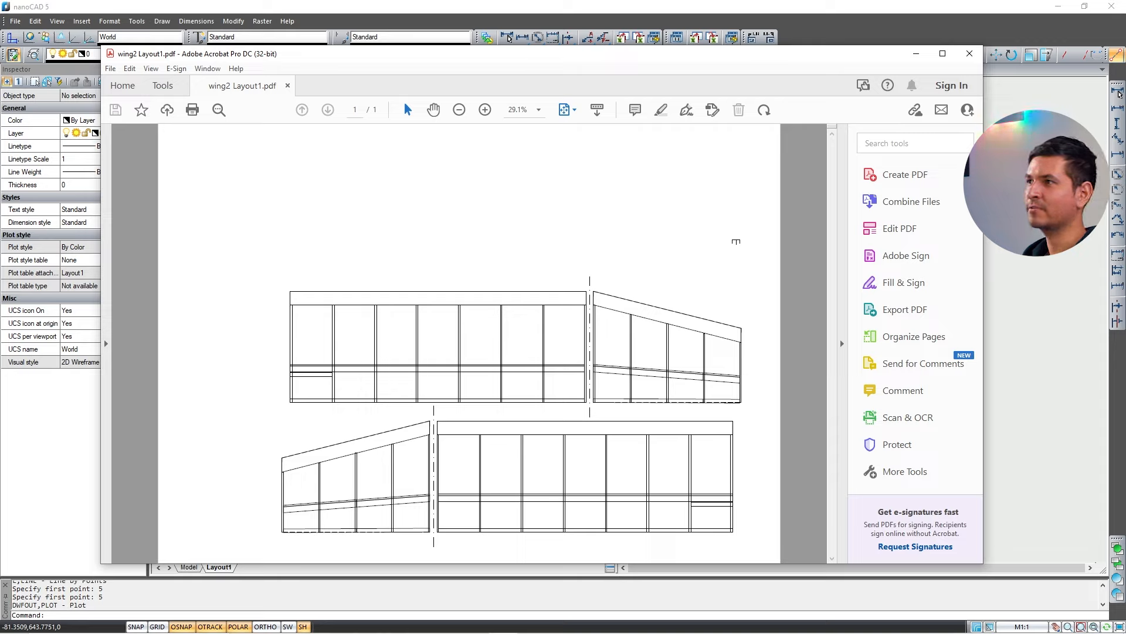
Open Rotate Pages with Ctrl+Shift+R and set the direction to 180 degrees.
key("ctrl+shift+r")
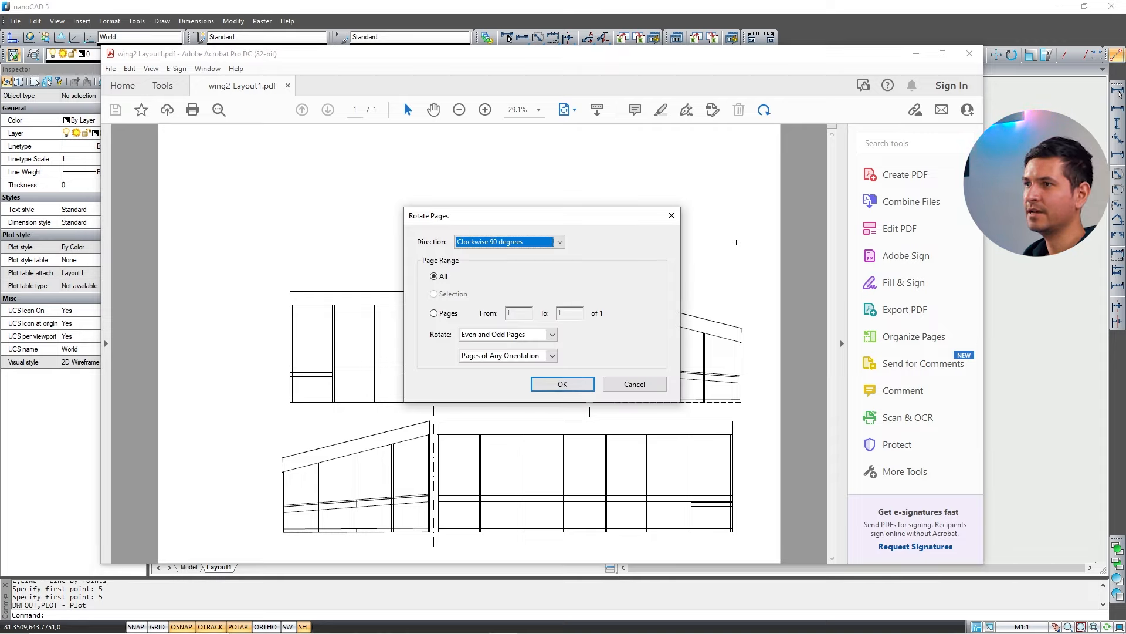
key("alt+Down")
key("Down")
key("Down")
key("Return")
key("Return")
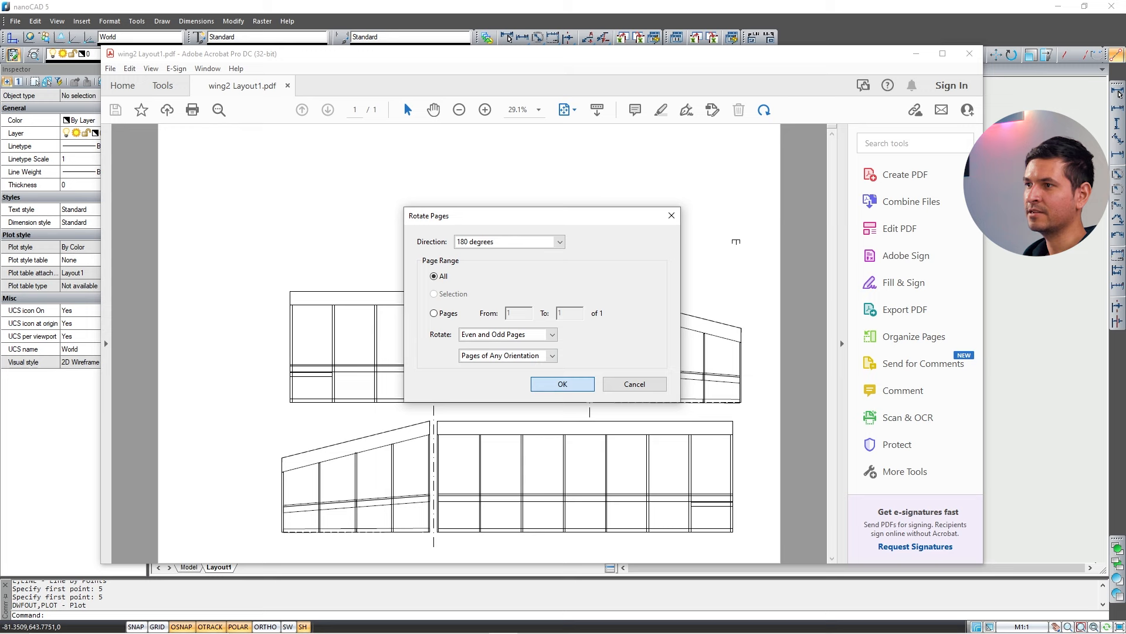